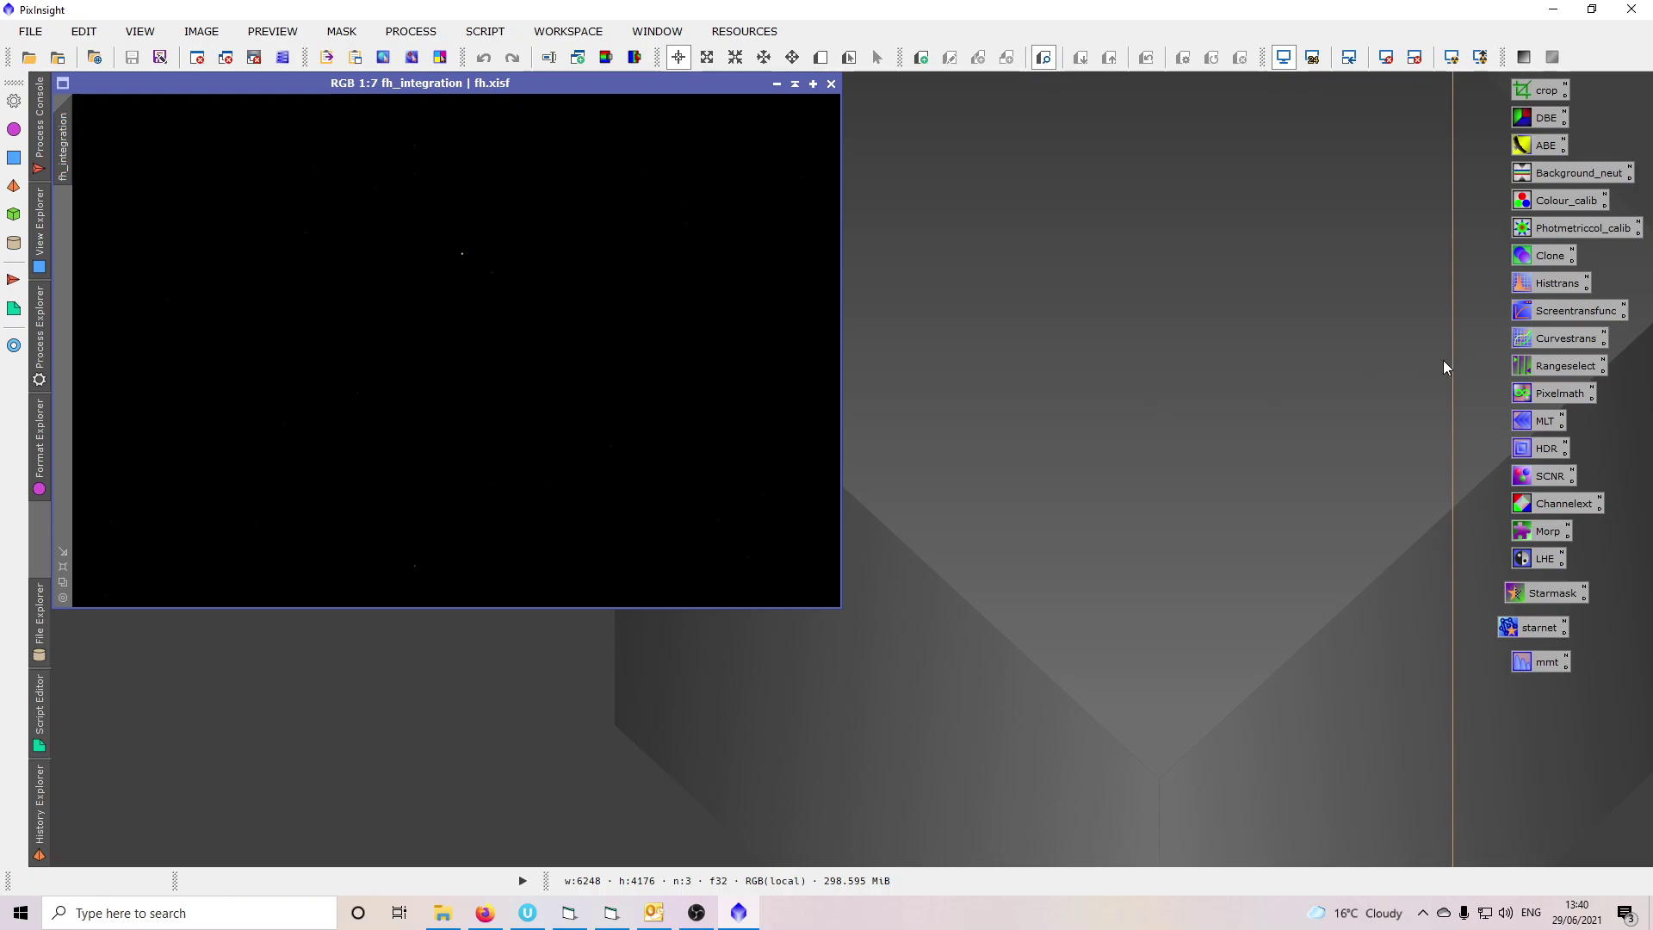
# Apply a channel-unlinked auto screen stretch to fh_integration and maximise its window.
pyautogui.doubleClick(1547, 319)
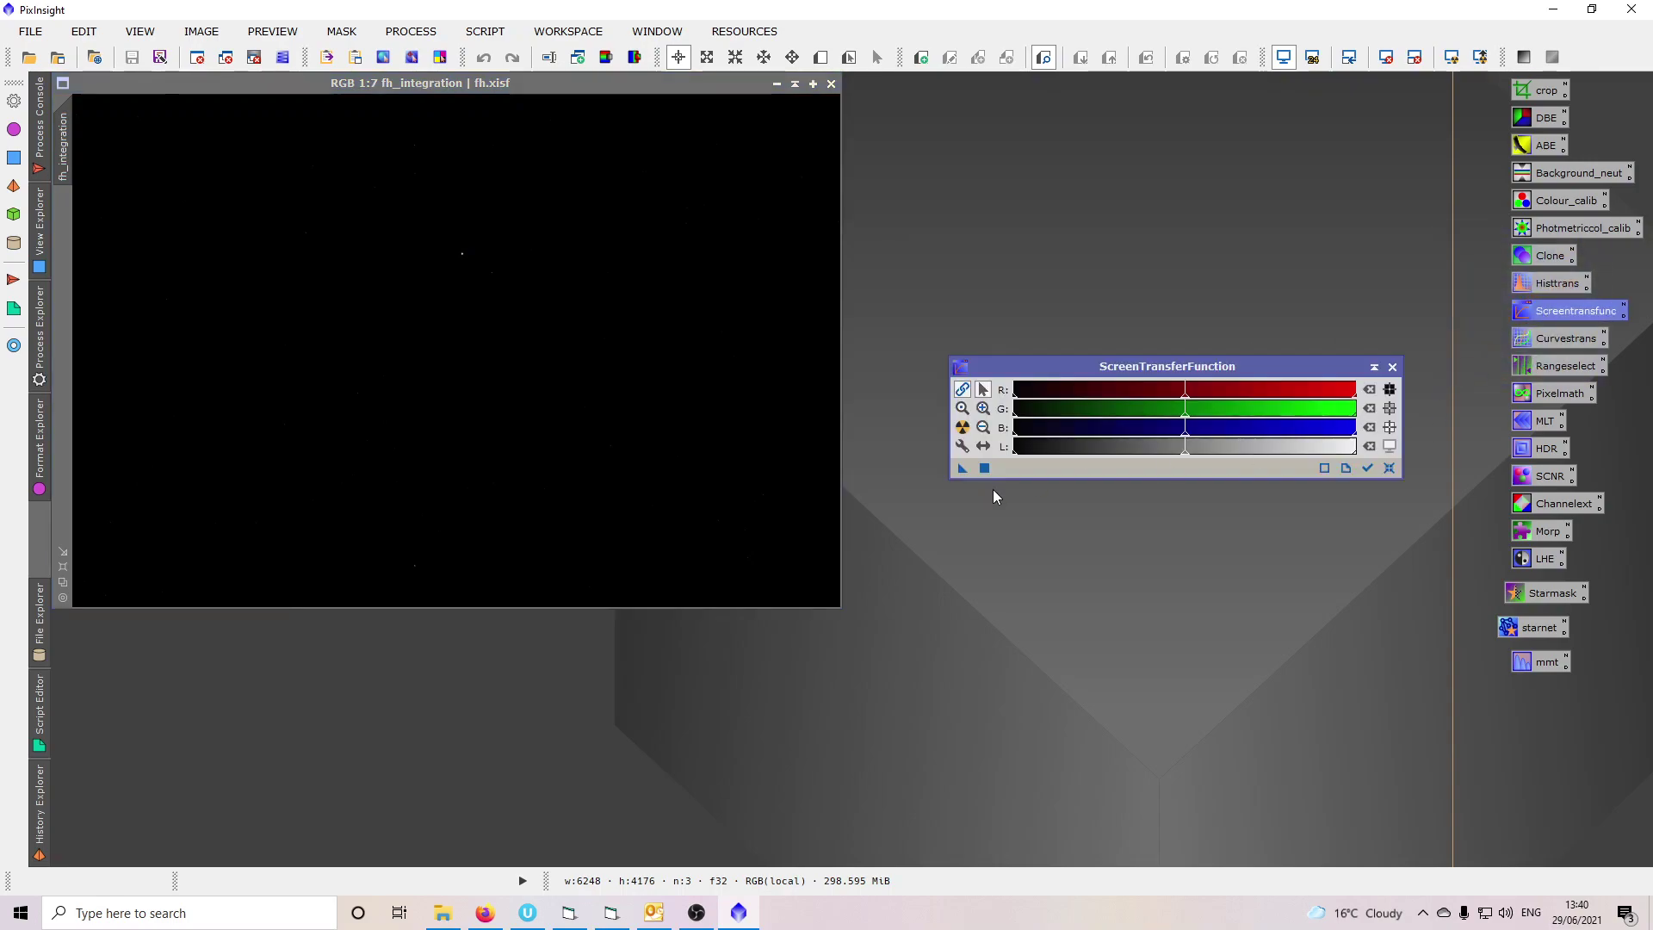
pyautogui.click(962, 428)
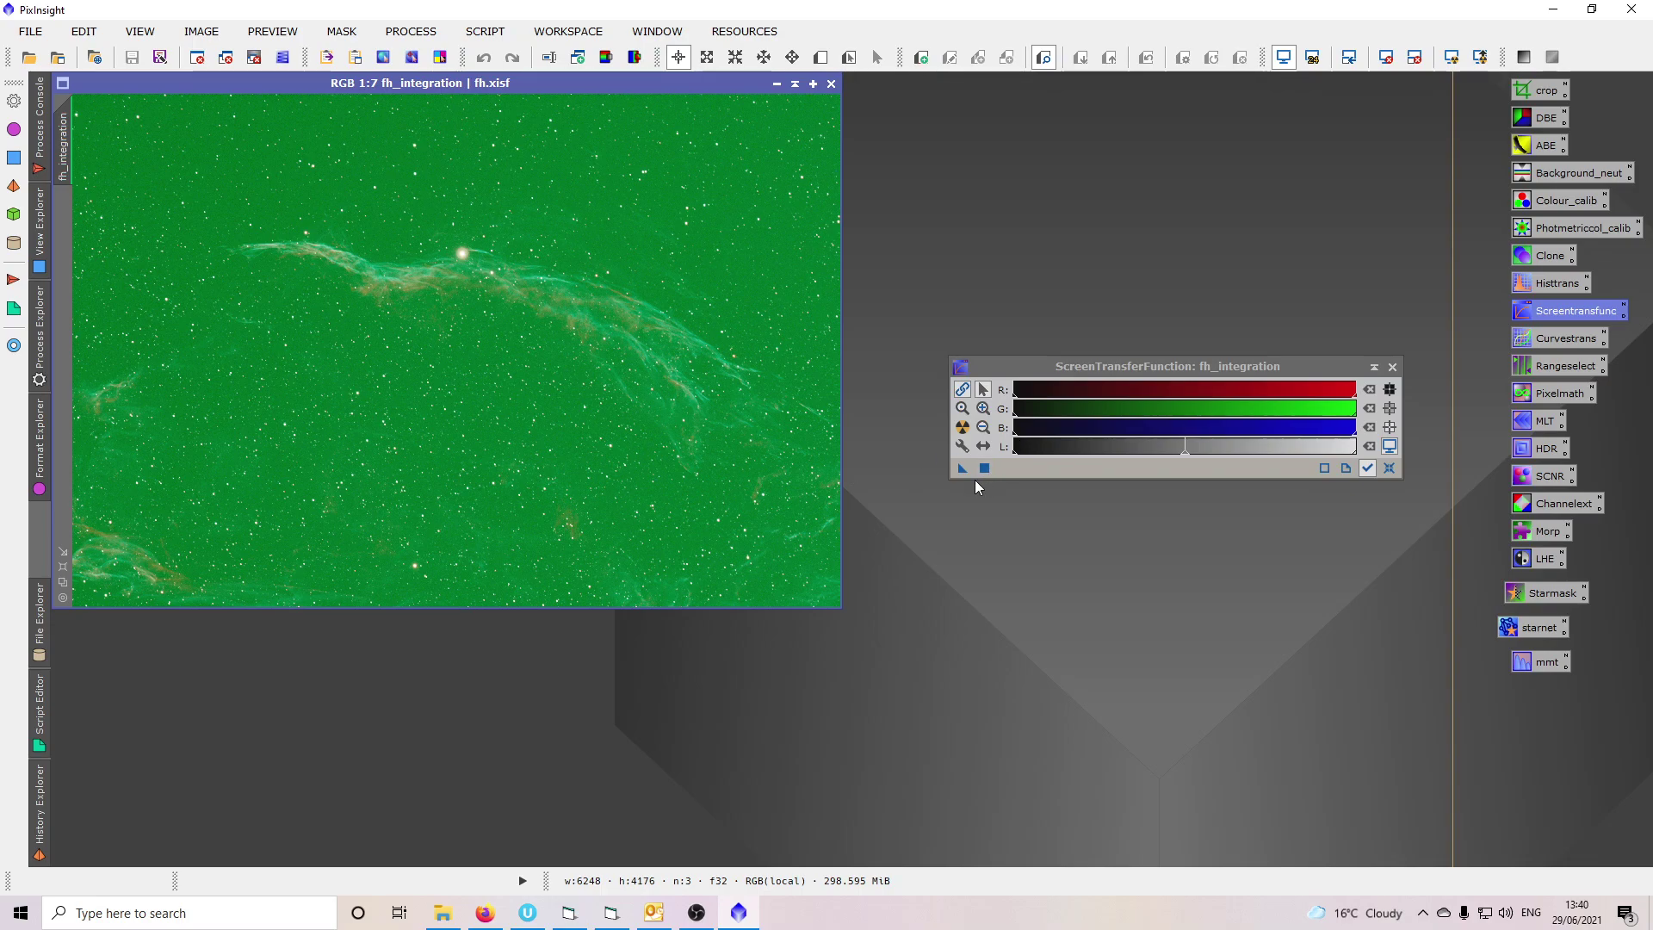
pyautogui.click(963, 392)
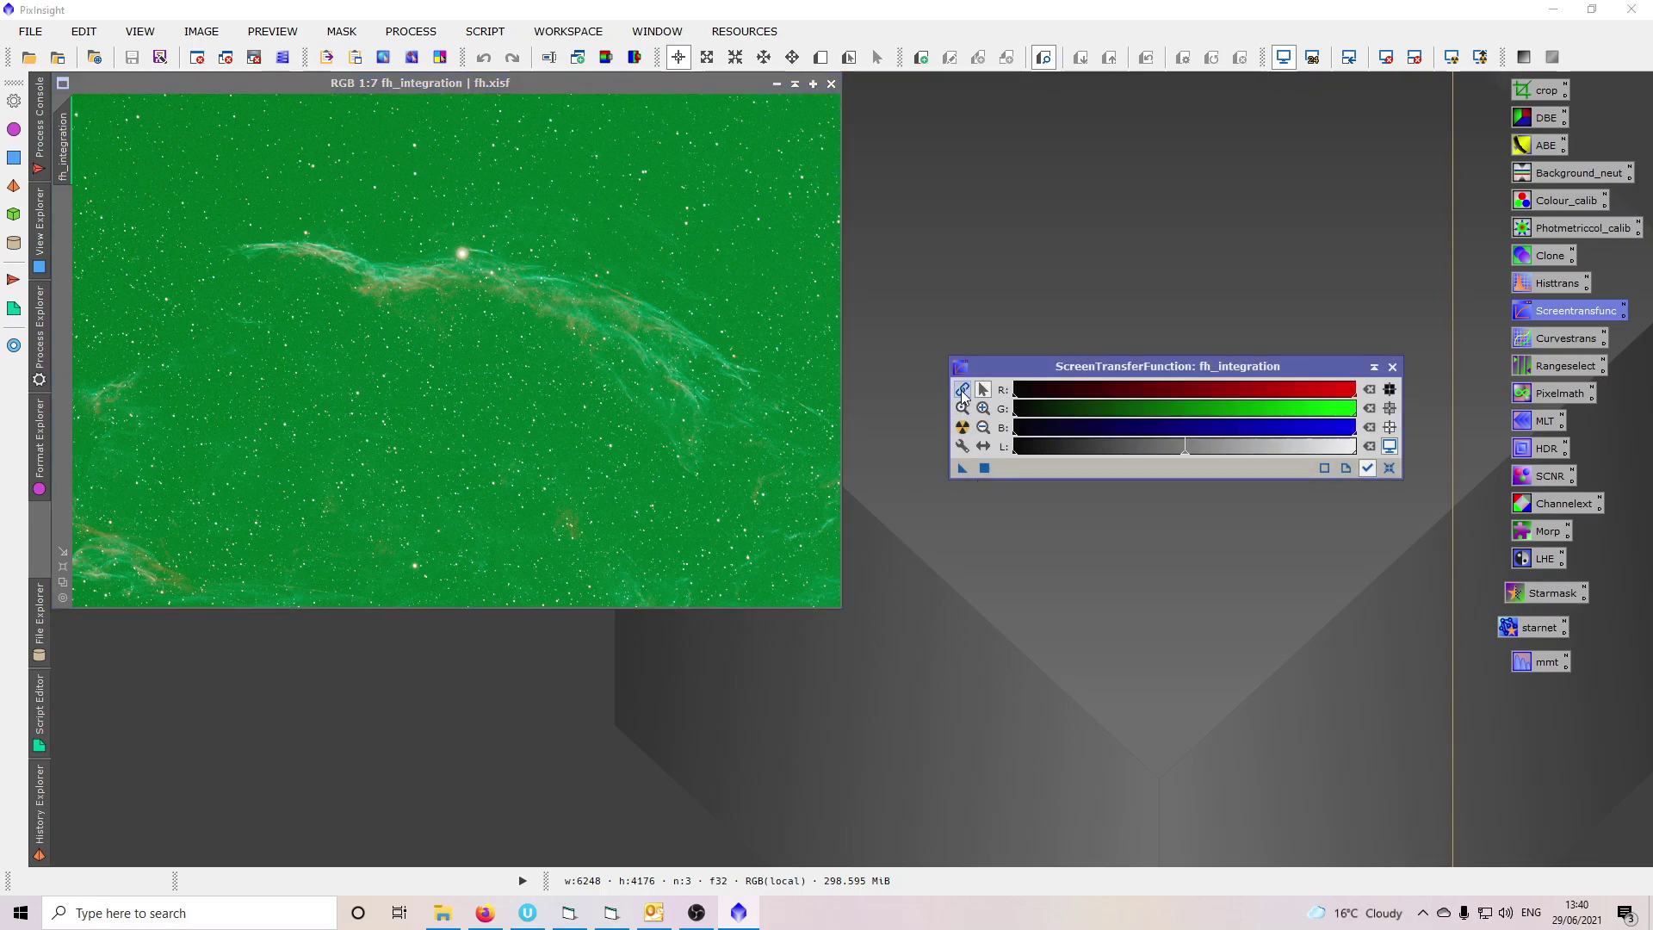
pyautogui.click(963, 429)
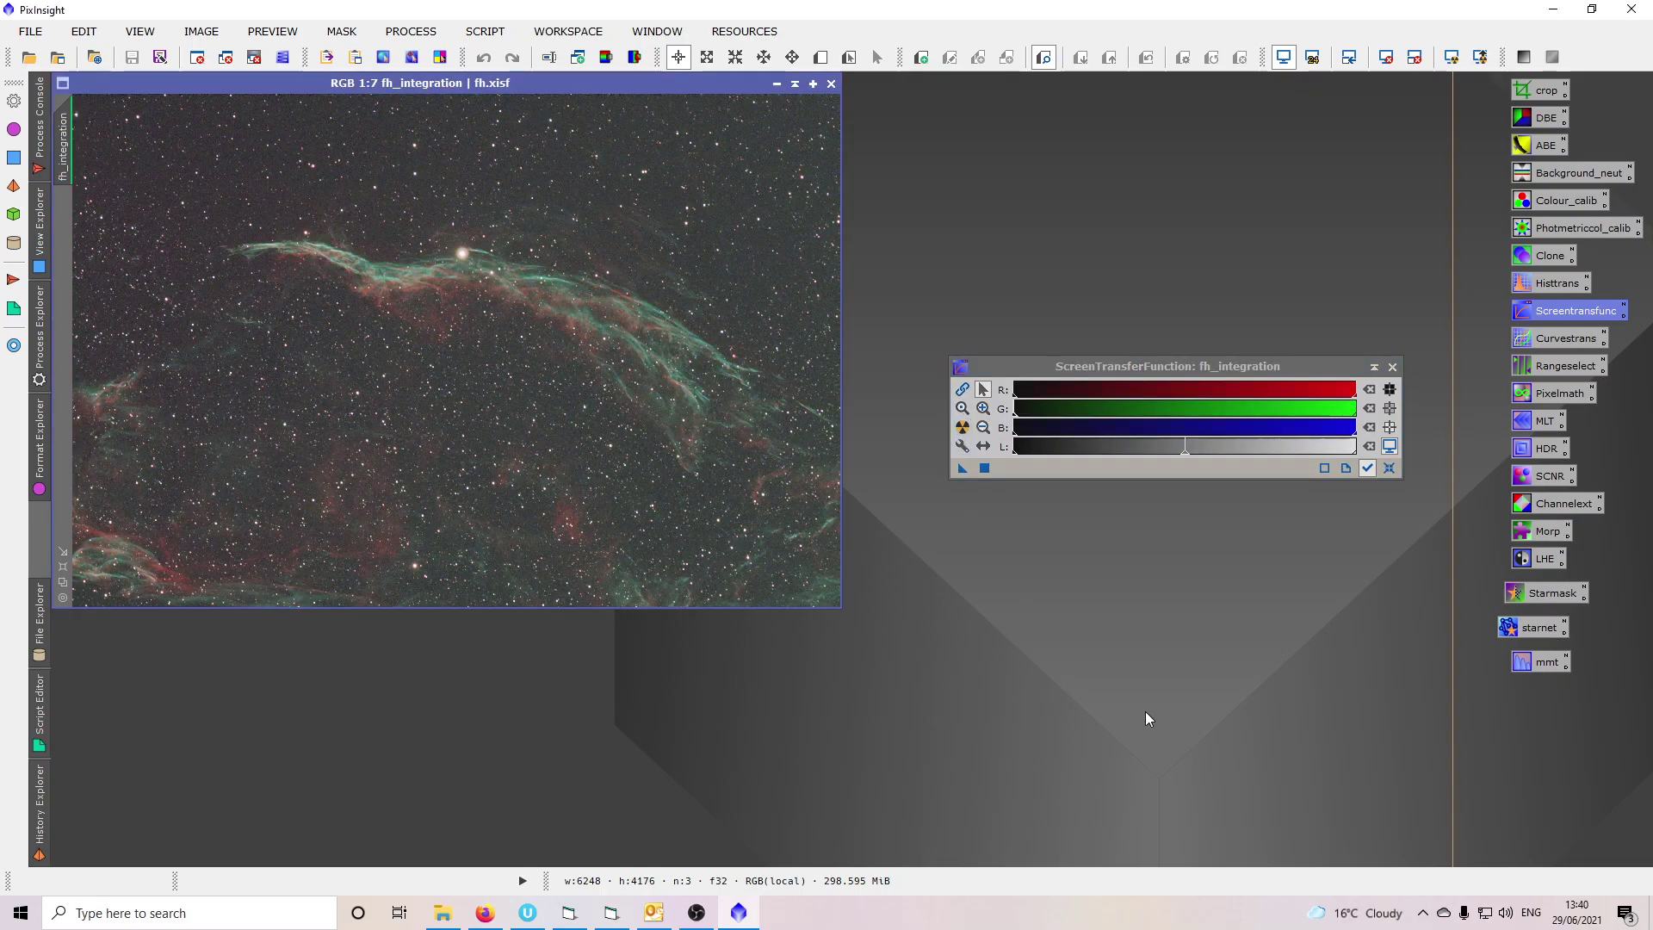
pyautogui.click(1392, 367)
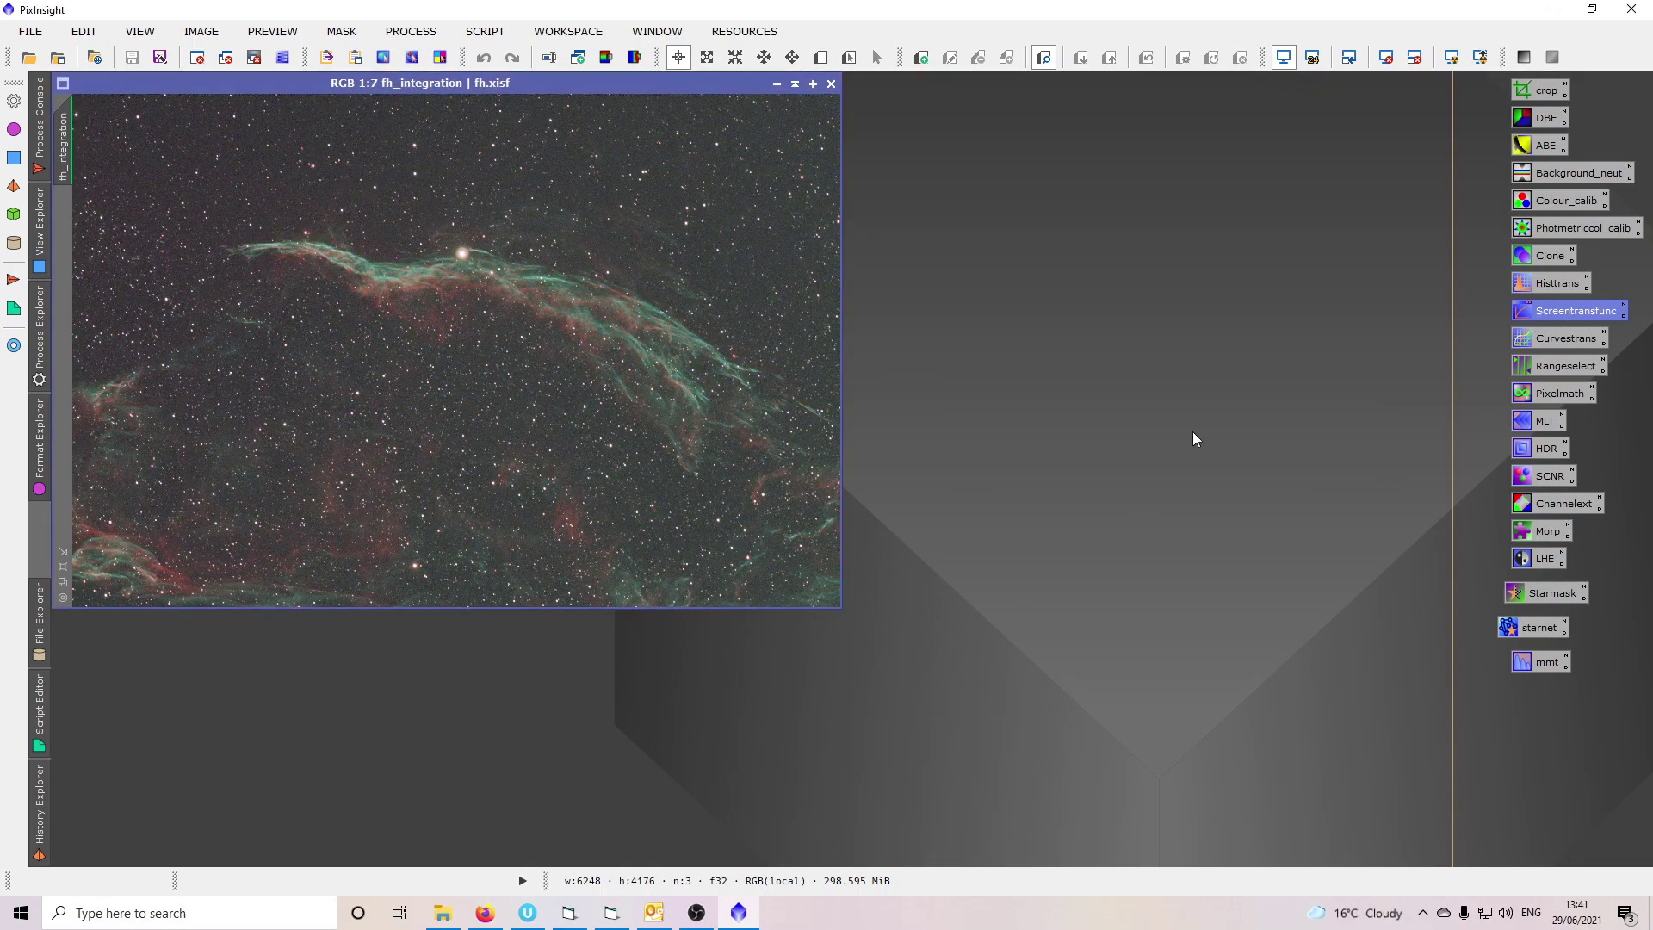
pyautogui.click(60, 568)
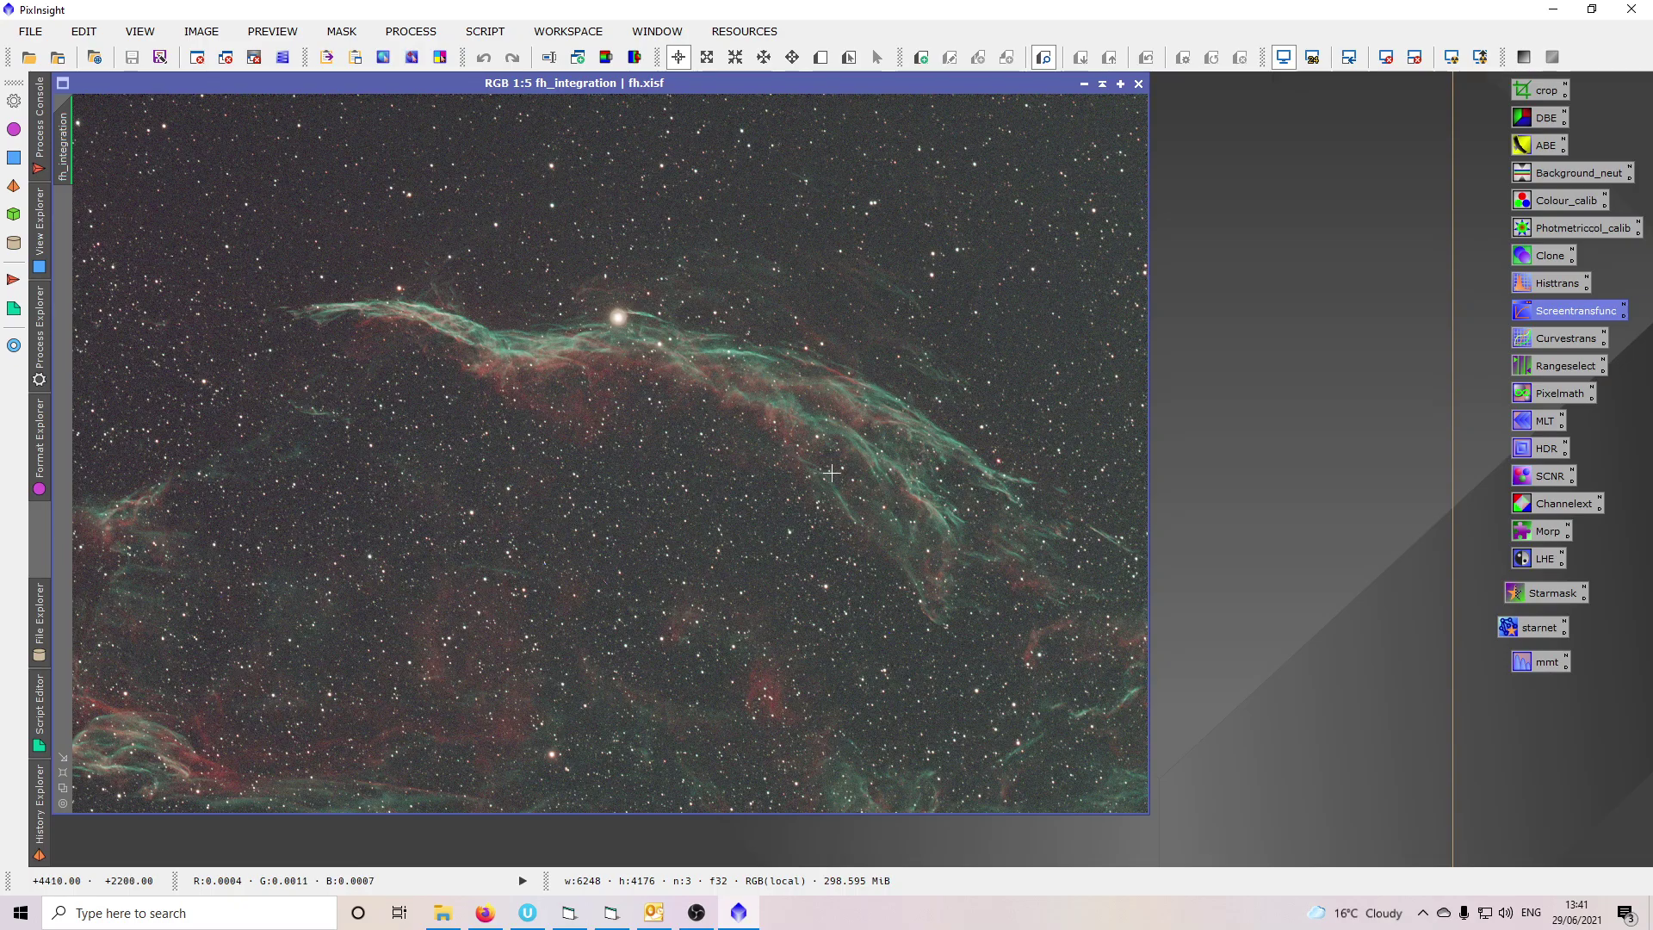
# Extract fh_integration into R, G and B channel images and auto-stretch each one.
pyautogui.click(633, 57)
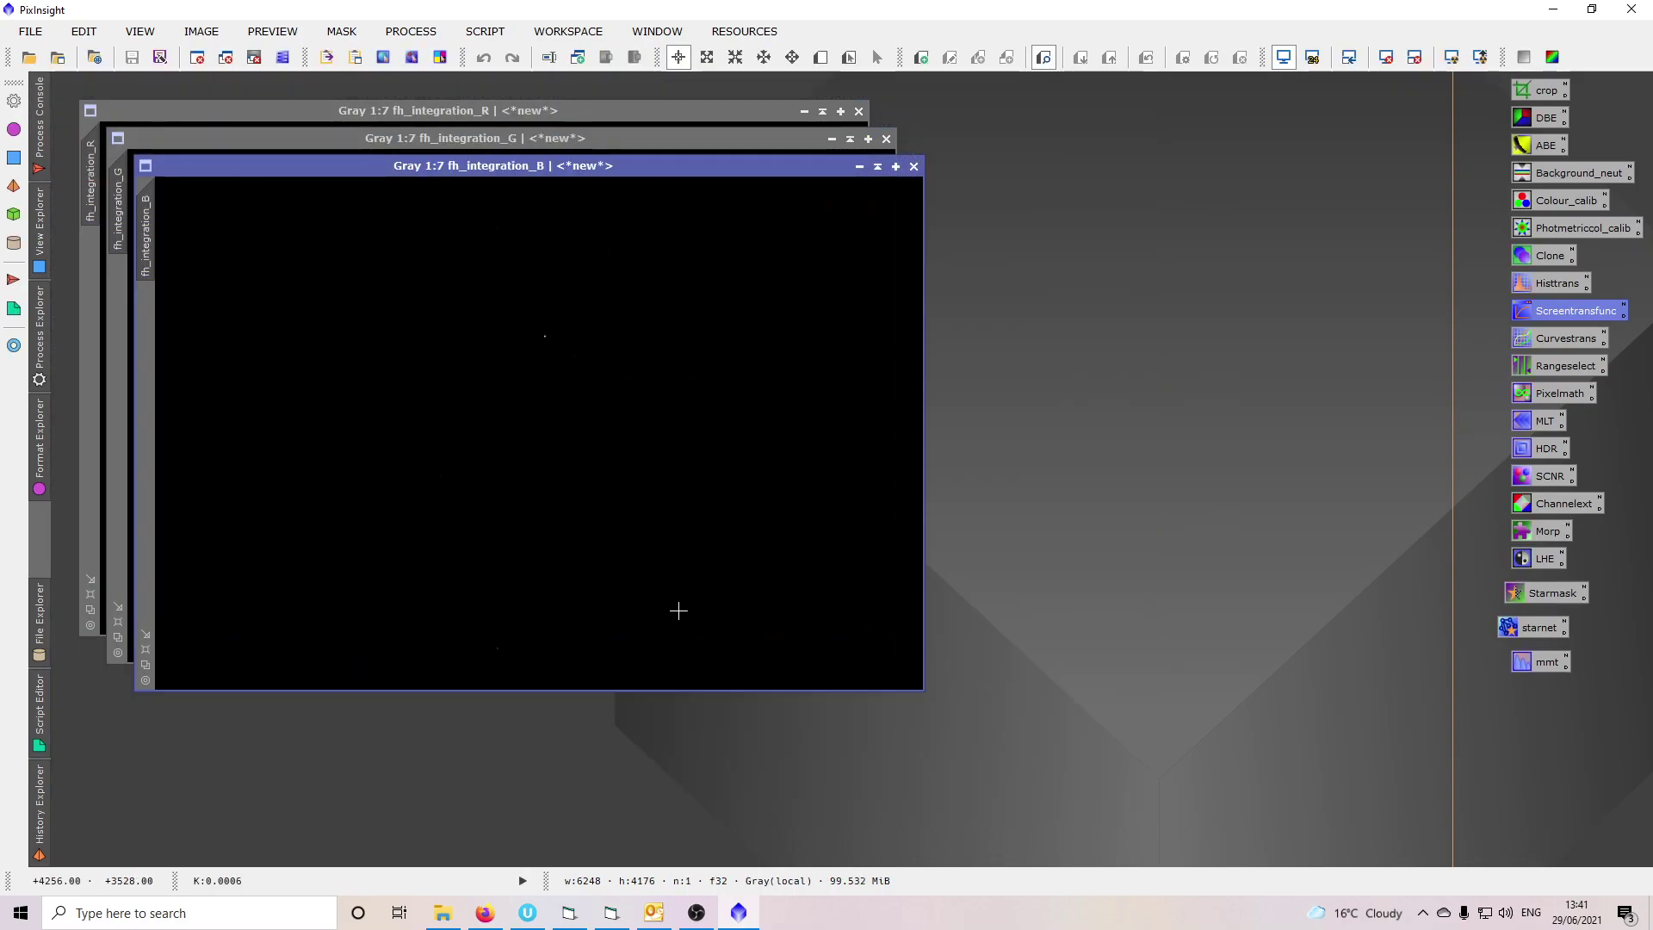
pyautogui.click(1452, 56)
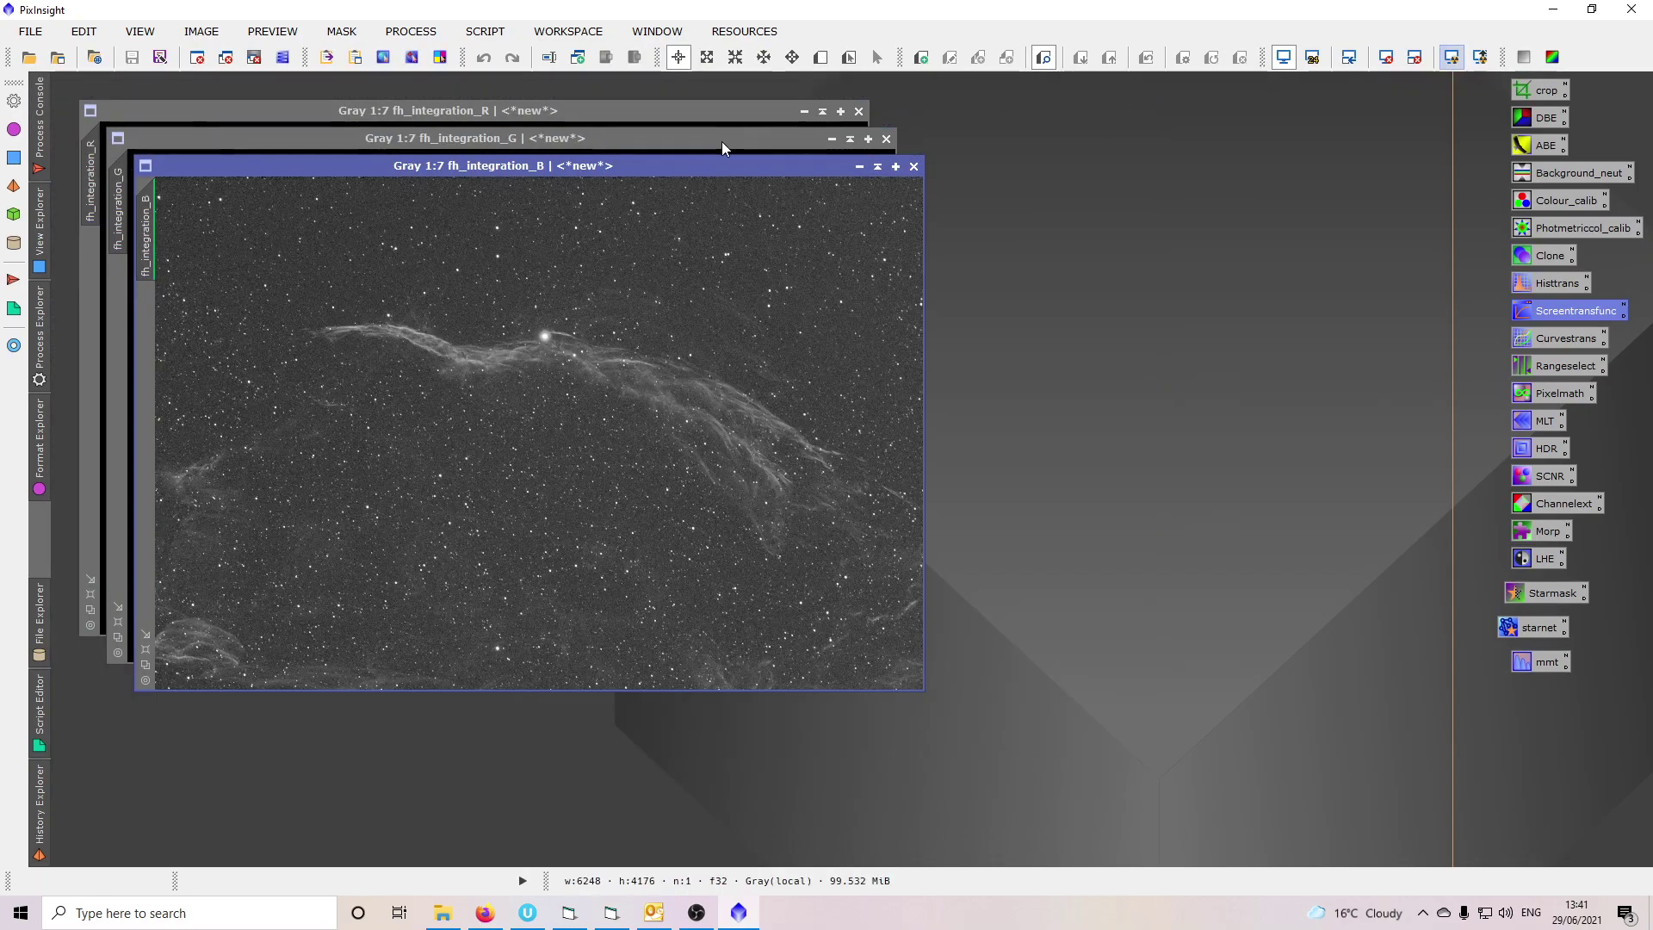
pyautogui.click(689, 146)
pyautogui.click(1452, 57)
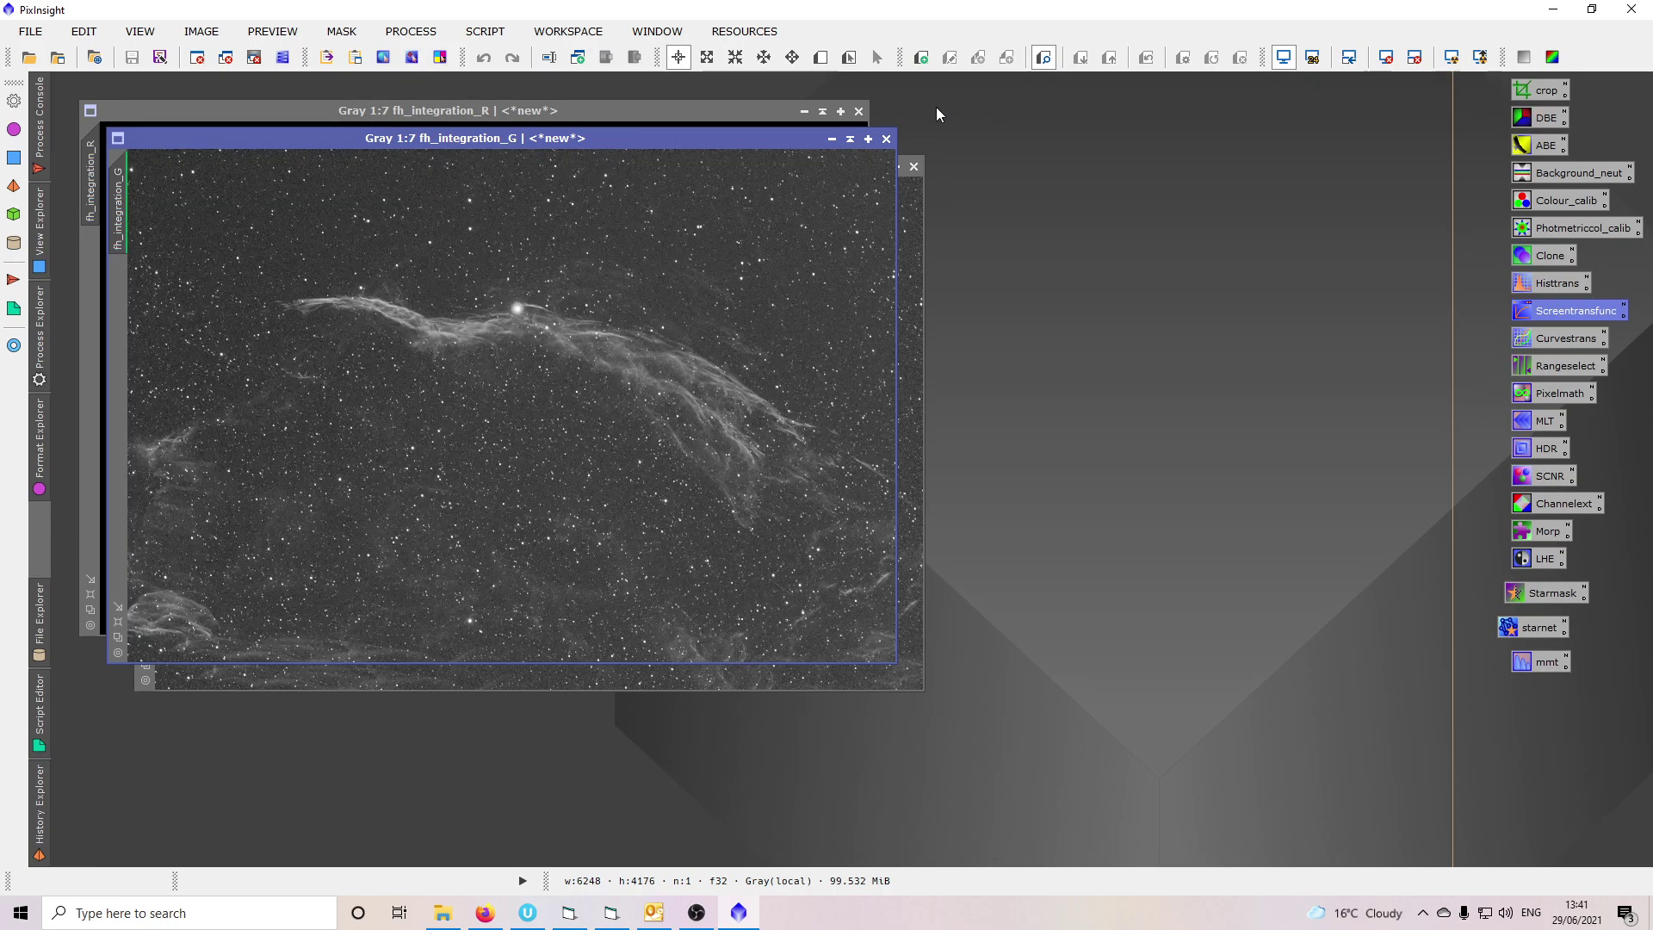
pyautogui.click(775, 110)
pyautogui.click(1448, 61)
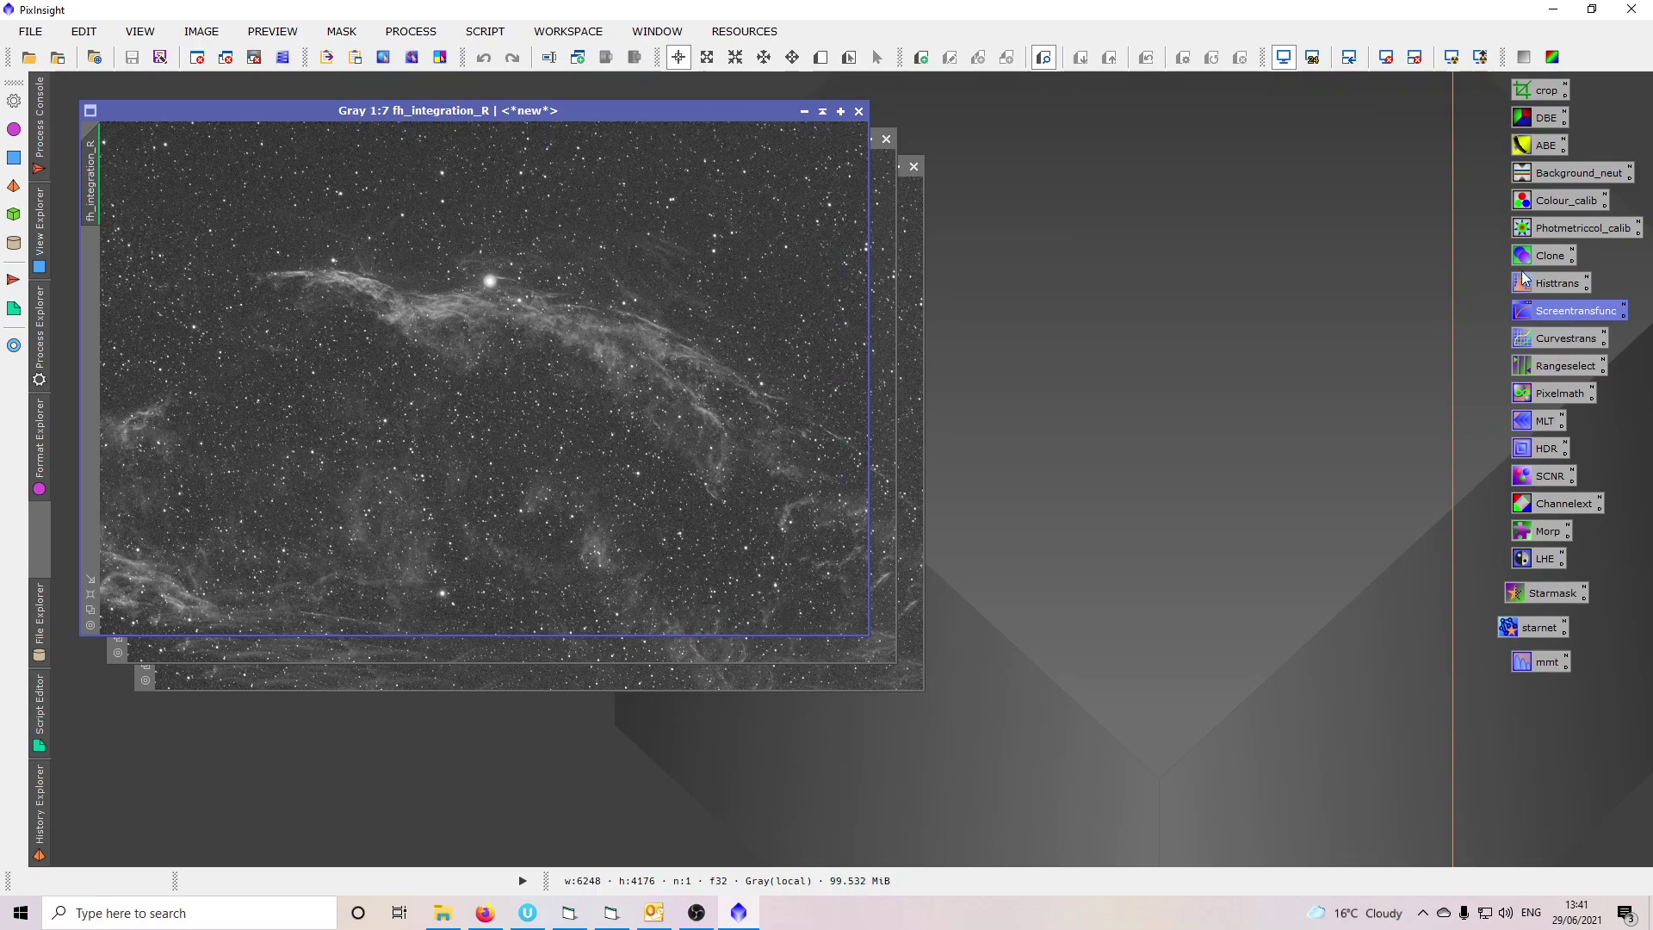
# Generate DBE samples on the red channel with radius 10, 15 per row, minimum weight 0.2.
pyautogui.doubleClick(1536, 122)
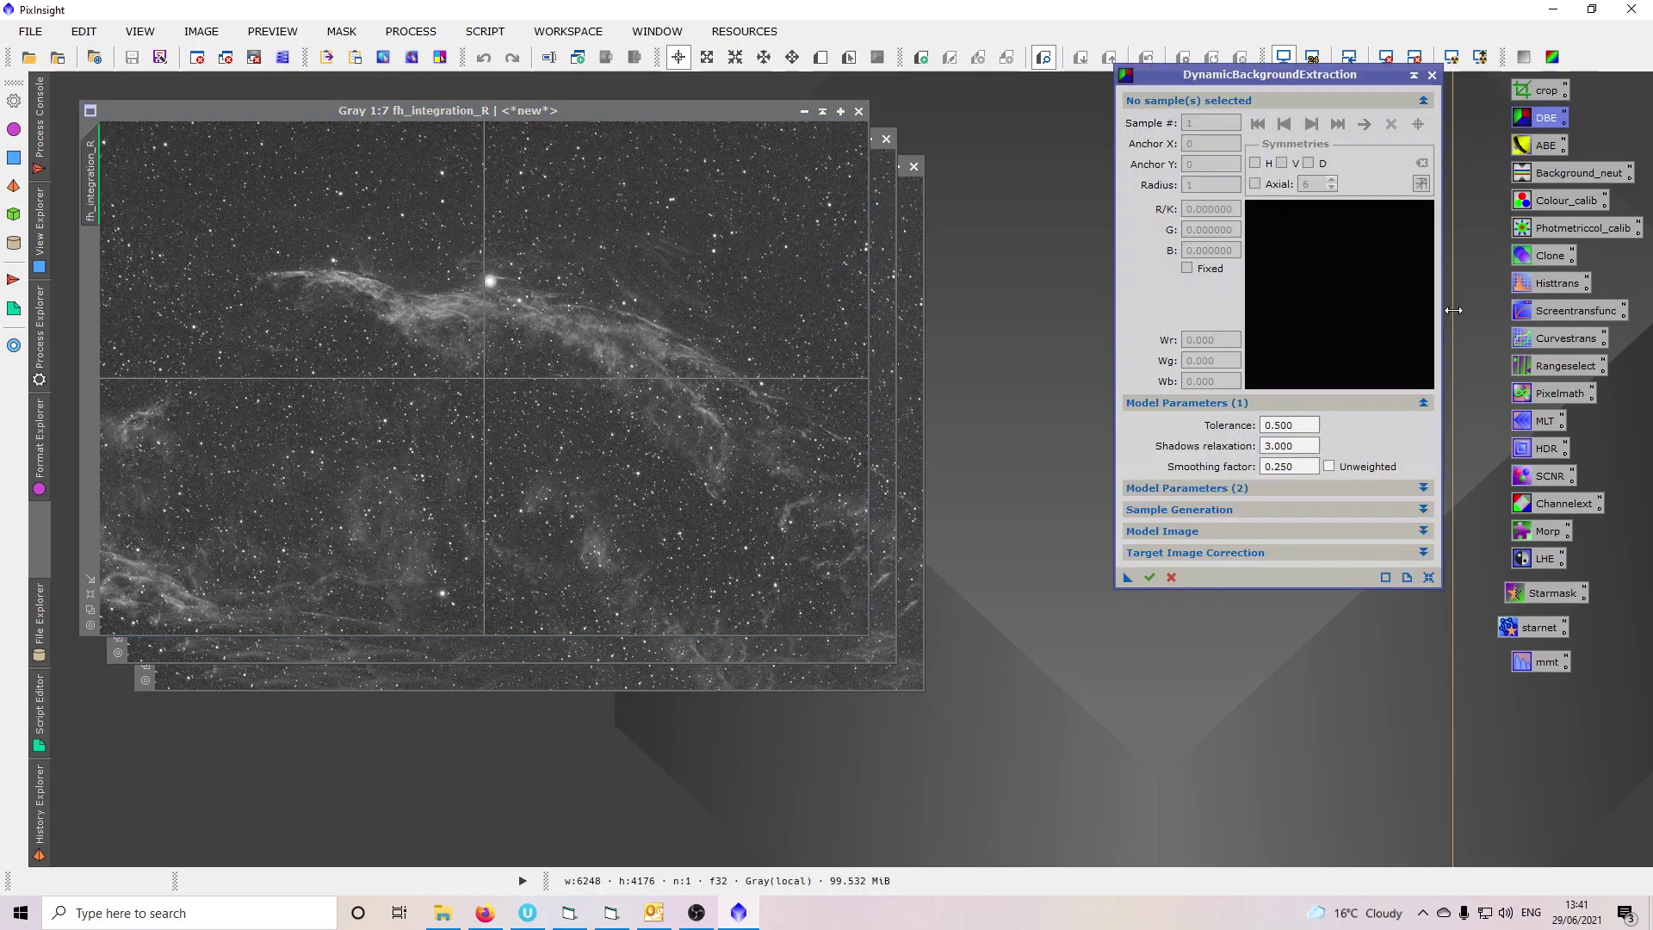
pyautogui.click(1185, 517)
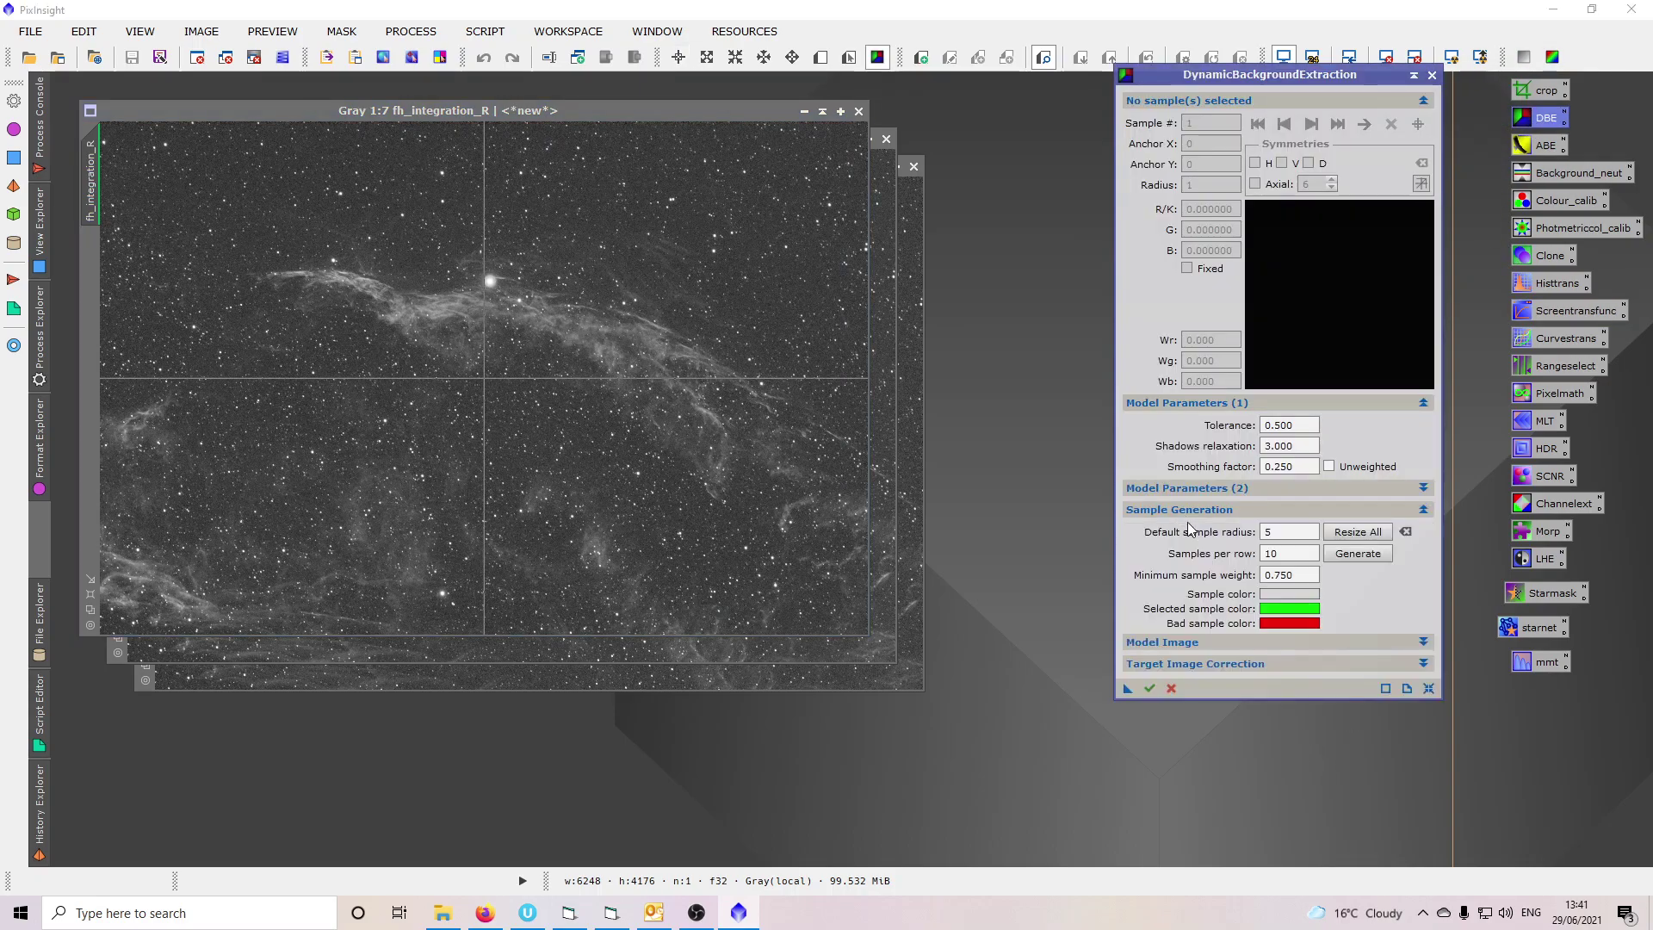
pyautogui.doubleClick(1259, 534)
pyautogui.press('Tab')
pyautogui.click(1291, 531)
pyautogui.press('Tab')
pyautogui.press('Tab')
pyautogui.write('15')
pyautogui.press('Tab')
pyautogui.press('Tab')
pyautogui.write('0.')
pyautogui.click(1348, 557)
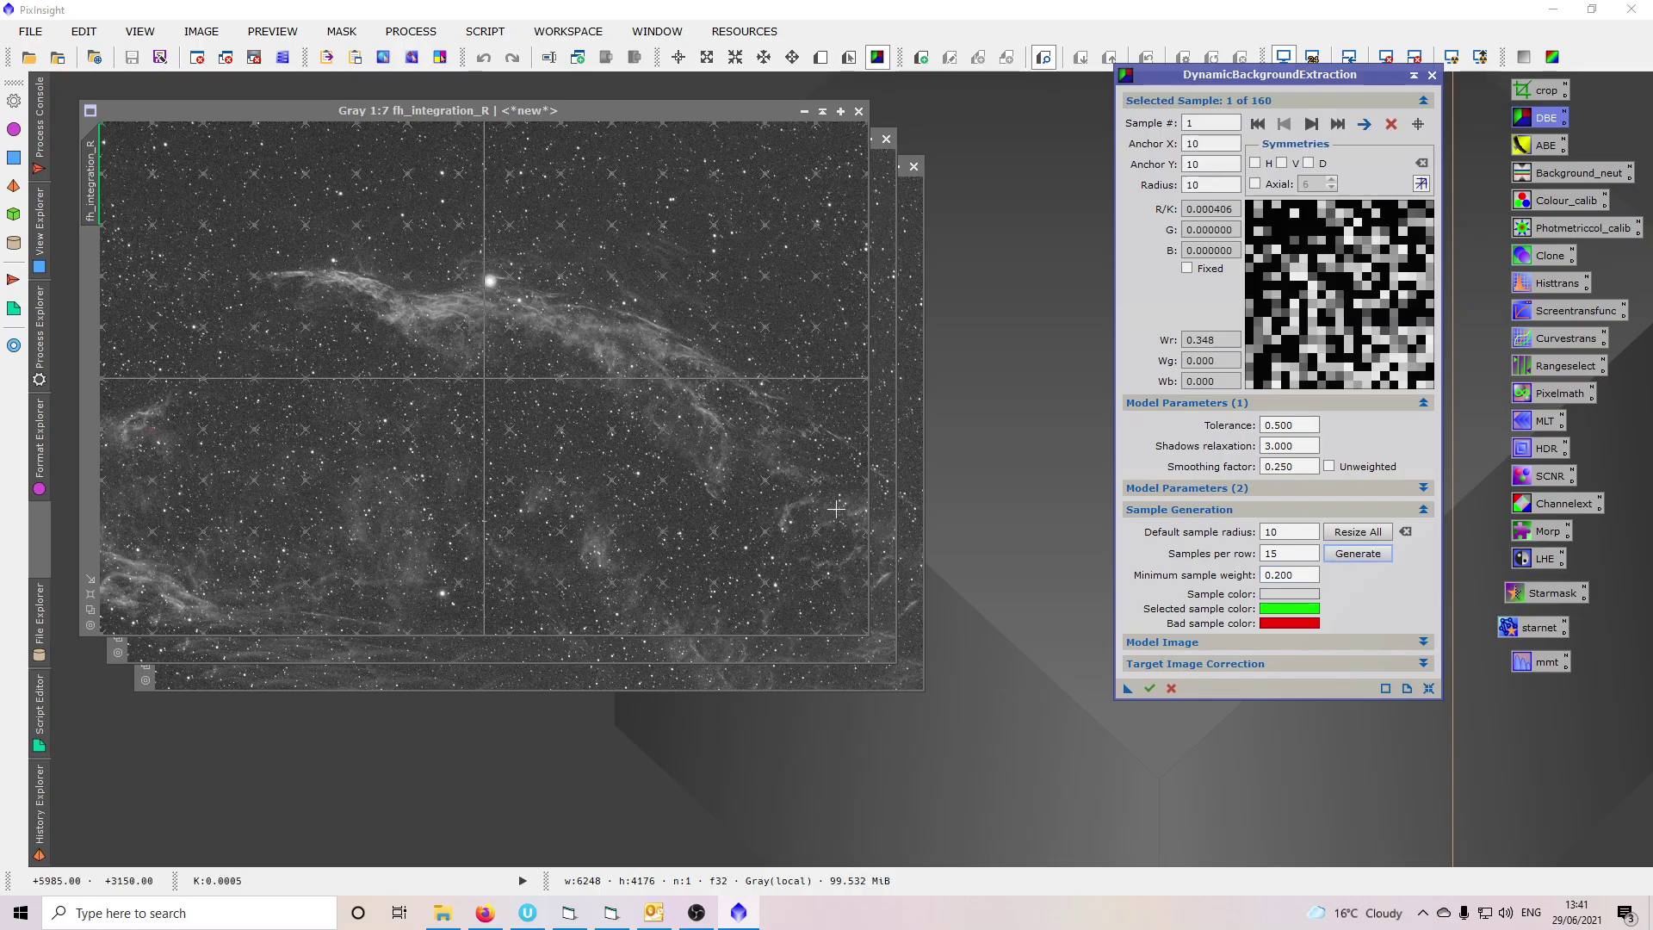
# Apply DBE to the red channel with Subtraction correction and end the DBE session.
pyautogui.click(1202, 663)
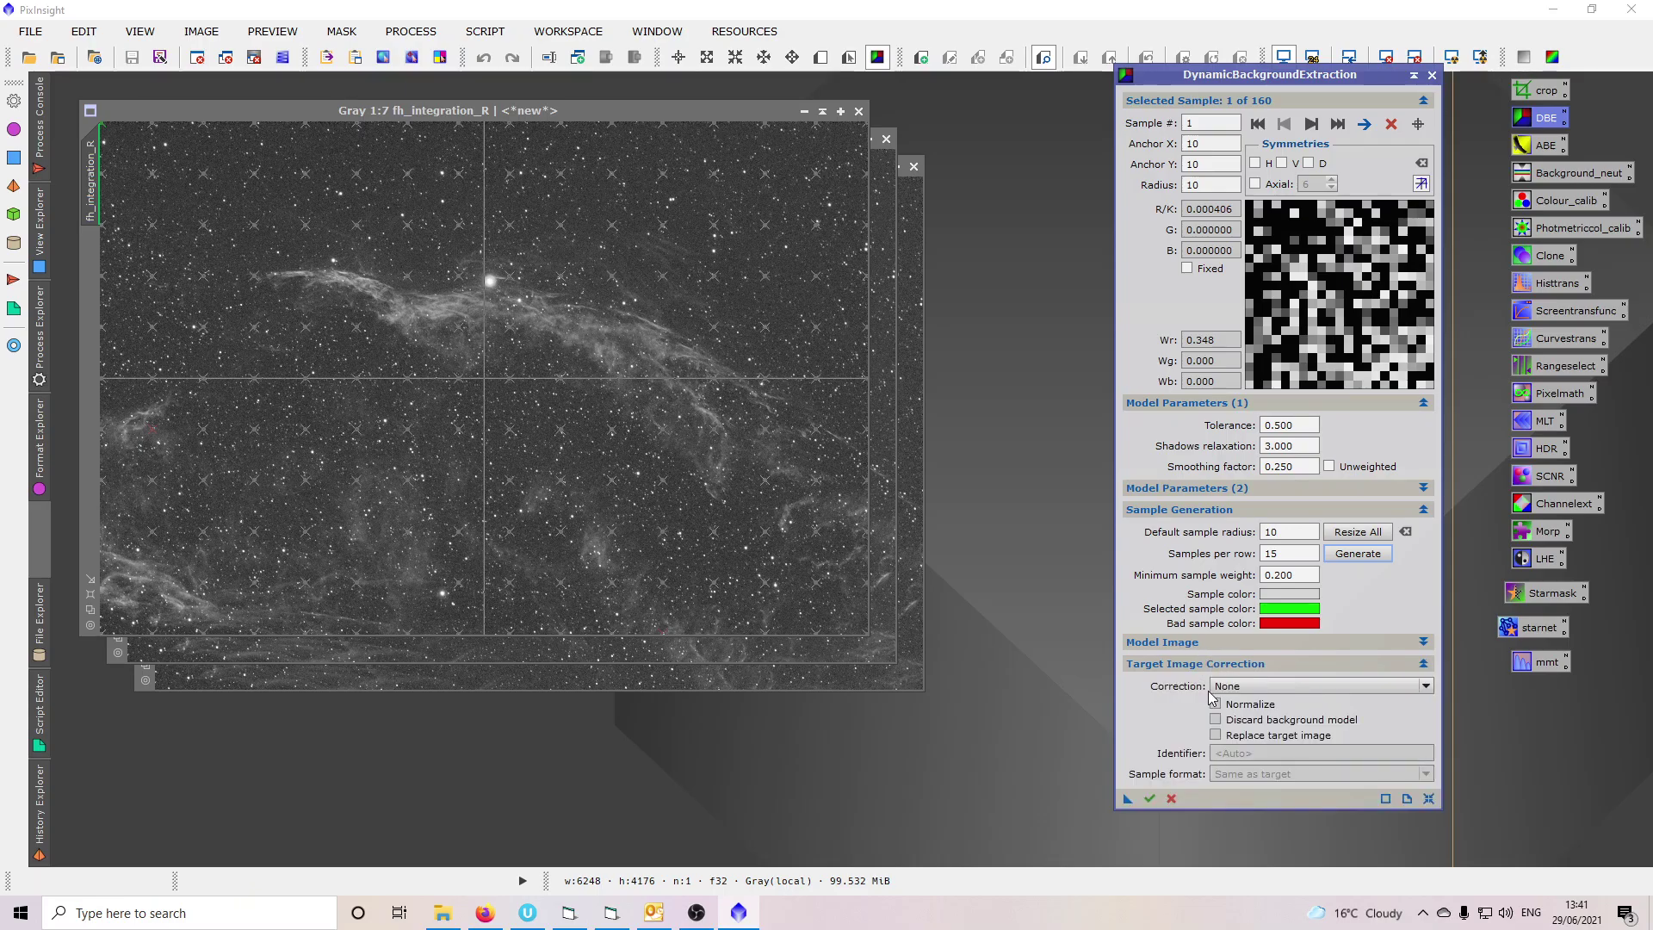
pyautogui.click(1240, 685)
pyautogui.click(1240, 720)
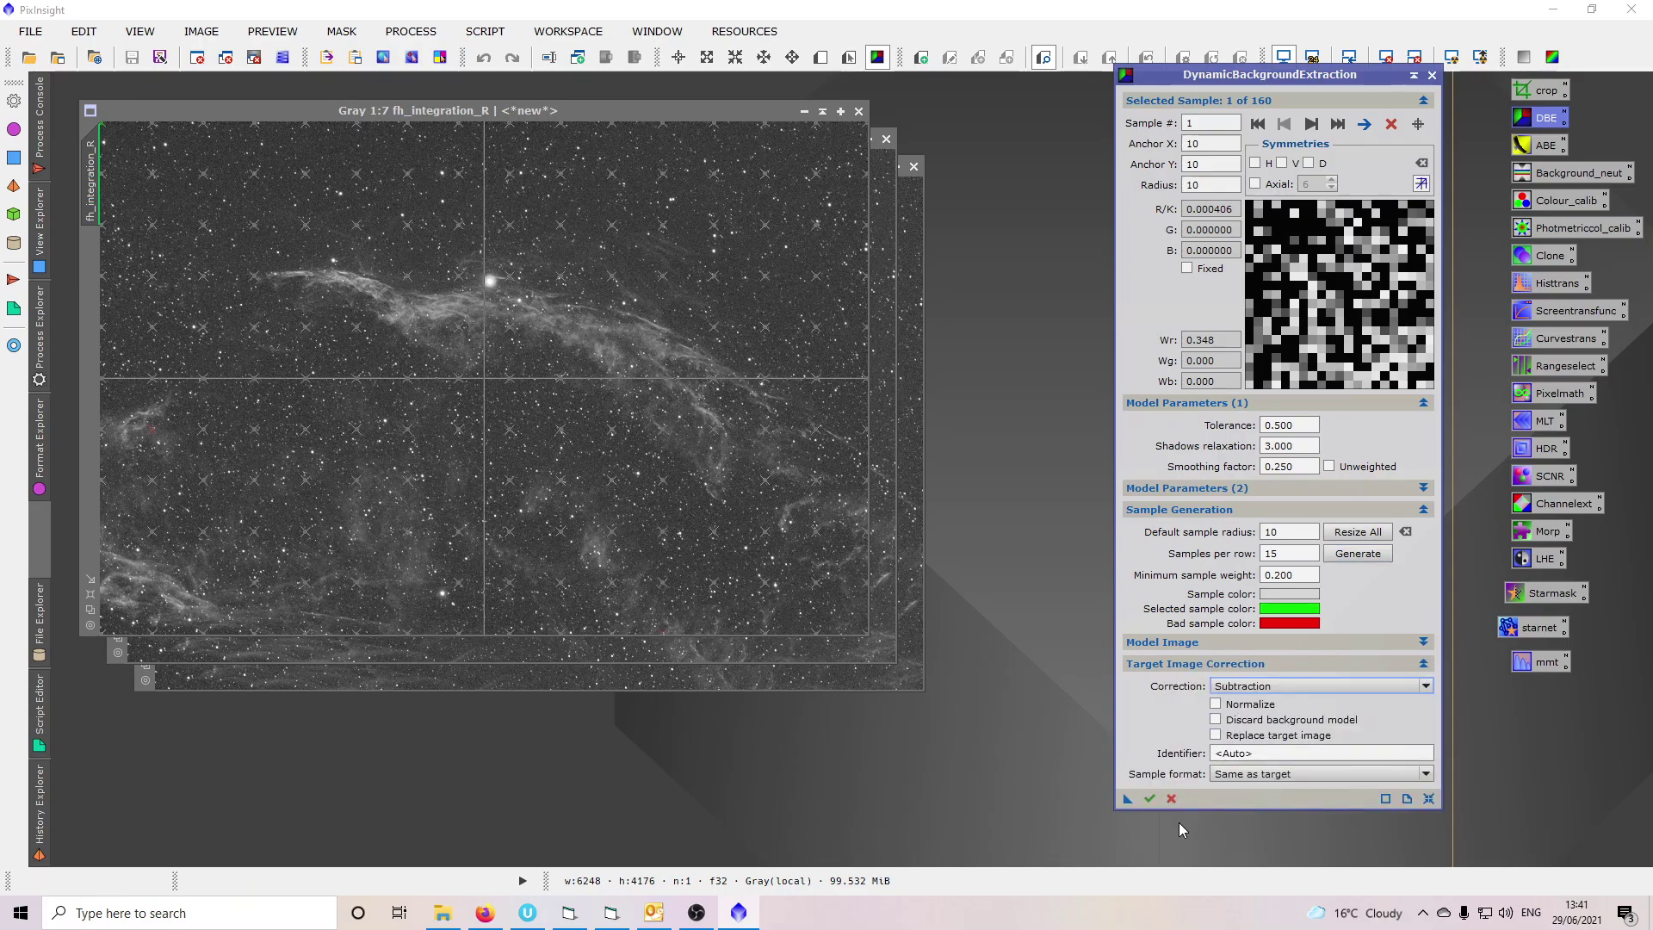
pyautogui.click(1149, 799)
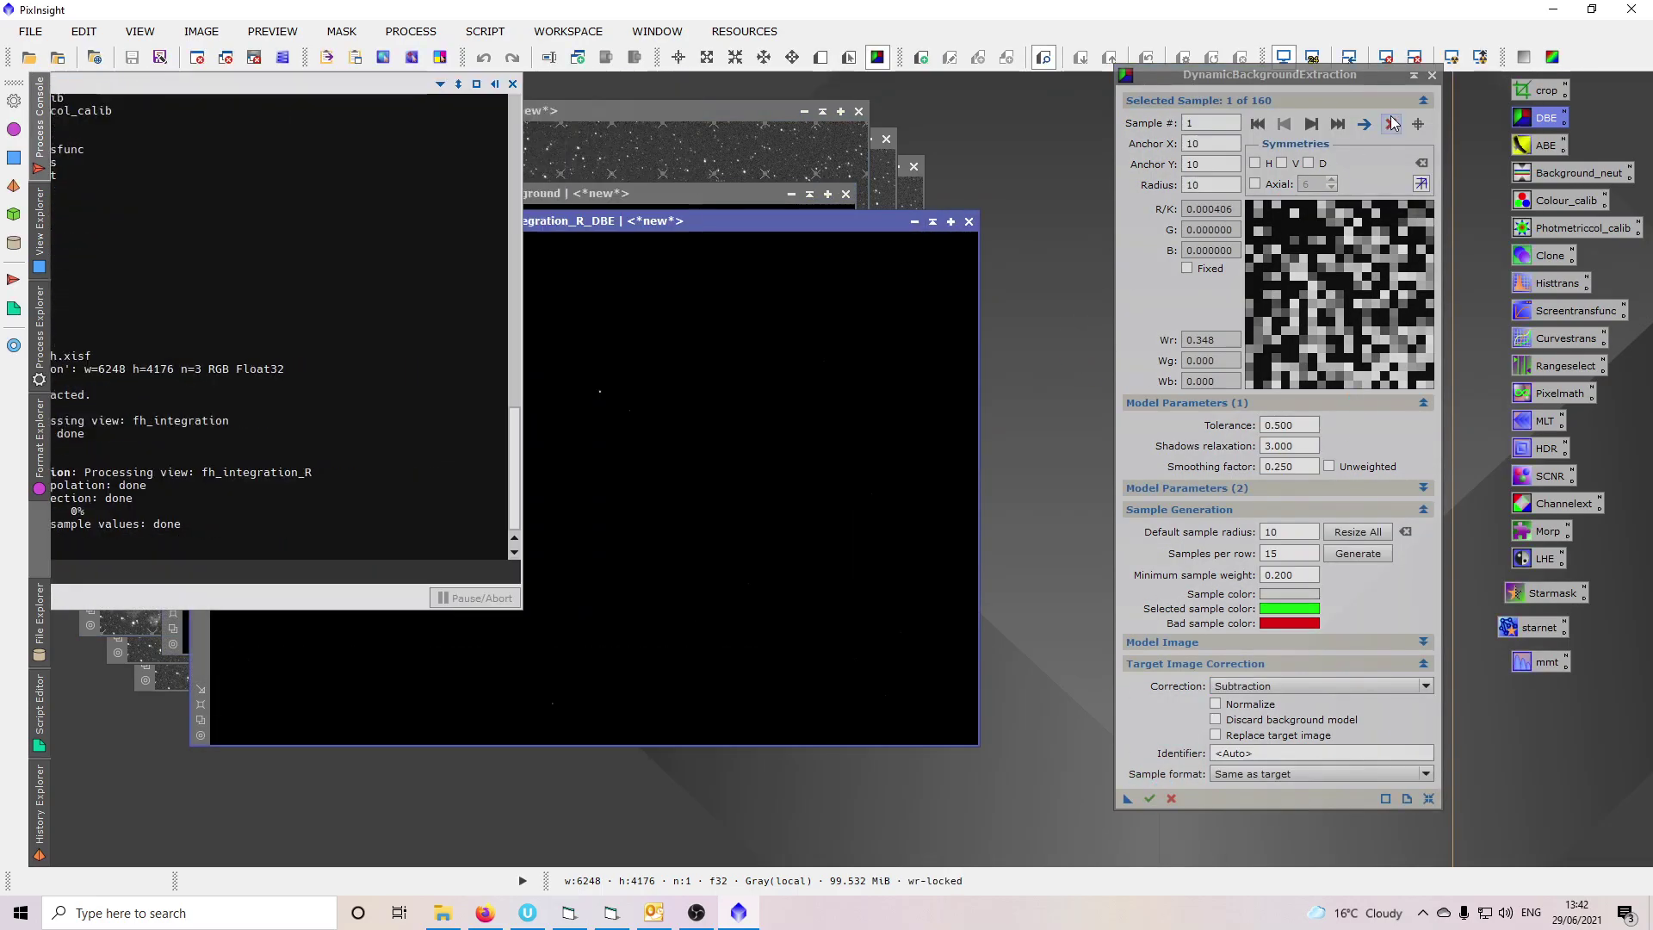
pyautogui.click(1432, 75)
pyautogui.click(797, 475)
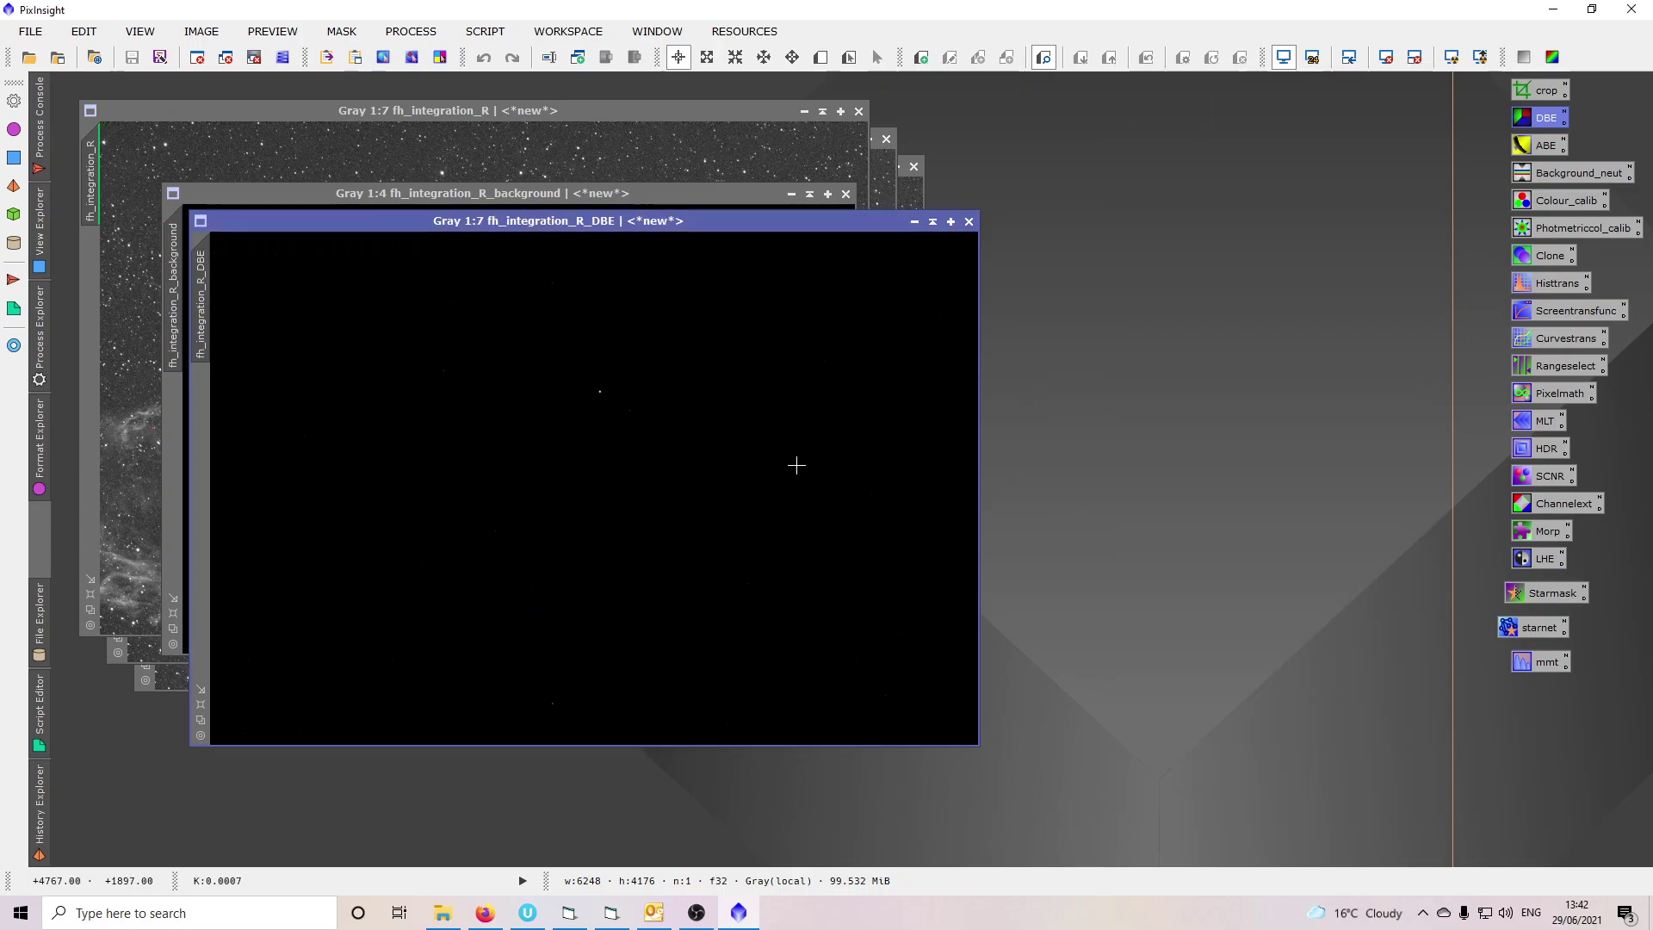
# Inspect the stretched result and background model, discard the model, and iconise fh_integration_R_DBE.
pyautogui.hotkey('ctrl', 'a')
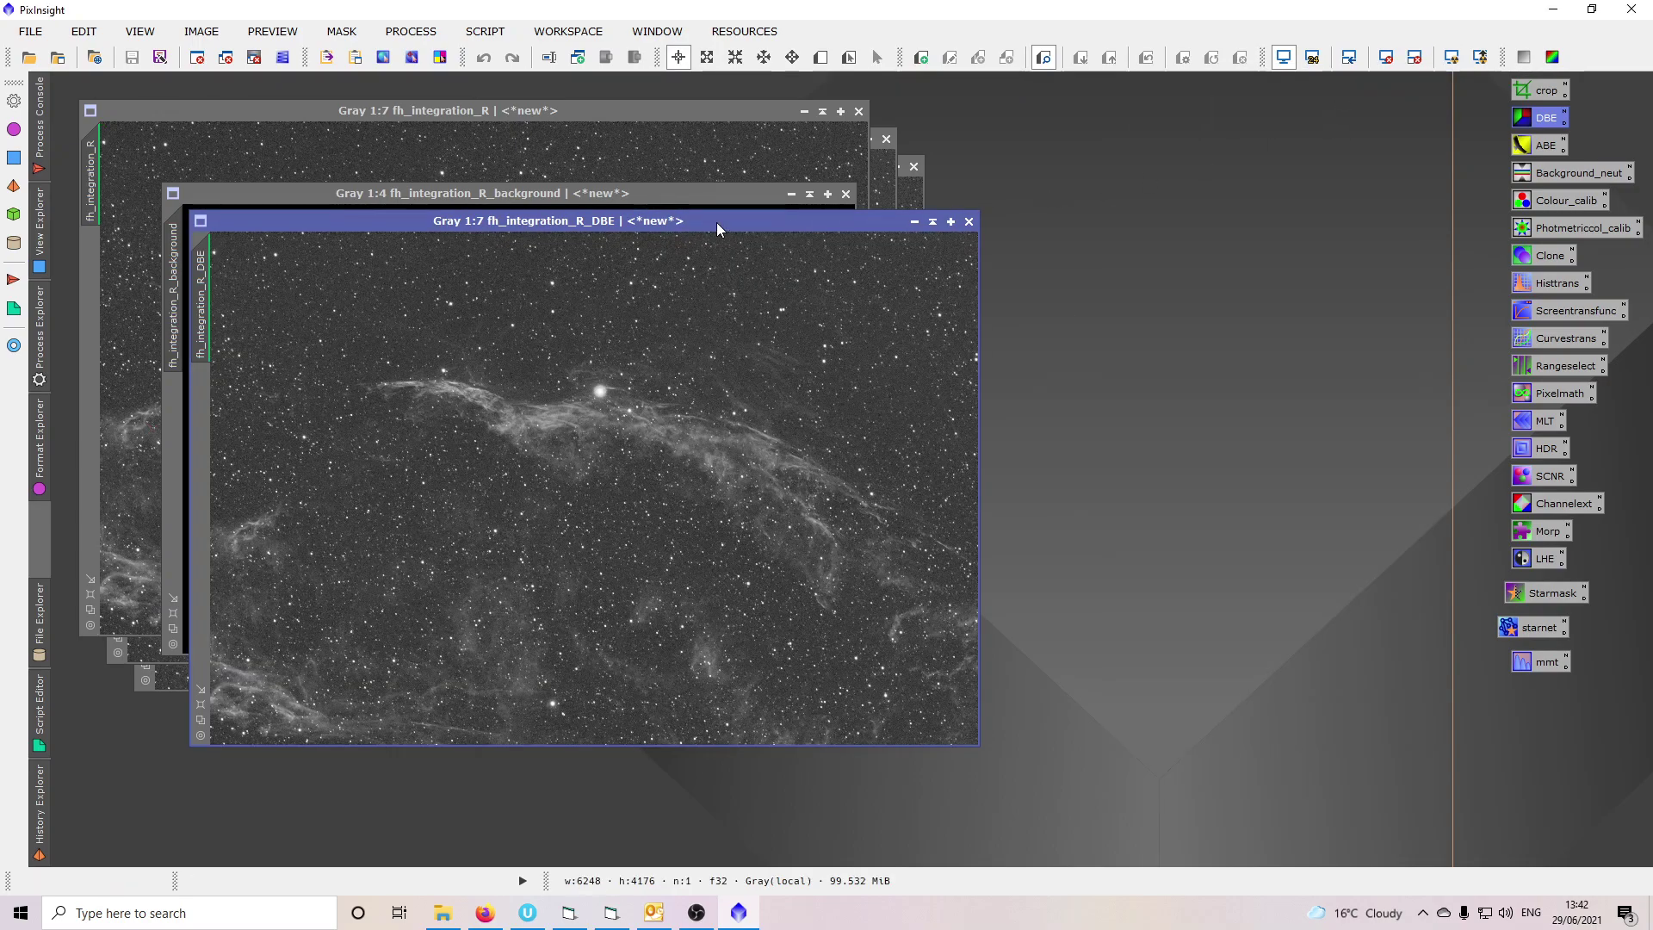
pyautogui.moveTo(722, 222); pyautogui.dragTo(975, 262)
pyautogui.click(668, 188)
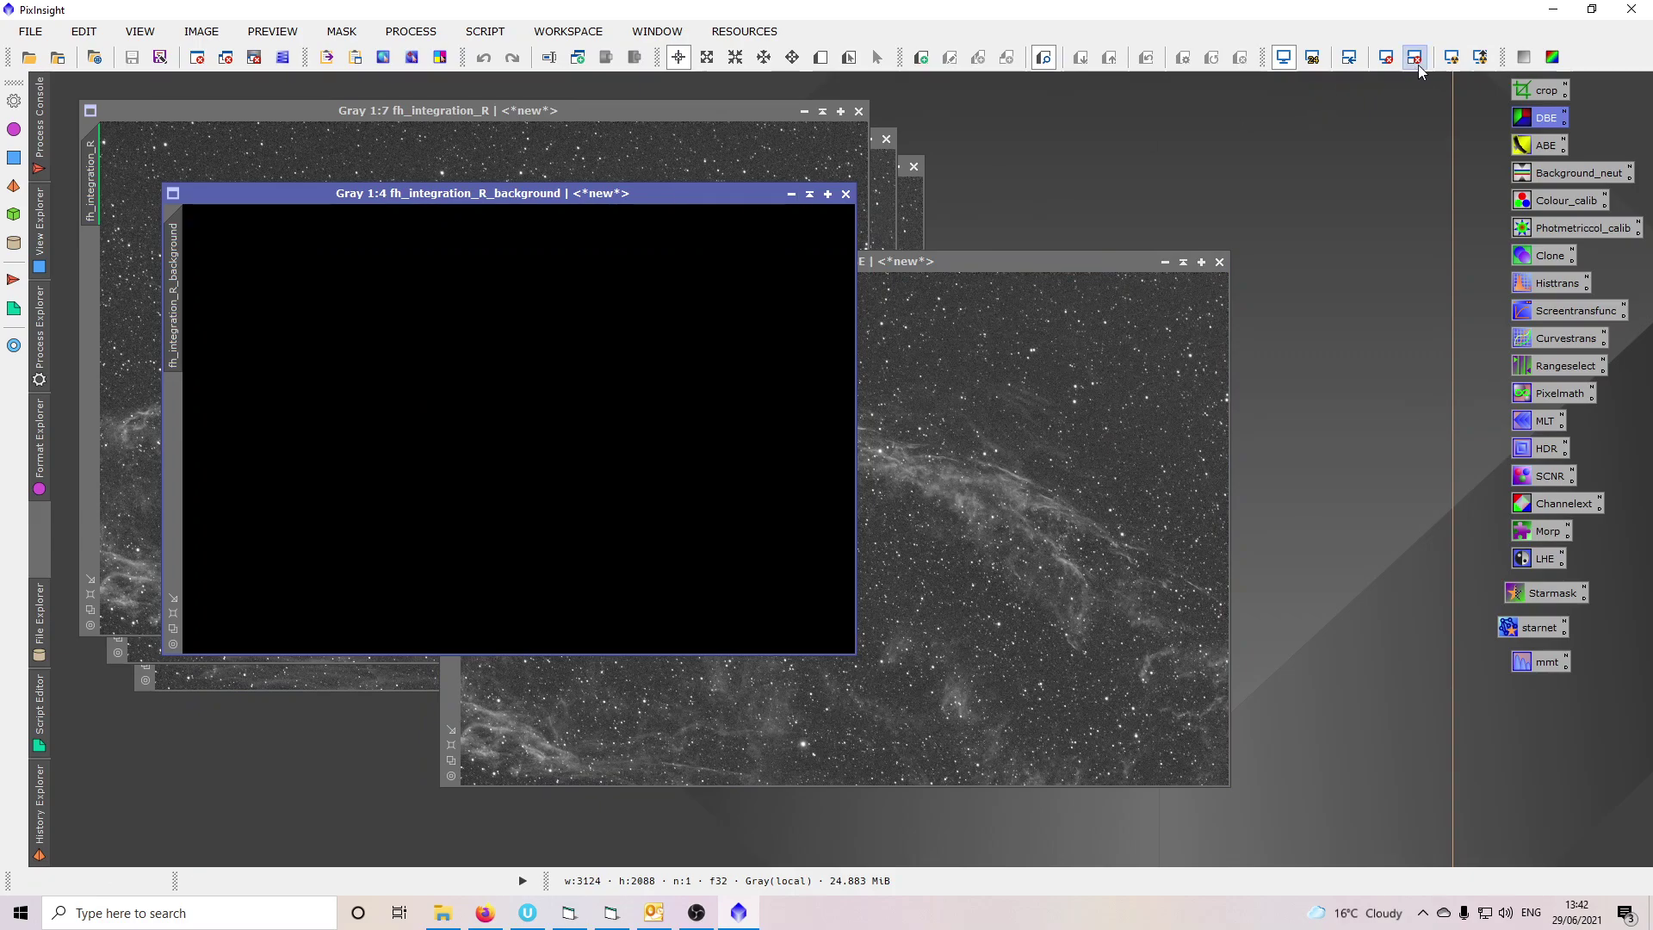
pyautogui.click(1451, 57)
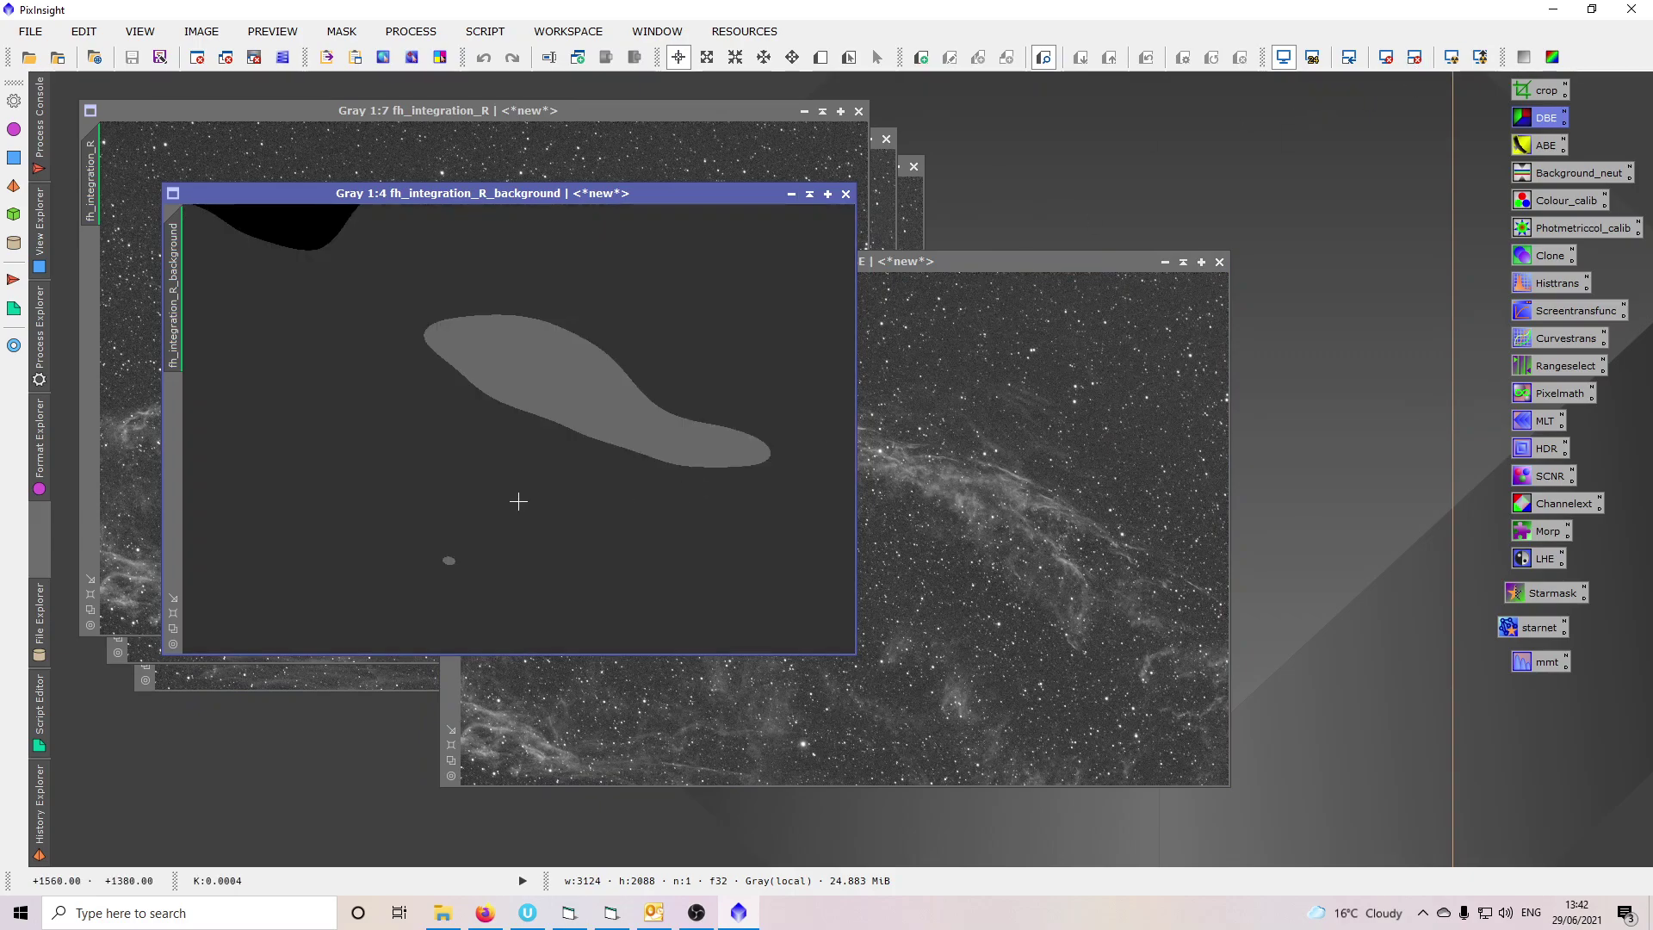
pyautogui.click(846, 194)
pyautogui.moveTo(896, 263); pyautogui.dragTo(1110, 112)
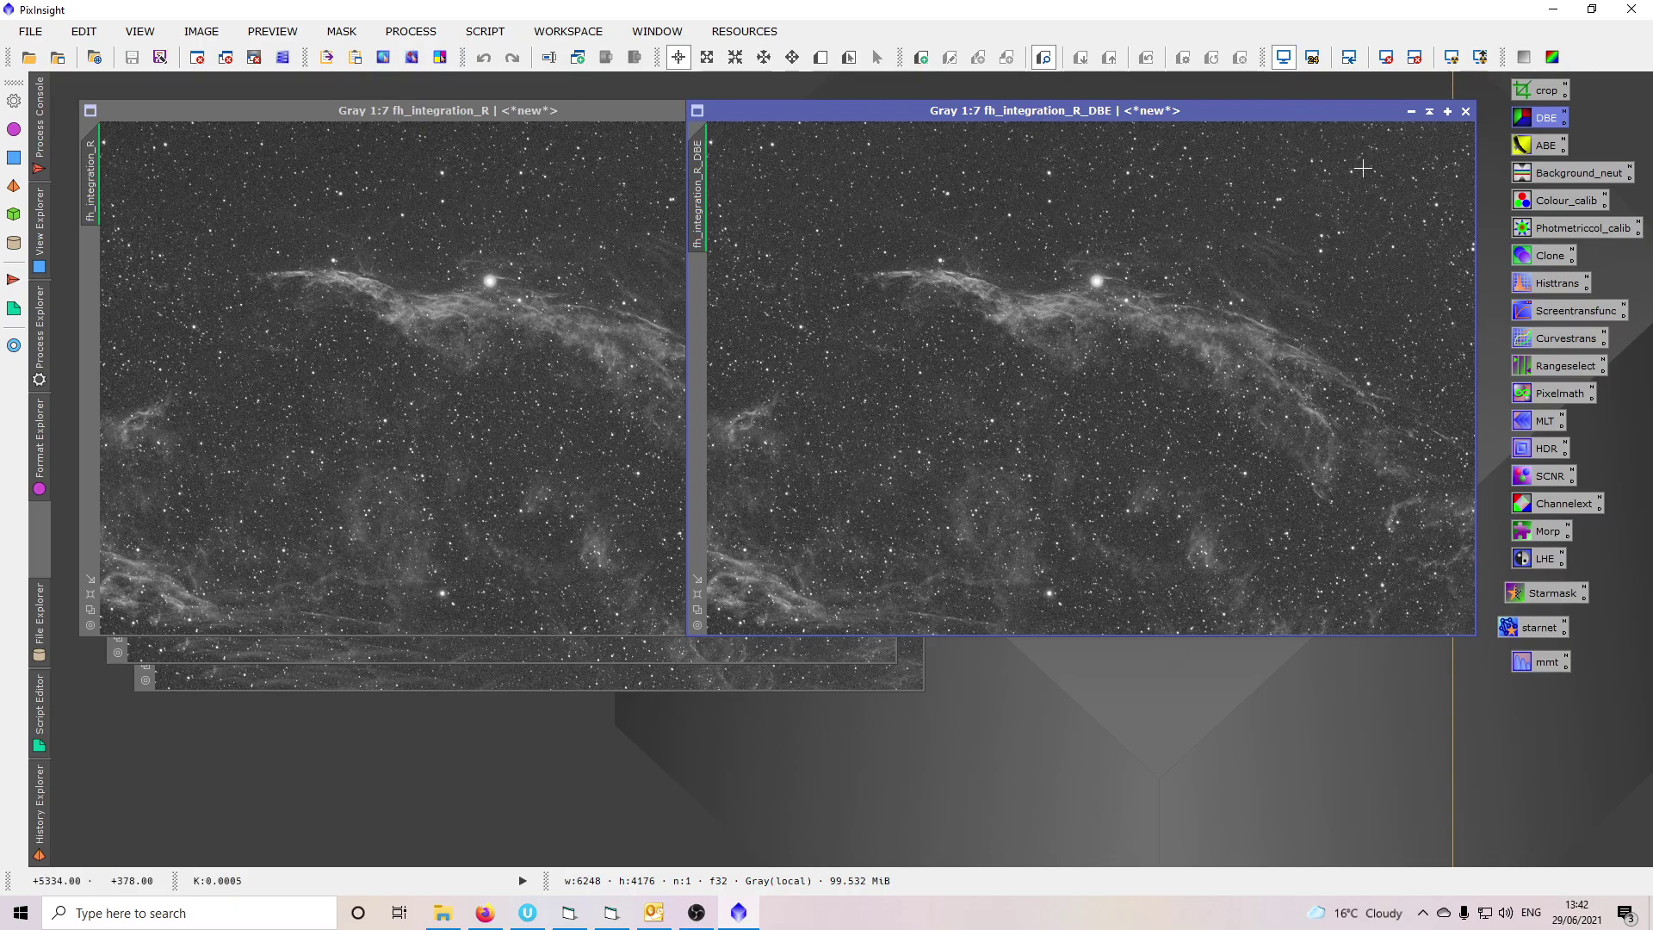
pyautogui.click(1411, 111)
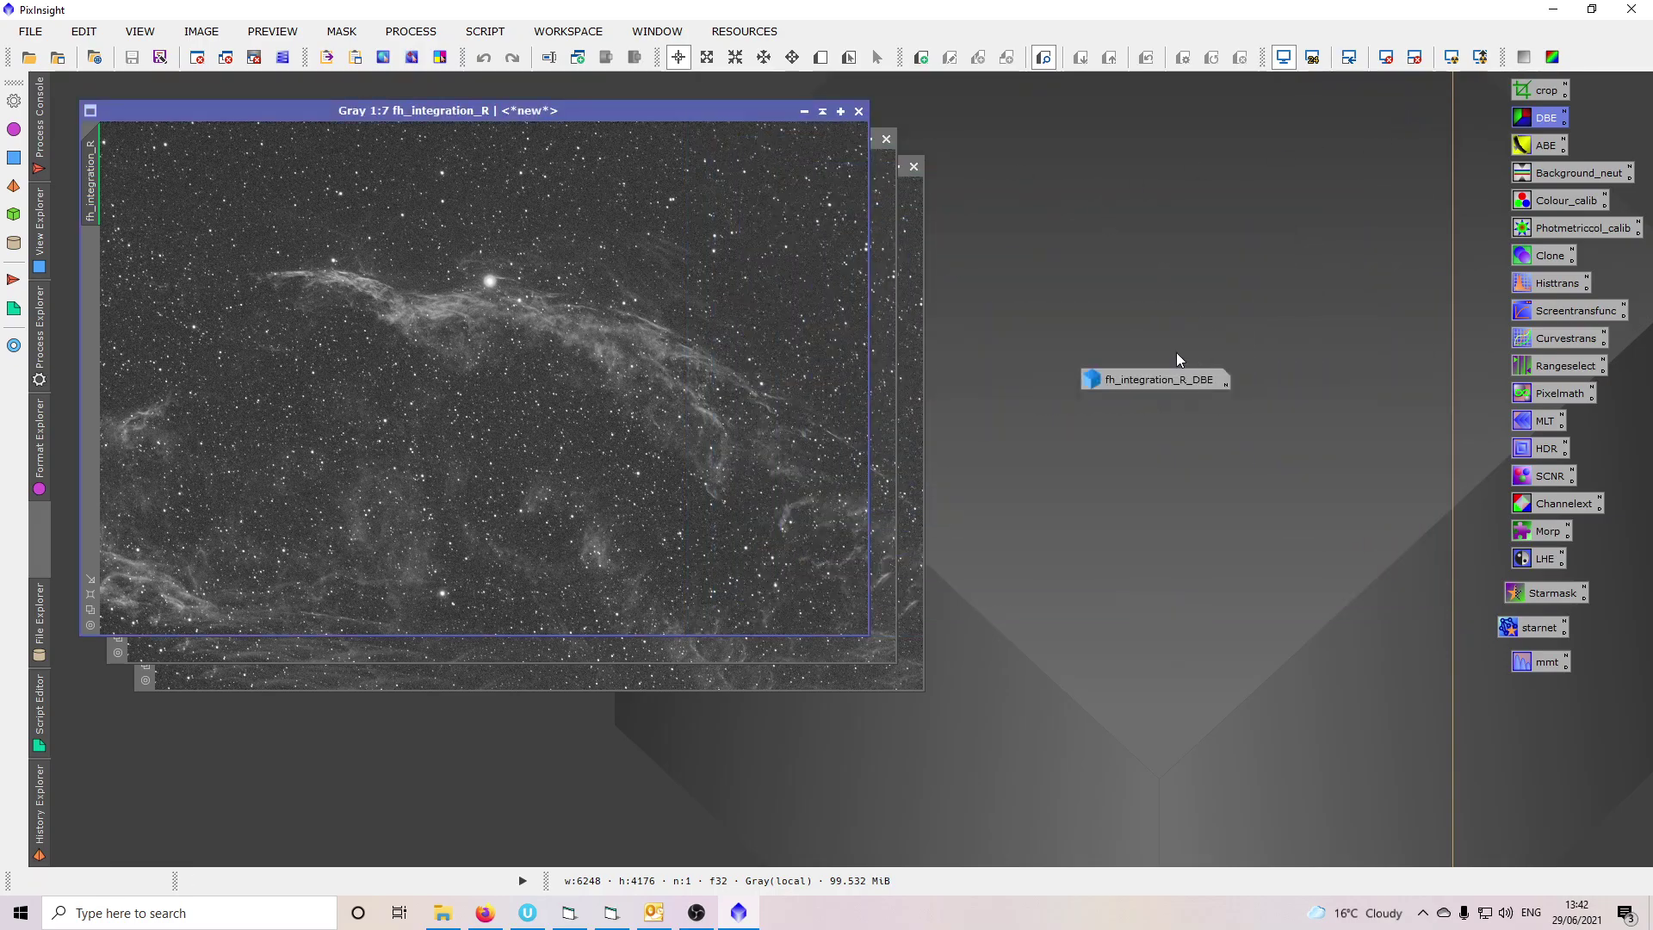
pyautogui.moveTo(1170, 372); pyautogui.dragTo(1360, 112)
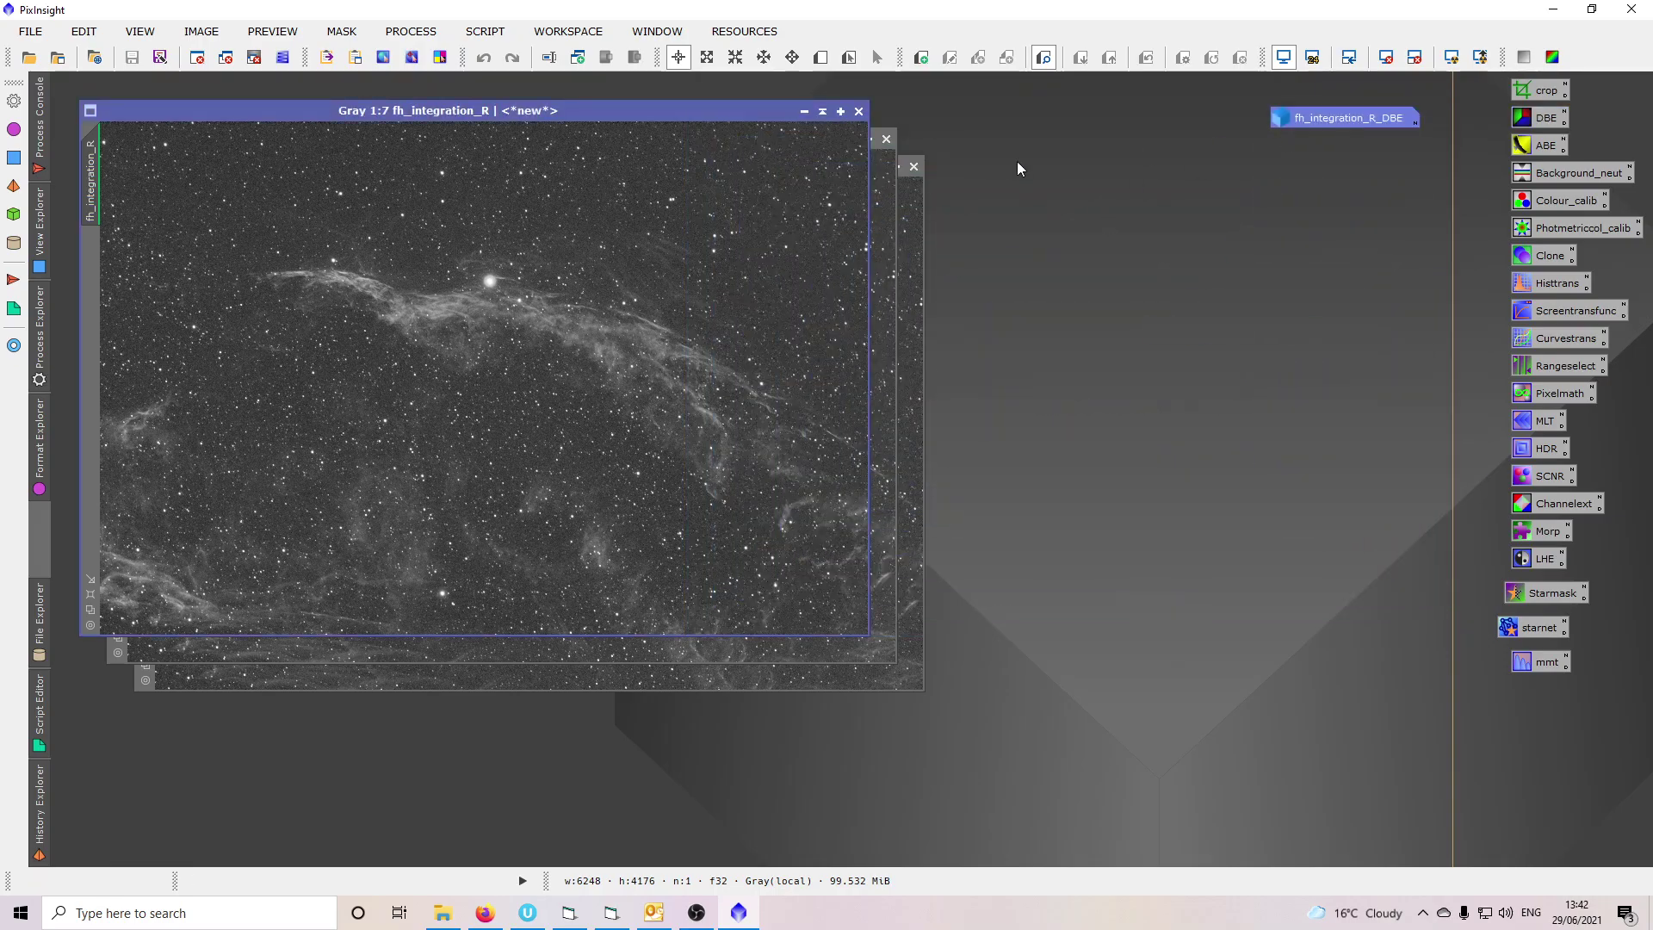
# Close the original red channel and generate green-channel DBE samples with radius 10, minimum weight 0.2.
pyautogui.click(858, 111)
pyautogui.doubleClick(1525, 119)
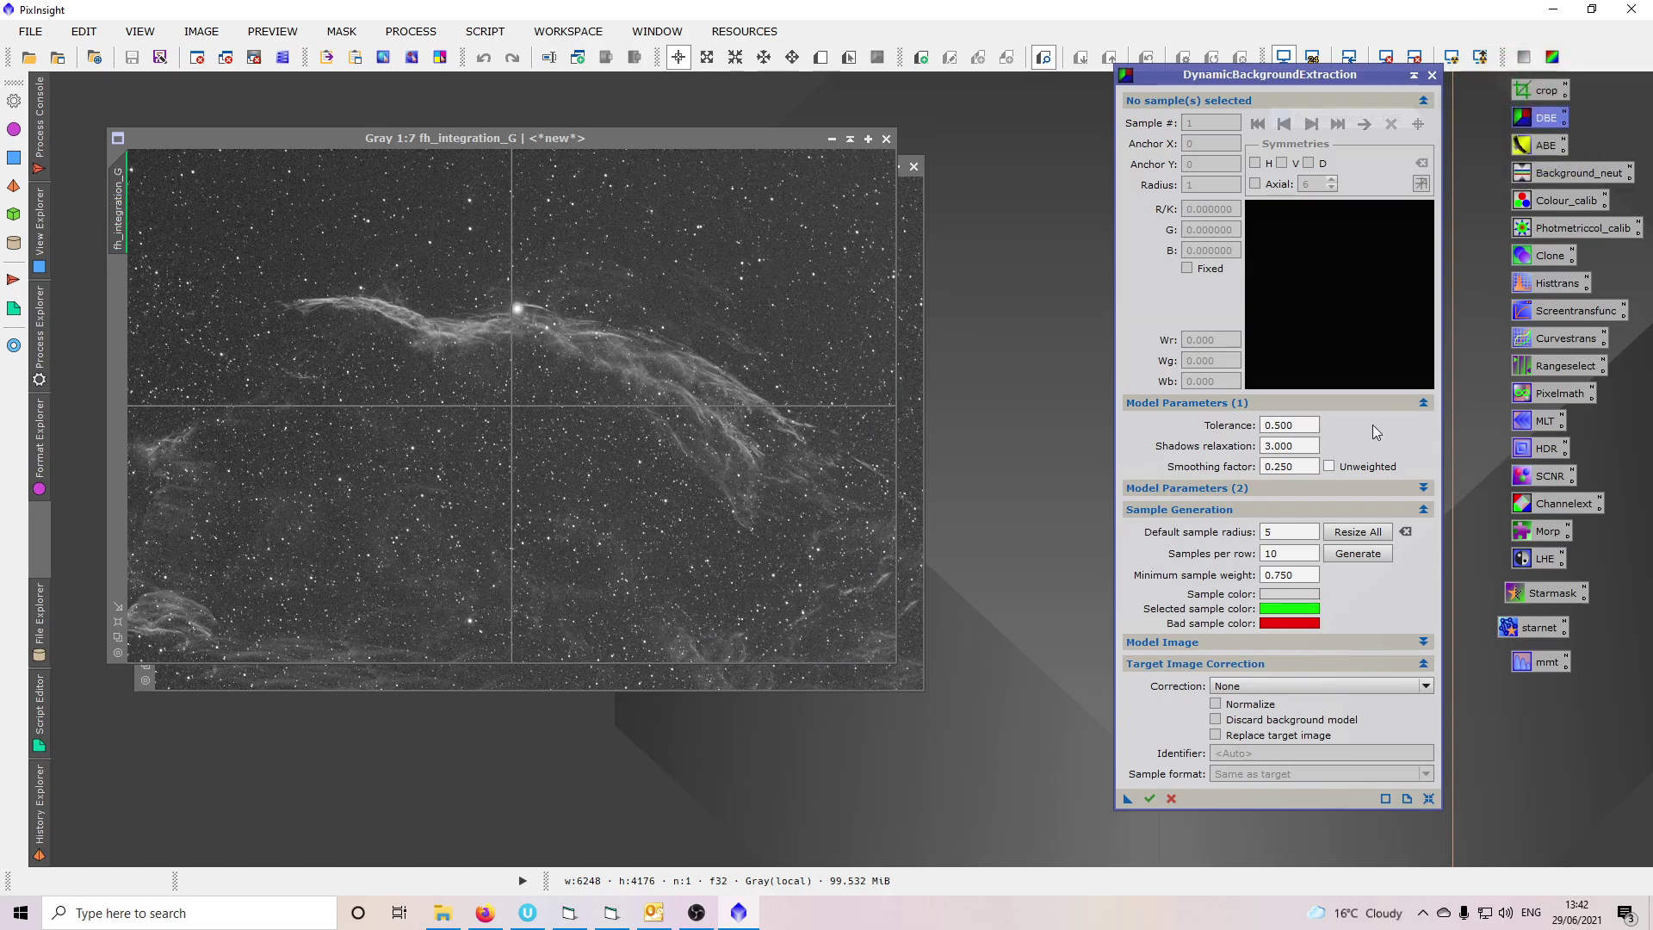
pyautogui.moveTo(1289, 534); pyautogui.dragTo(1258, 531)
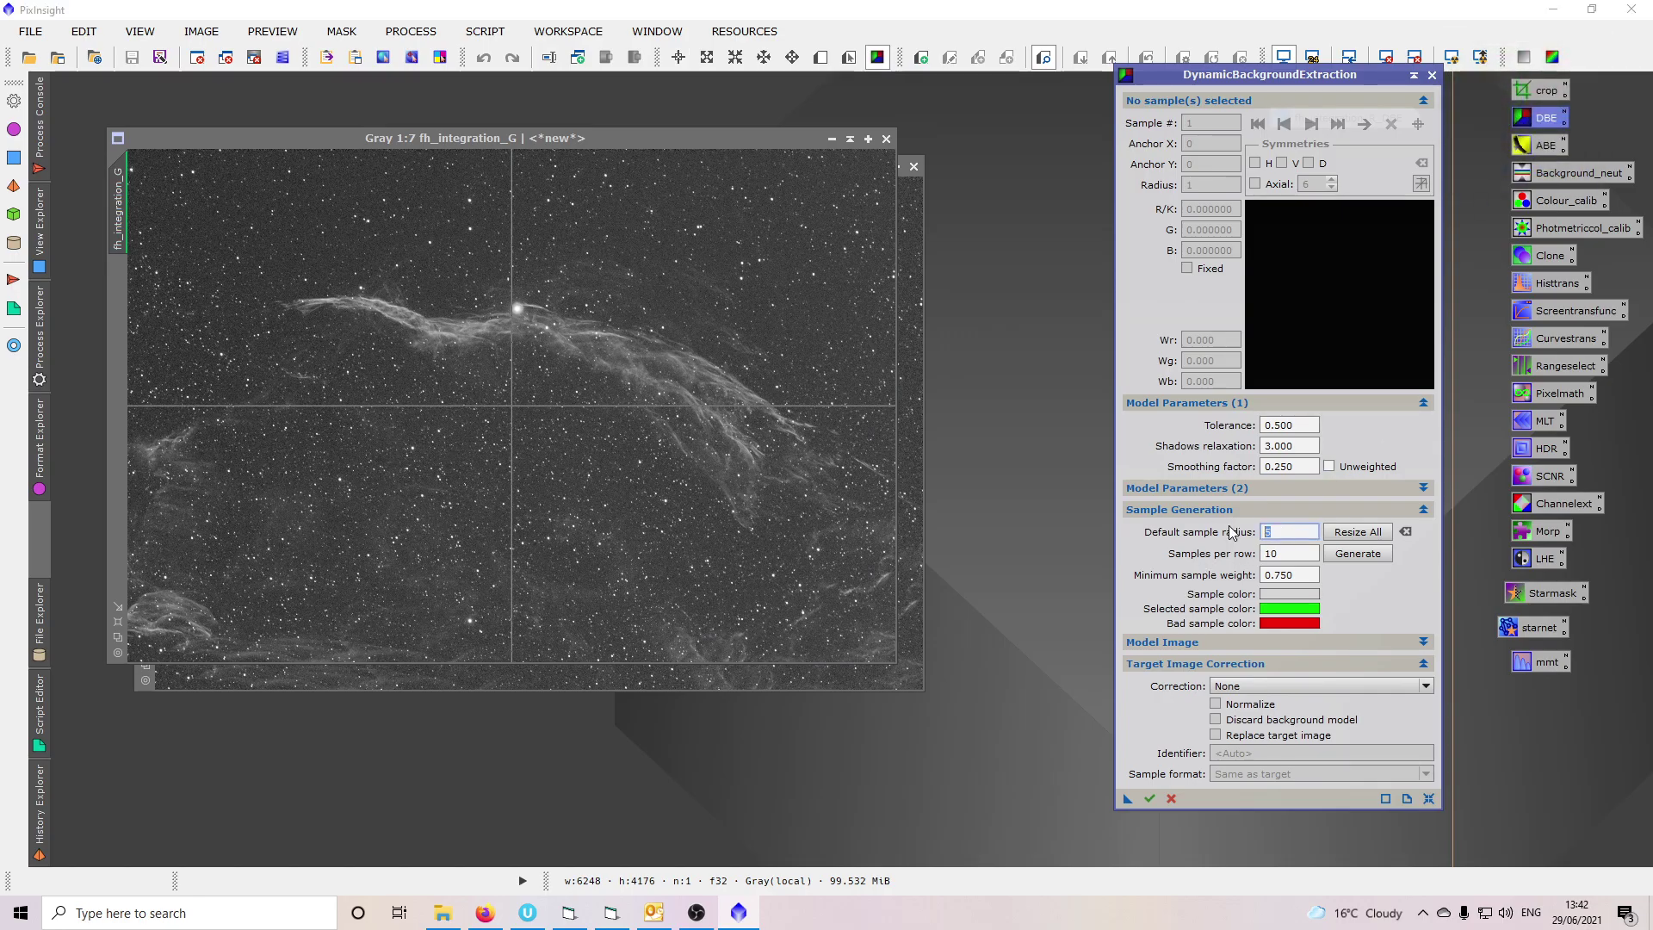
pyautogui.press('Tab')
pyautogui.press('Tab')
pyautogui.press('Tab')
pyautogui.press('Tab')
pyautogui.write('0.2')
pyautogui.click(1355, 556)
# Apply DBE to the green channel with Subtraction correction and close the tool.
pyautogui.click(1274, 685)
pyautogui.click(1274, 703)
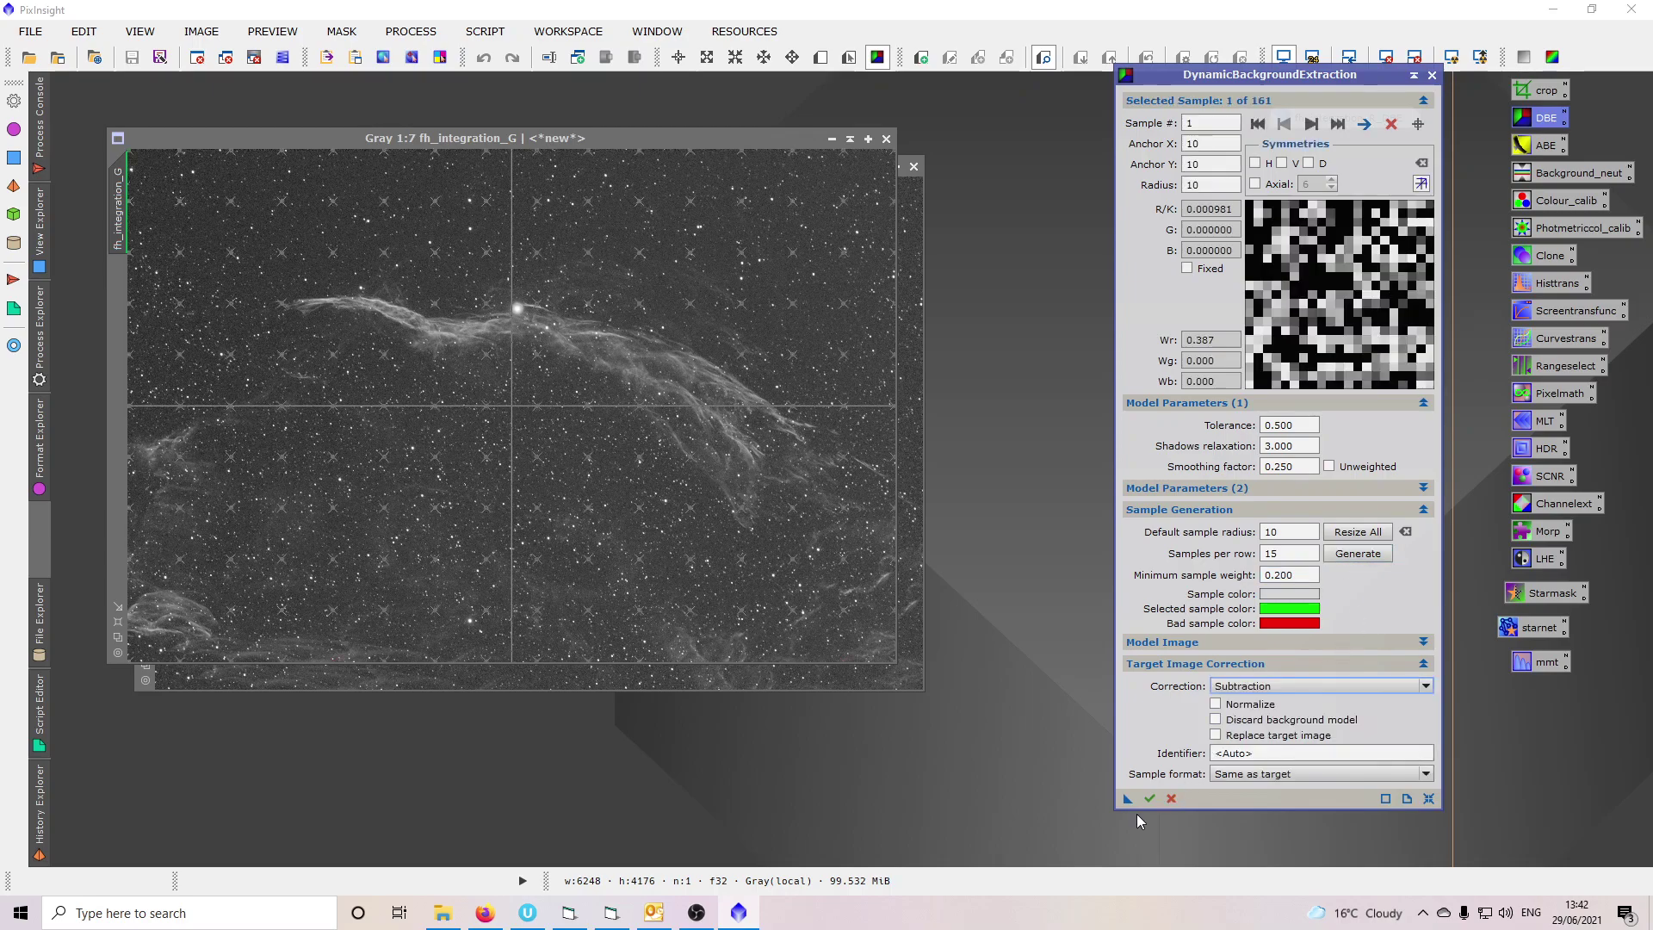
pyautogui.click(1149, 798)
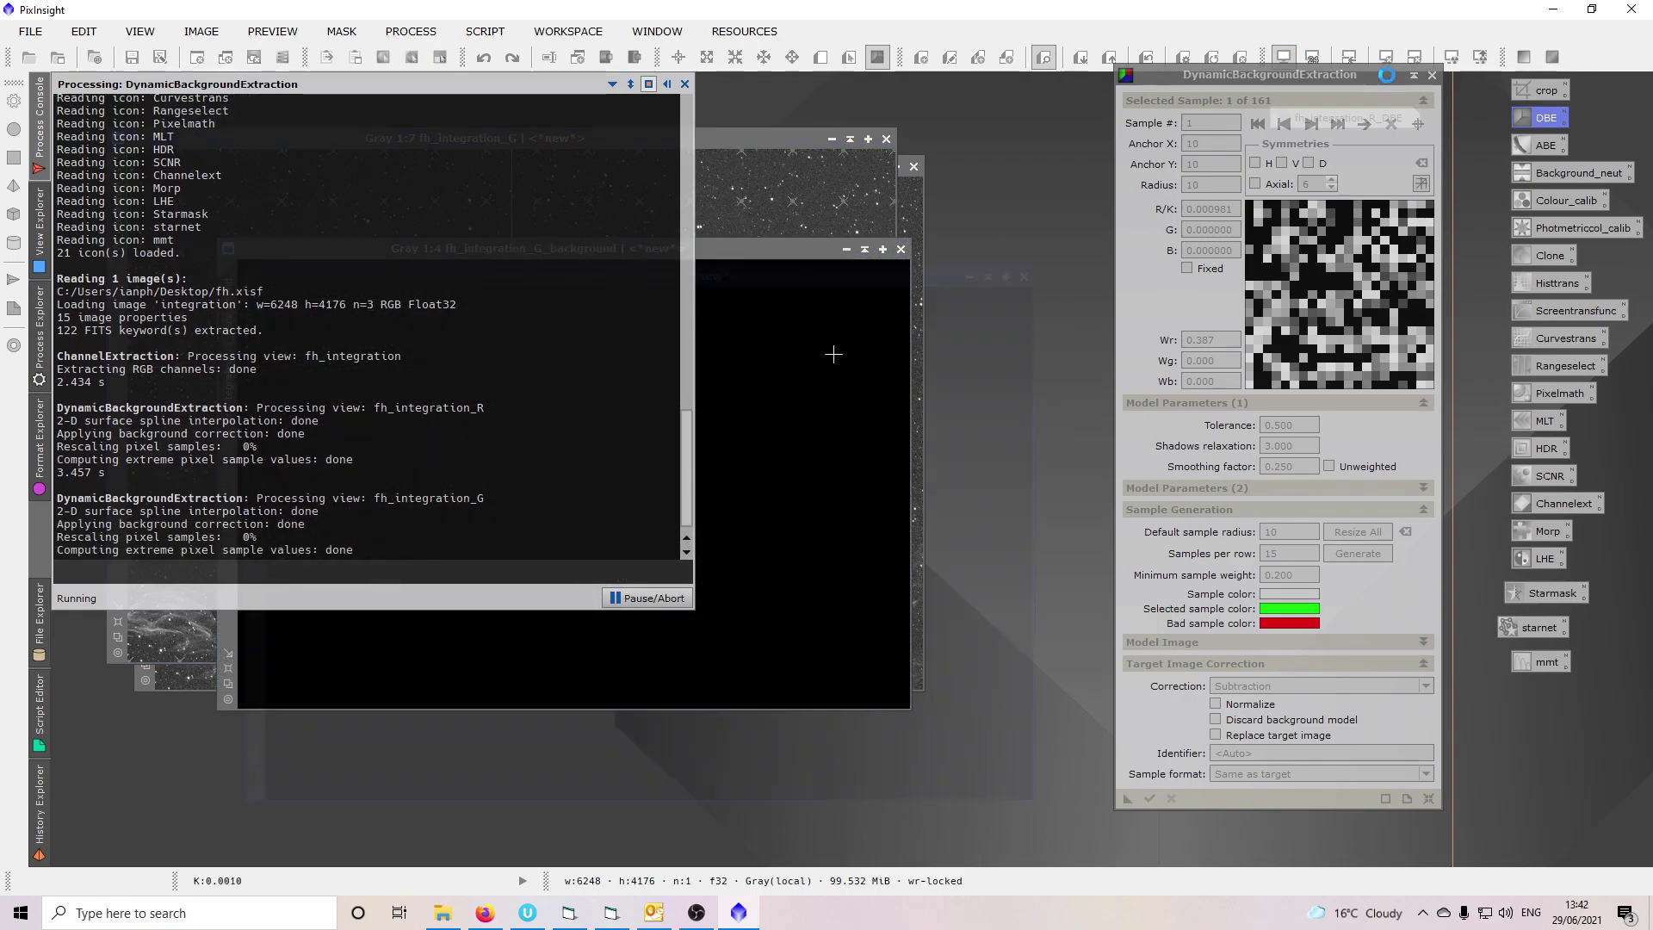
pyautogui.click(833, 353)
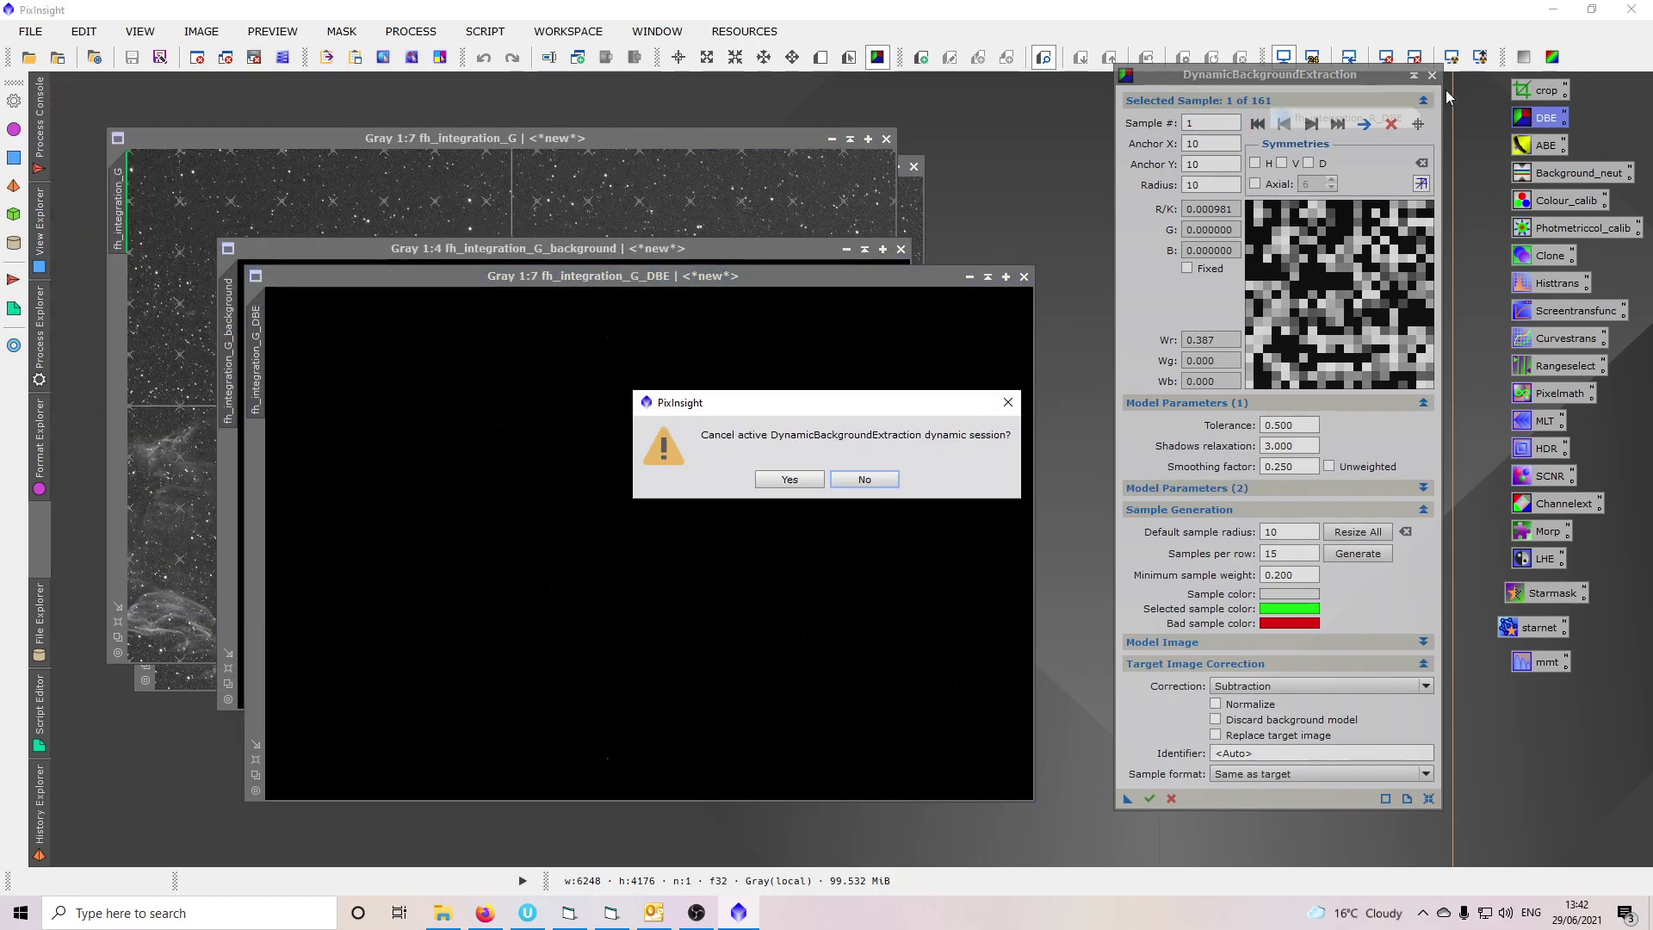
pyautogui.click(790, 480)
# Stretch G_DBE and its background model, discard the model, and iconise G_DBE beside R_DBE.
pyautogui.hotkey('ctrl', 'a')
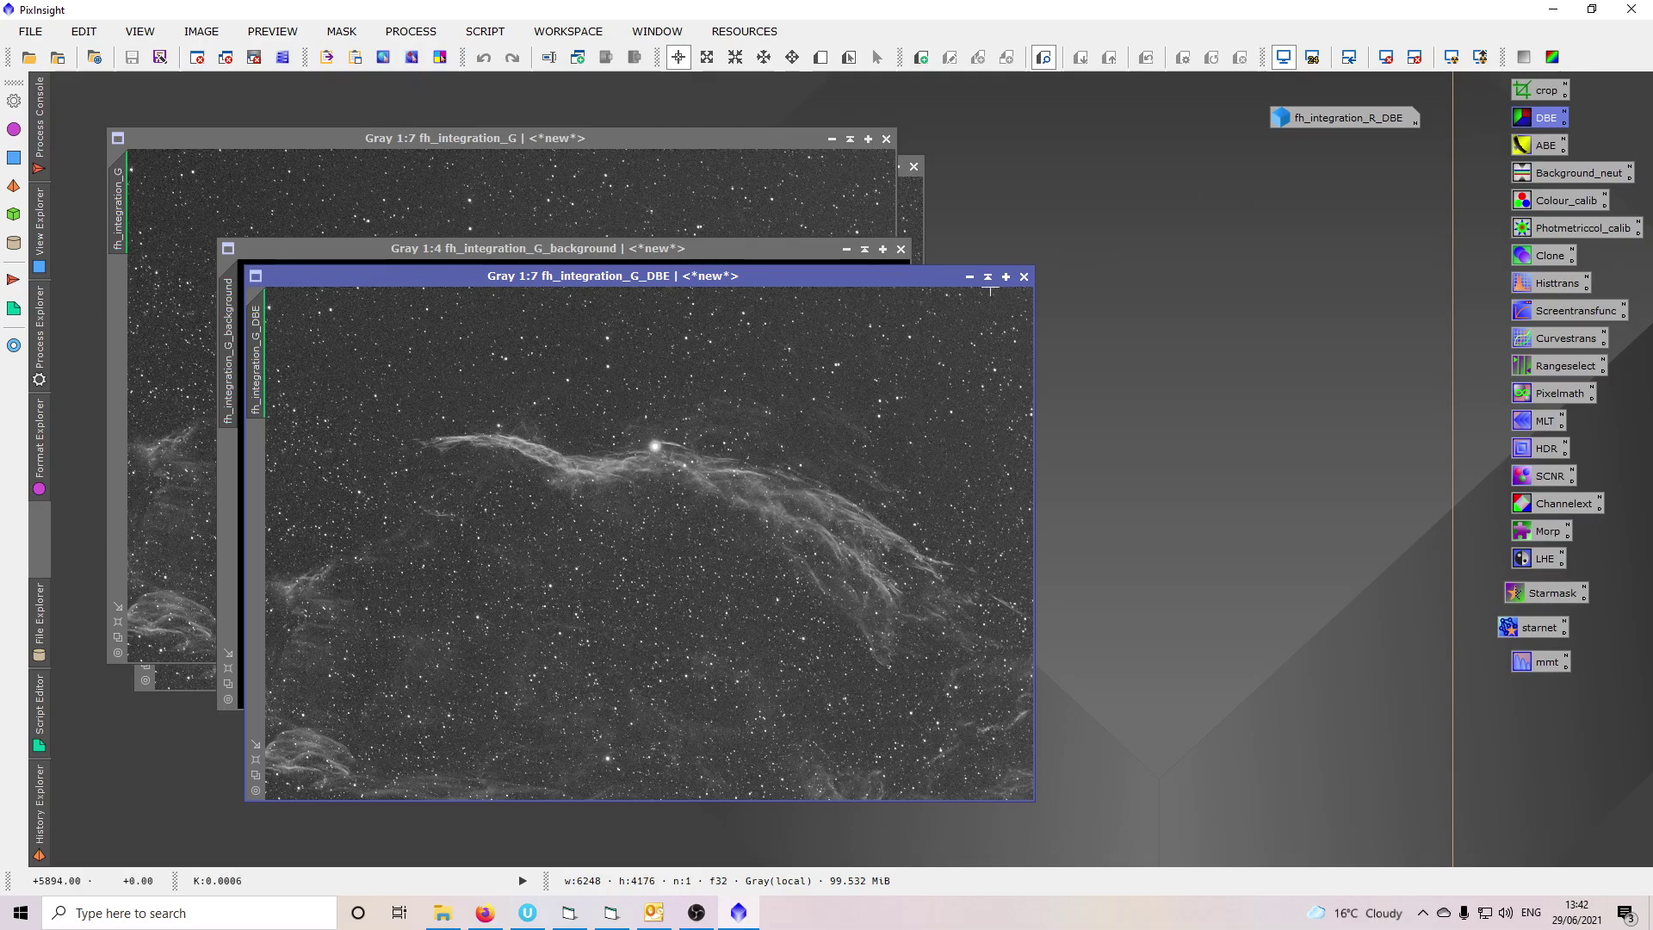
pyautogui.click(782, 262)
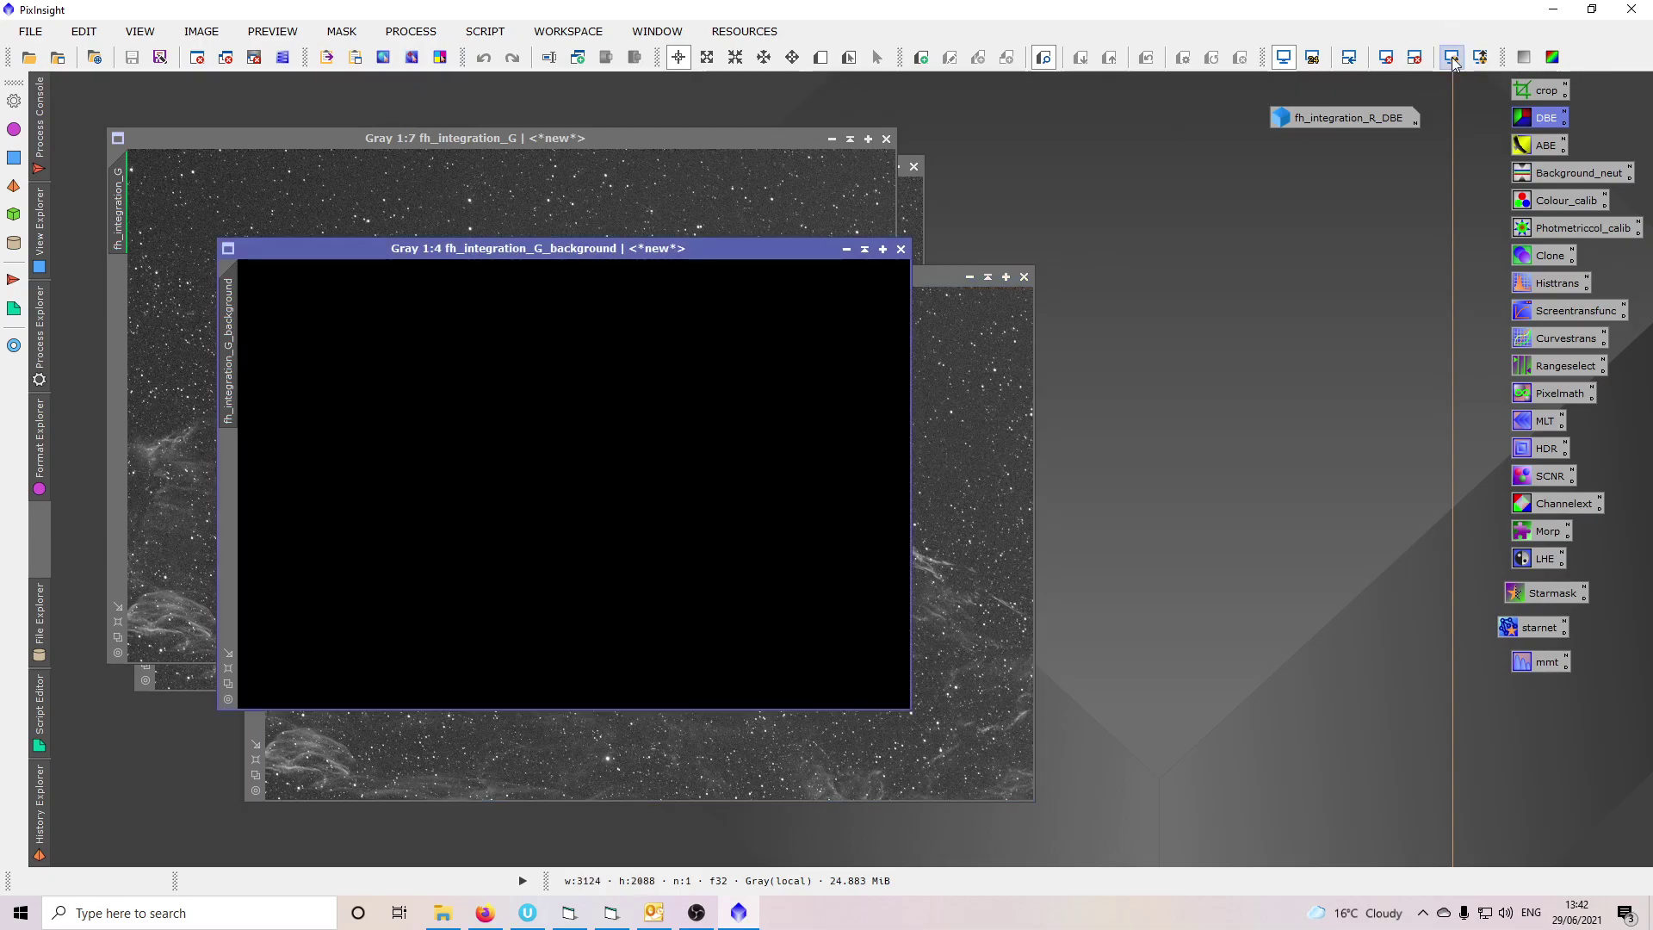
pyautogui.hotkey('ctrl', 'a')
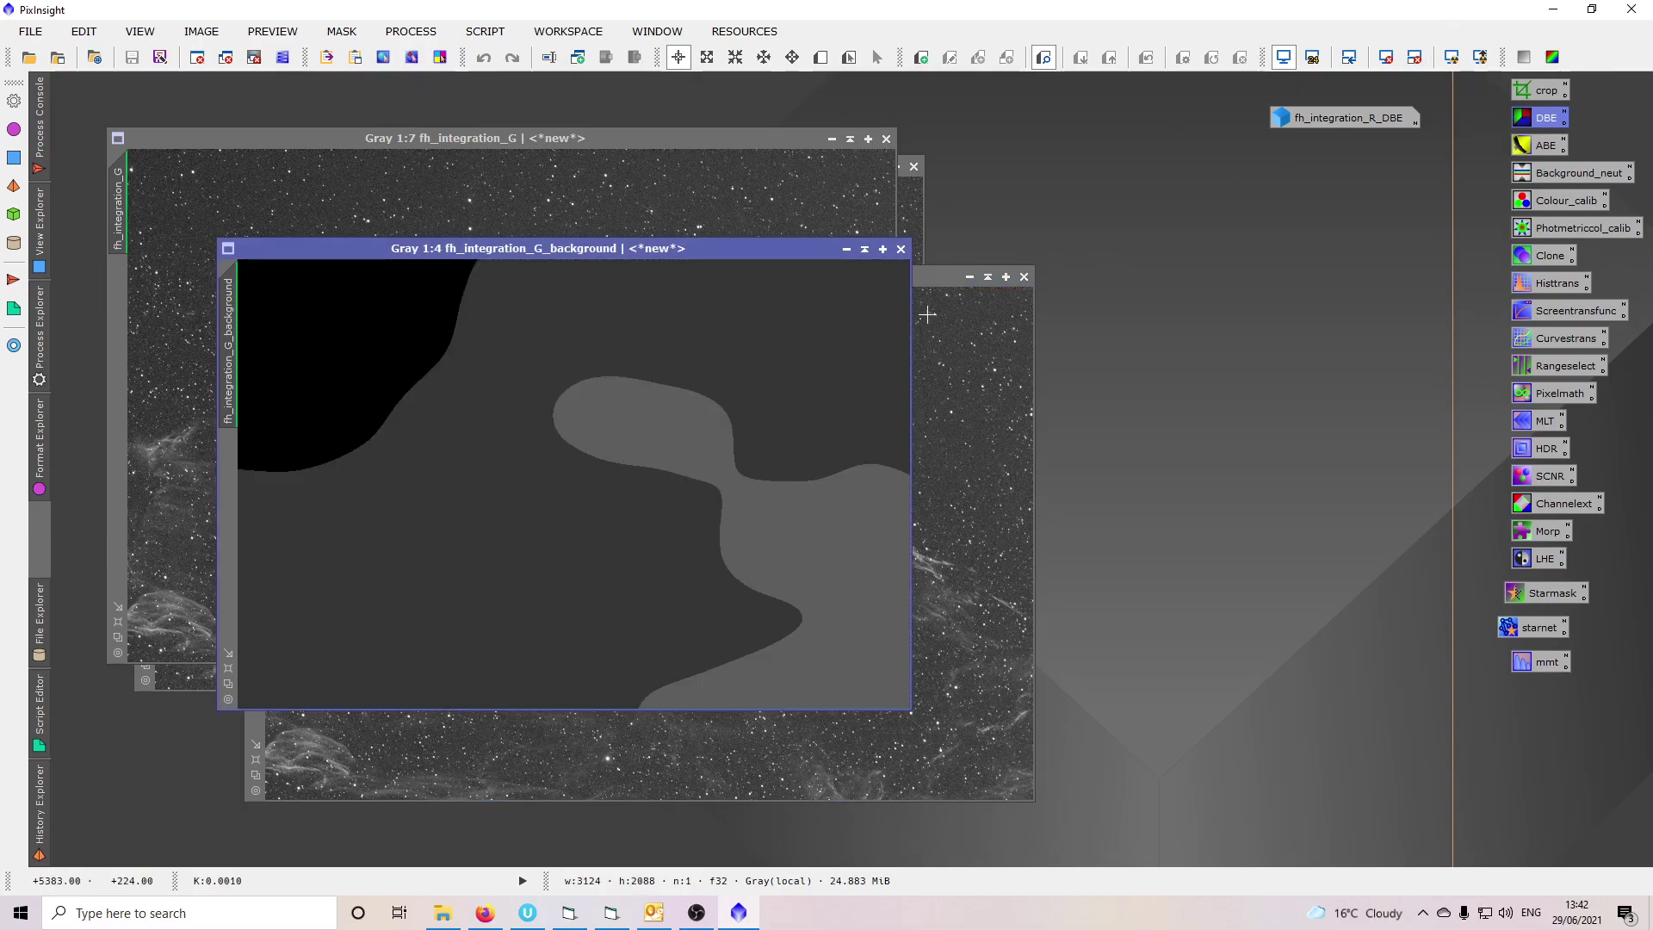
pyautogui.click(901, 249)
pyautogui.moveTo(809, 279); pyautogui.dragTo(1317, 180)
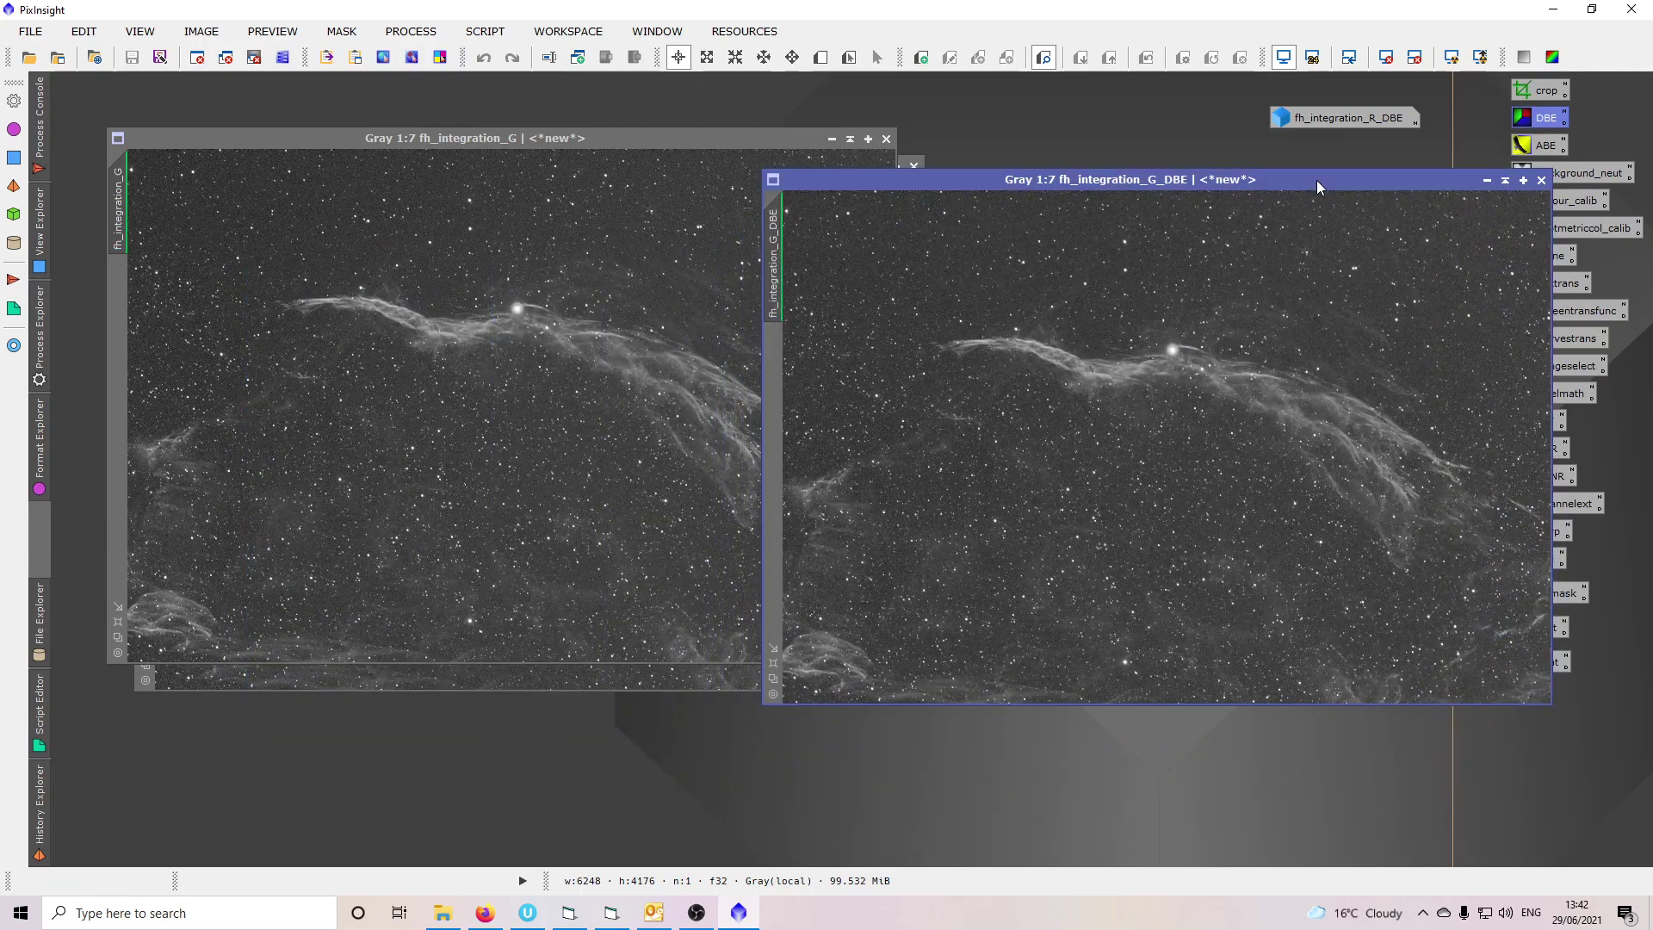
pyautogui.click(1487, 185)
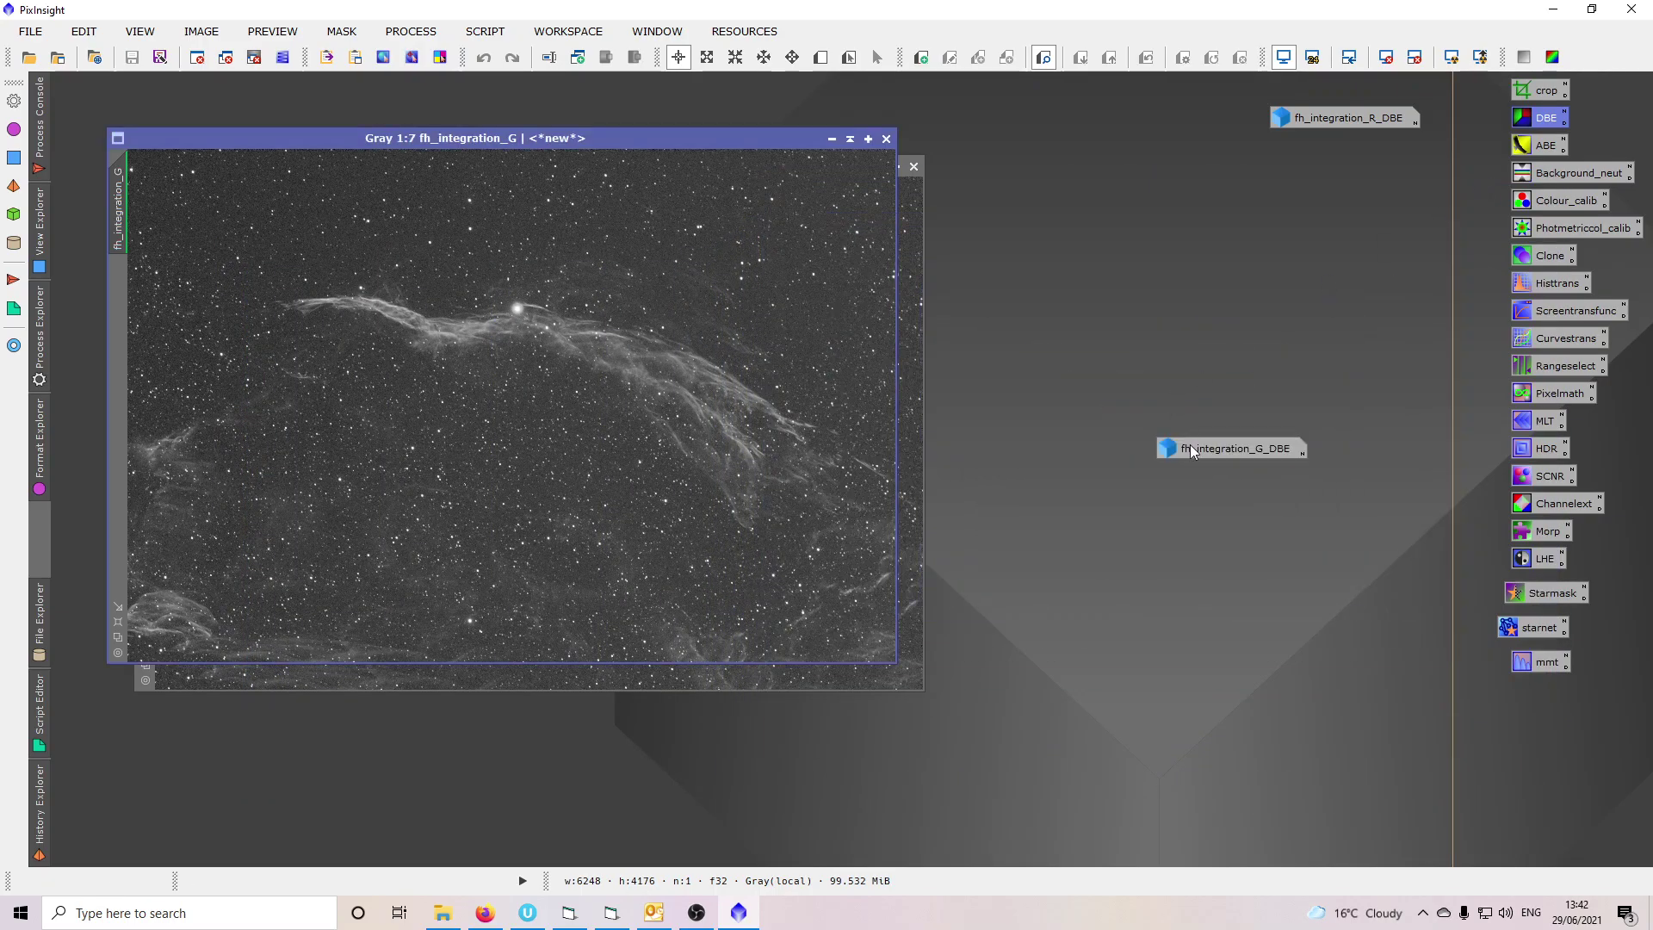
pyautogui.moveTo(1191, 445); pyautogui.dragTo(1314, 151)
# Close the green original and generate blue-channel DBE samples: radius 10, 15 per row, weight 0.2.
pyautogui.click(886, 139)
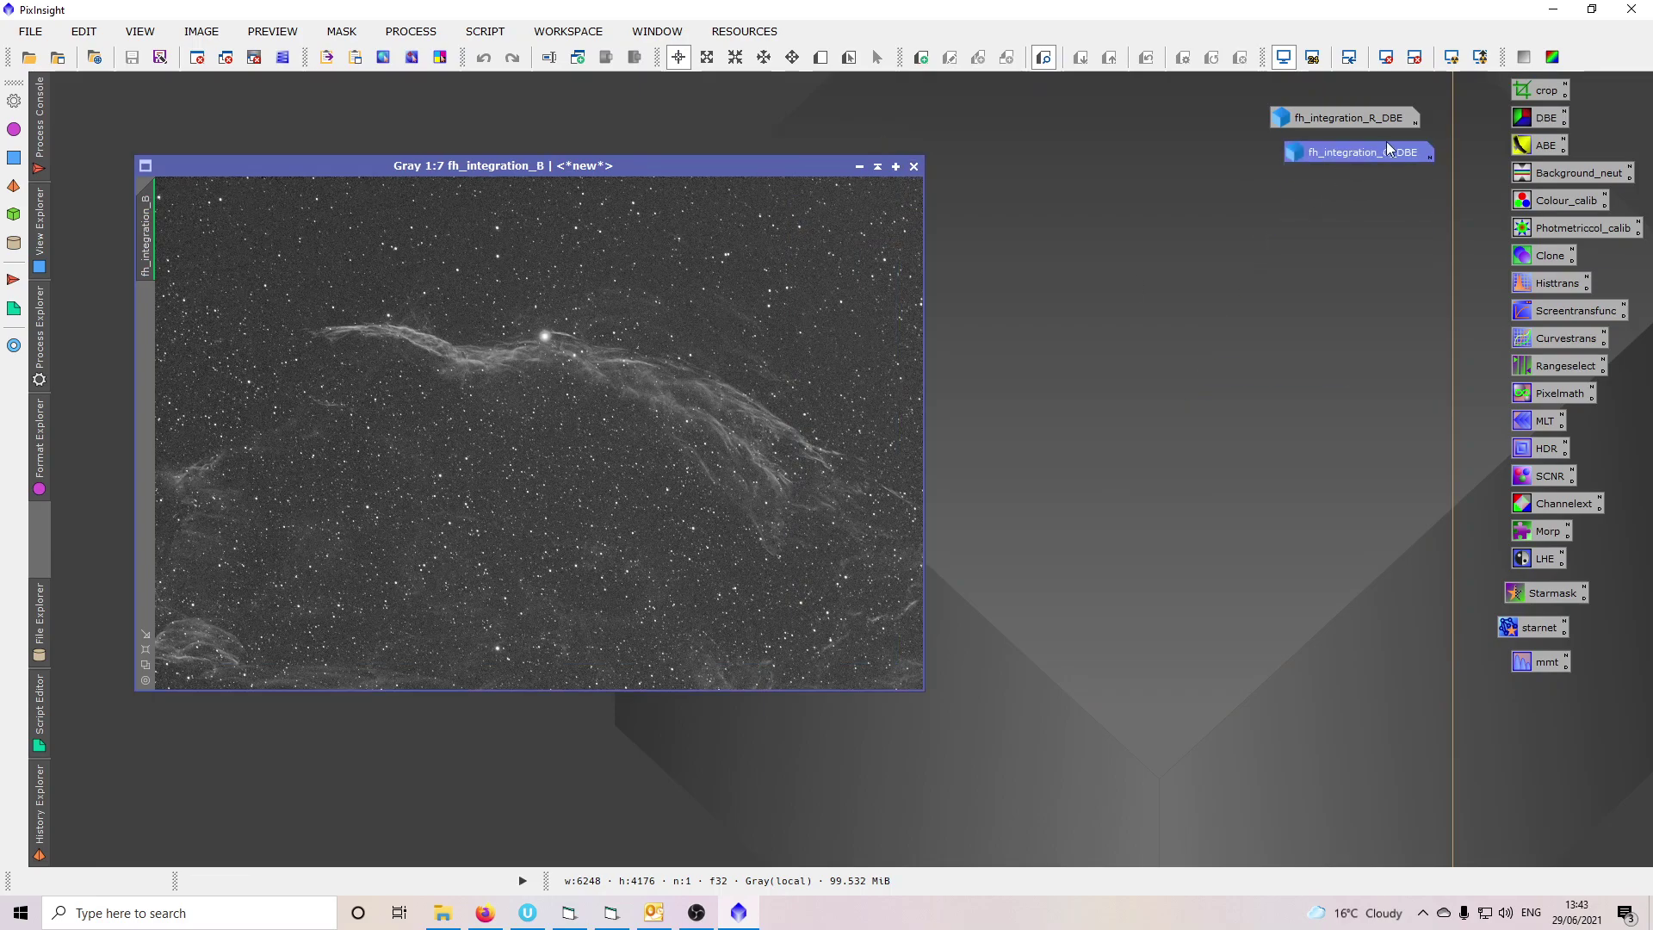
pyautogui.doubleClick(1538, 120)
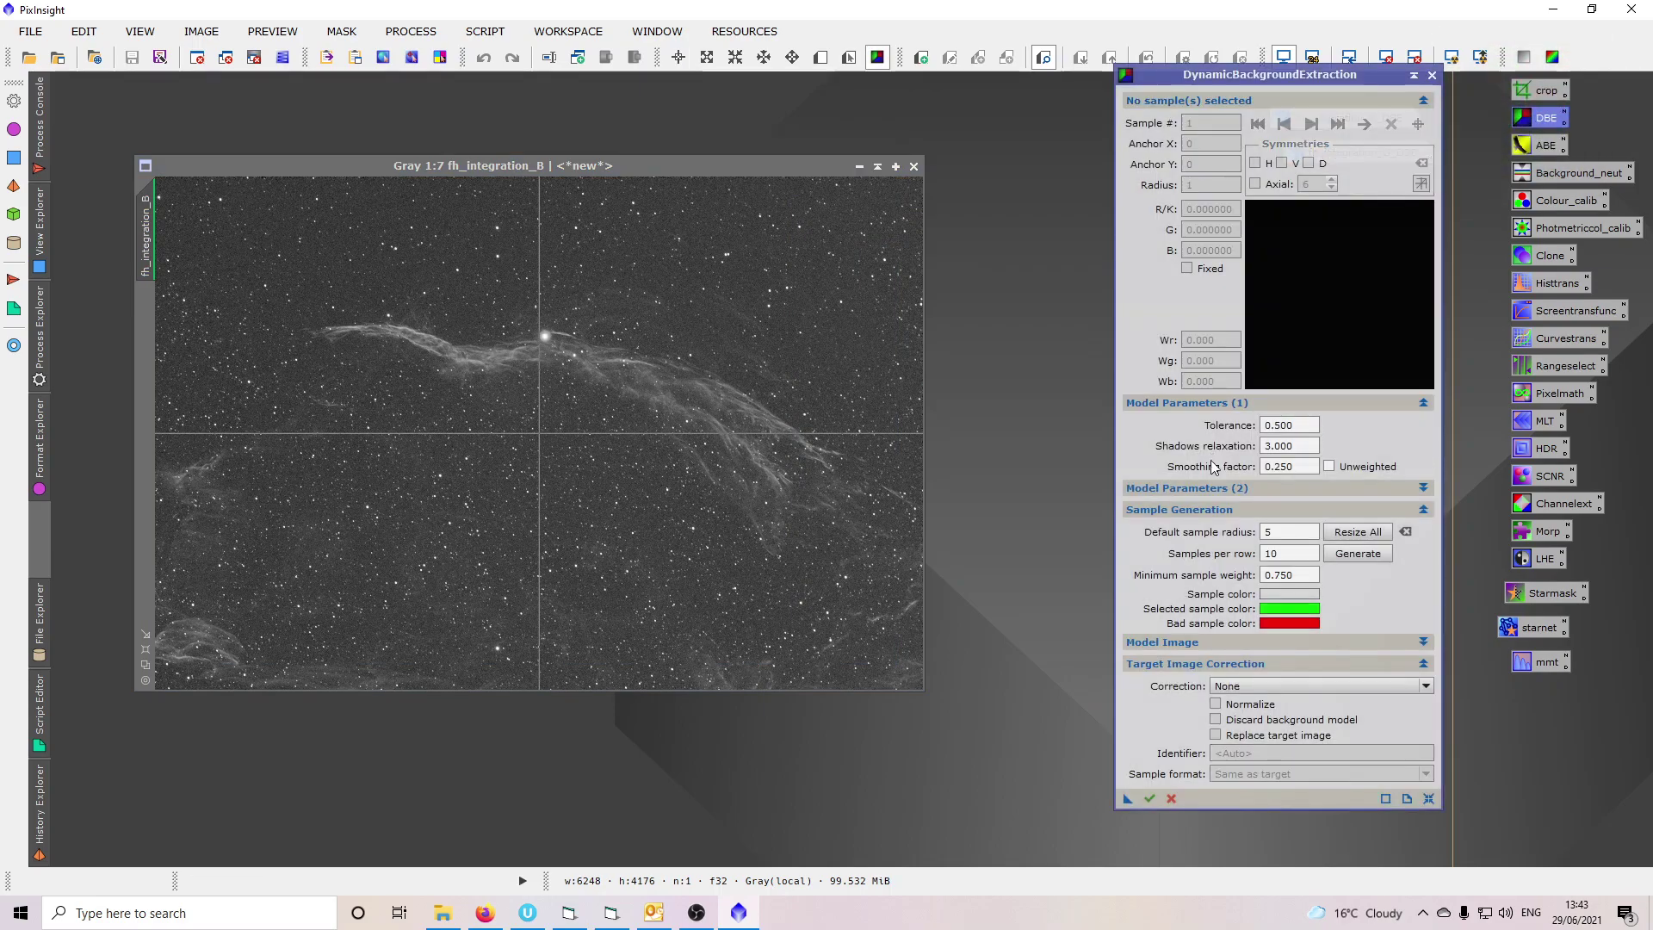
pyautogui.moveTo(1283, 532); pyautogui.dragTo(1214, 534)
pyautogui.write('10')
pyautogui.press('Tab')
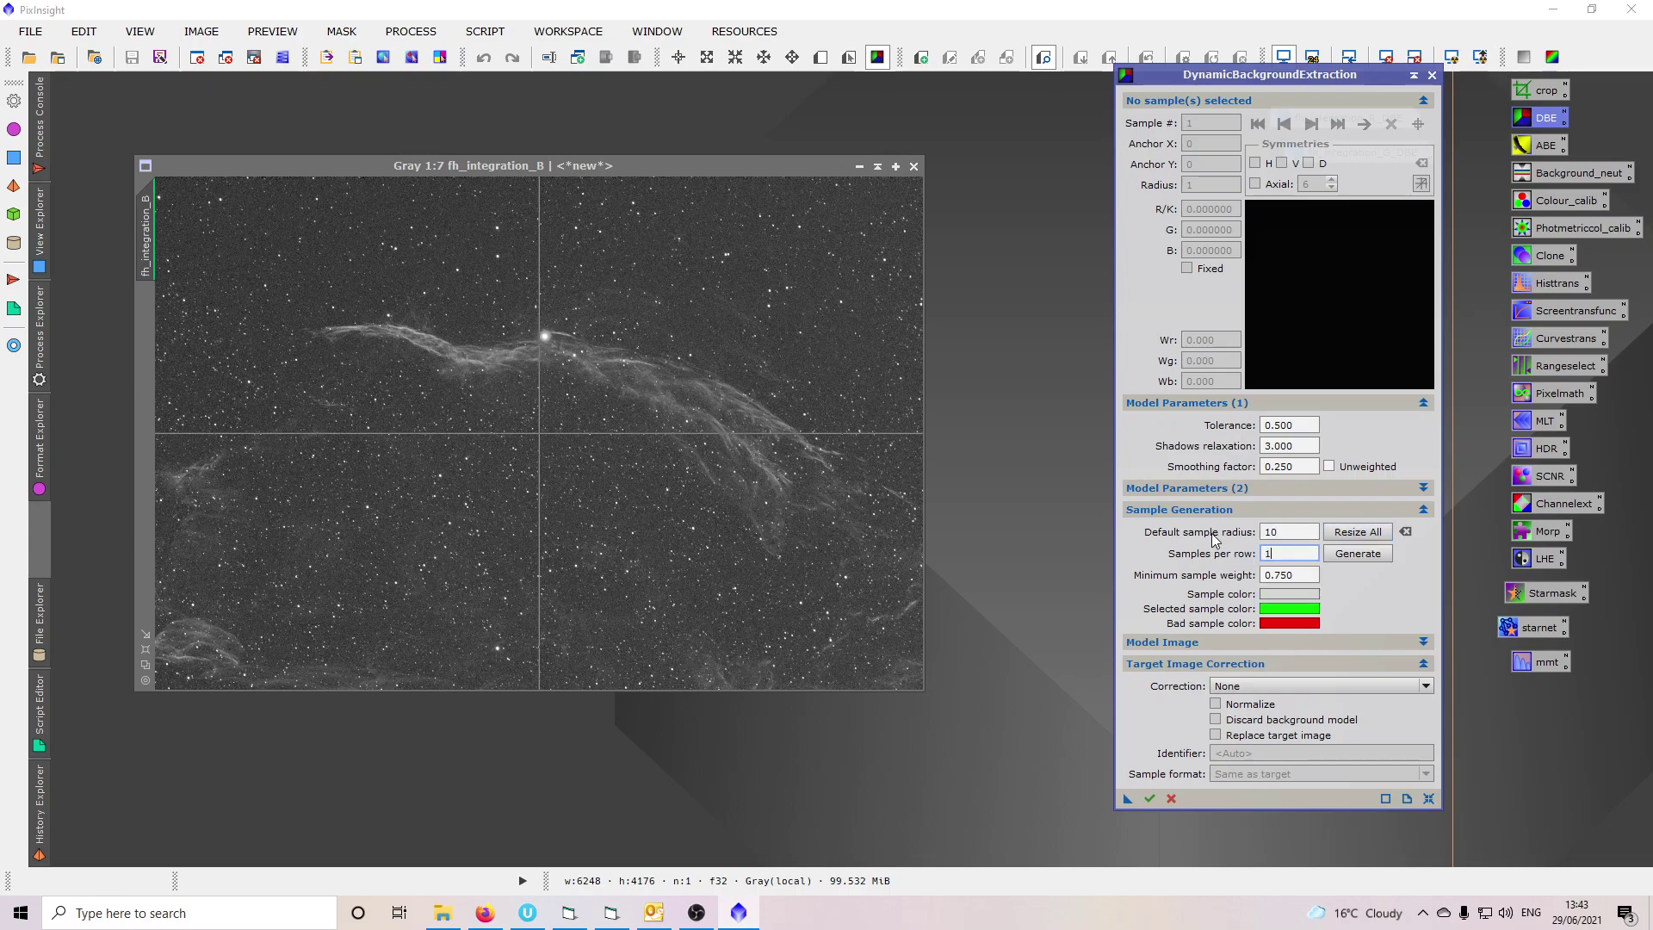
pyautogui.write('1')
pyautogui.press('Return')
pyautogui.write('15')
pyautogui.press('Tab')
pyautogui.write('0.2')
pyautogui.click(1358, 554)
# Apply DBE to the blue channel with Subtraction correction and close the tool.
pyautogui.click(1240, 687)
pyautogui.click(1244, 715)
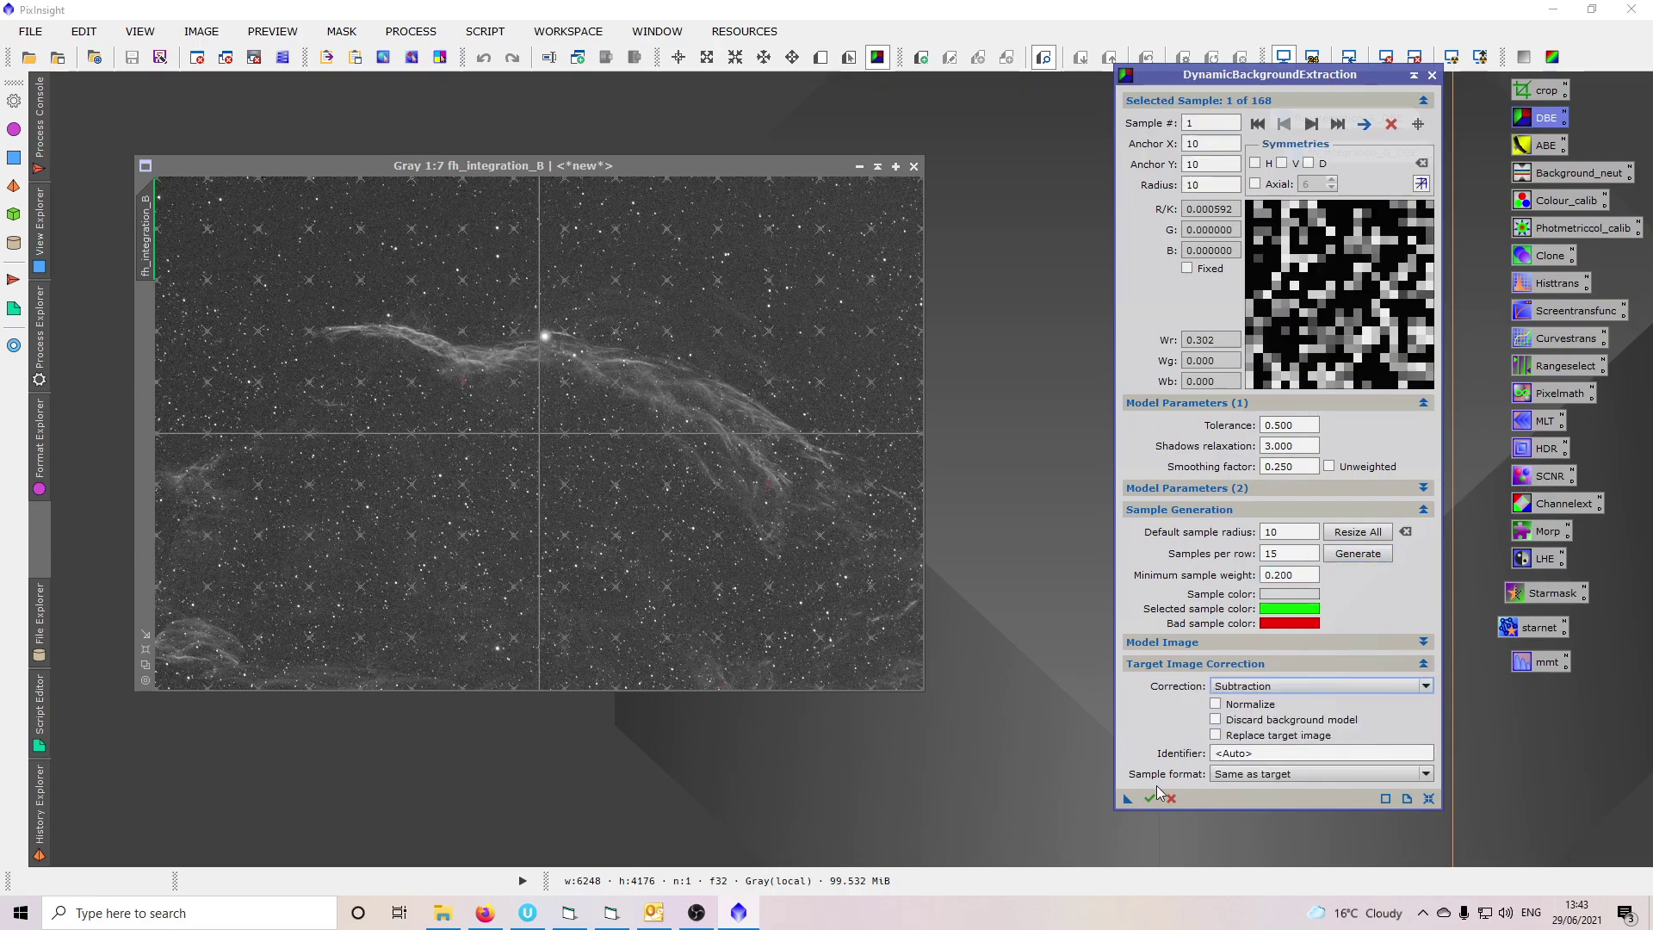
pyautogui.click(1149, 798)
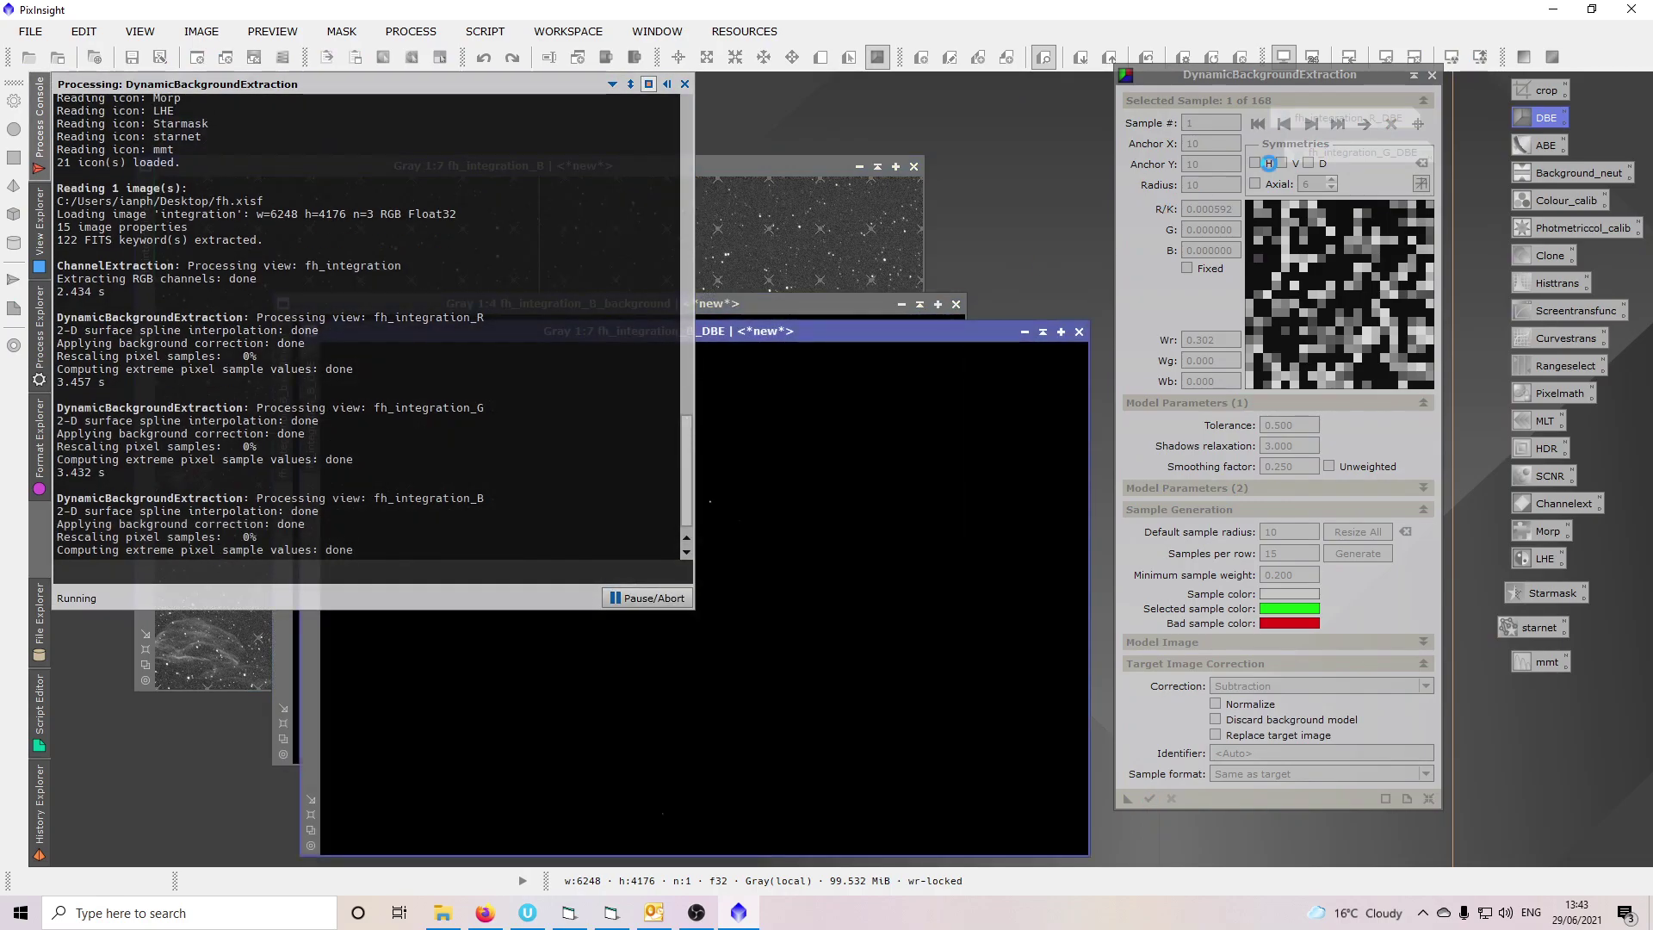
pyautogui.click(1431, 75)
pyautogui.click(790, 480)
# Inspect B_DBE and its background model, discard the model, iconise B_DBE, and close fh_integration_B.
pyautogui.click(1450, 59)
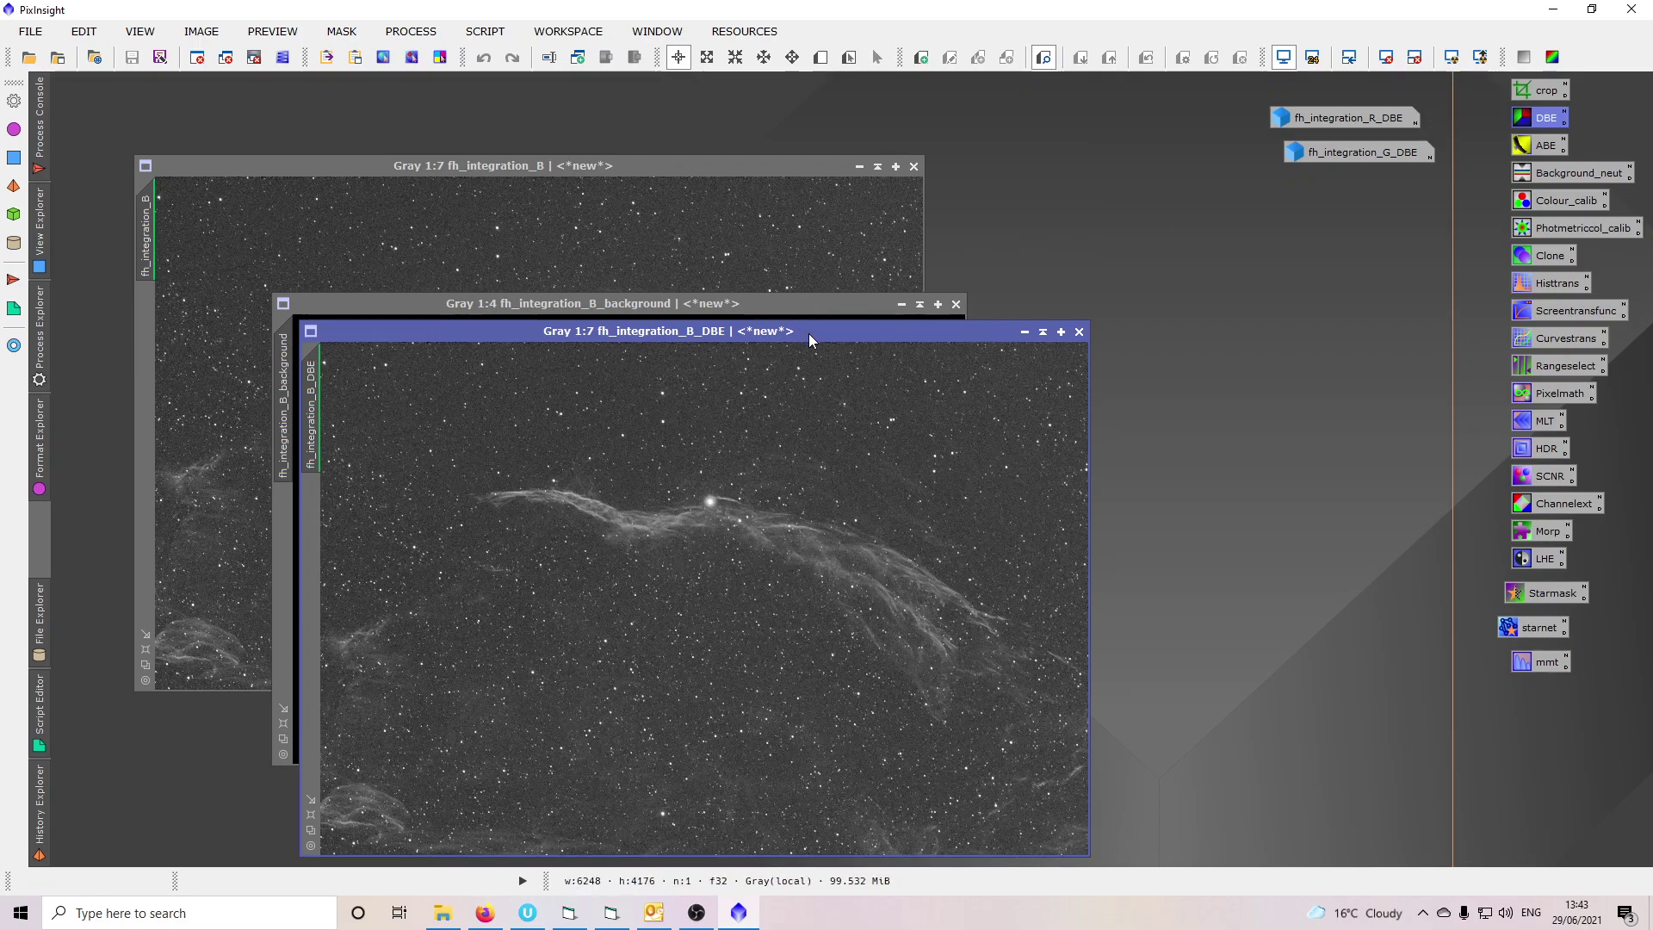
pyautogui.click(814, 309)
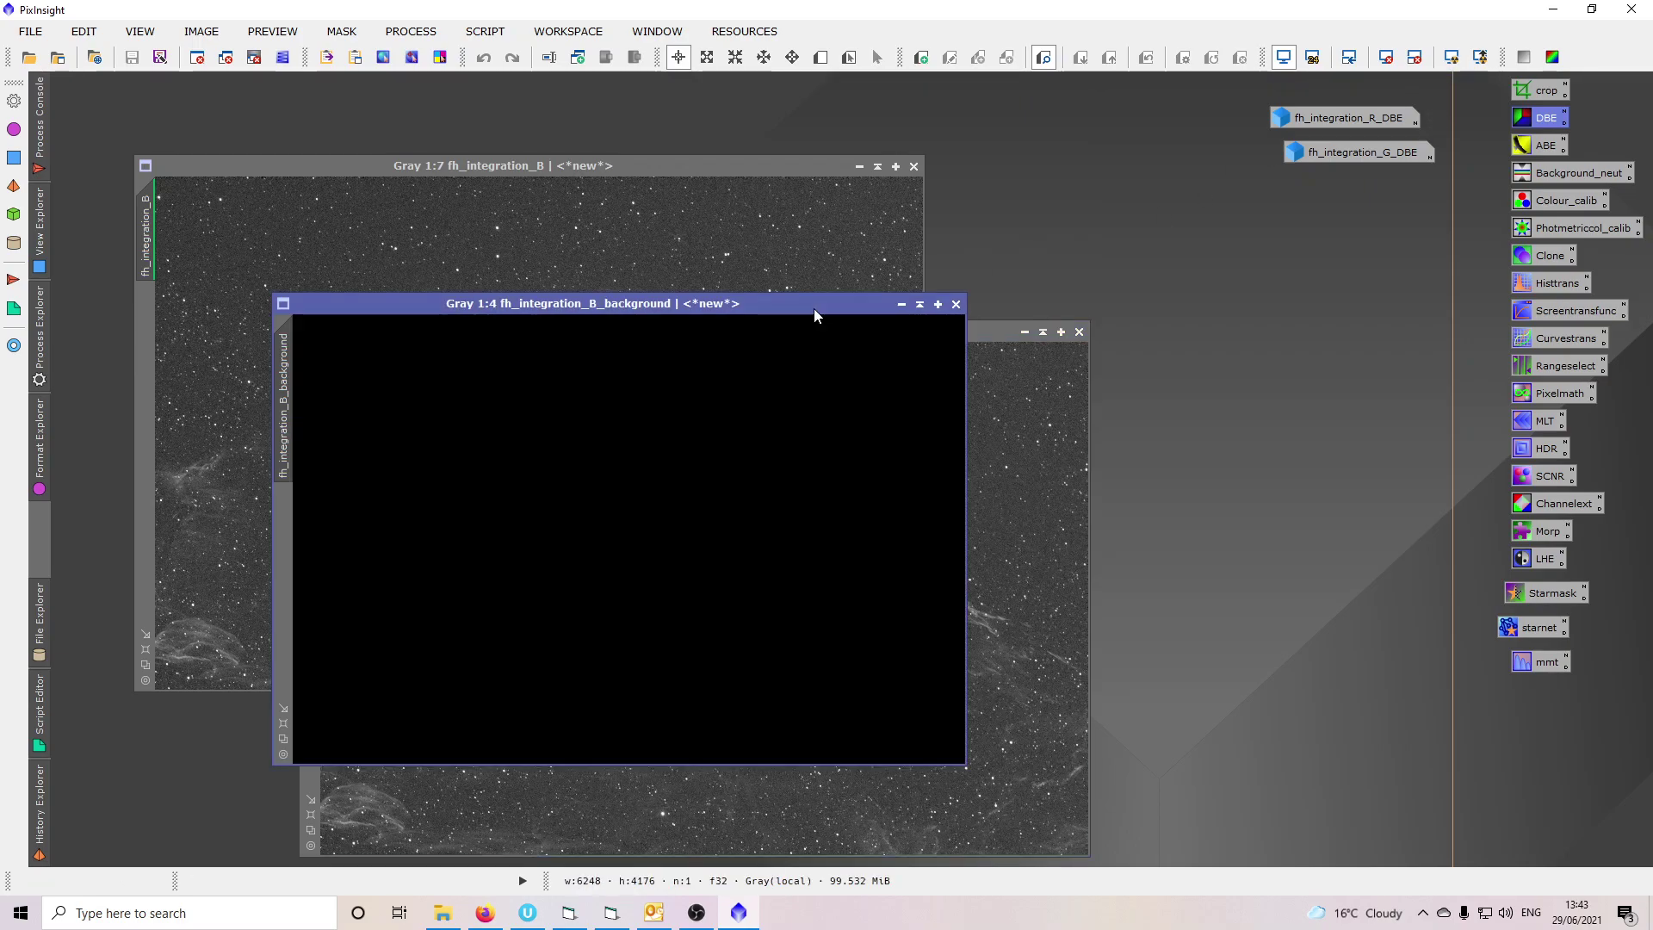
pyautogui.click(1451, 58)
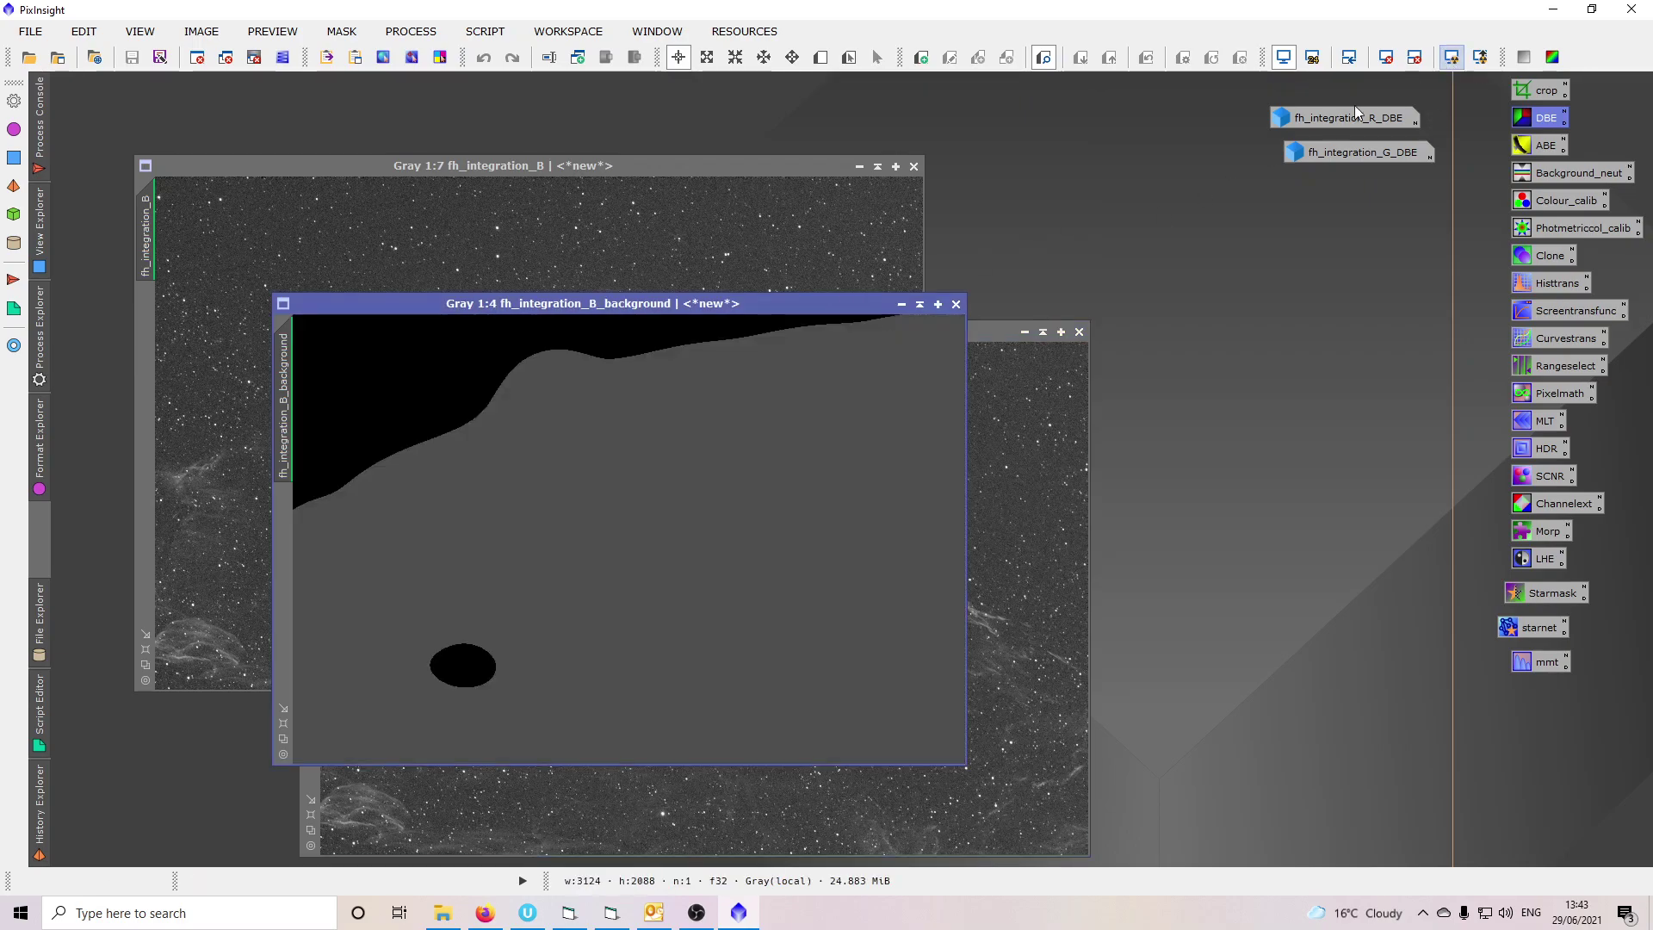
pyautogui.click(956, 304)
pyautogui.moveTo(896, 333); pyautogui.dragTo(1156, 175)
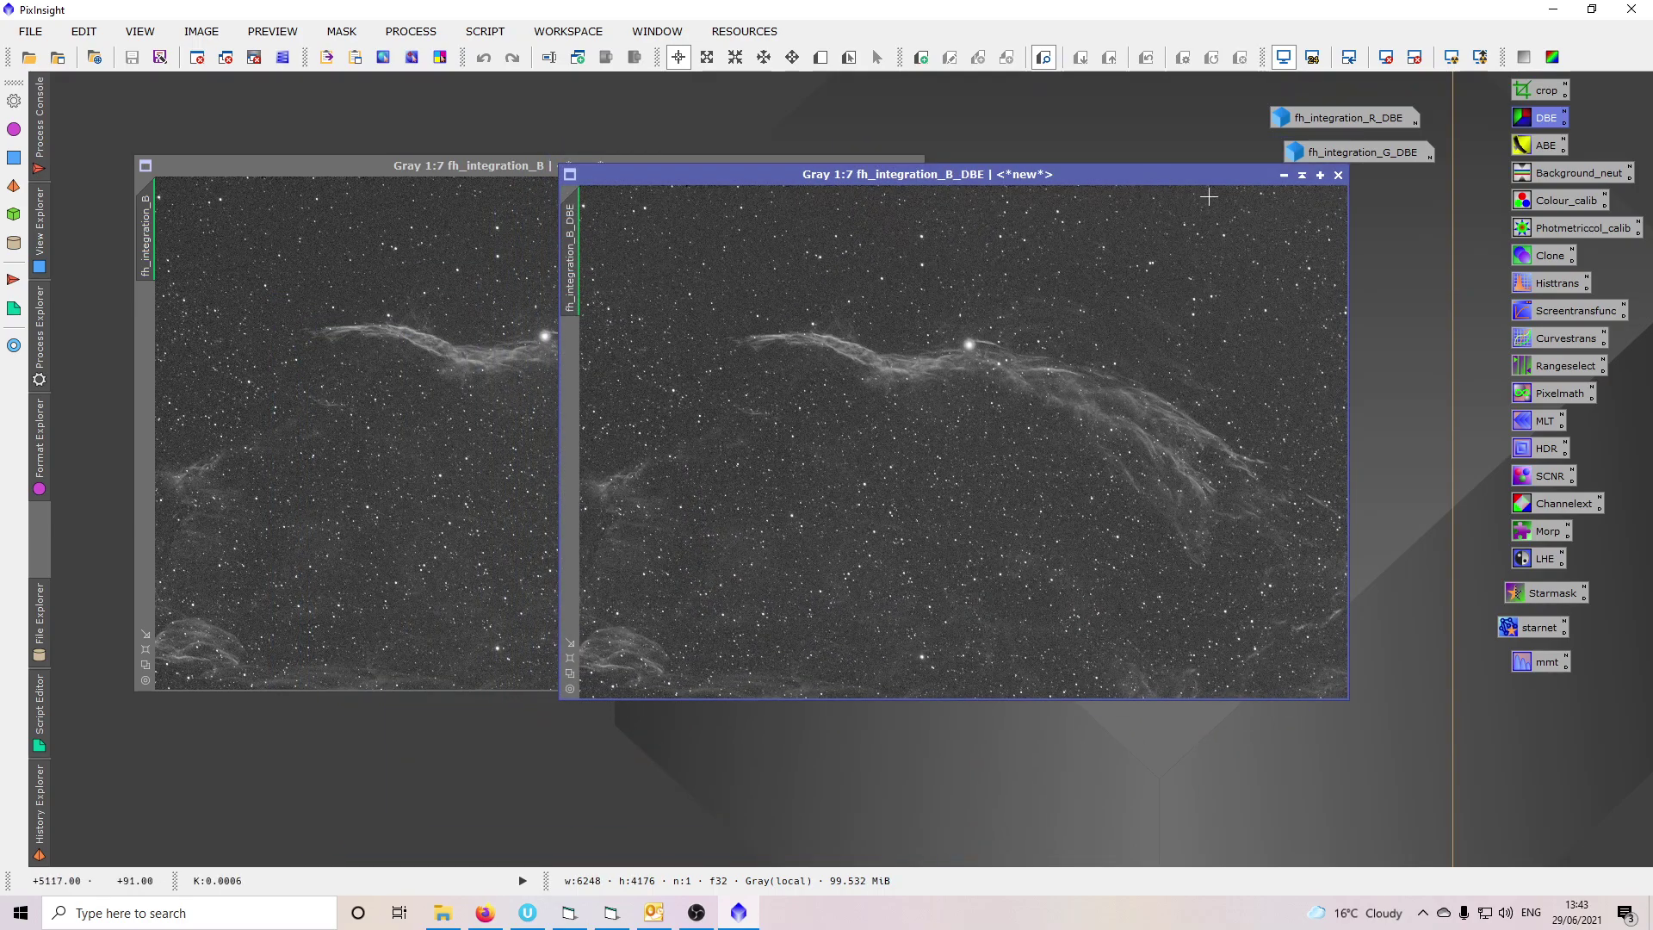
pyautogui.click(1284, 175)
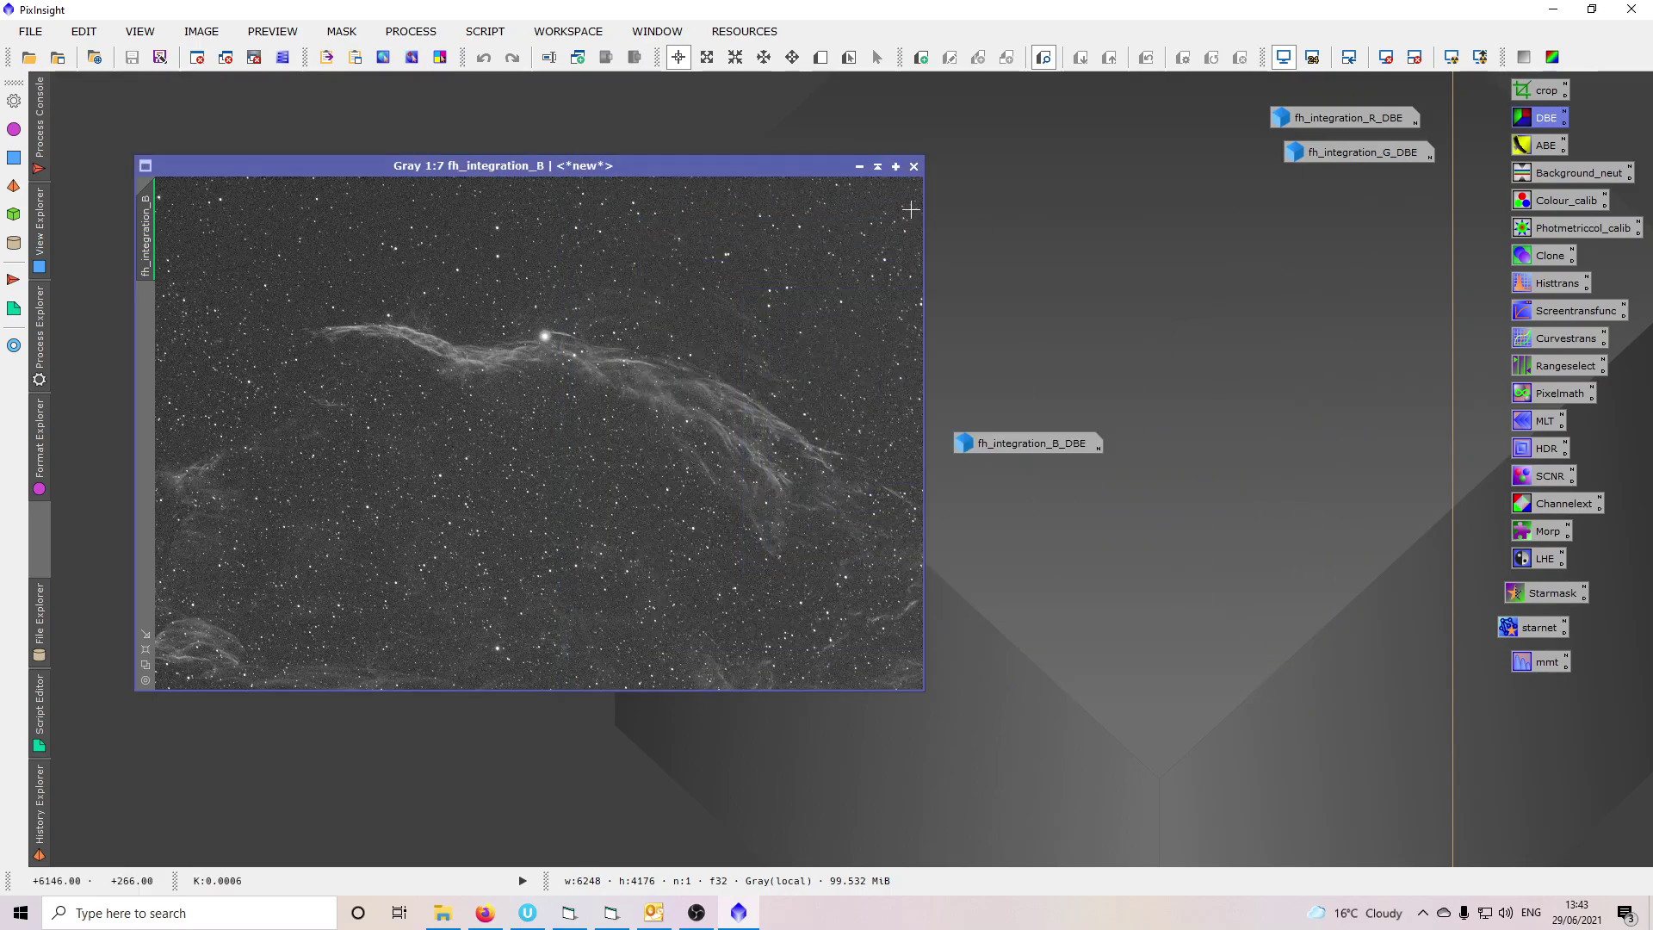
pyautogui.click(914, 165)
pyautogui.moveTo(1025, 443); pyautogui.dragTo(1349, 187)
# Launch EZ Decon on fh_integration_R_DBE and start creating its raw star mask.
pyautogui.click(485, 31)
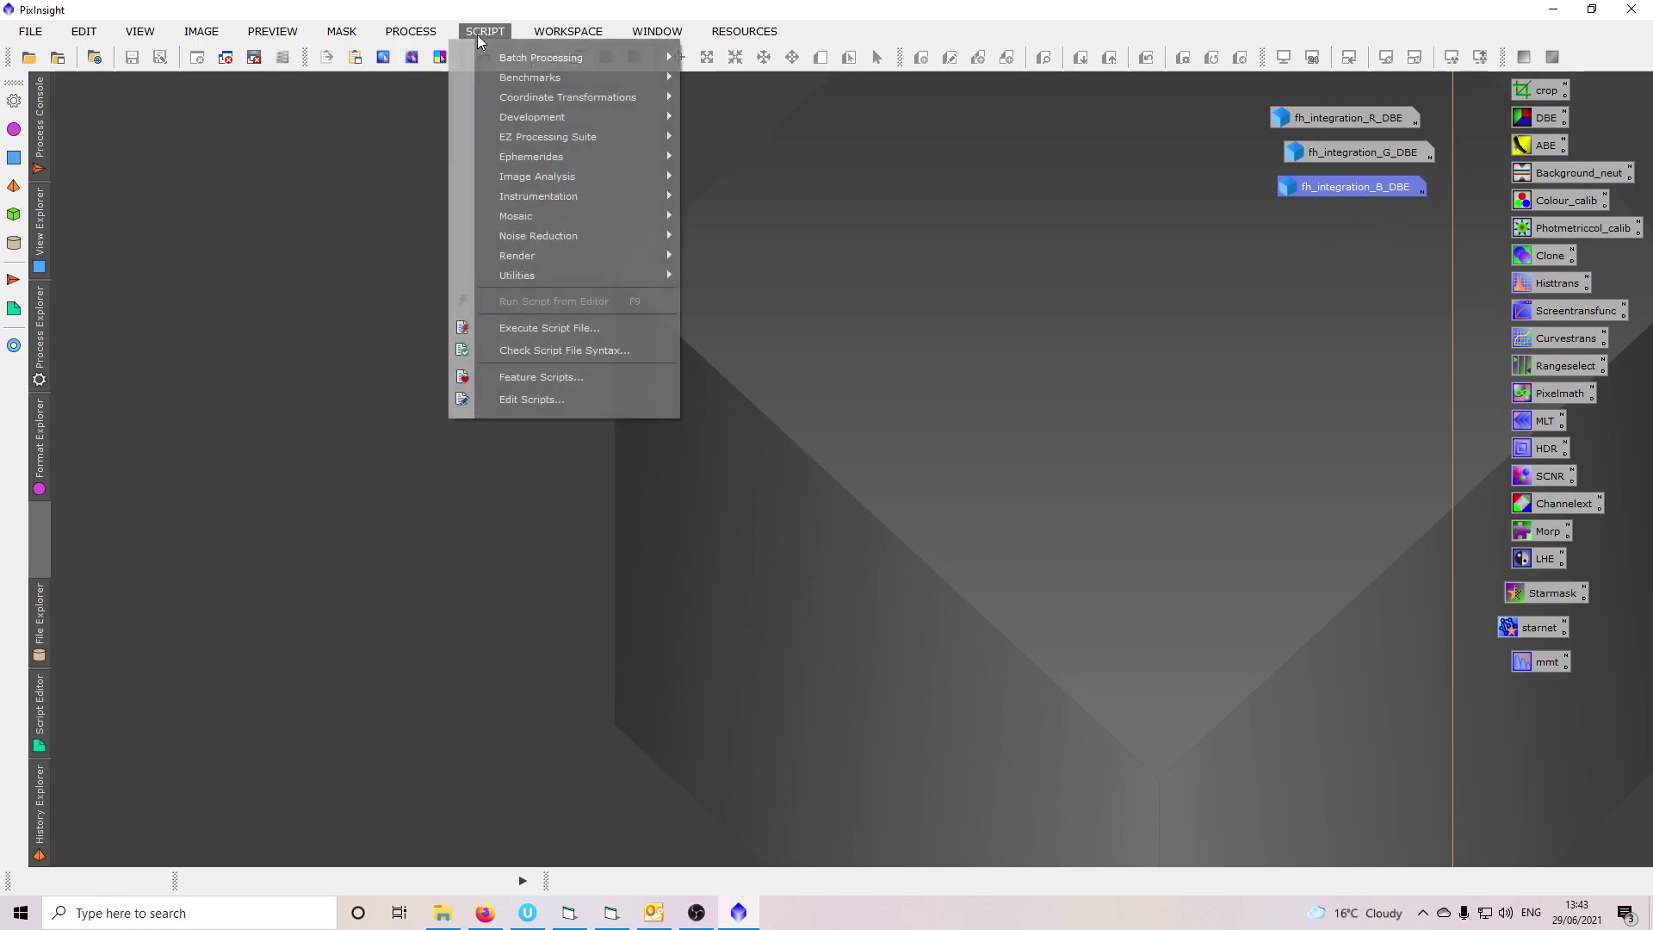
pyautogui.moveTo(508, 145)
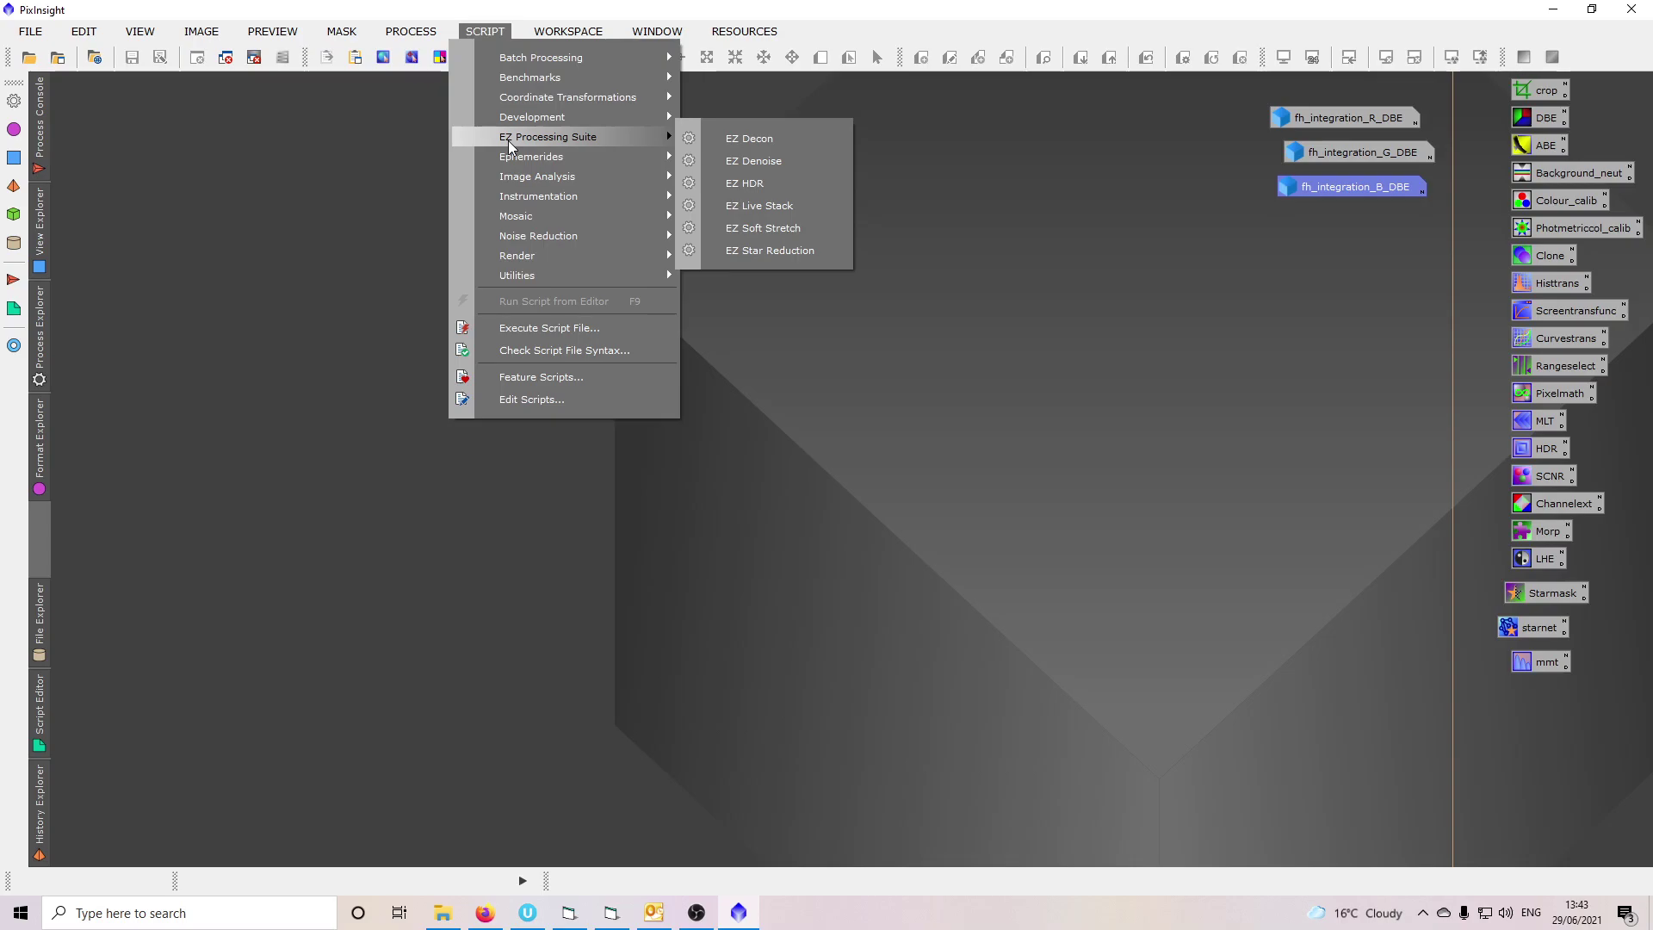
pyautogui.click(785, 141)
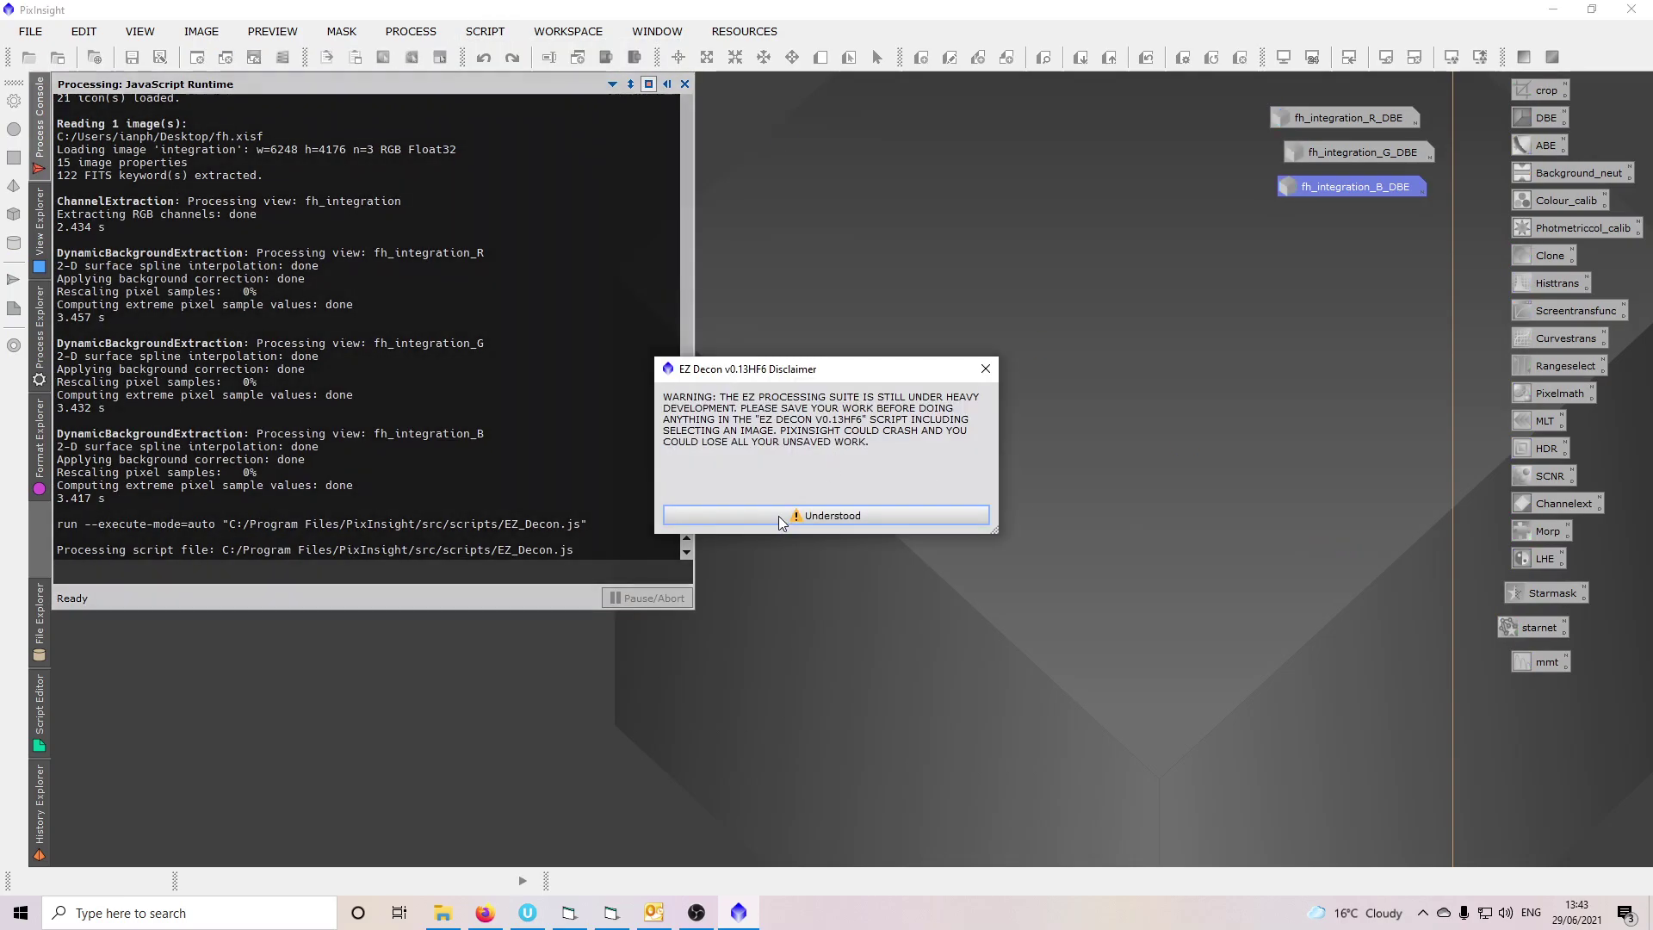
pyautogui.click(782, 517)
pyautogui.click(756, 288)
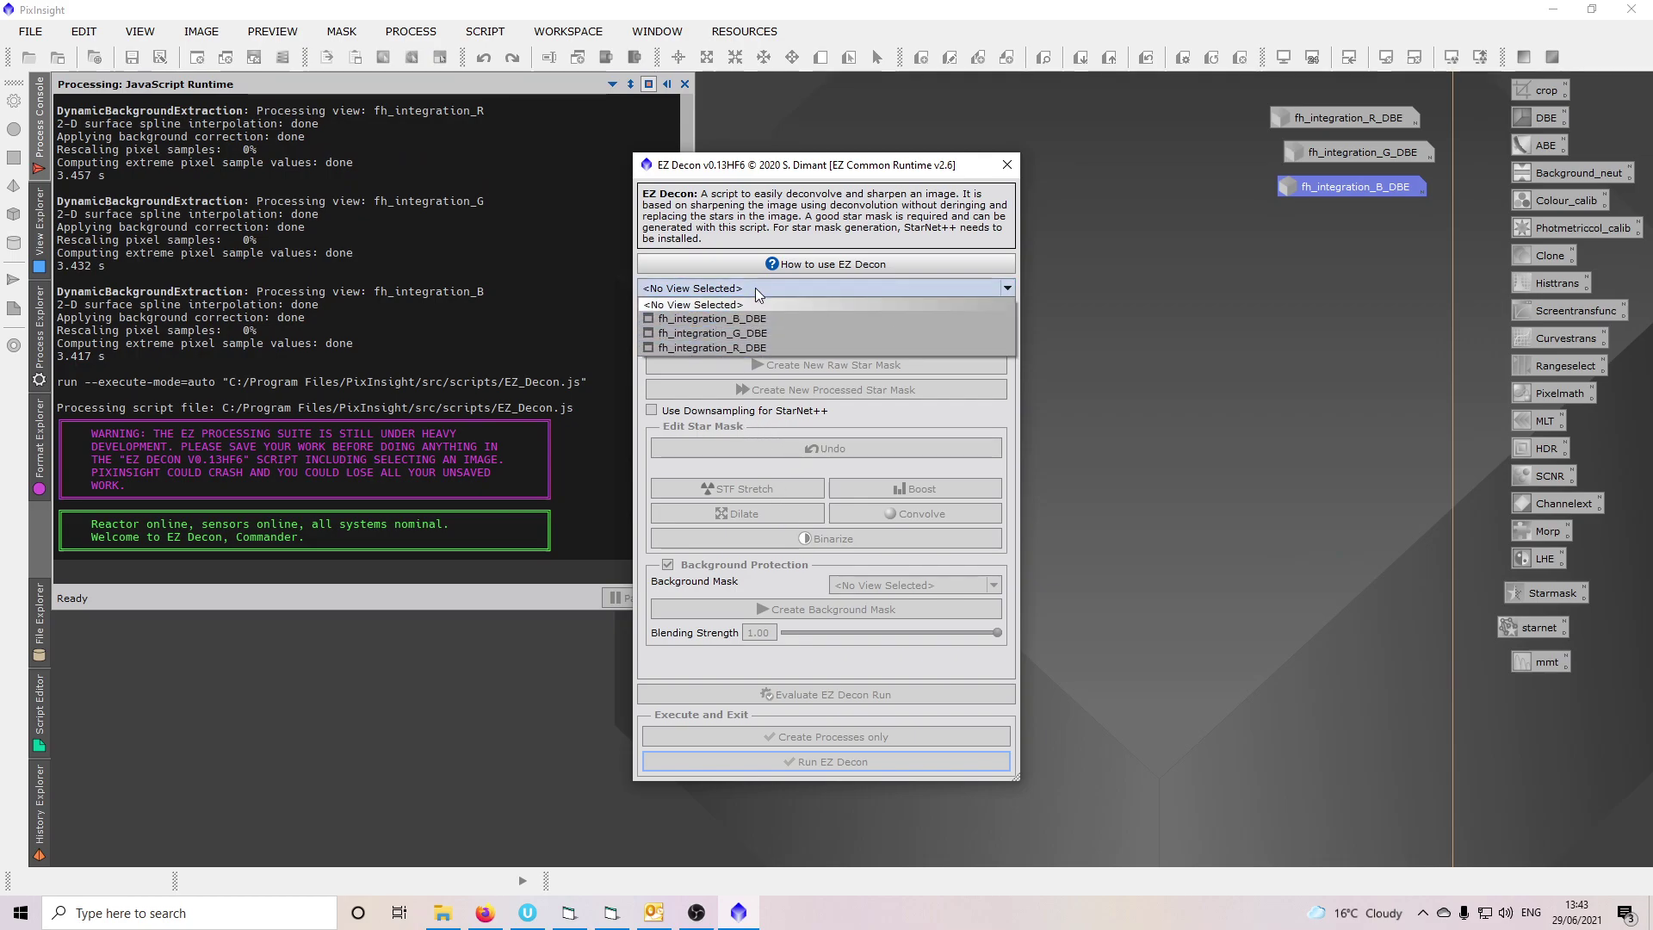
pyautogui.click(745, 348)
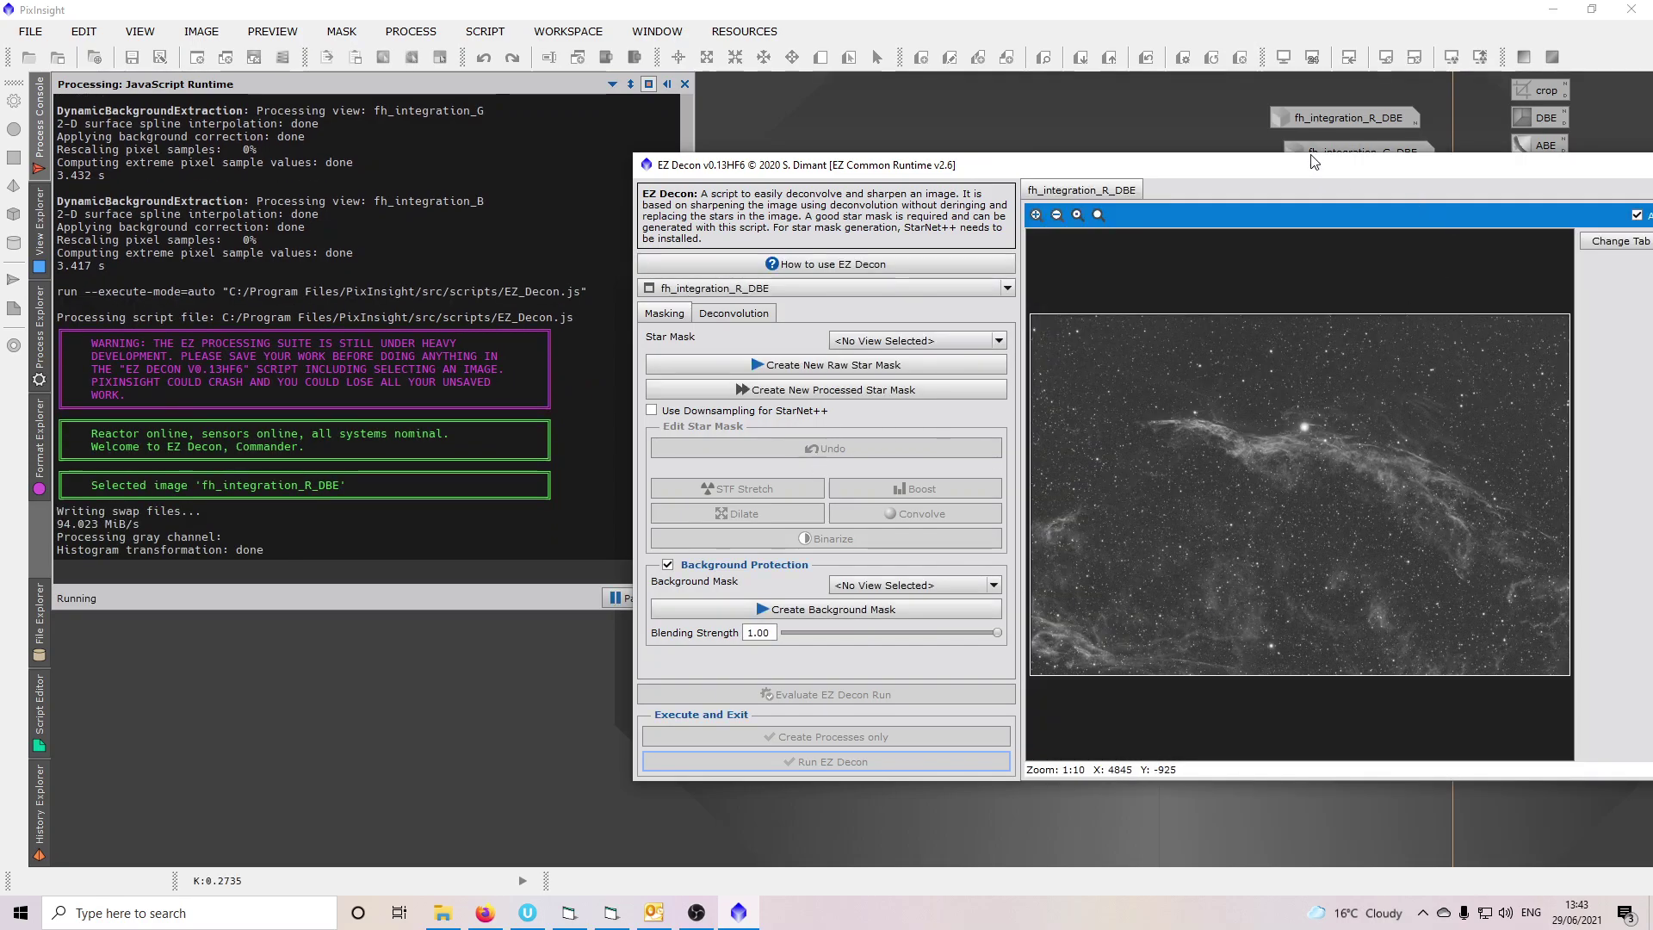
pyautogui.moveTo(861, 165); pyautogui.dragTo(539, 140)
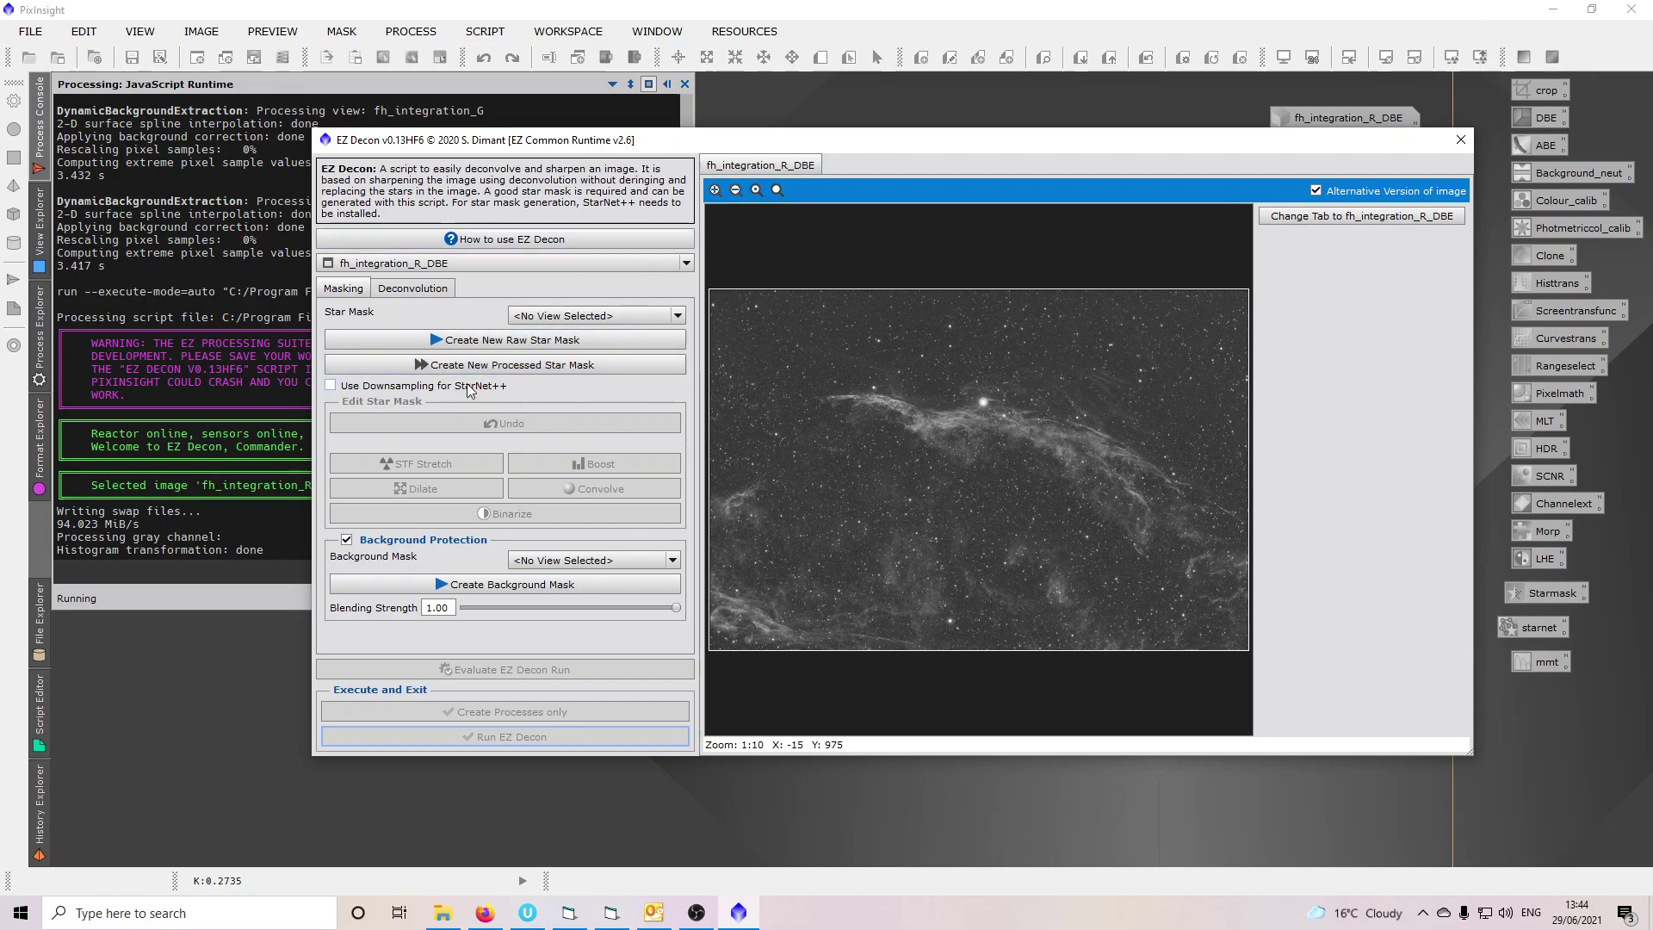
pyautogui.click(482, 339)
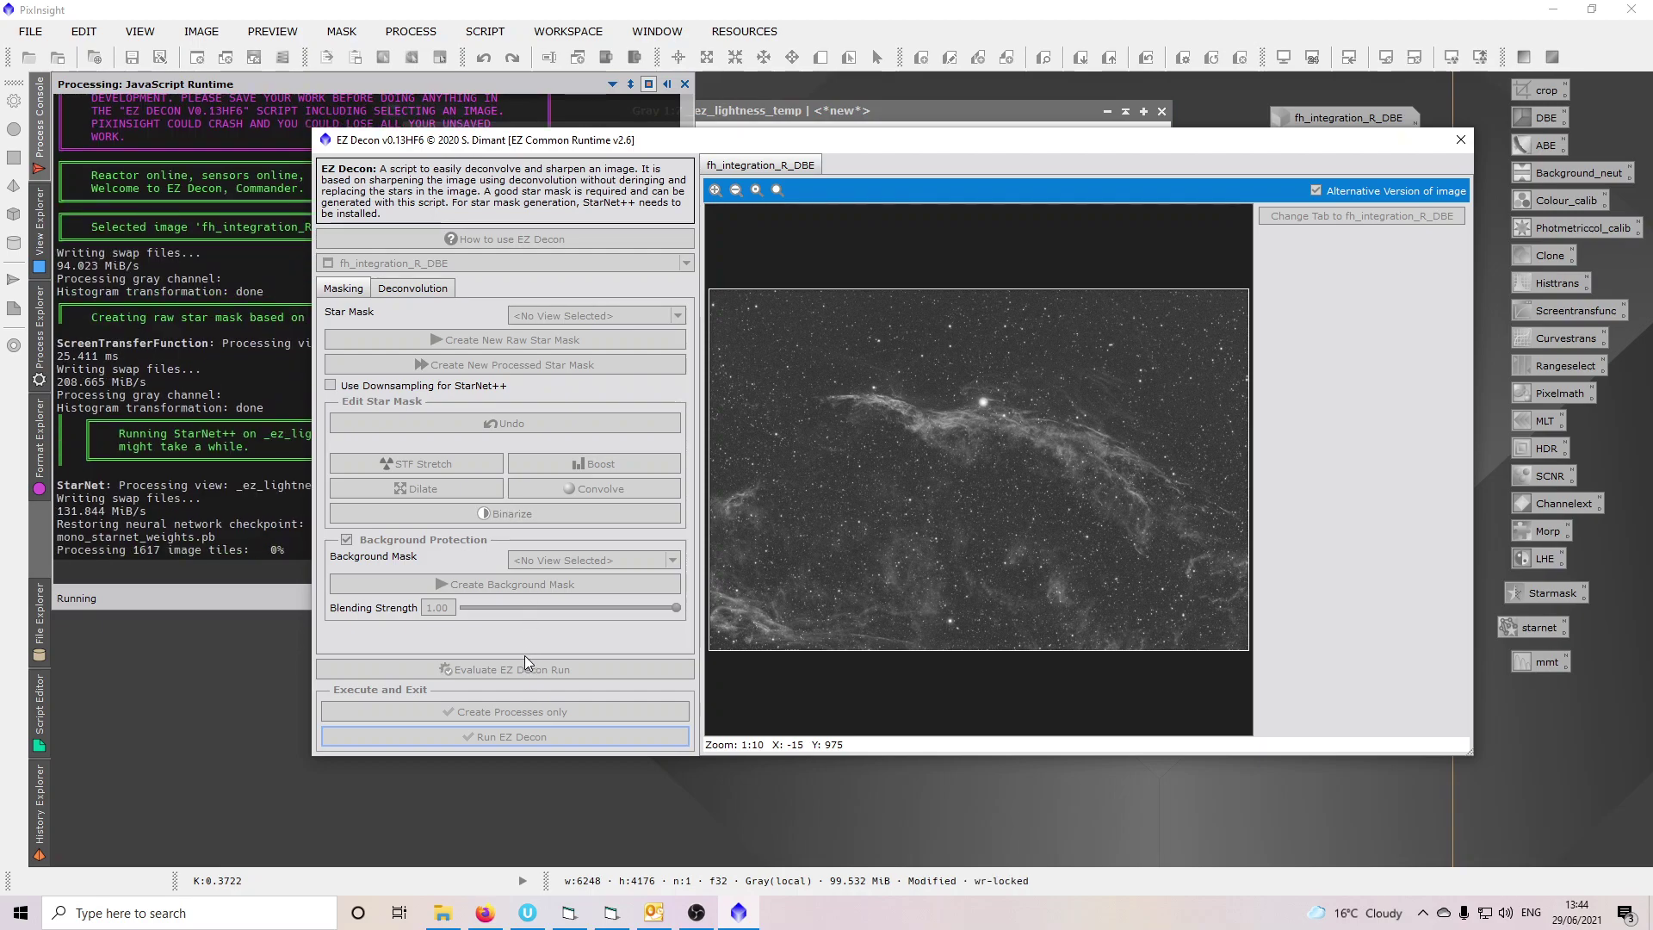
# Preview and stretch the R_DBE star mask, then create the background protection mask.
pyautogui.click(697, 913)
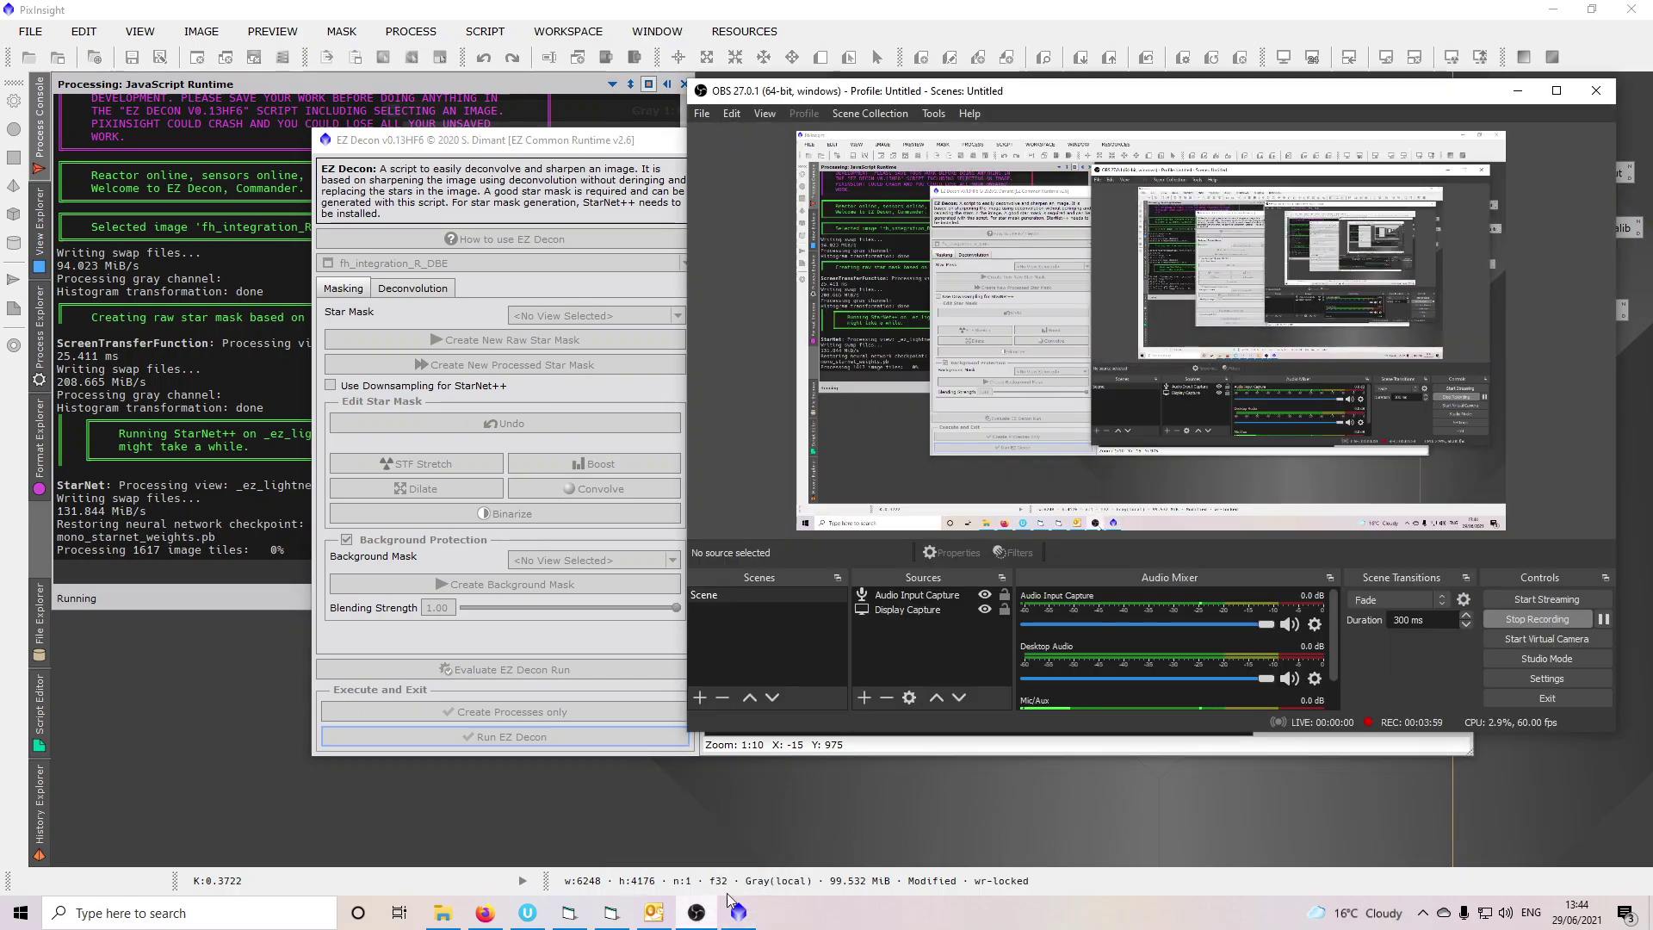
pyautogui.click(1604, 620)
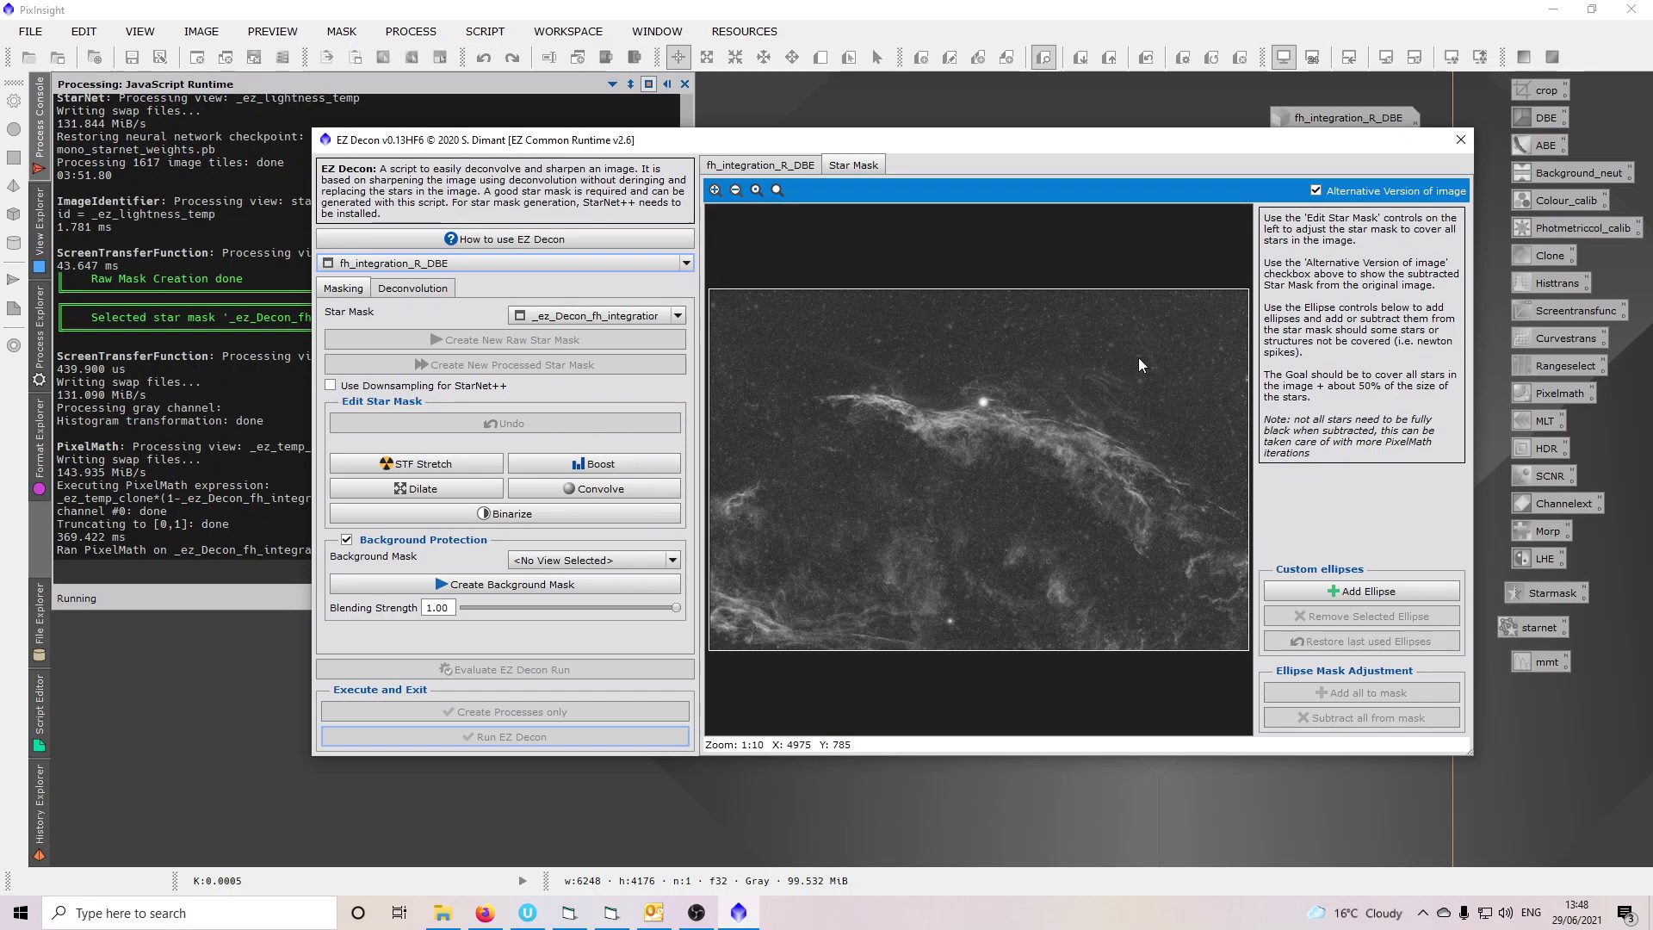
pyautogui.click(1316, 191)
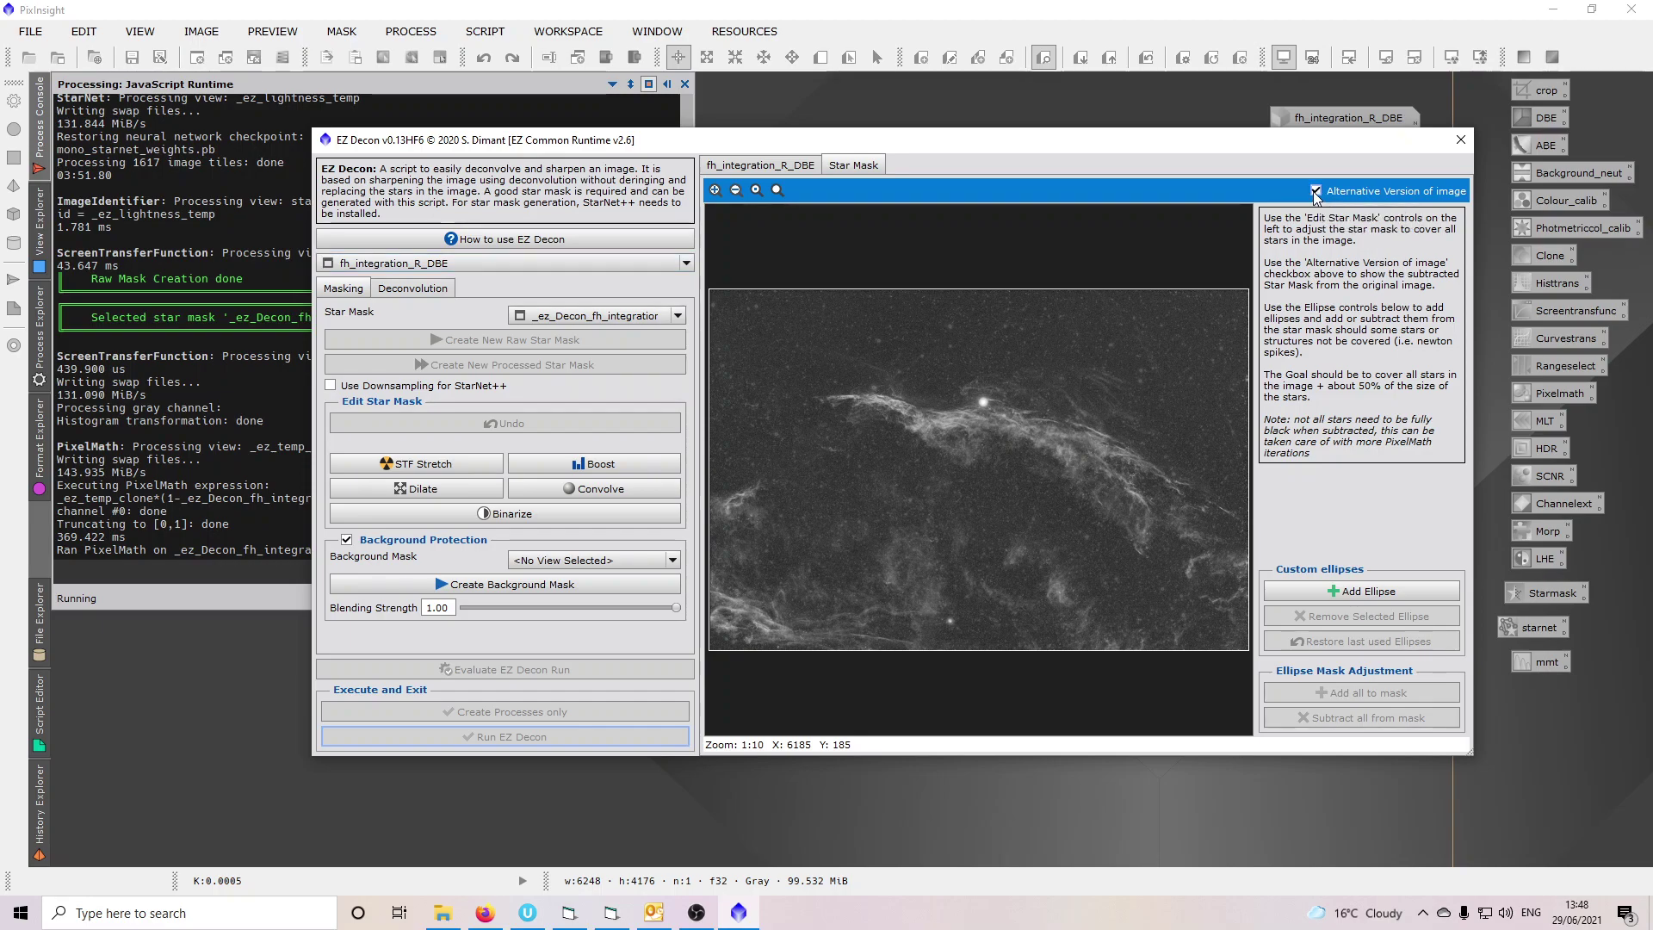
pyautogui.click(413, 469)
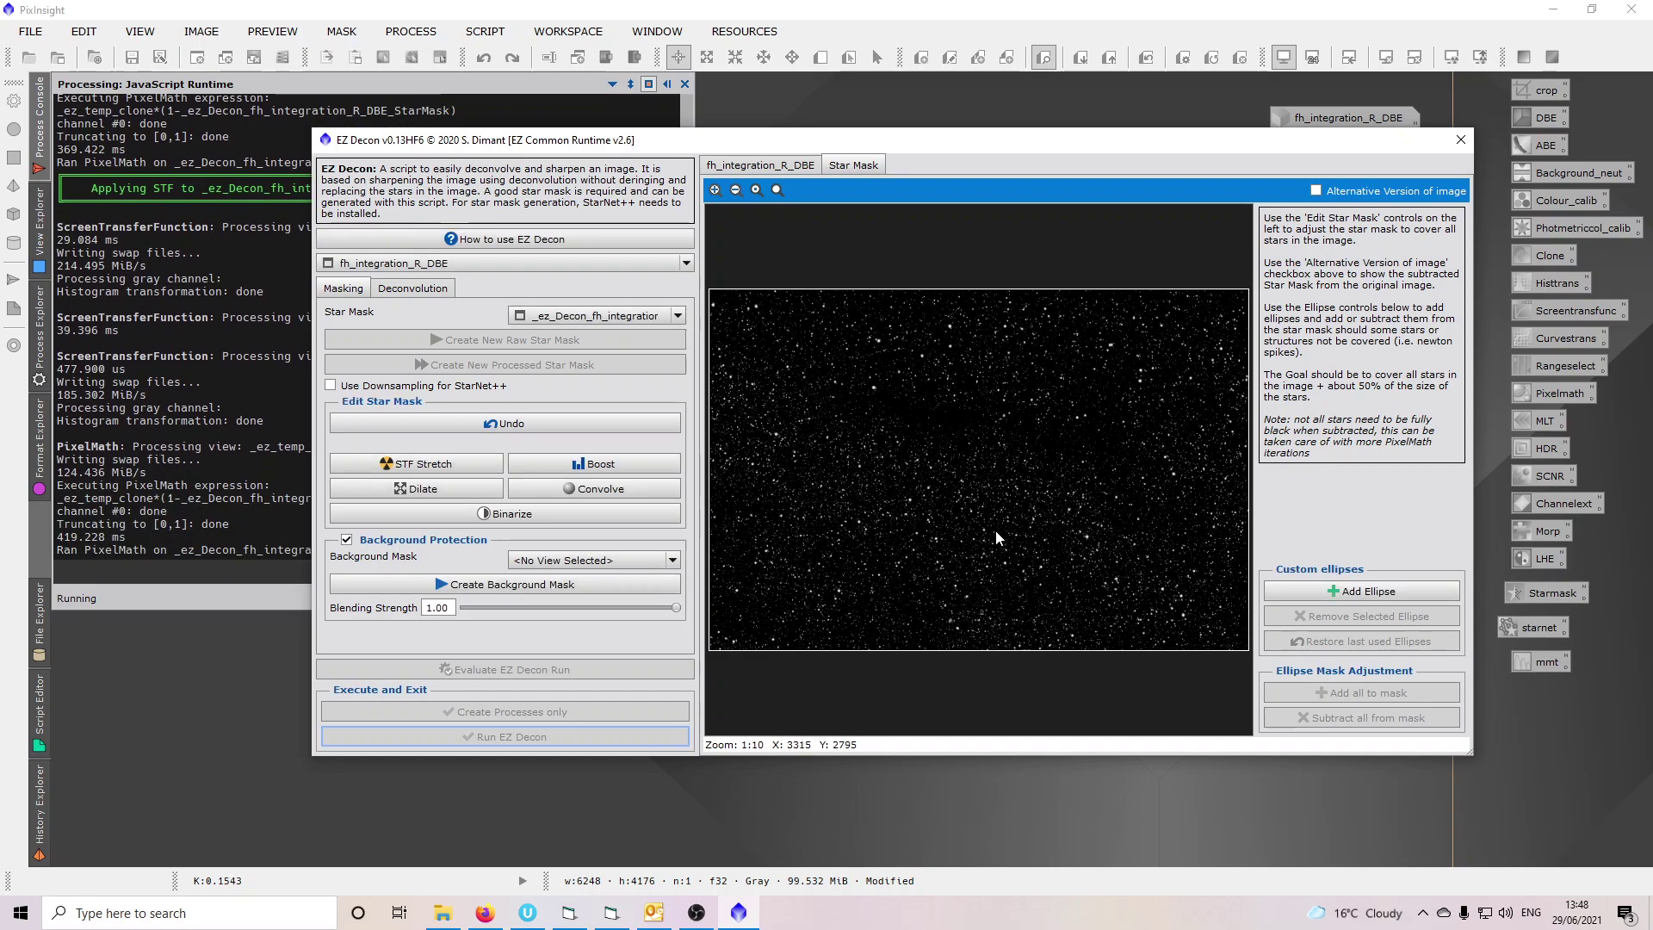
pyautogui.click(480, 585)
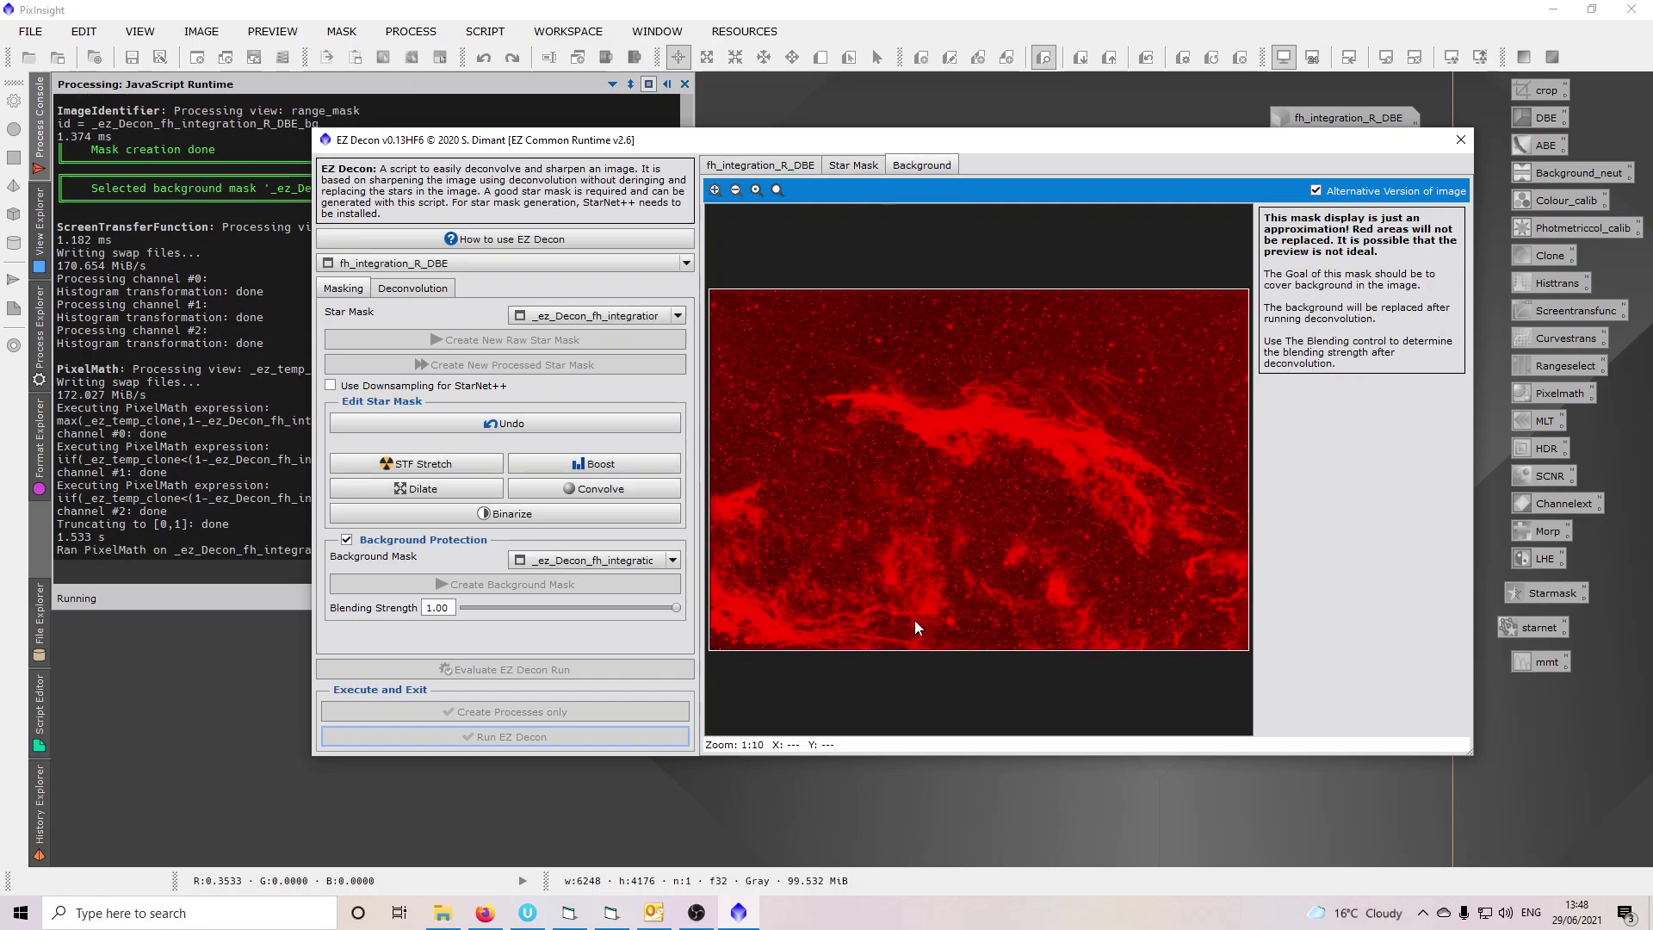
# Generate a PSF from the stars of fh_integration_R_DBE in the deconvolution settings.
pyautogui.click(390, 290)
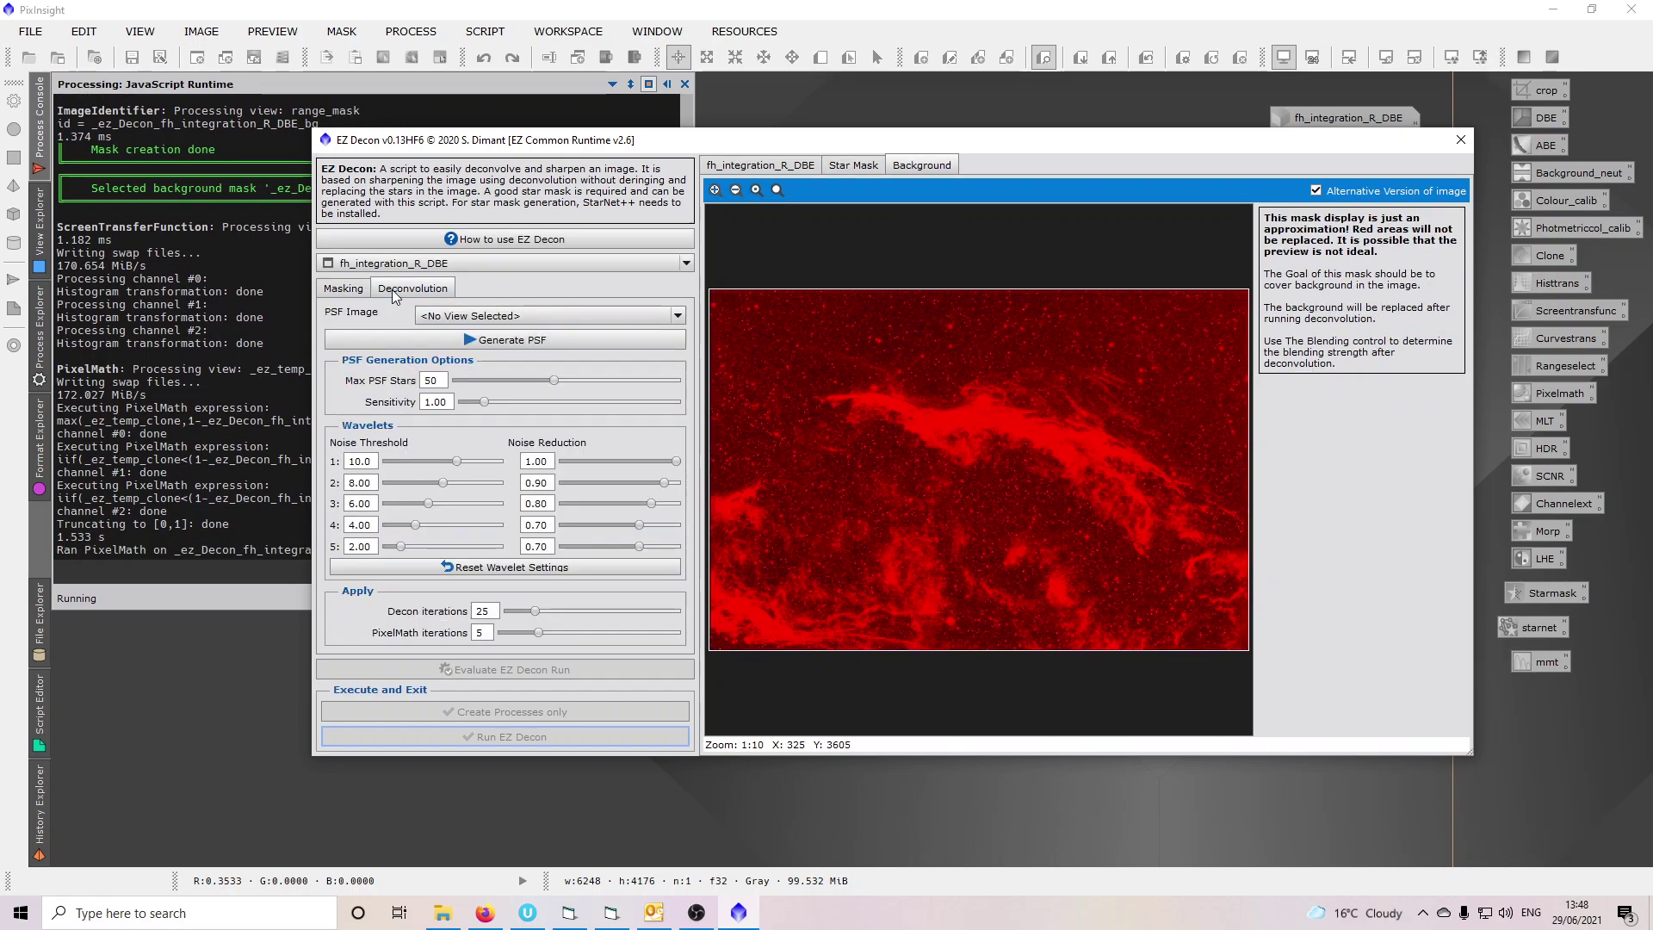
pyautogui.click(504, 344)
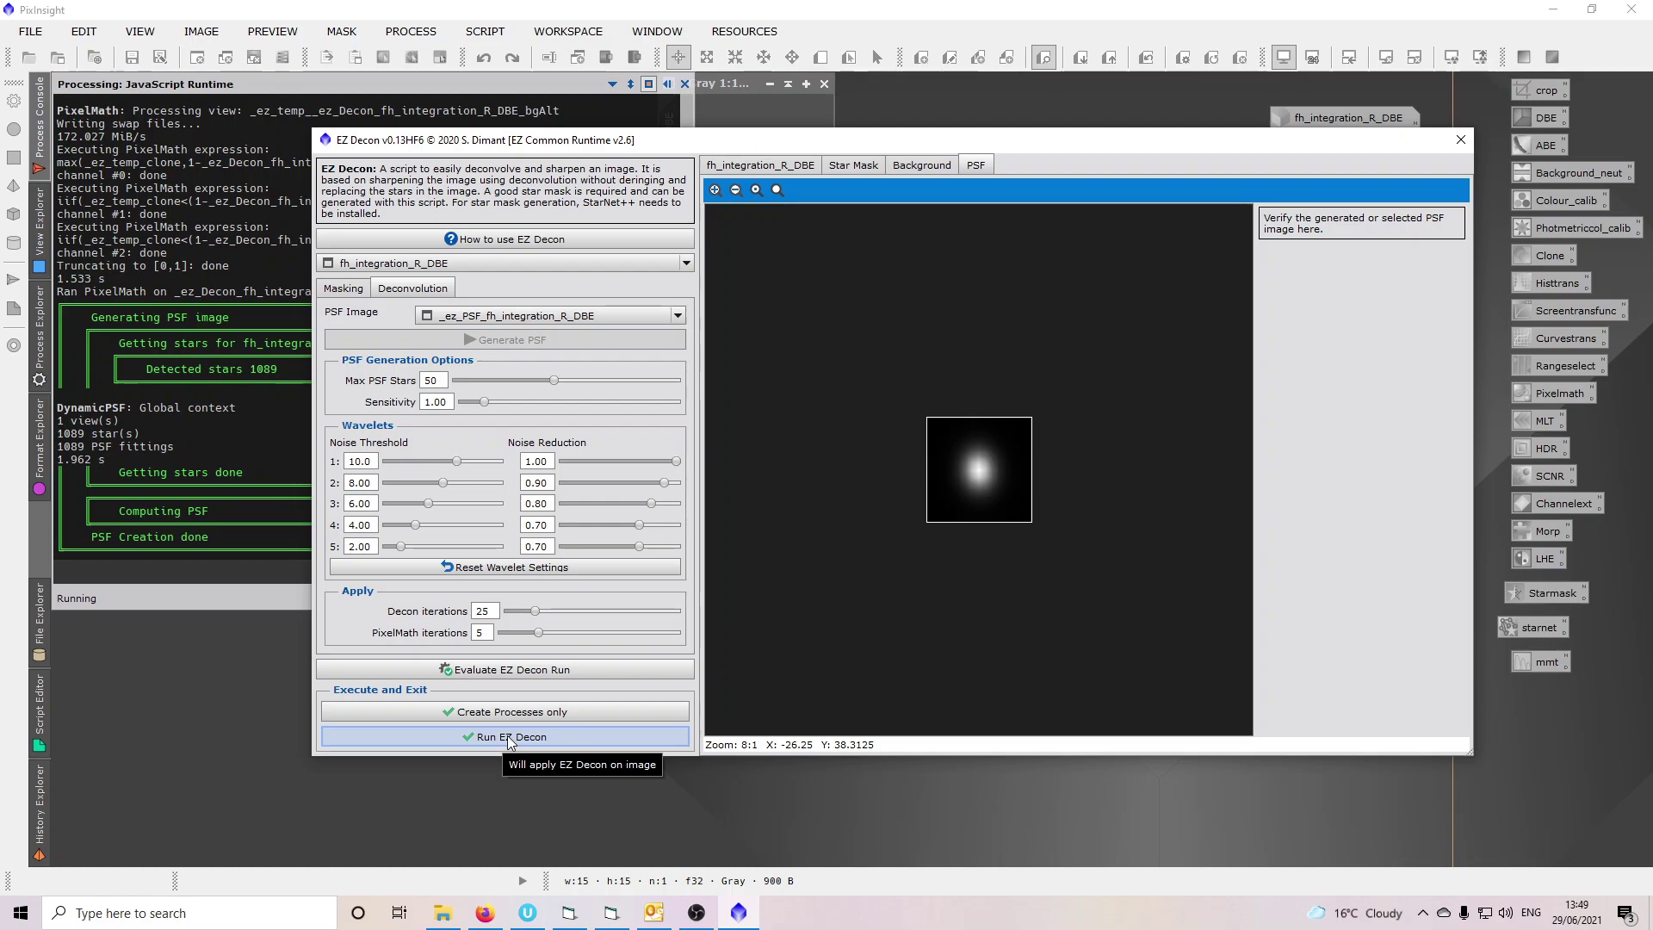
# Run the deconvolution on fh_integration_R_DBE and iconise the resulting red channel image.
pyautogui.click(471, 739)
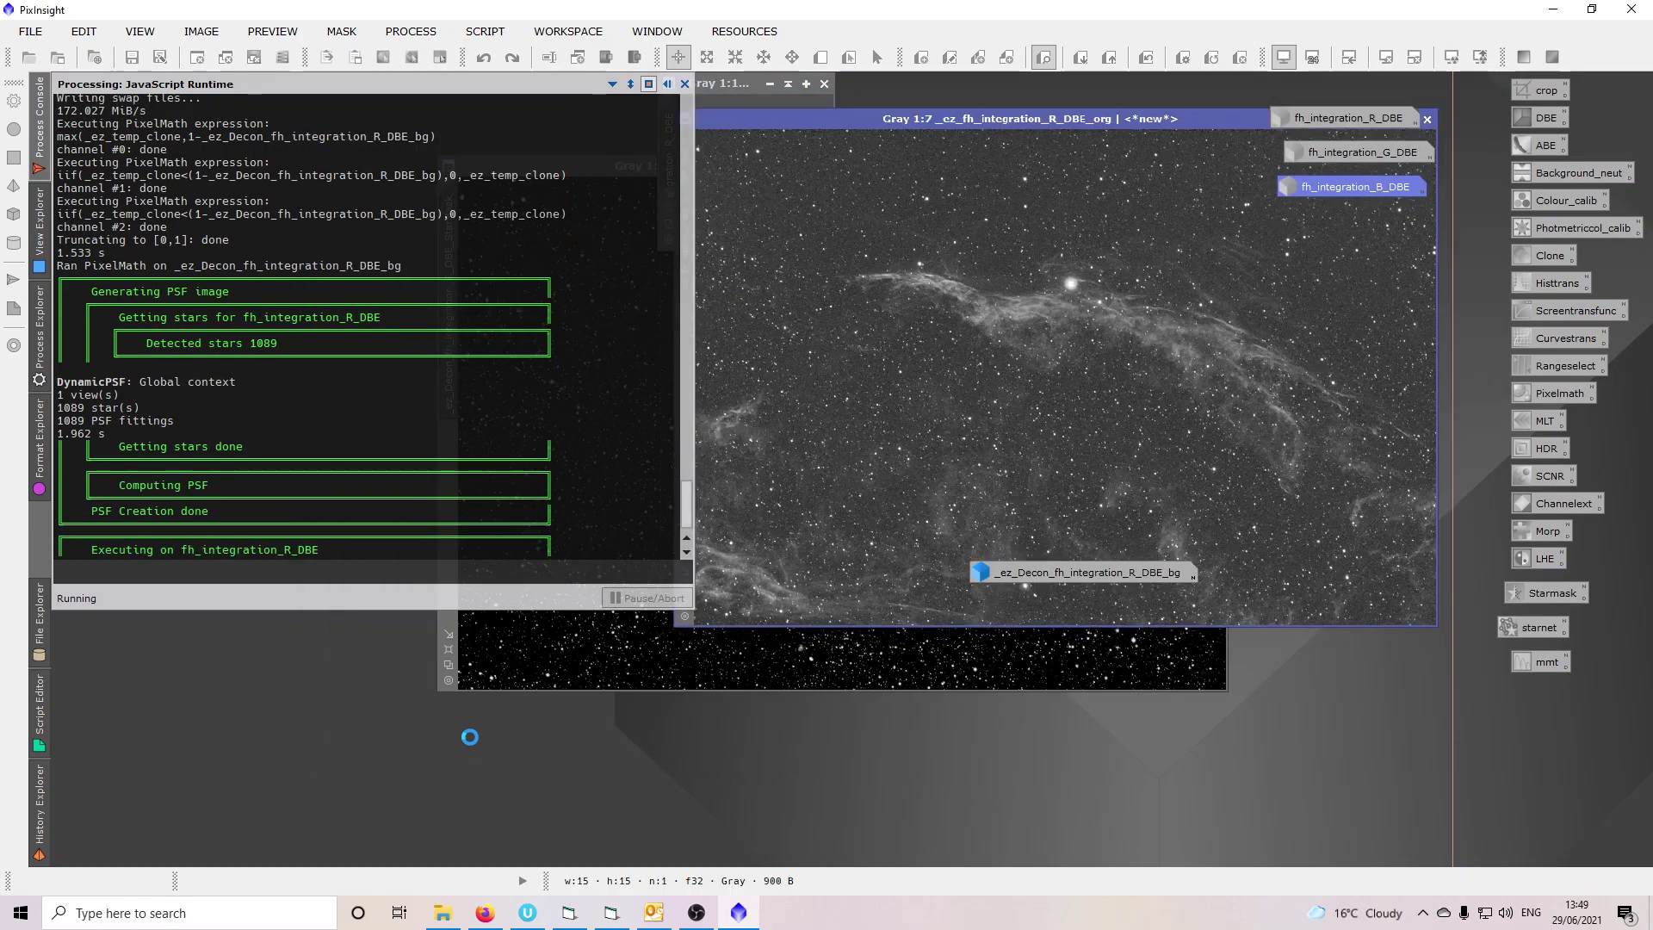
pyautogui.click(696, 913)
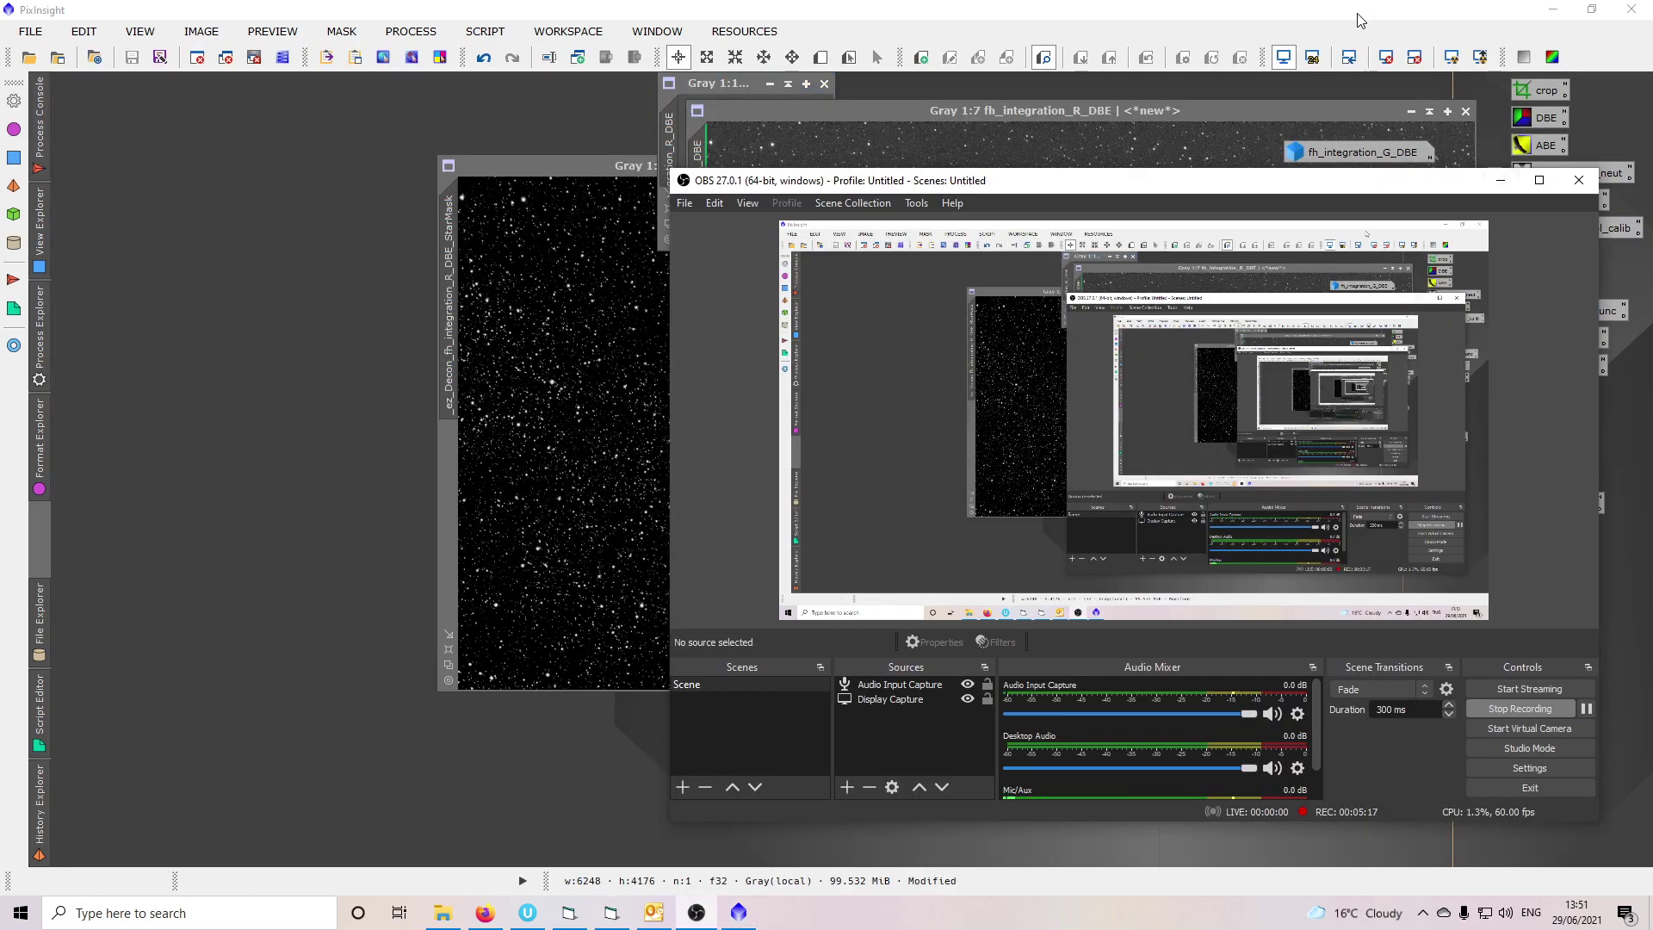
pyautogui.click(1499, 180)
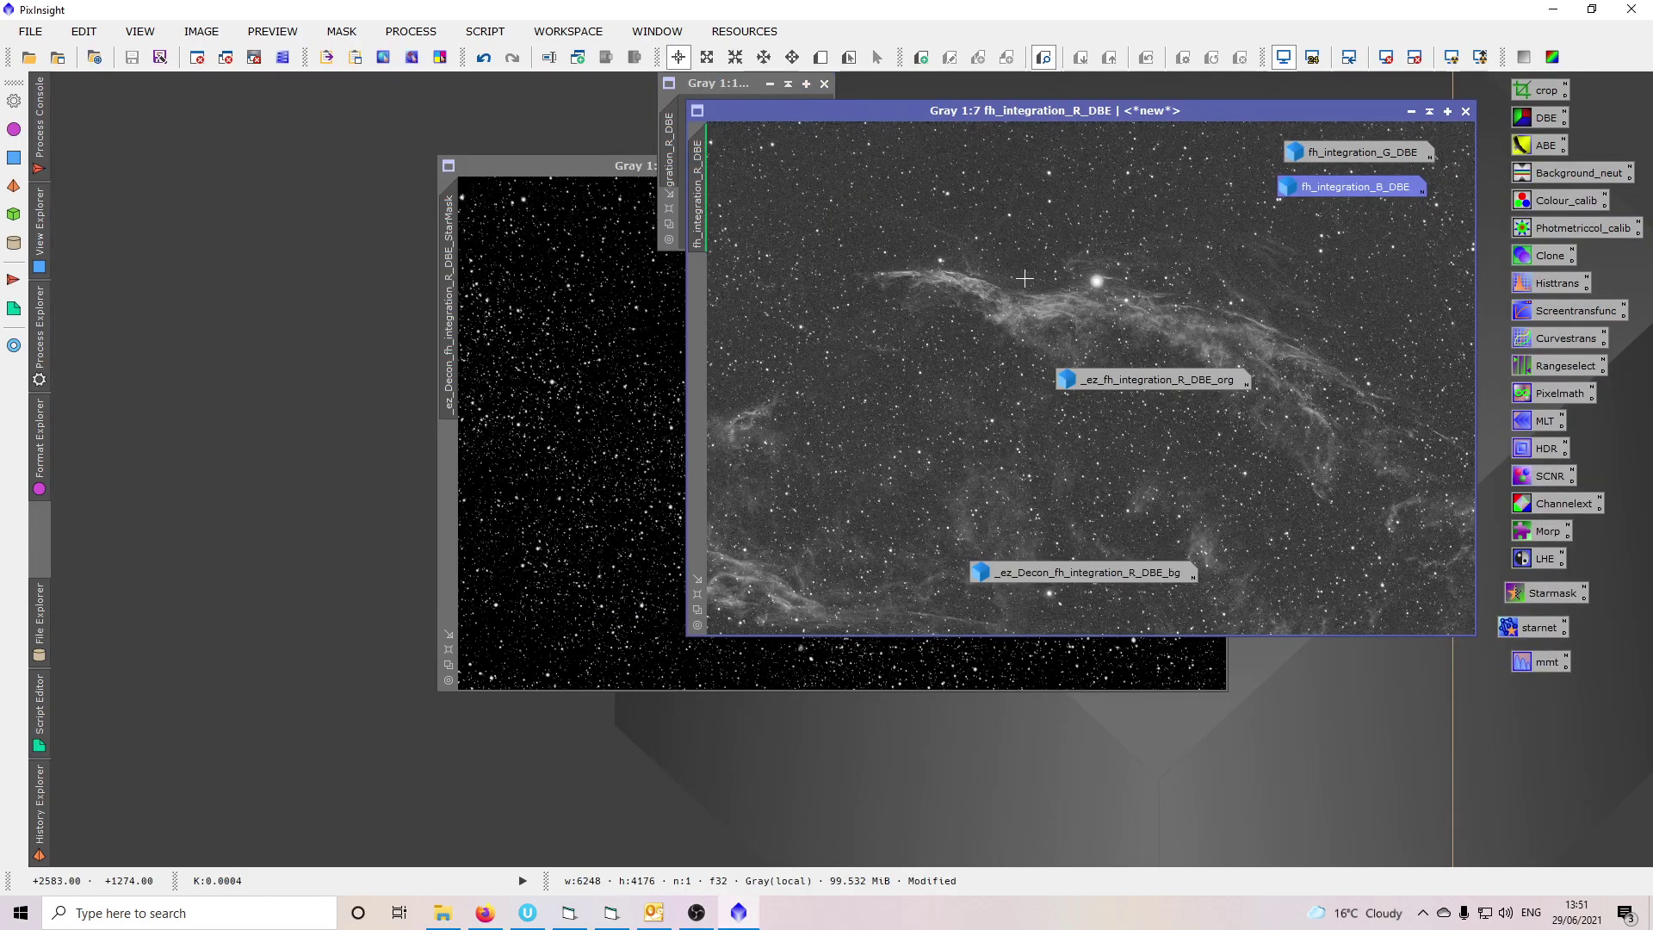
pyautogui.moveTo(979, 111); pyautogui.dragTo(426, 184)
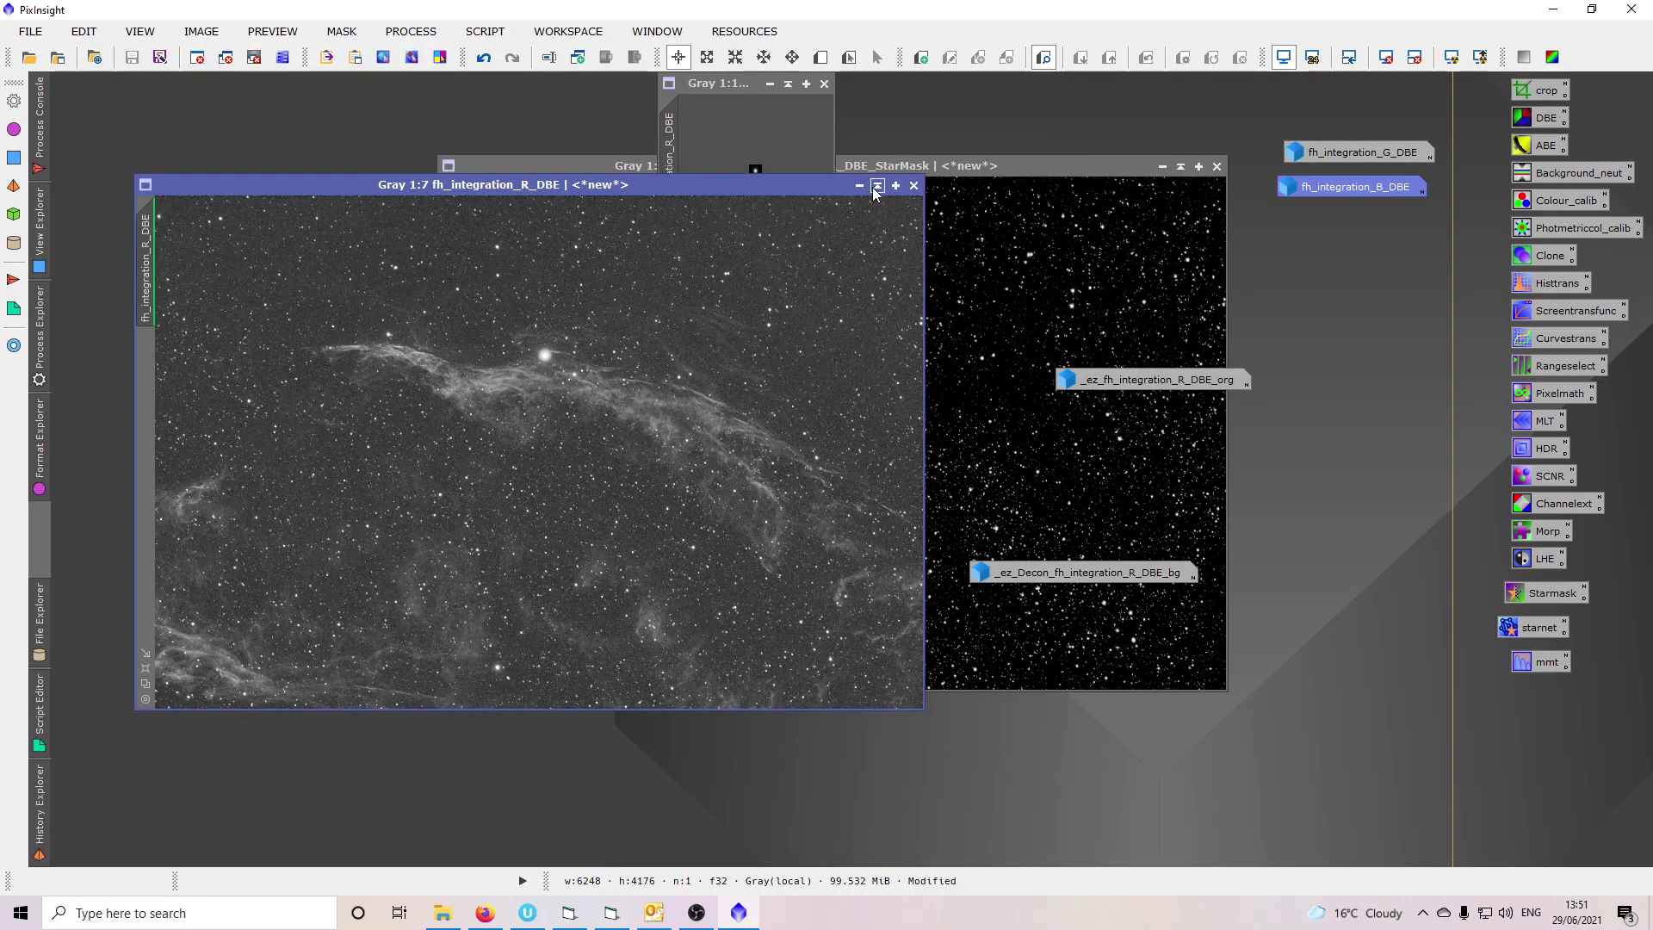
pyautogui.moveTo(730, 185); pyautogui.dragTo(716, 219)
pyautogui.click(845, 219)
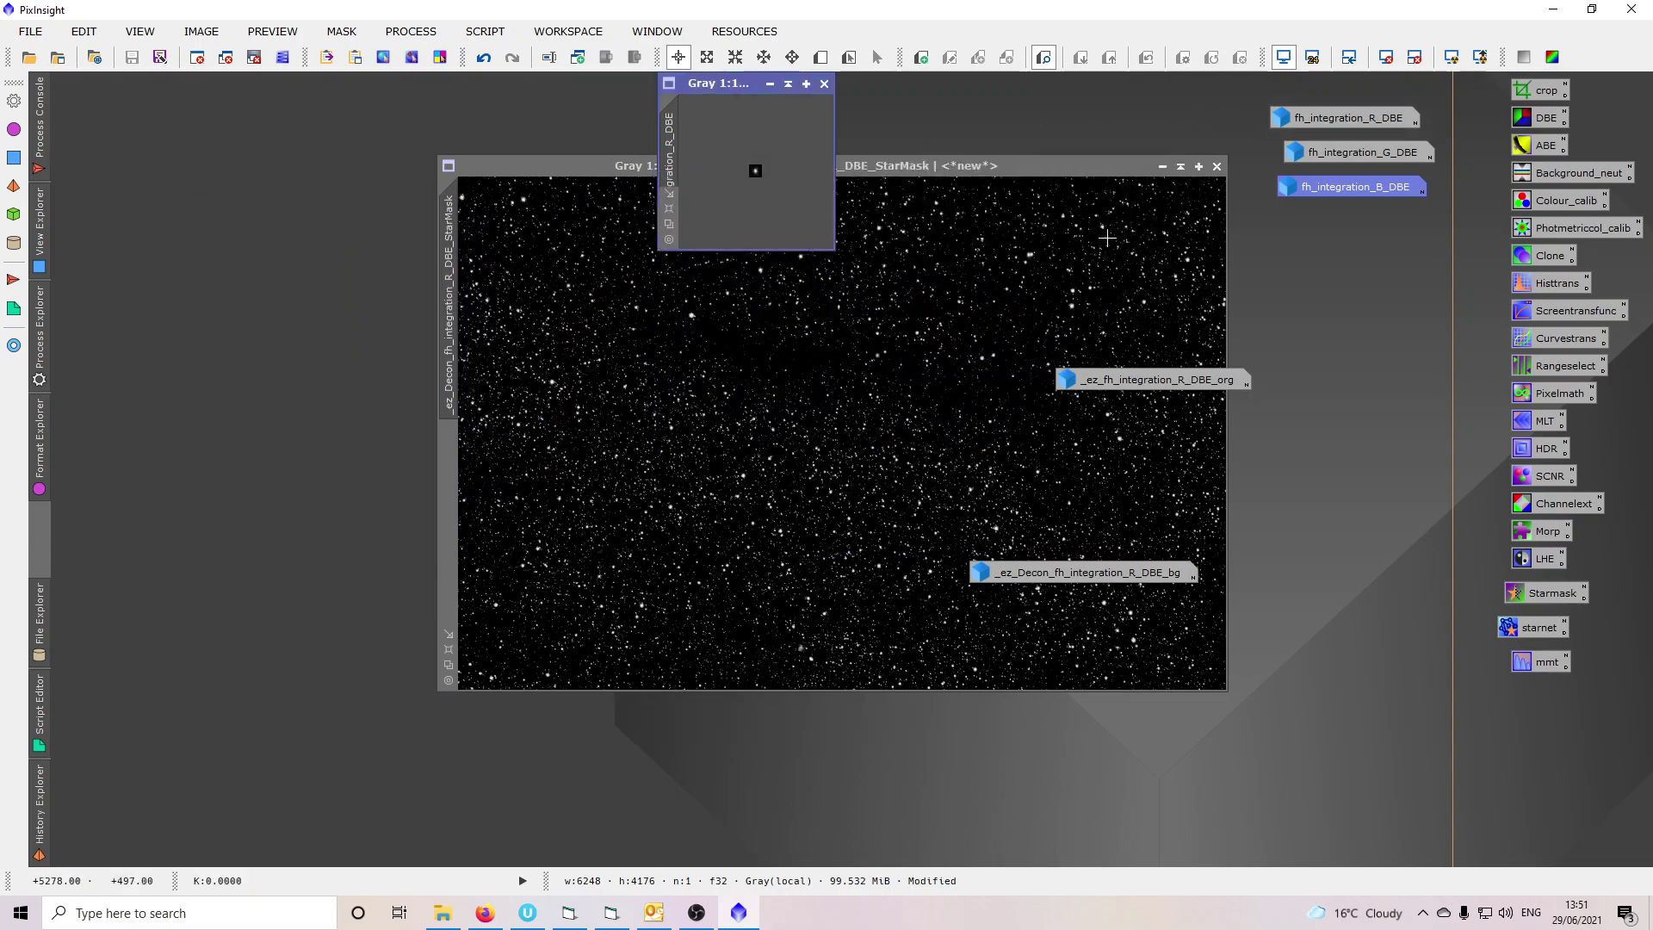
# Close the empty preview and the star mask image, confirming the warnings.
pyautogui.click(824, 84)
pyautogui.click(1216, 165)
pyautogui.click(812, 500)
pyautogui.click(813, 500)
# Close the leftover _ez_fh_integration_R_DBE_org and _ez_Decon_fh_integration_R_DBE_bg images.
pyautogui.doubleClick(1088, 379)
pyautogui.click(1440, 112)
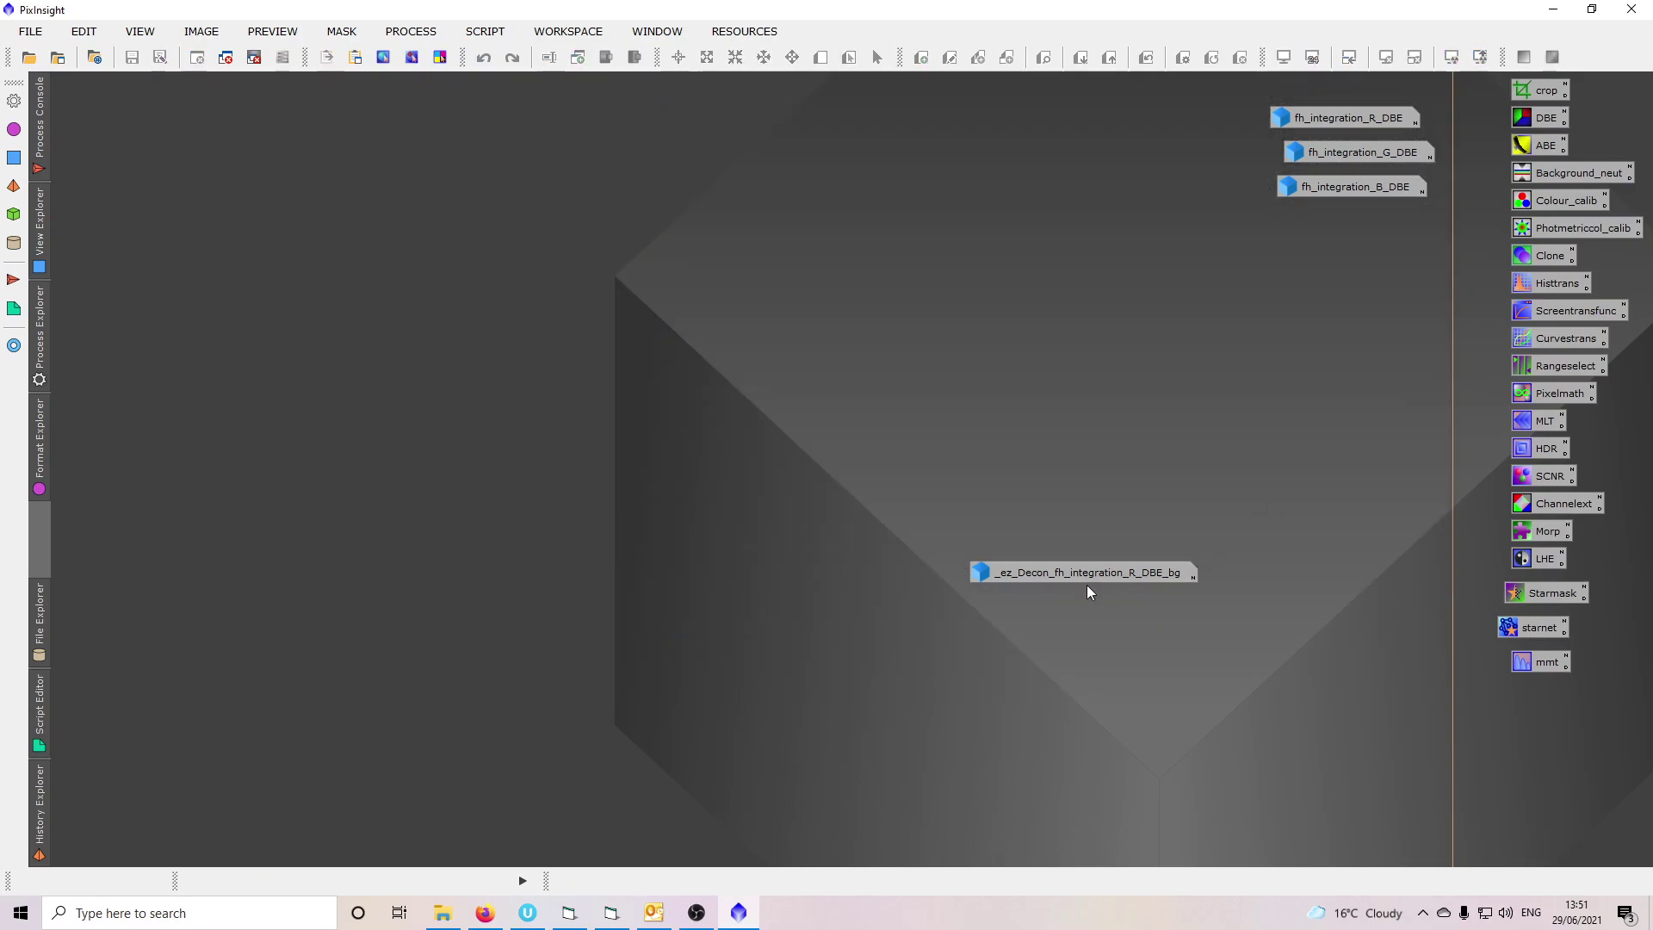
pyautogui.doubleClick(1081, 570)
pyautogui.click(1354, 305)
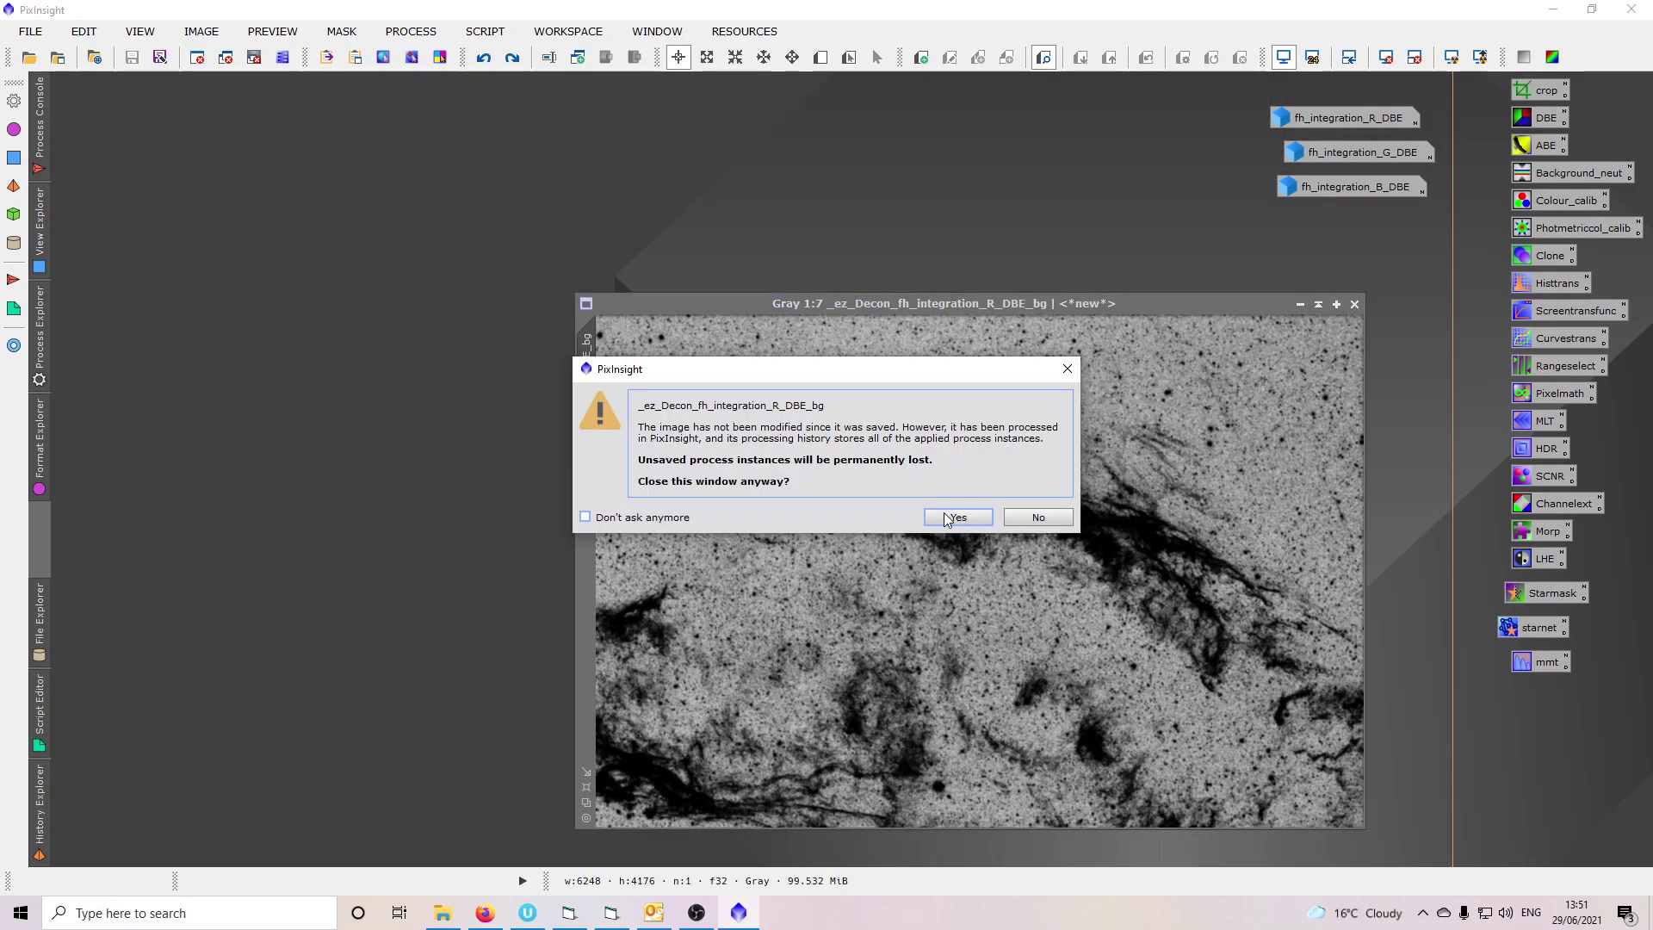
pyautogui.click(806, 503)
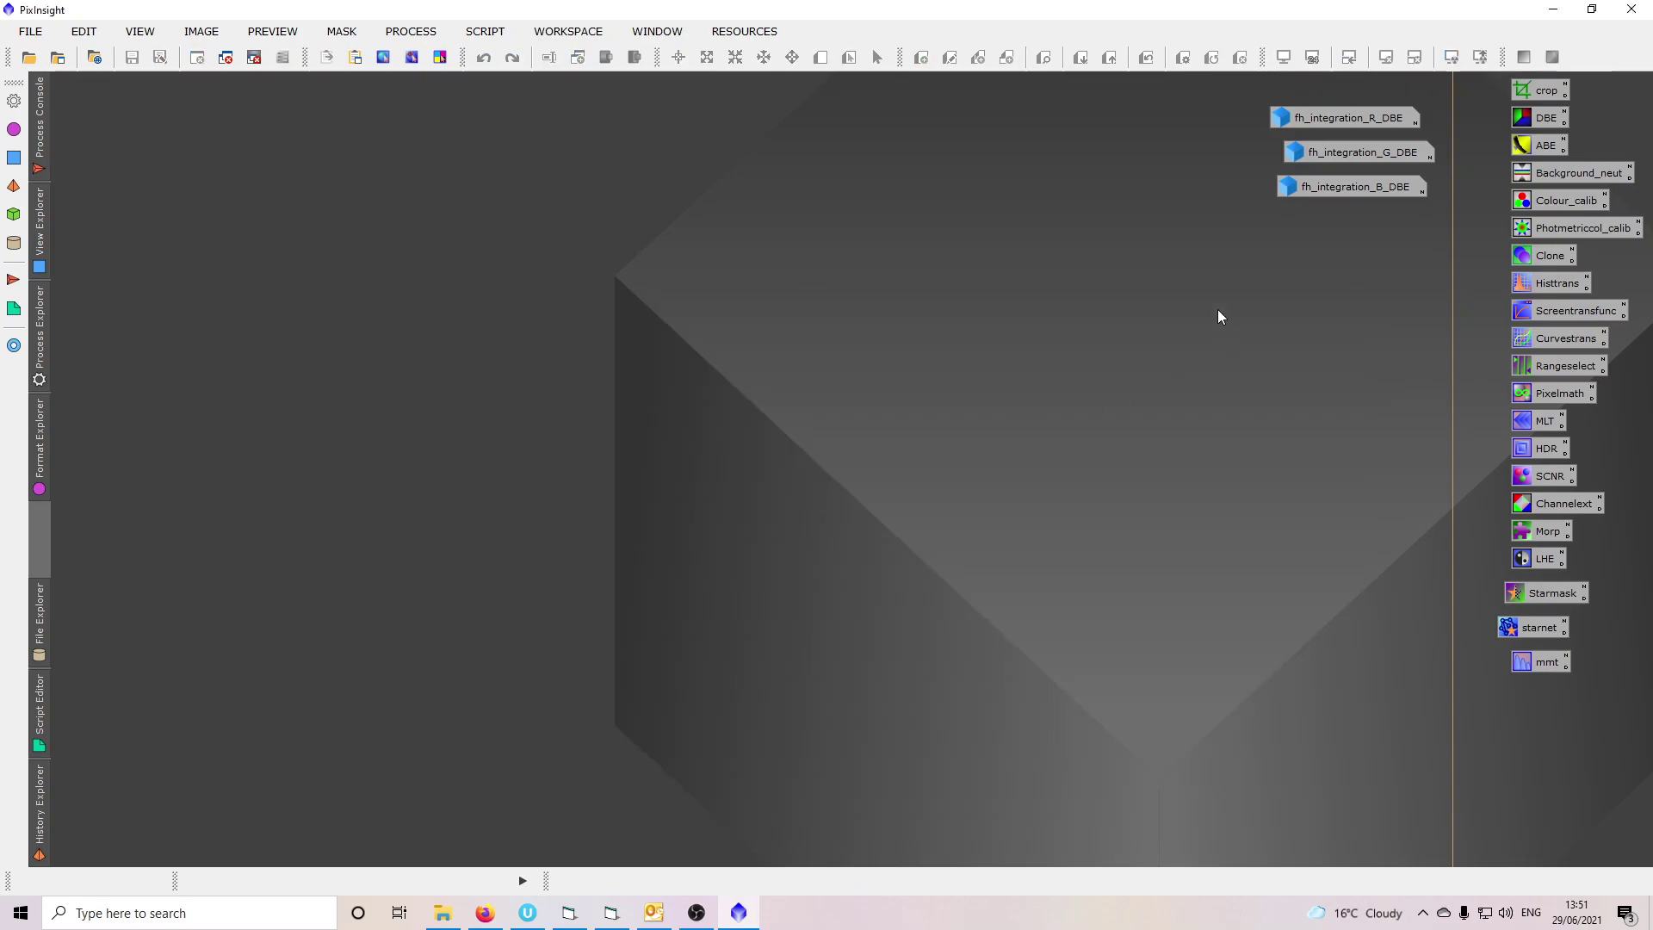
pyautogui.click(474, 34)
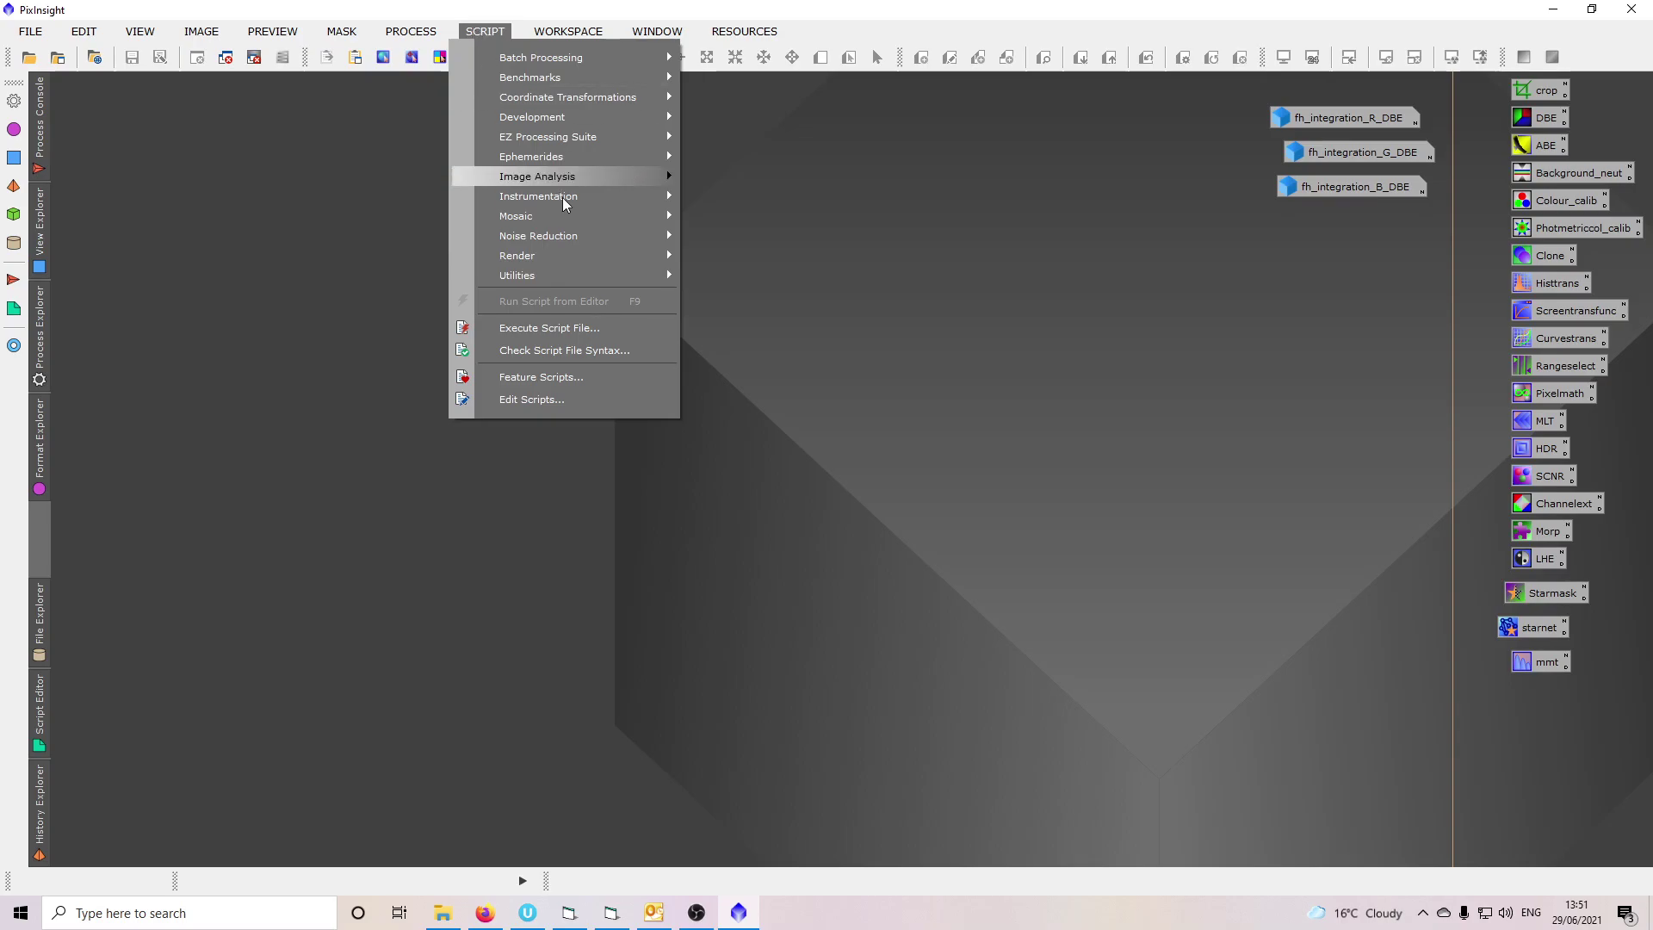
pyautogui.click(697, 913)
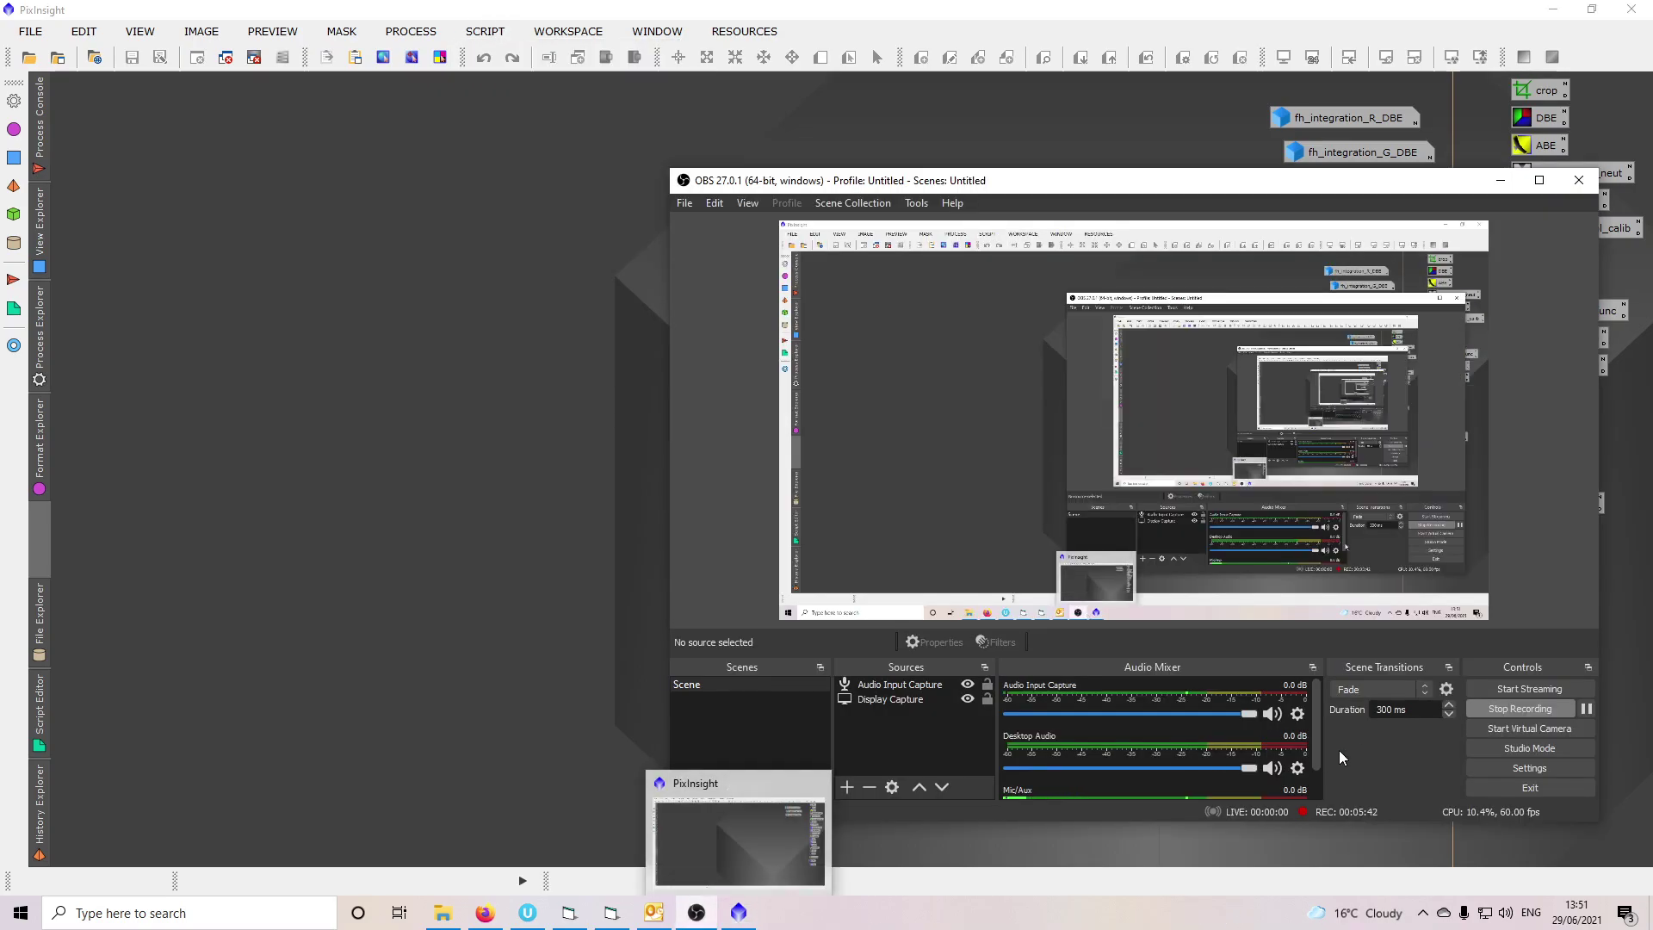
pyautogui.click(1587, 709)
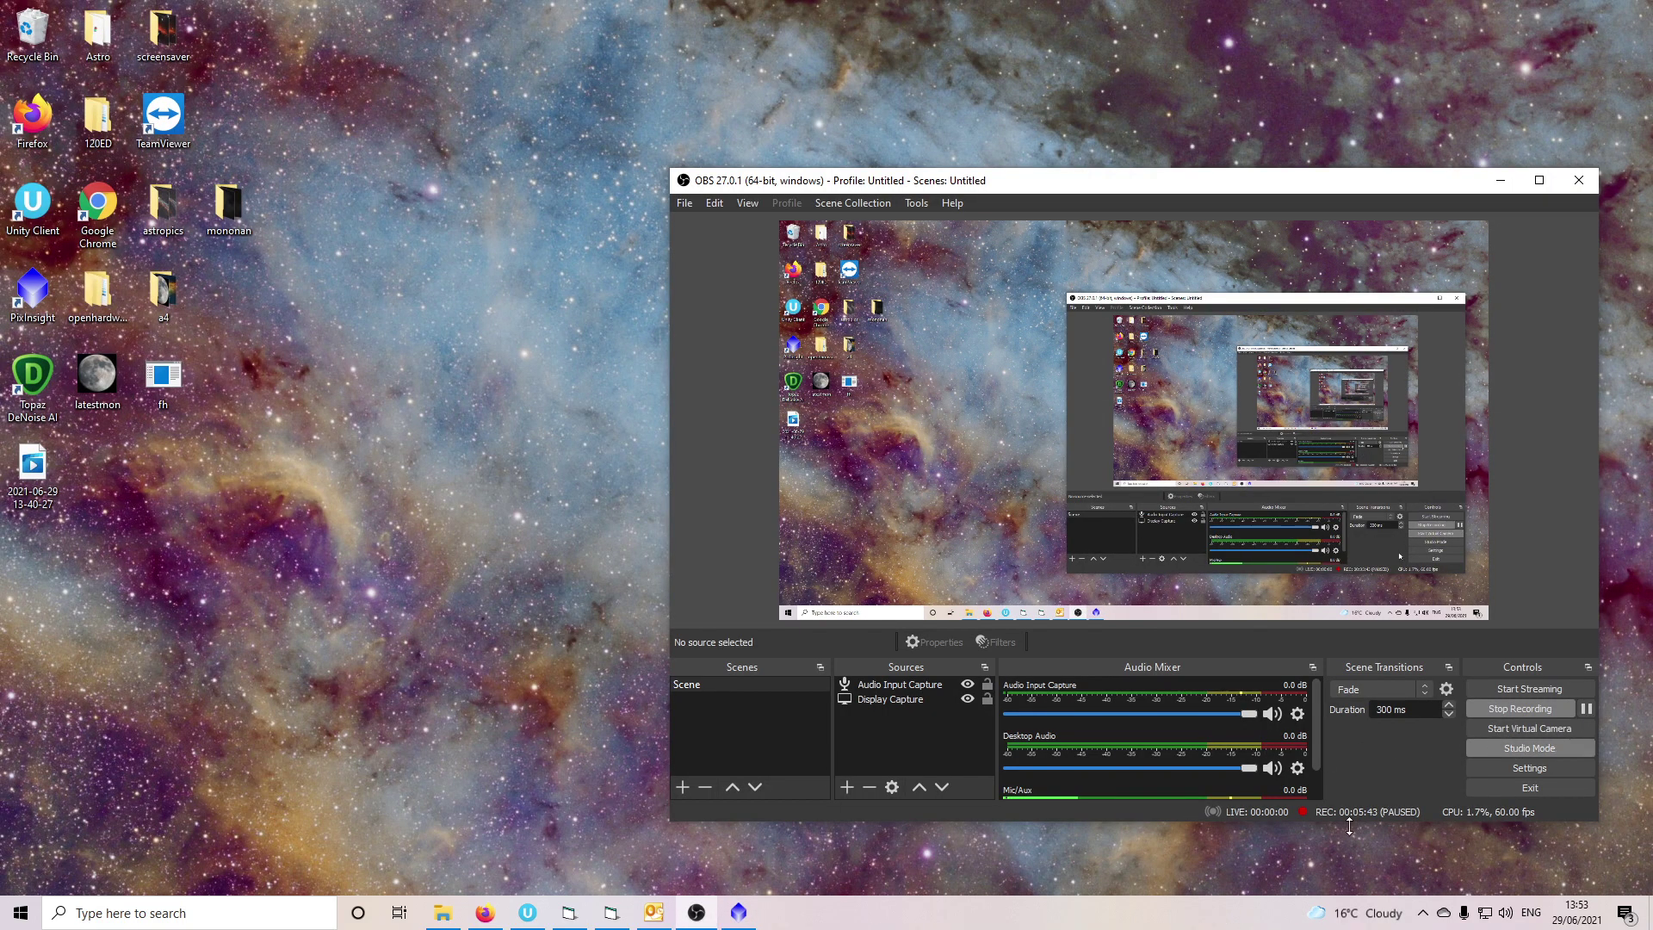
pyautogui.click(739, 912)
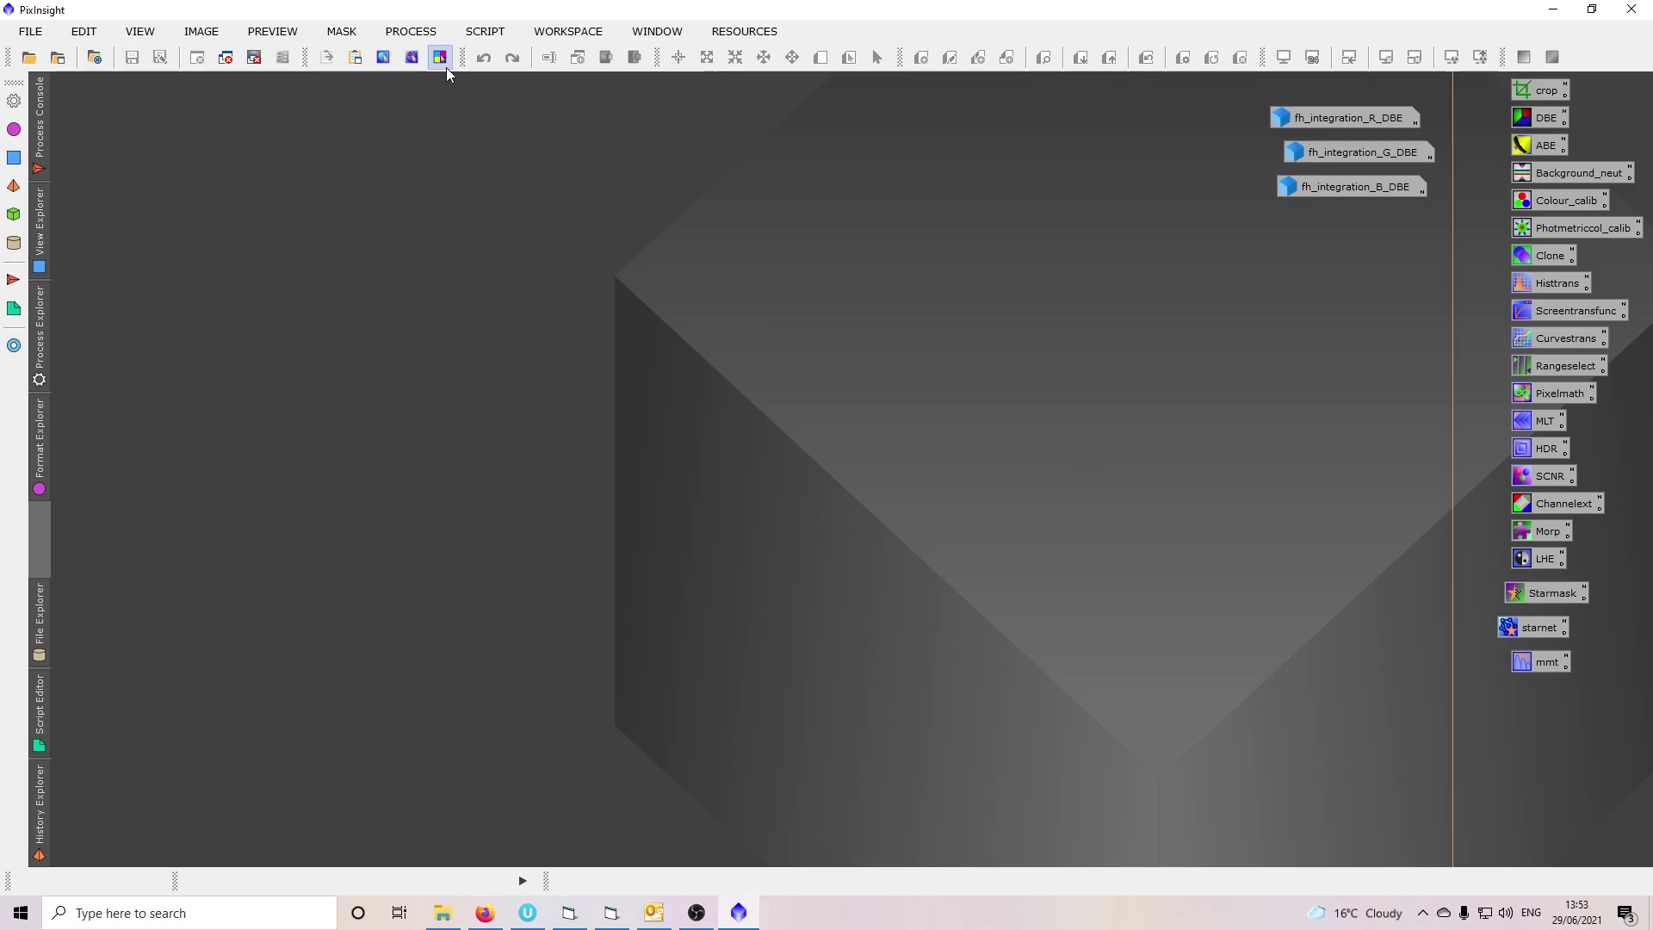
# Launch the EZ Denoise script, select fh_integration_B_DBE, and run the denoise.
pyautogui.click(486, 35)
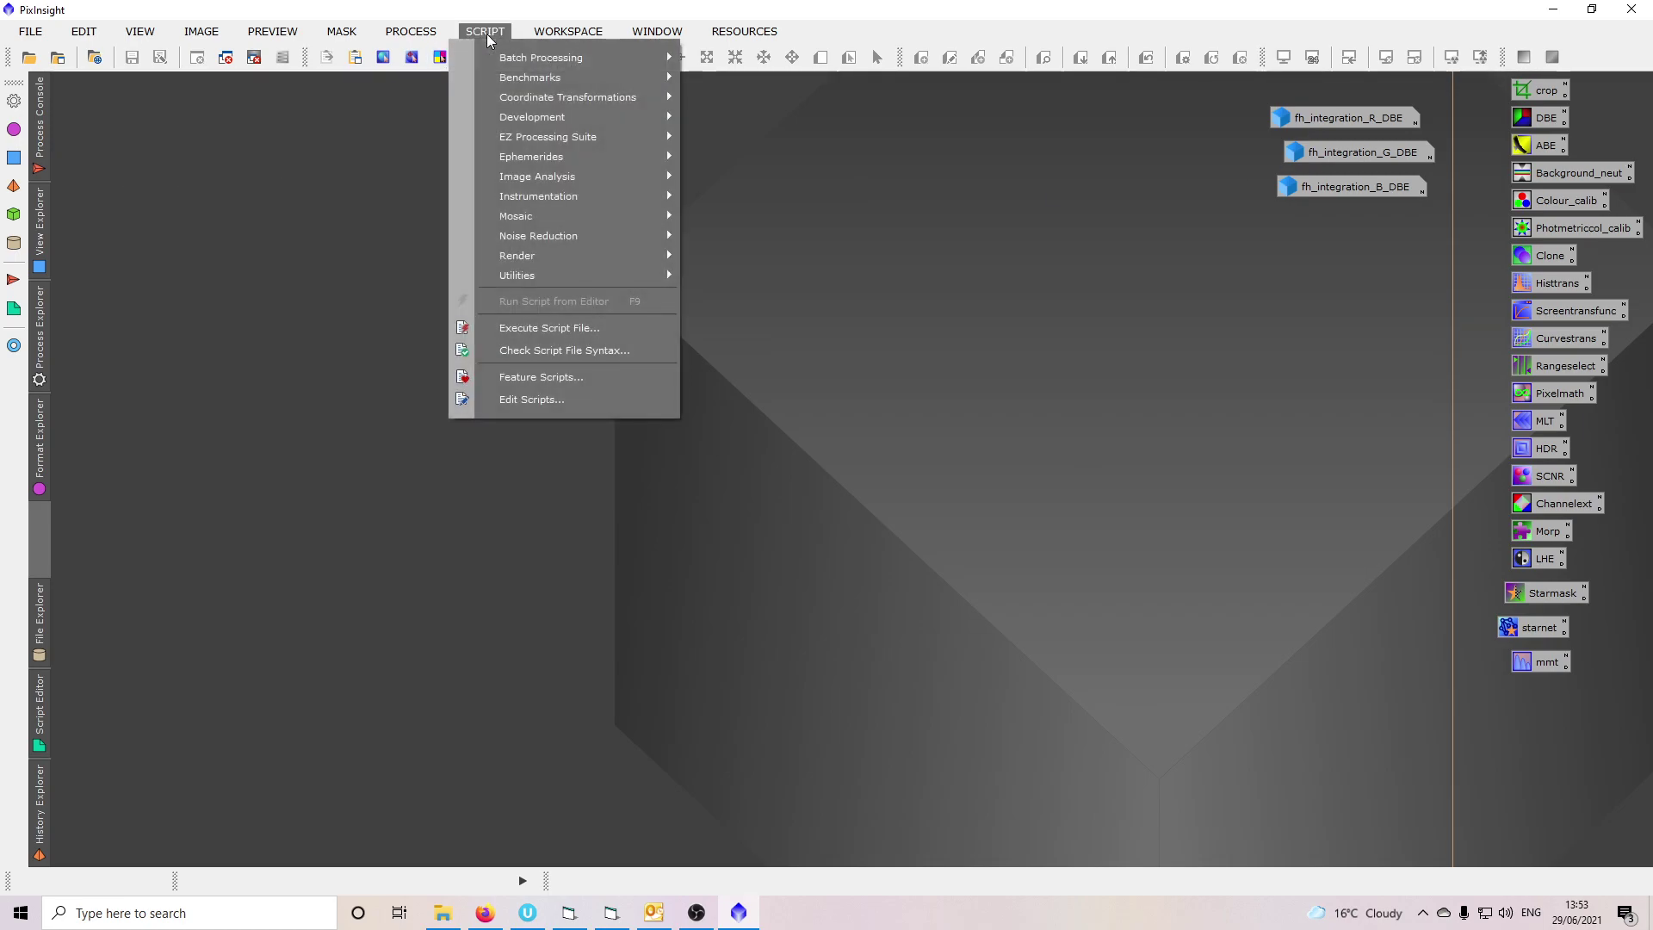
pyautogui.moveTo(506, 142)
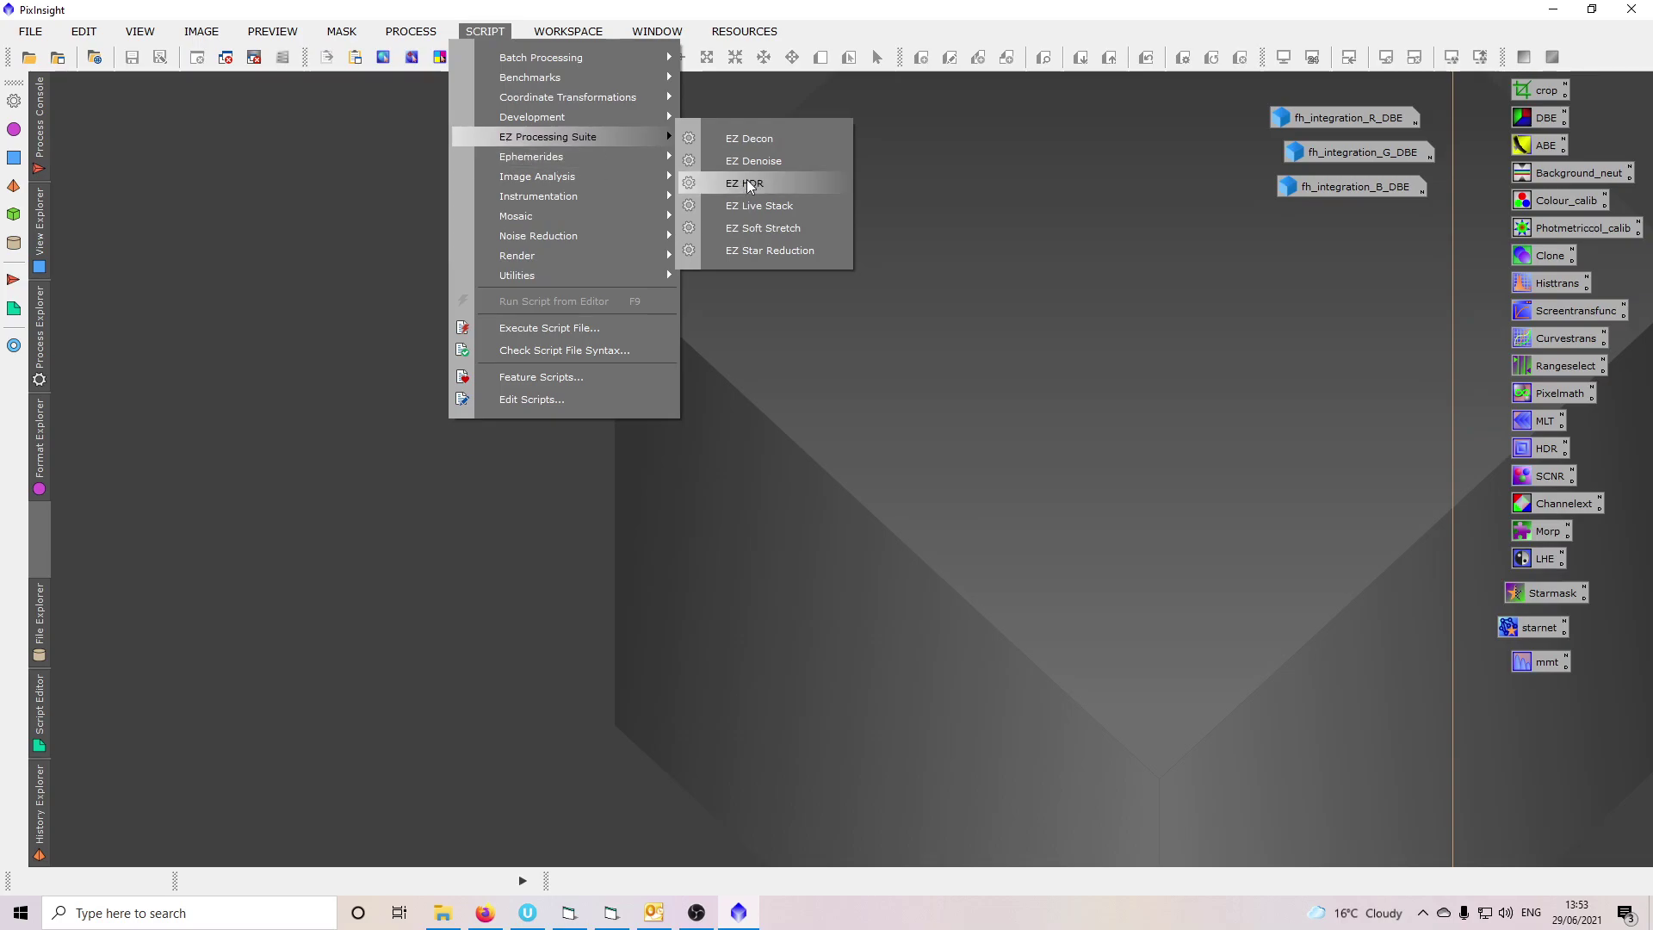
pyautogui.click(751, 161)
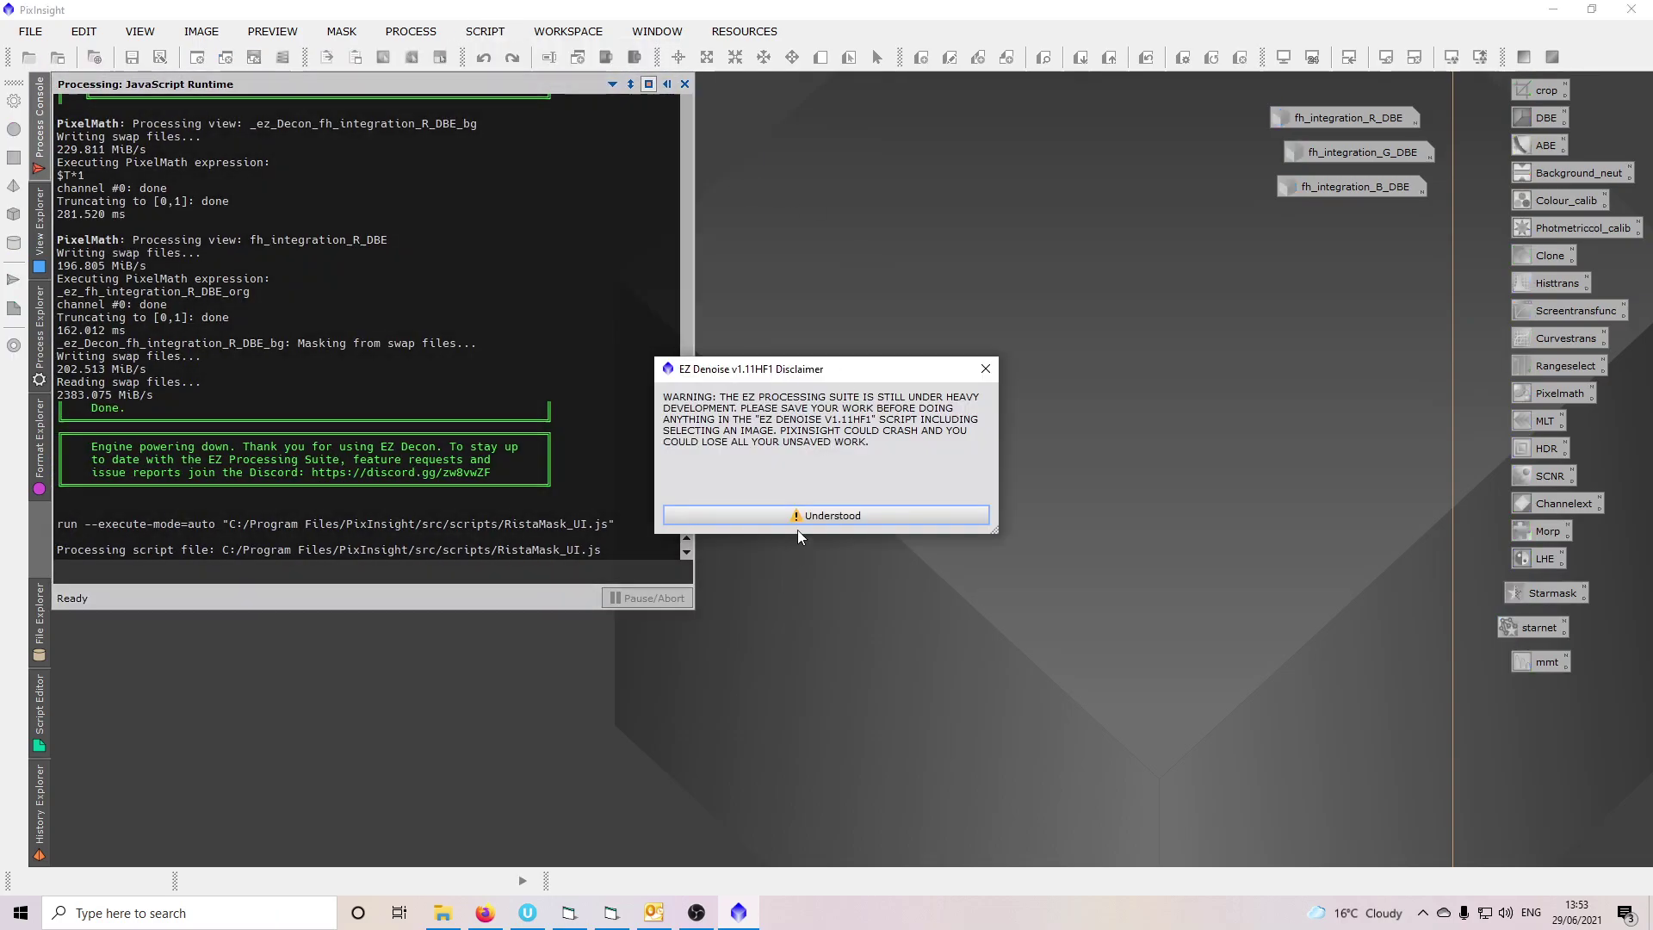
pyautogui.click(800, 512)
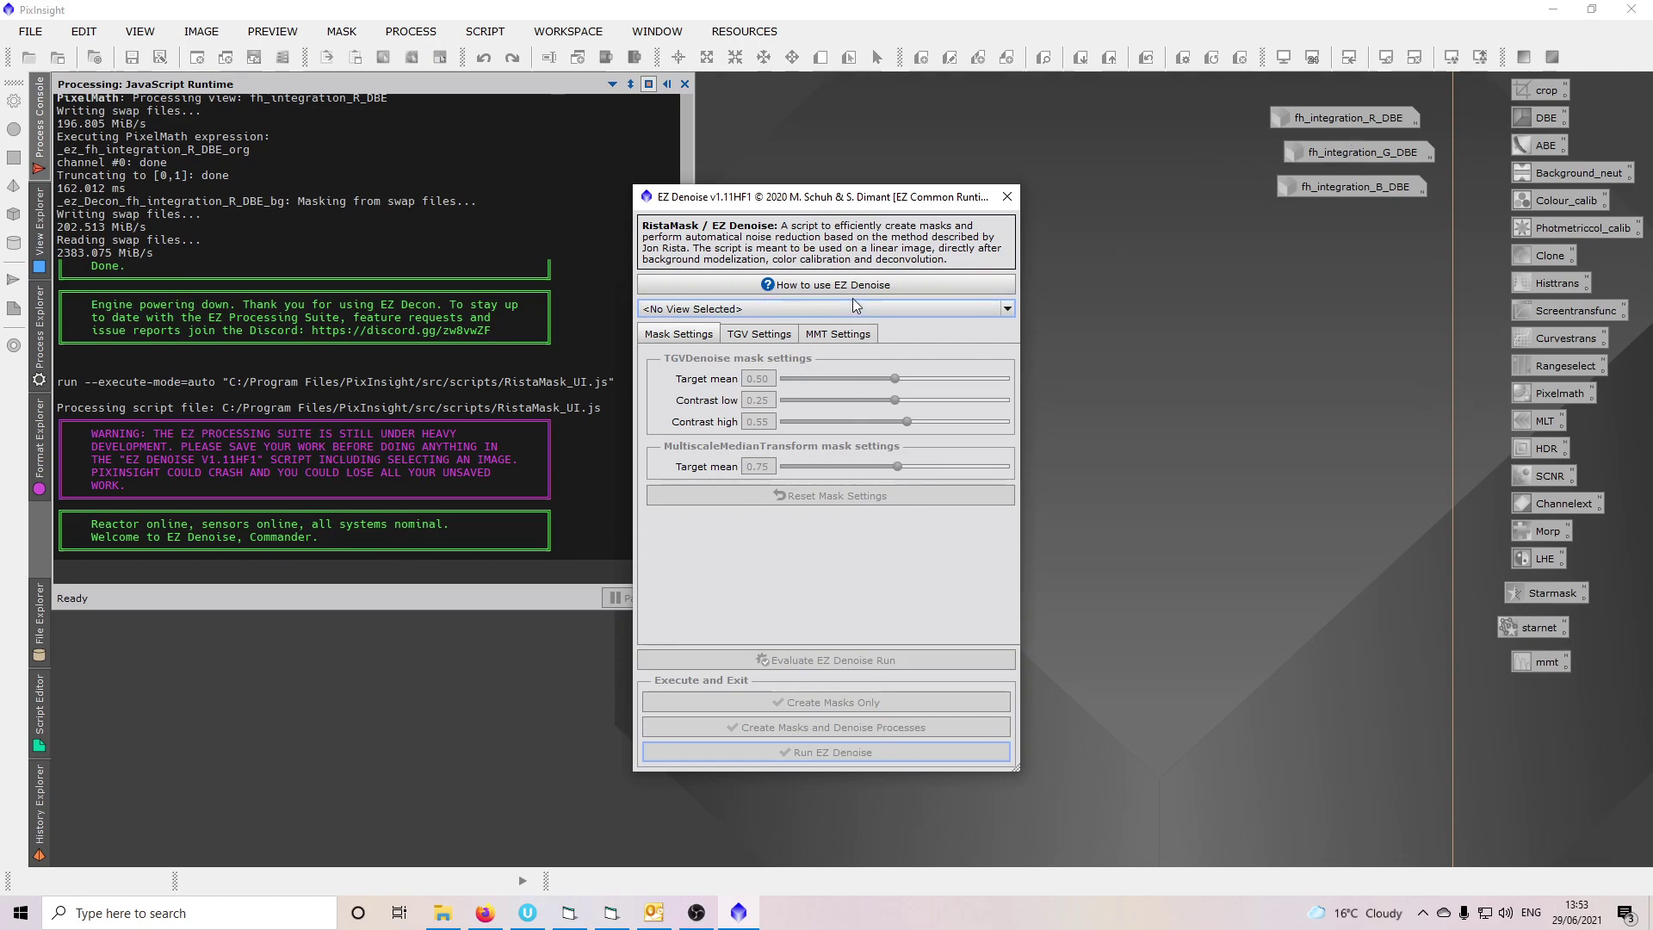
pyautogui.click(798, 310)
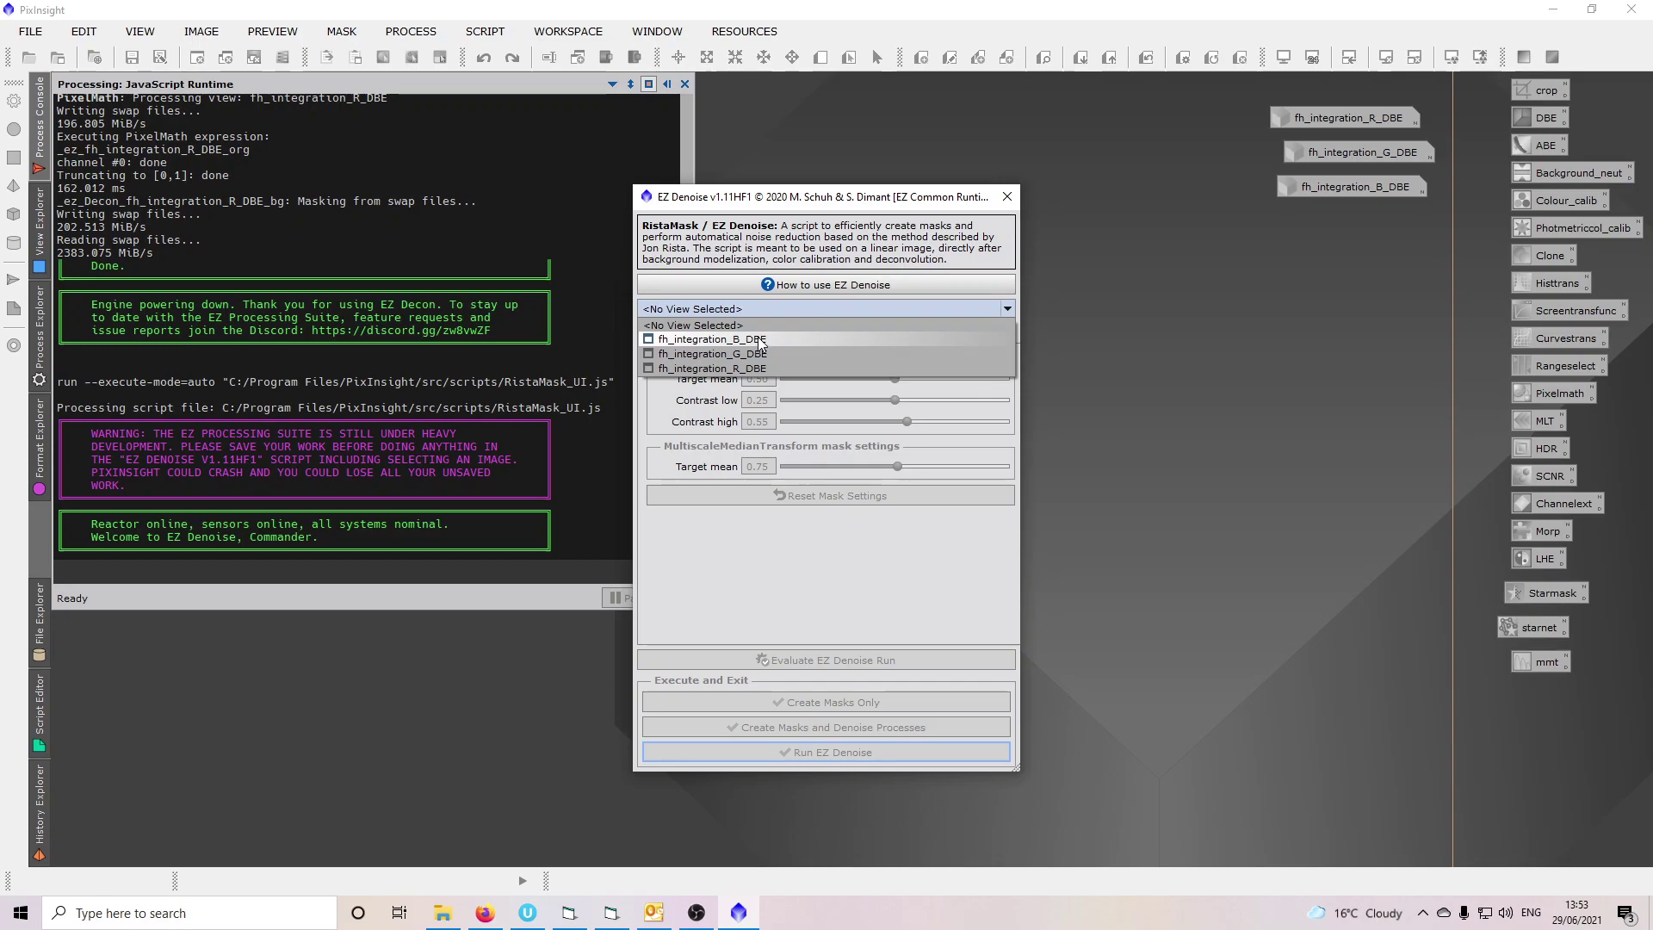
pyautogui.click(693, 341)
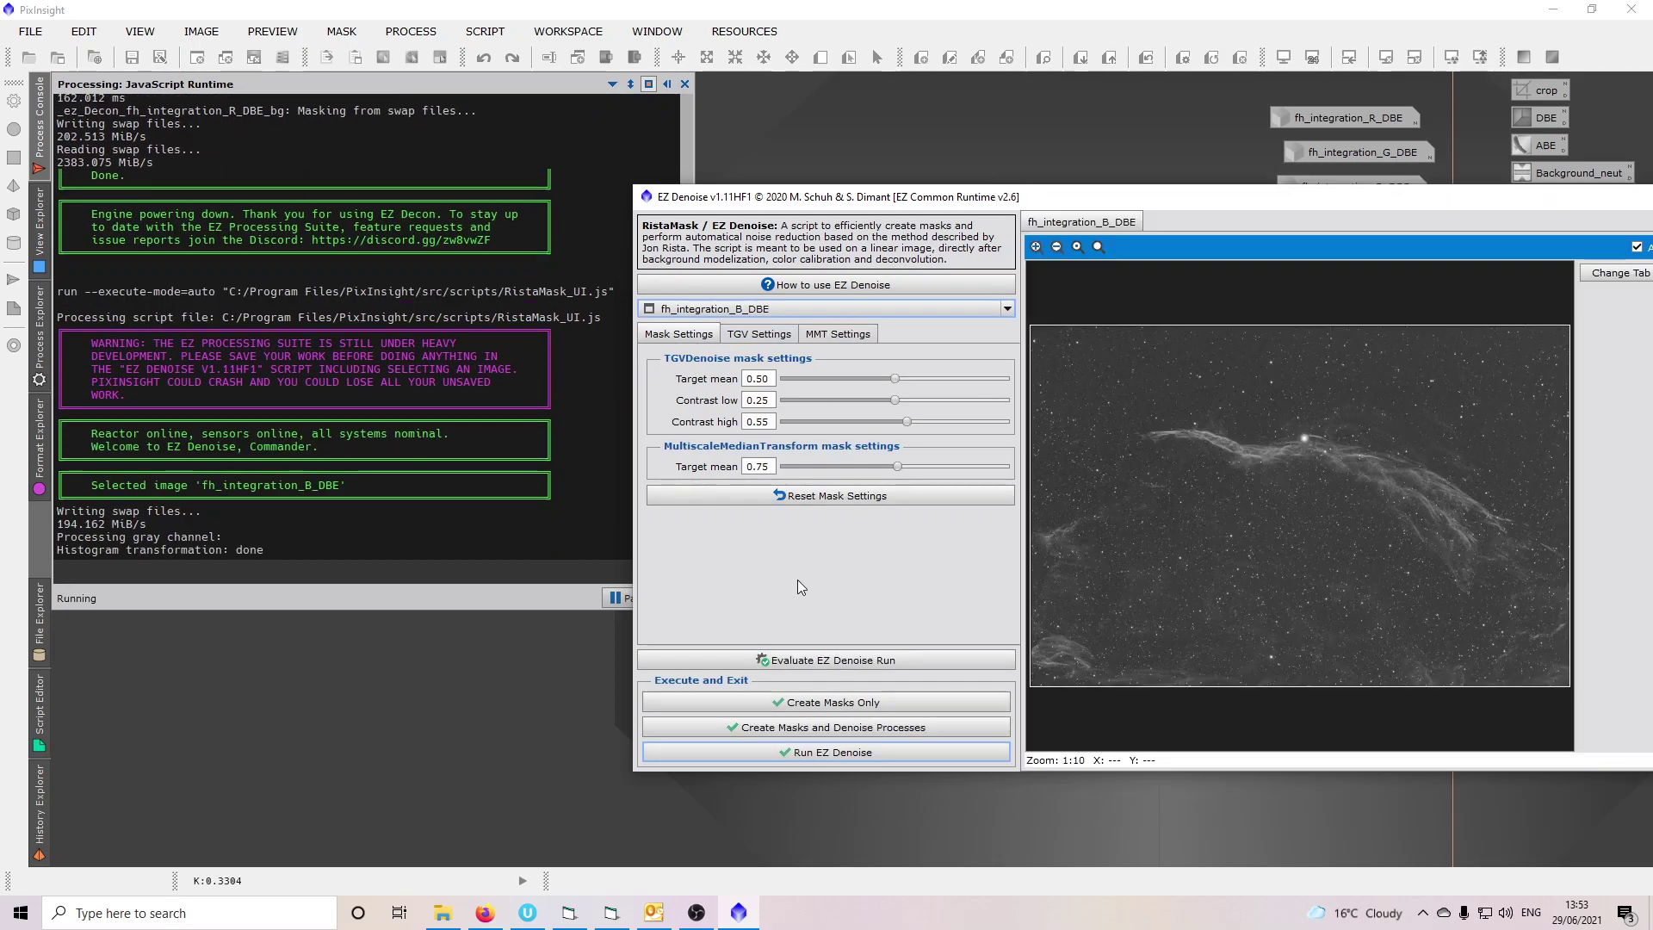
pyautogui.moveTo(935, 200); pyautogui.dragTo(833, 187)
pyautogui.click(684, 738)
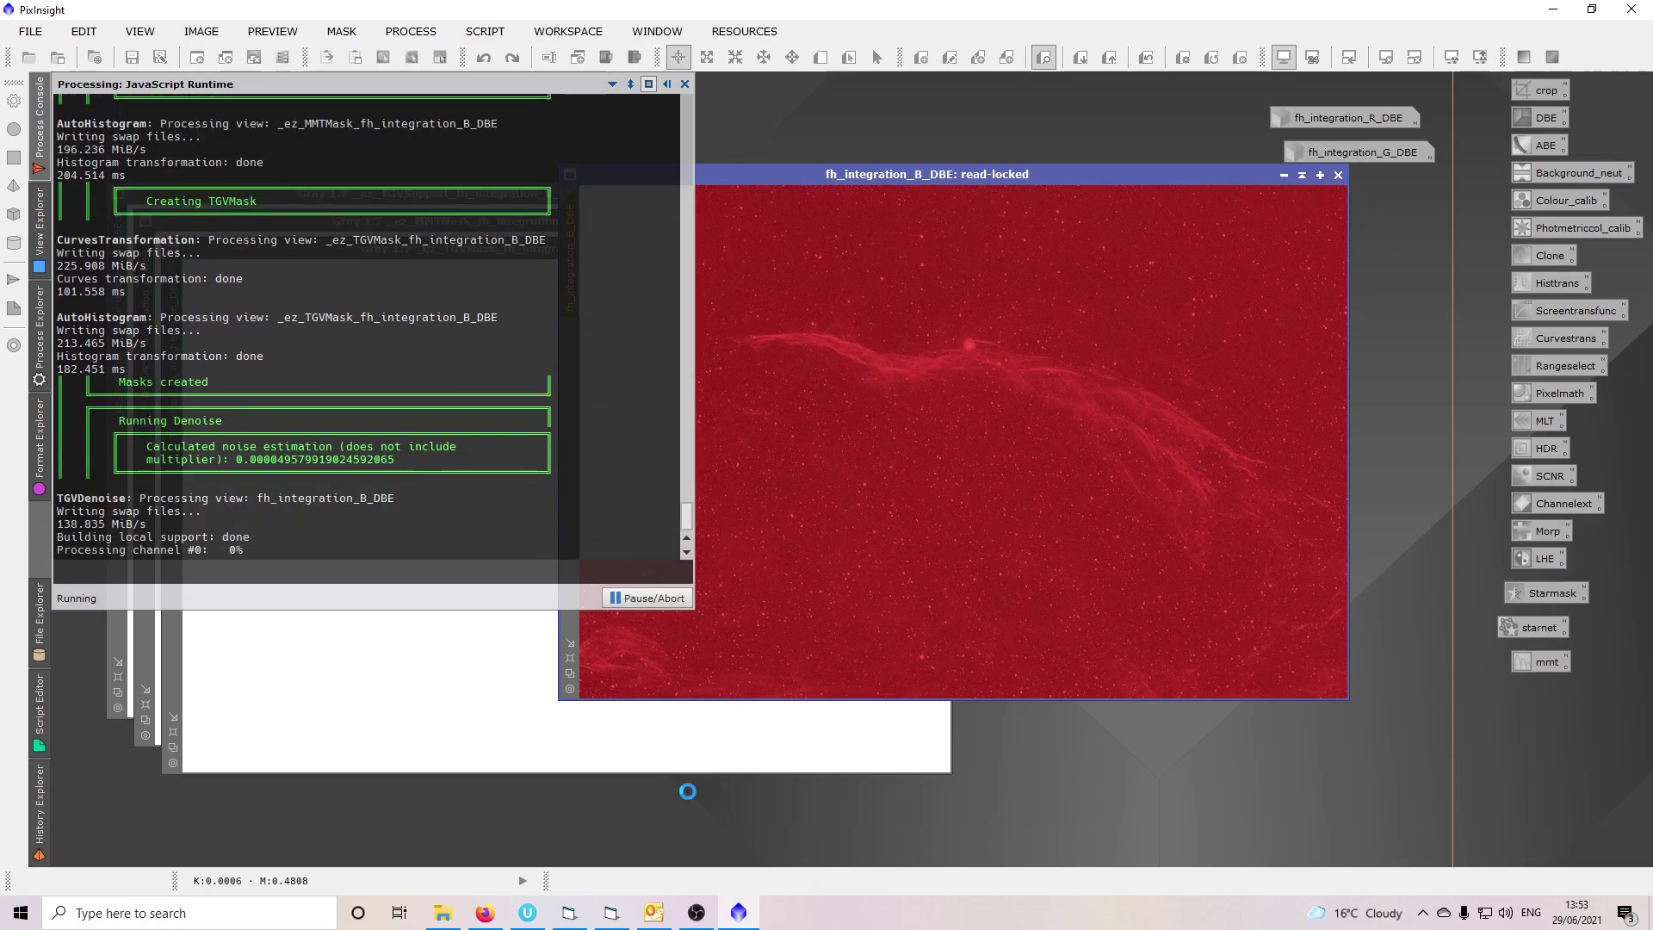
# Close the TGVMask, MMTMask and TGVSupport mask images, confirming each close prompt.
pyautogui.click(701, 925)
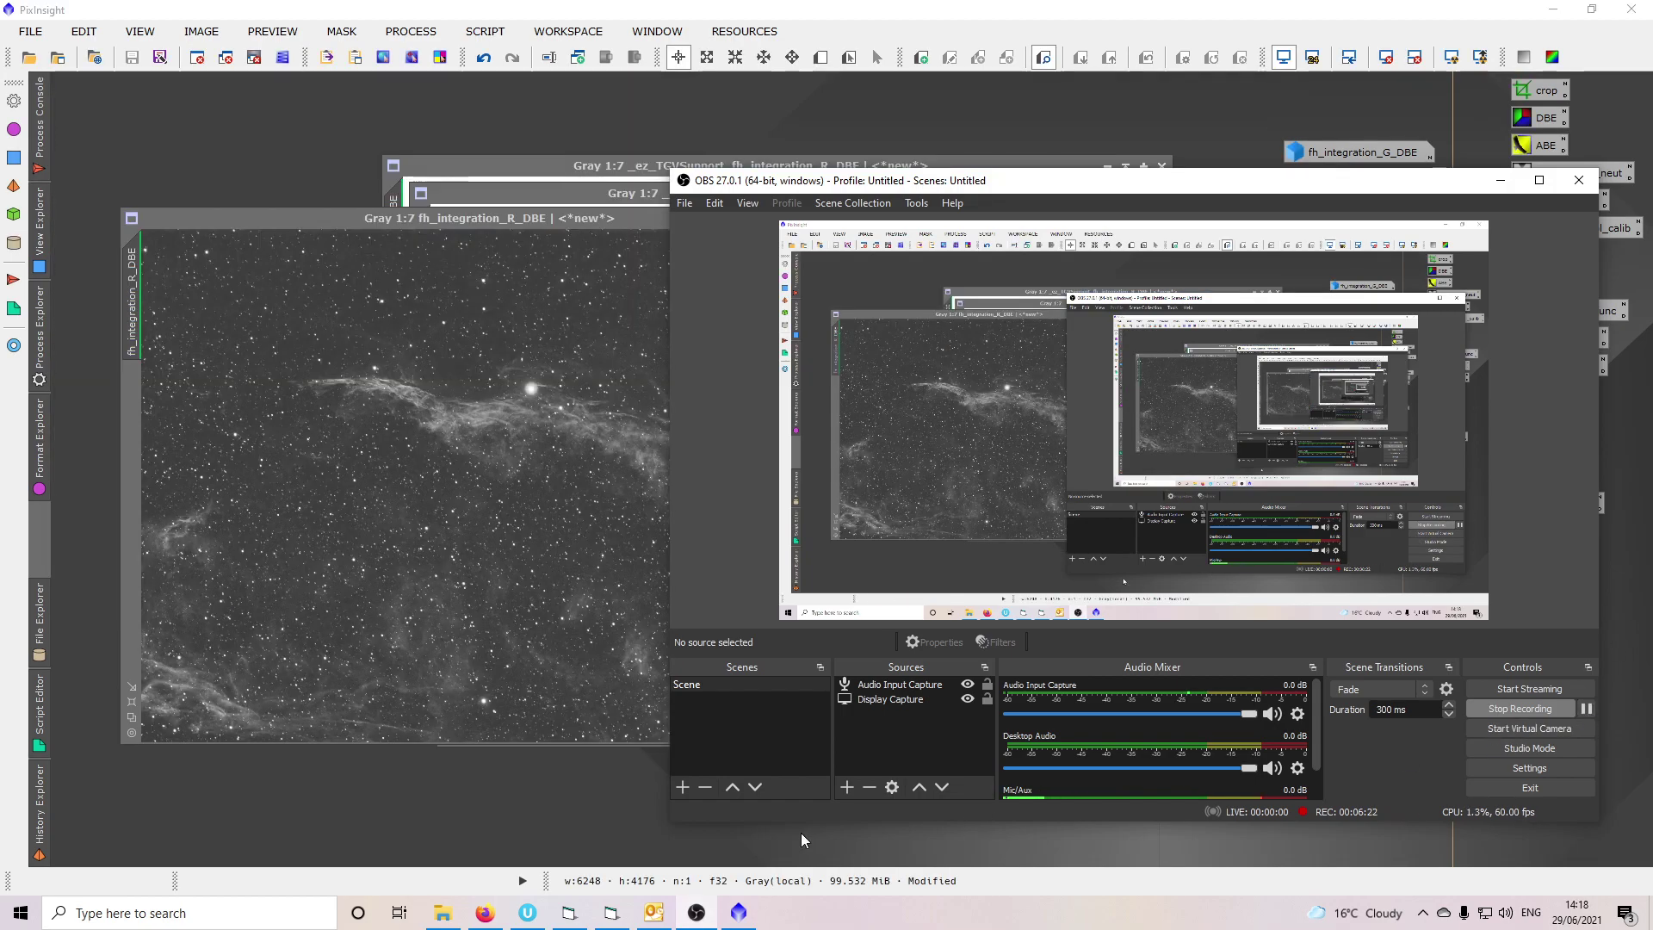
pyautogui.click(801, 839)
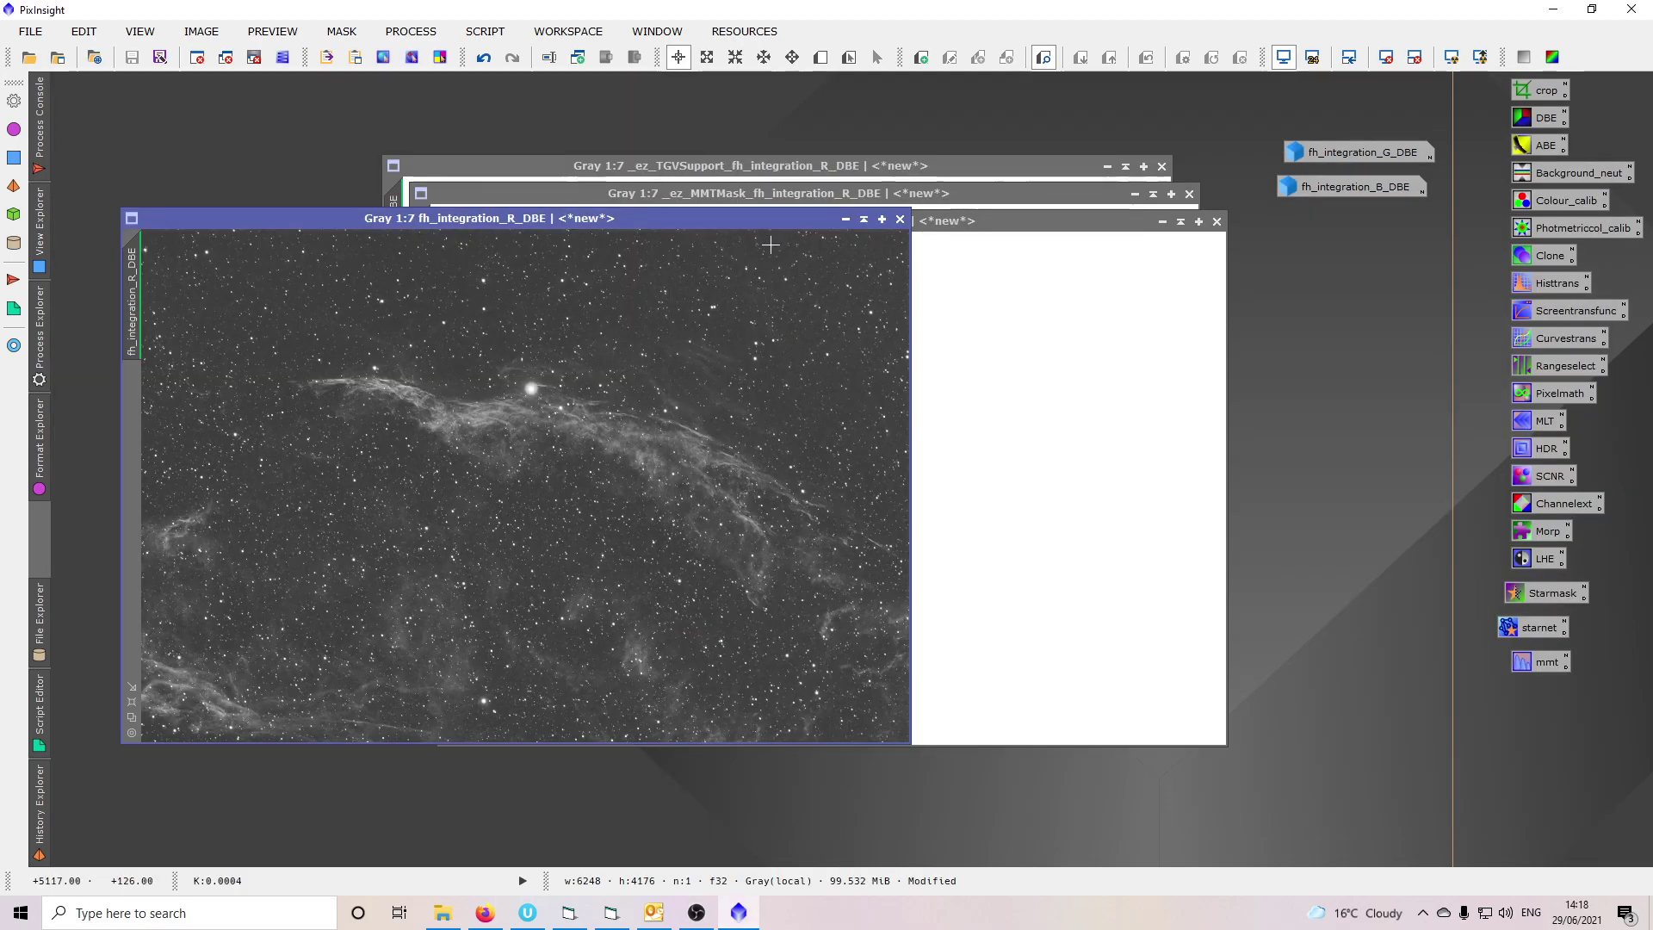
pyautogui.click(1216, 222)
pyautogui.click(789, 501)
pyautogui.click(789, 501)
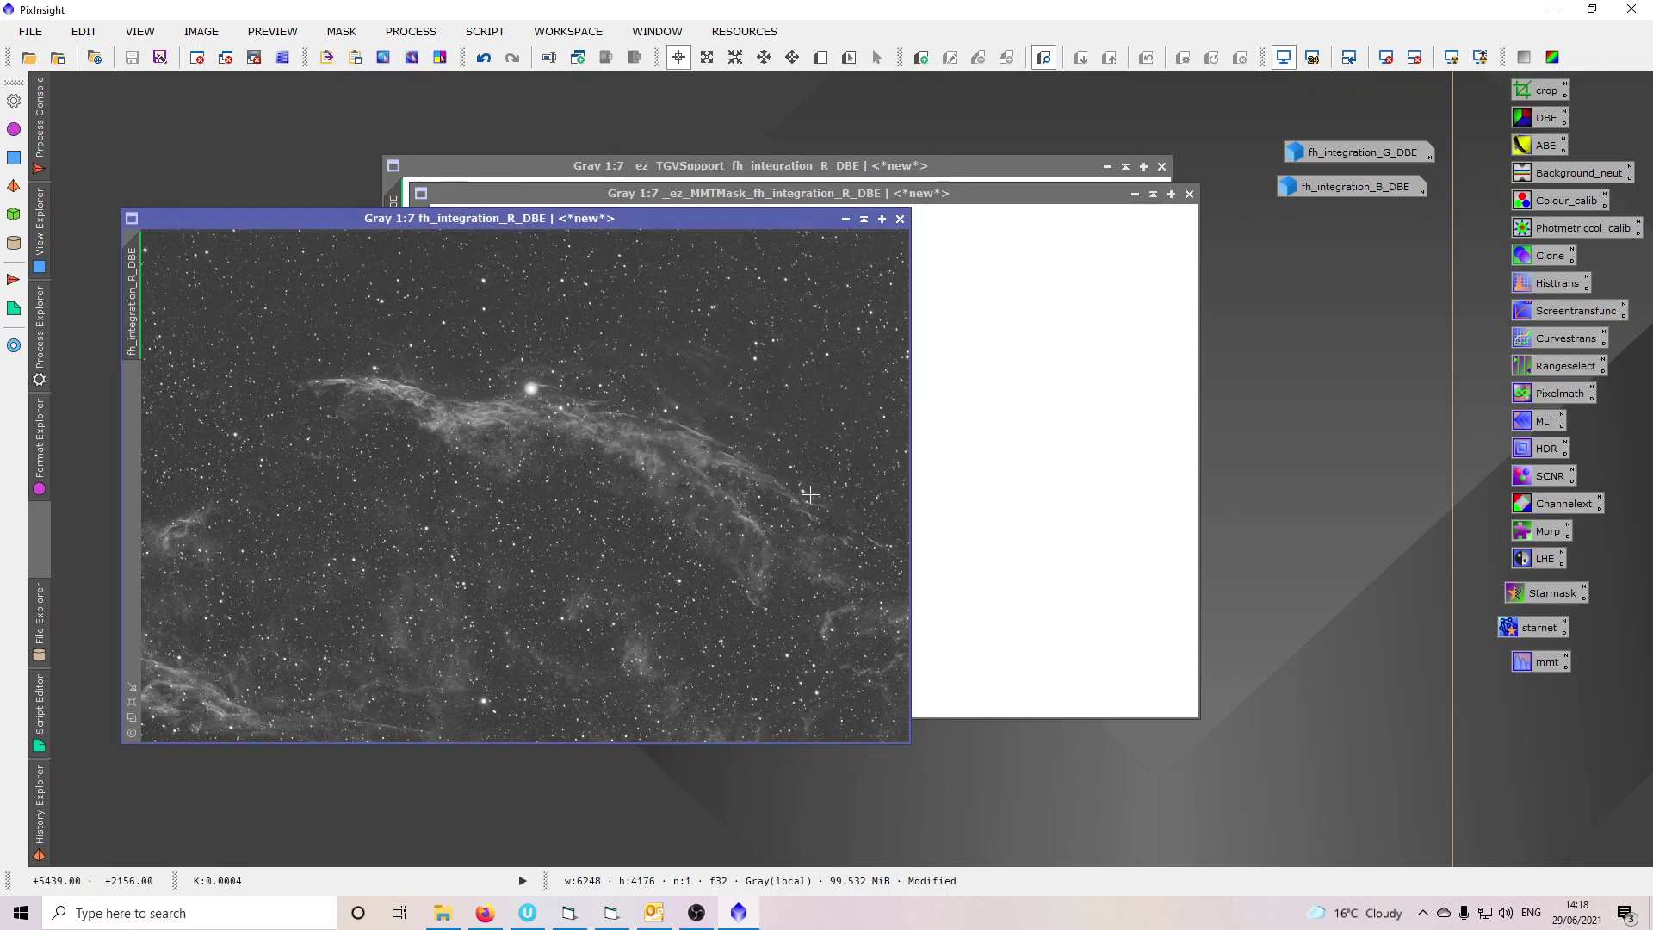
pyautogui.click(783, 501)
pyautogui.click(779, 501)
pyautogui.click(1164, 166)
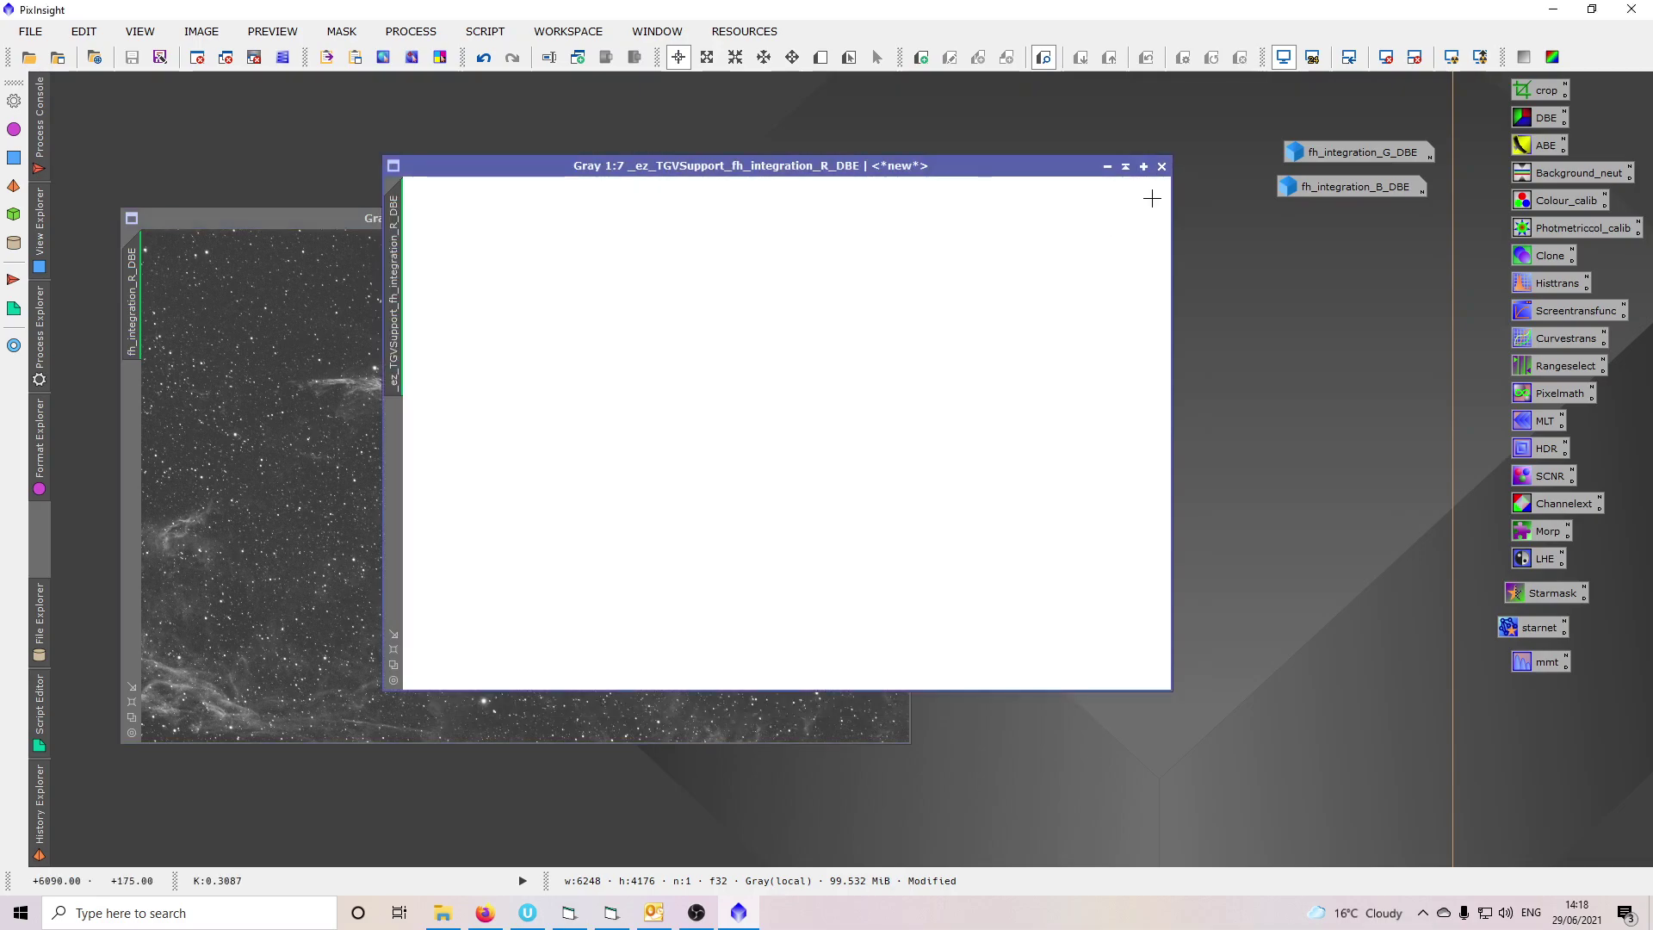
pyautogui.click(784, 504)
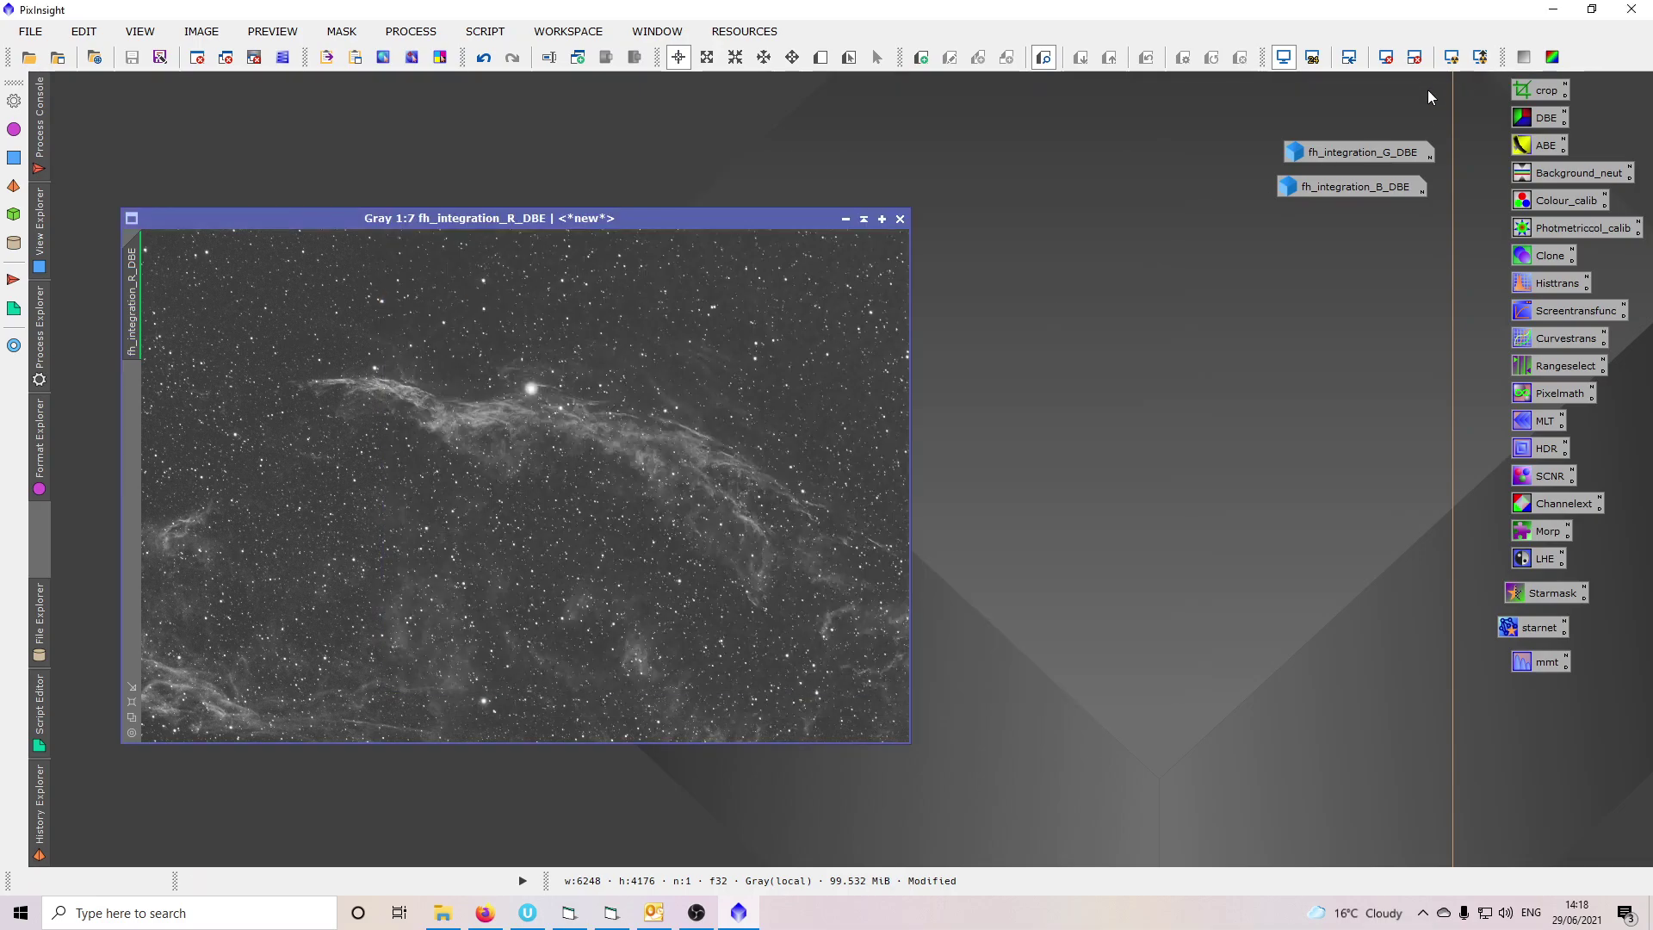
# Open the G and B channel images and reset the screen stretch on R_DBE and B_DBE.
pyautogui.click(1383, 58)
pyautogui.doubleClick(1350, 144)
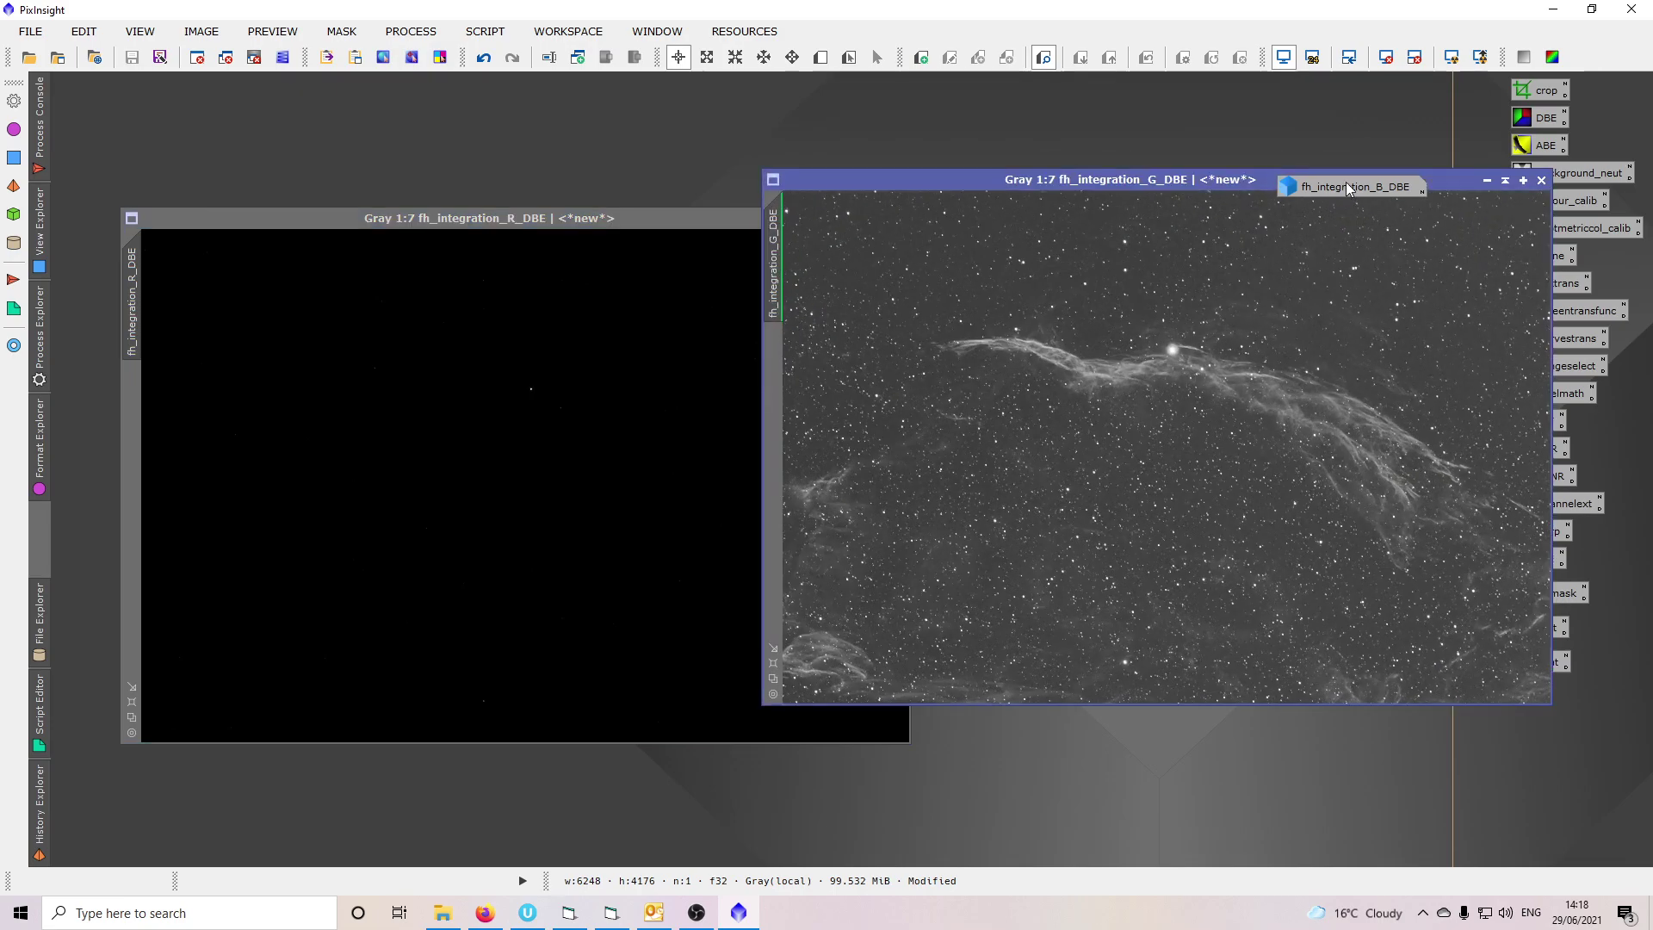
pyautogui.doubleClick(1346, 184)
pyautogui.click(1412, 61)
pyautogui.click(1387, 58)
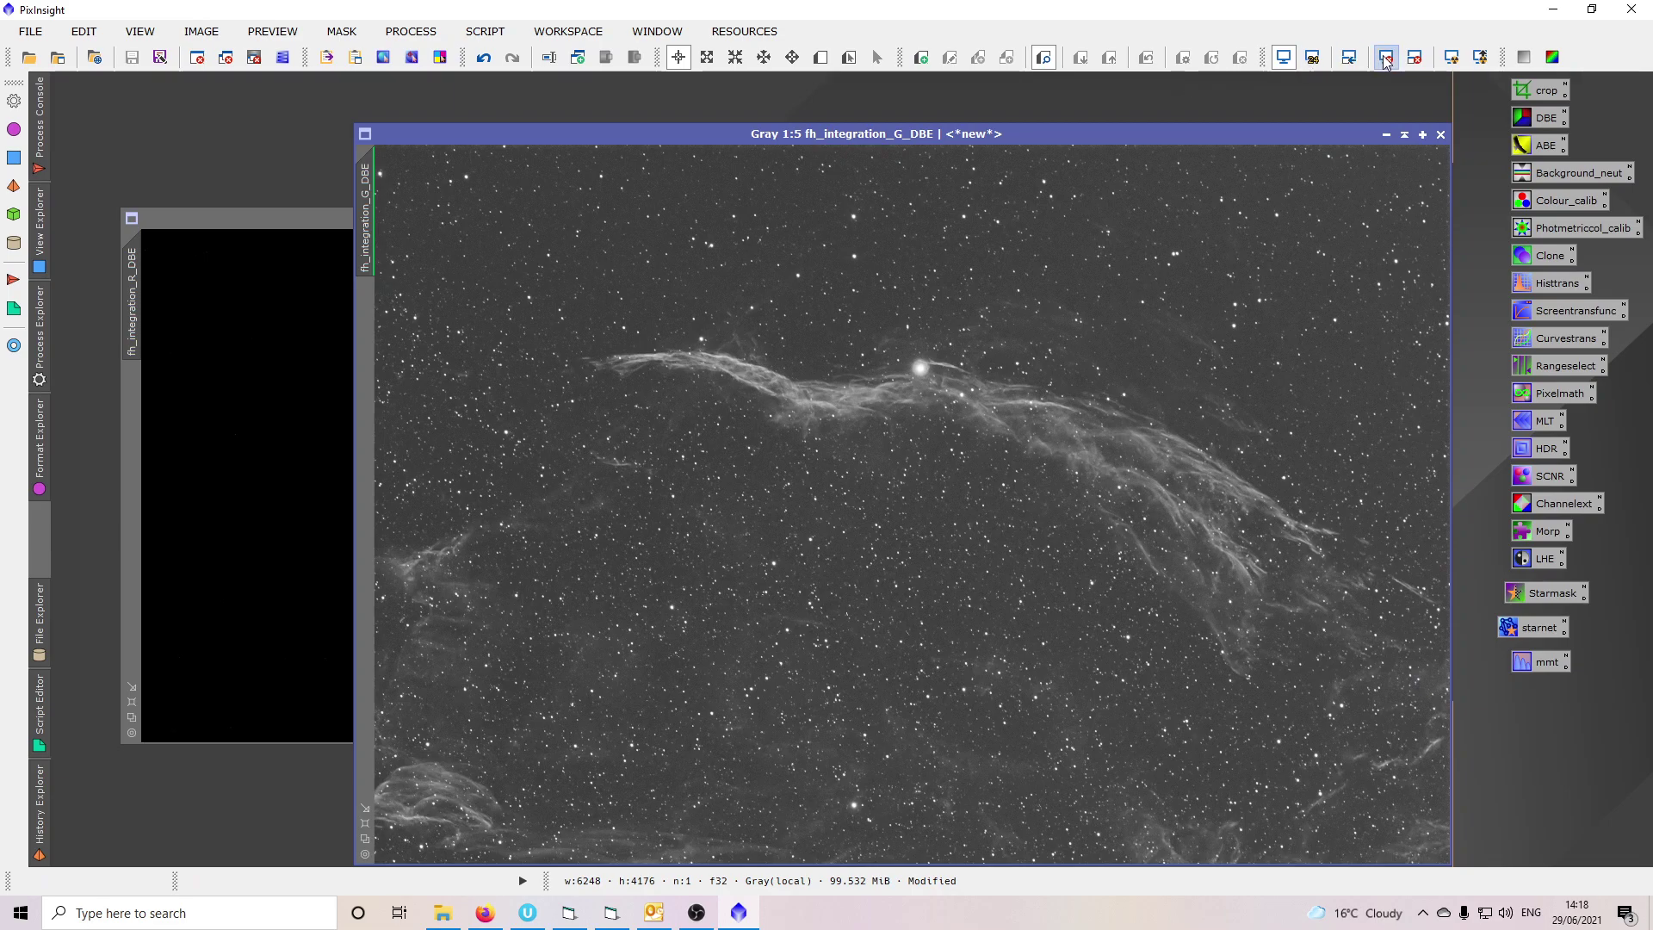
# Run EZ Soft Stretch on fh_integration_B_DBE and set the stretched image aside.
pyautogui.click(1385, 57)
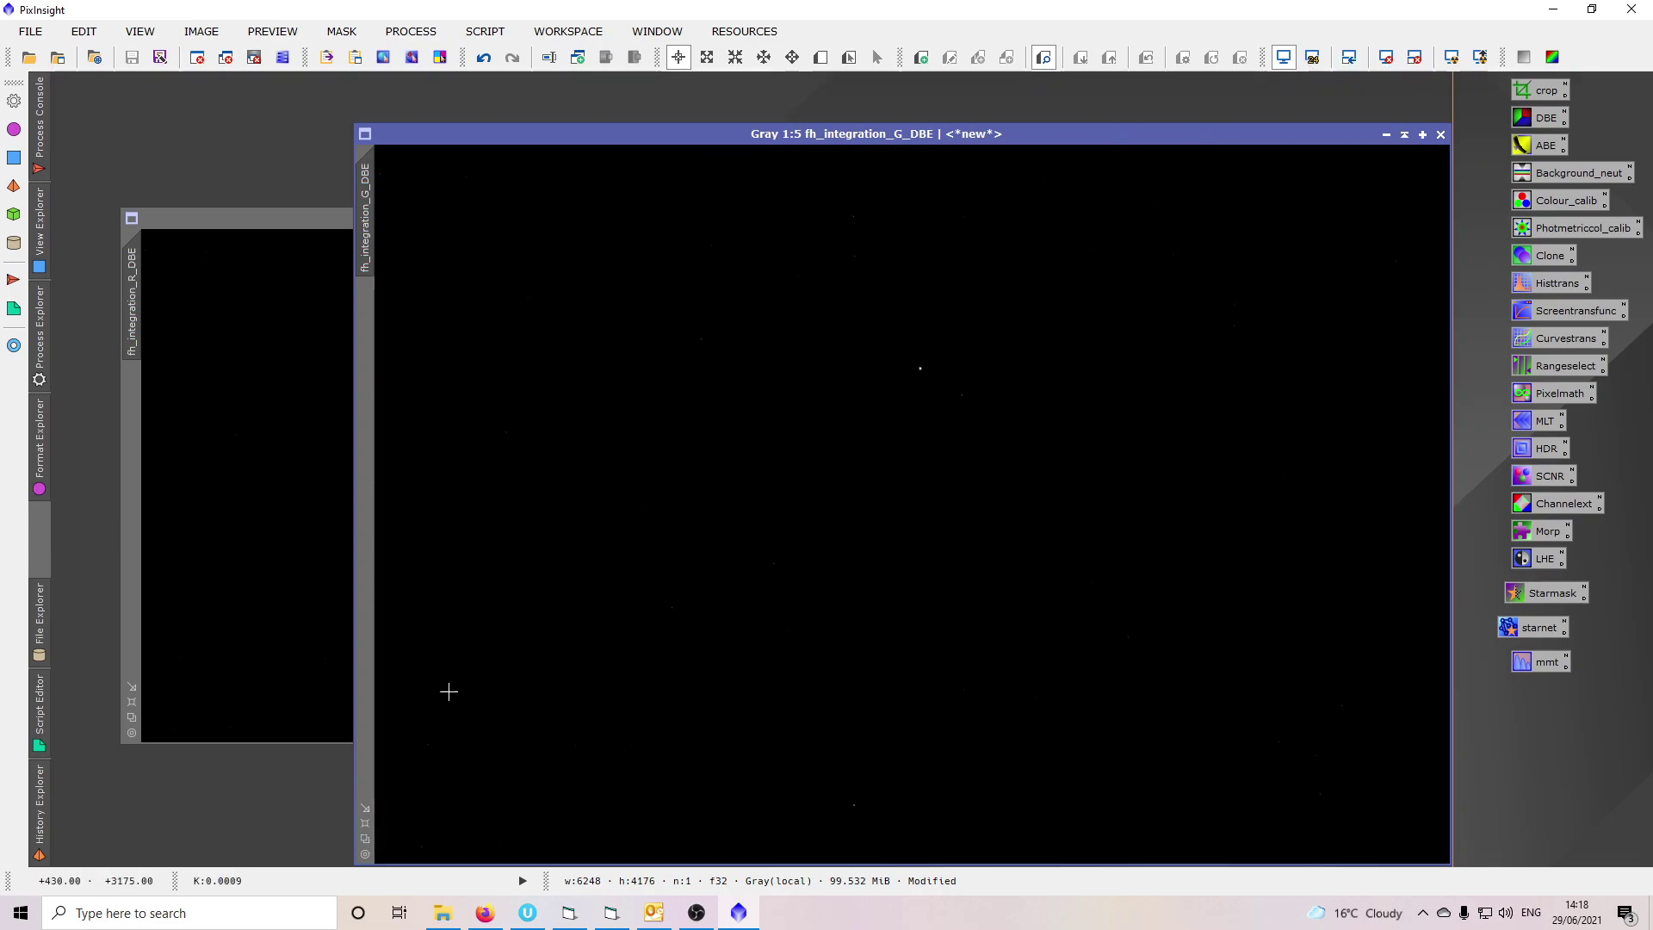
pyautogui.moveTo(596, 130); pyautogui.dragTo(554, 328)
pyautogui.click(485, 31)
pyautogui.moveTo(539, 153)
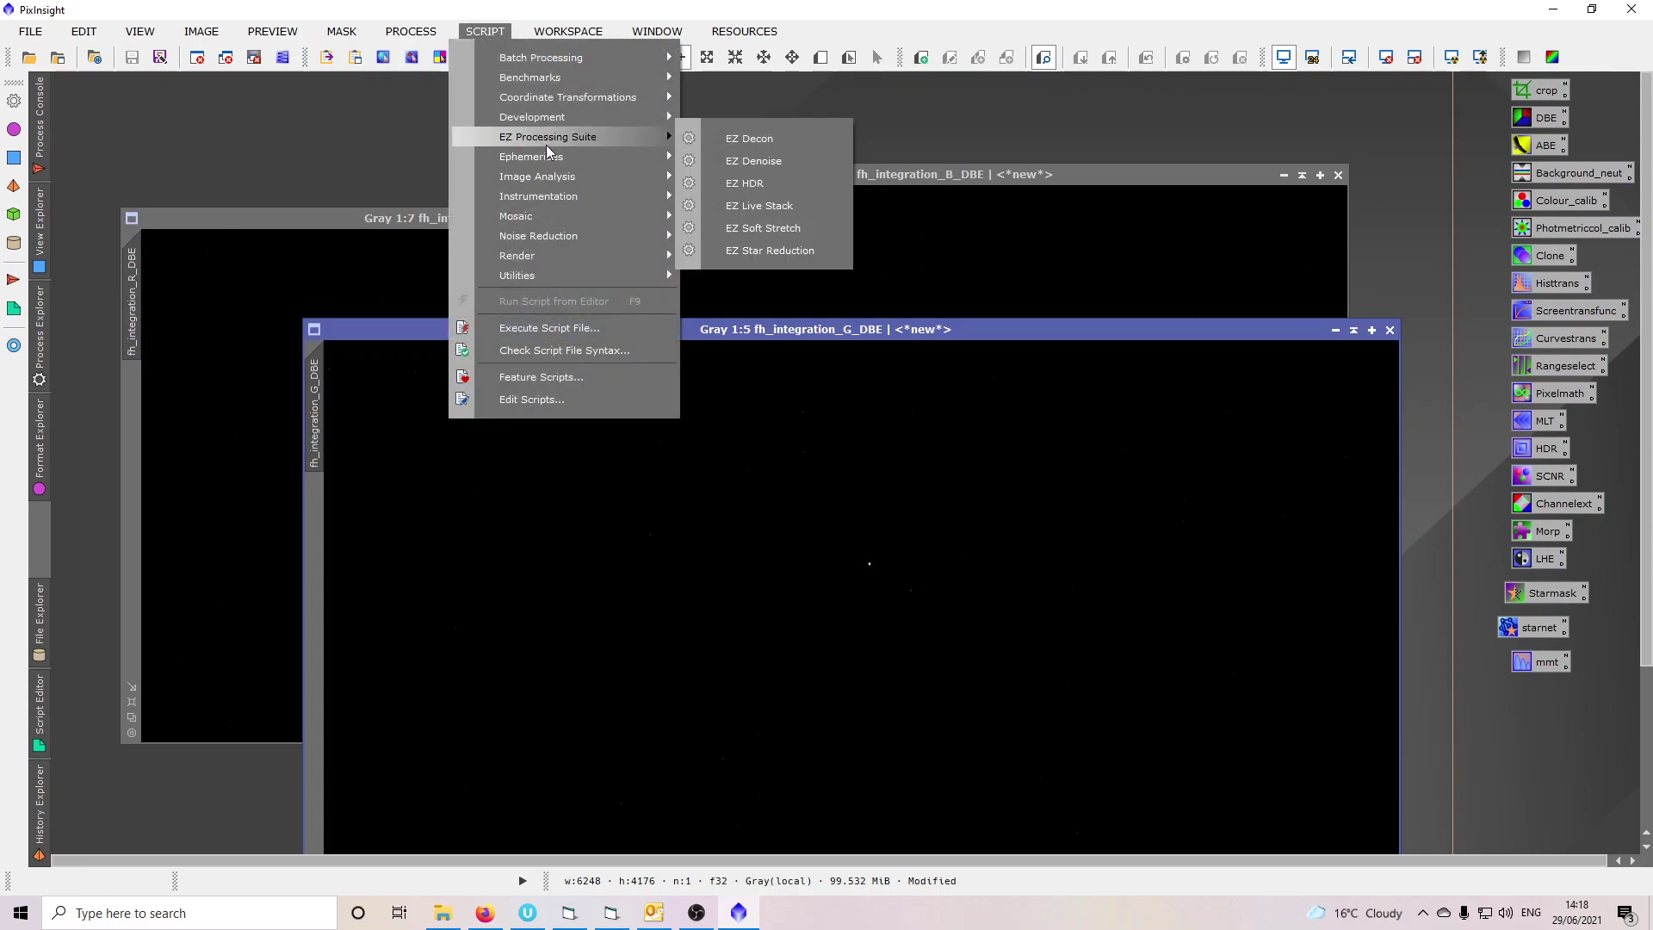
pyautogui.click(763, 227)
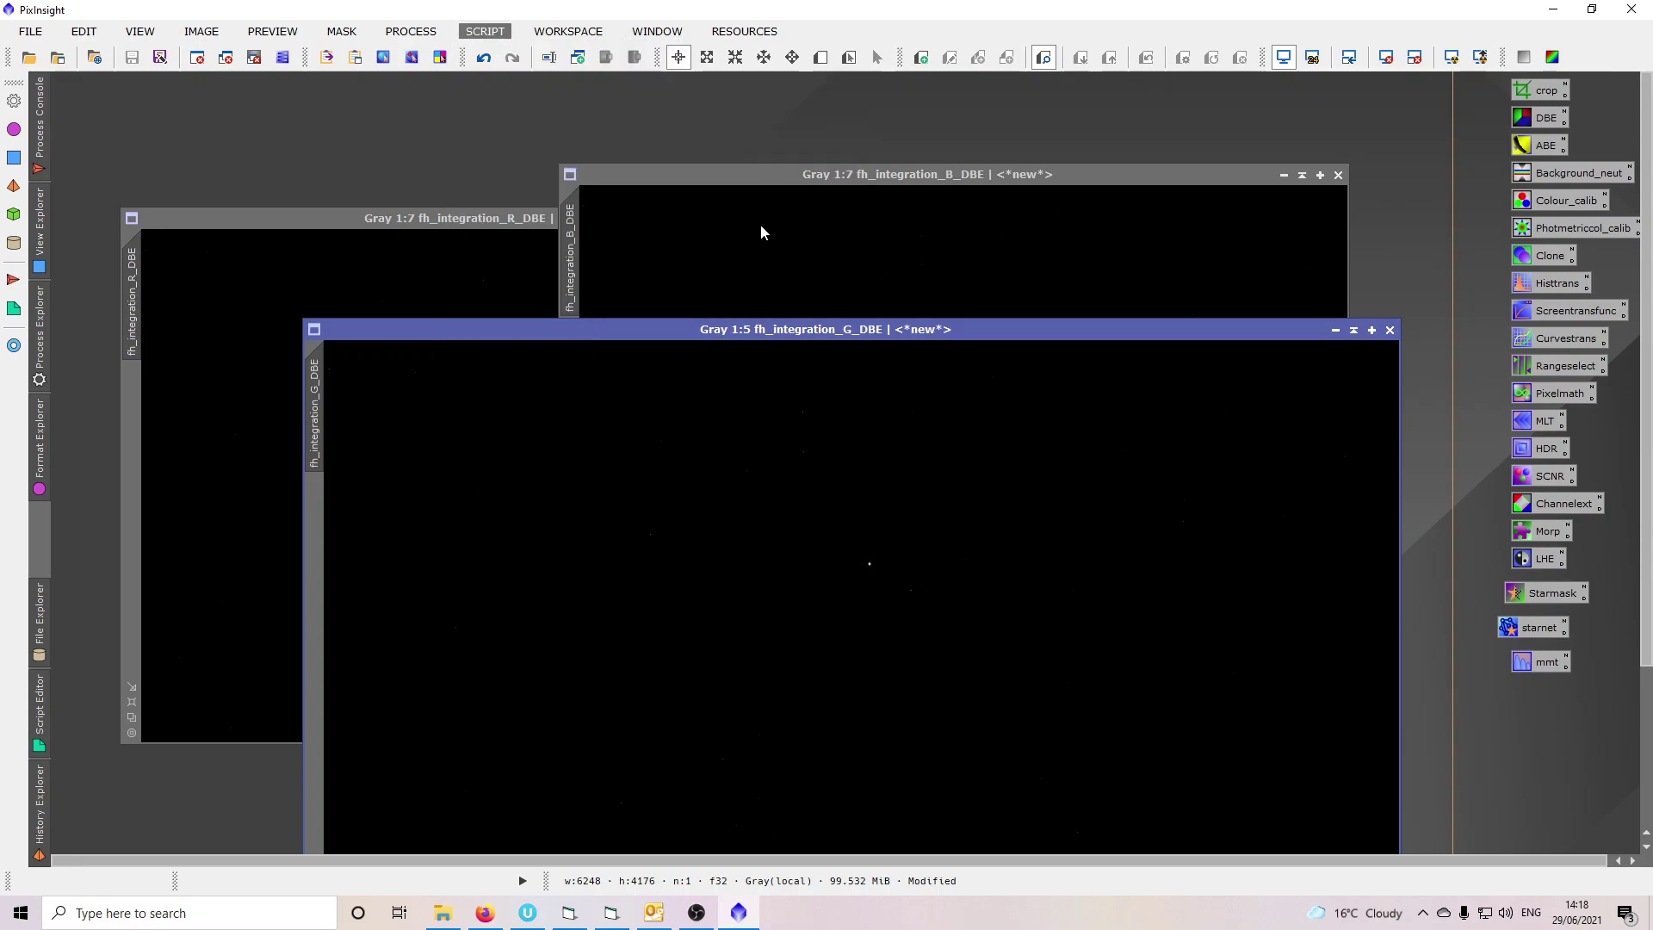
pyautogui.click(852, 519)
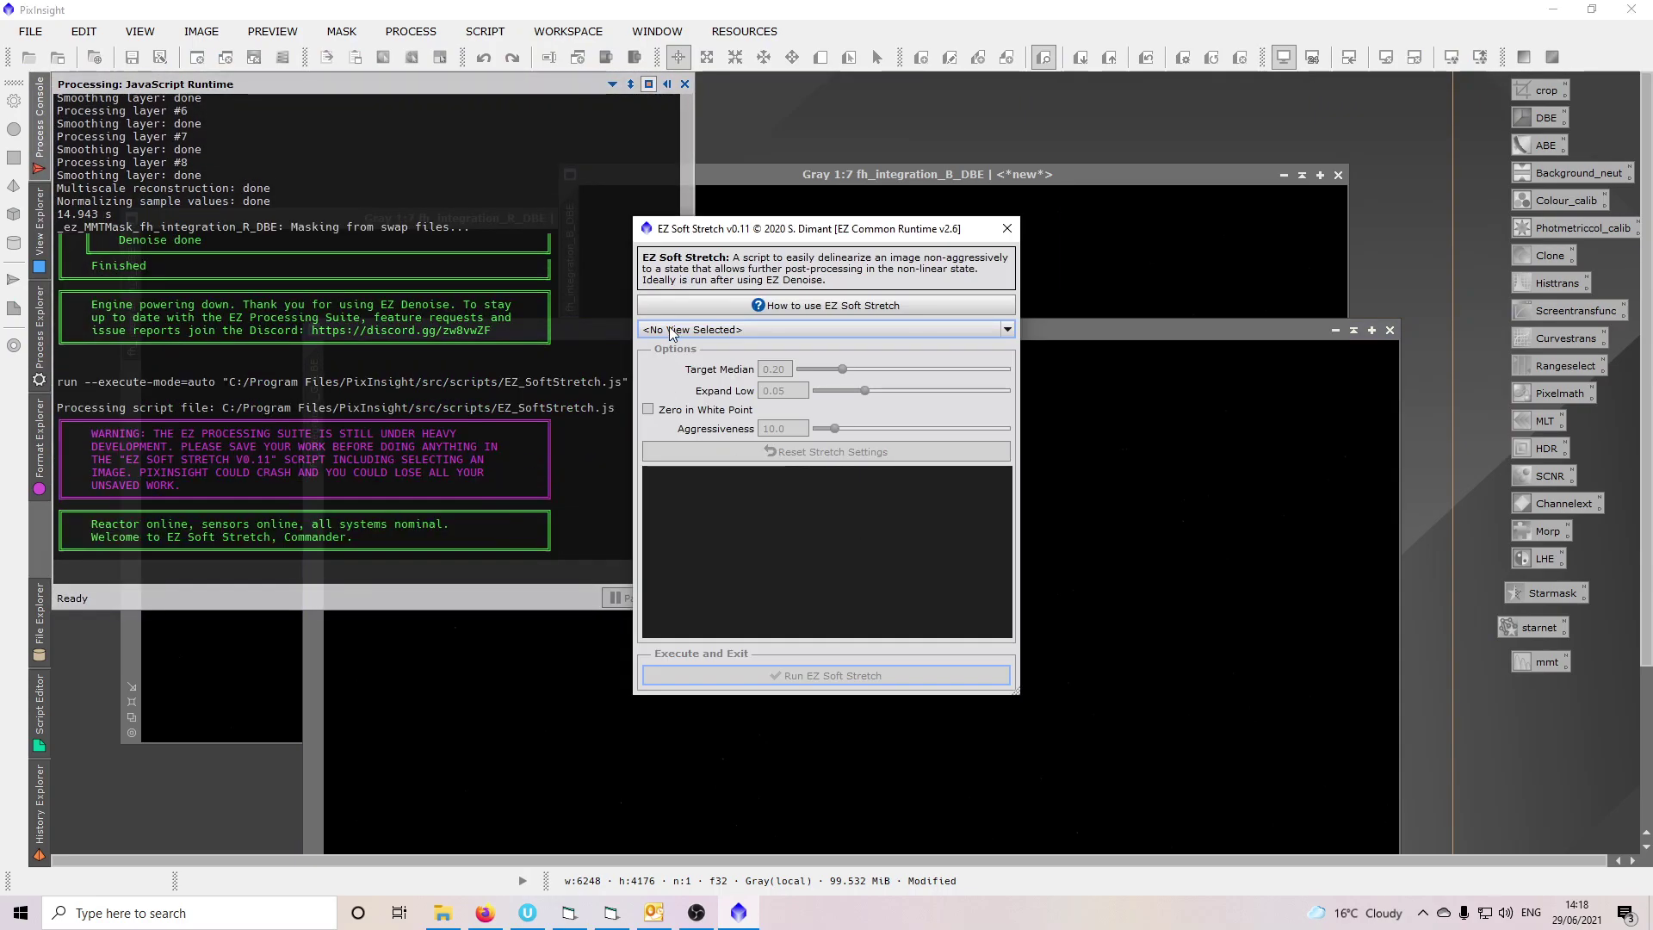
pyautogui.click(686, 329)
pyautogui.click(702, 364)
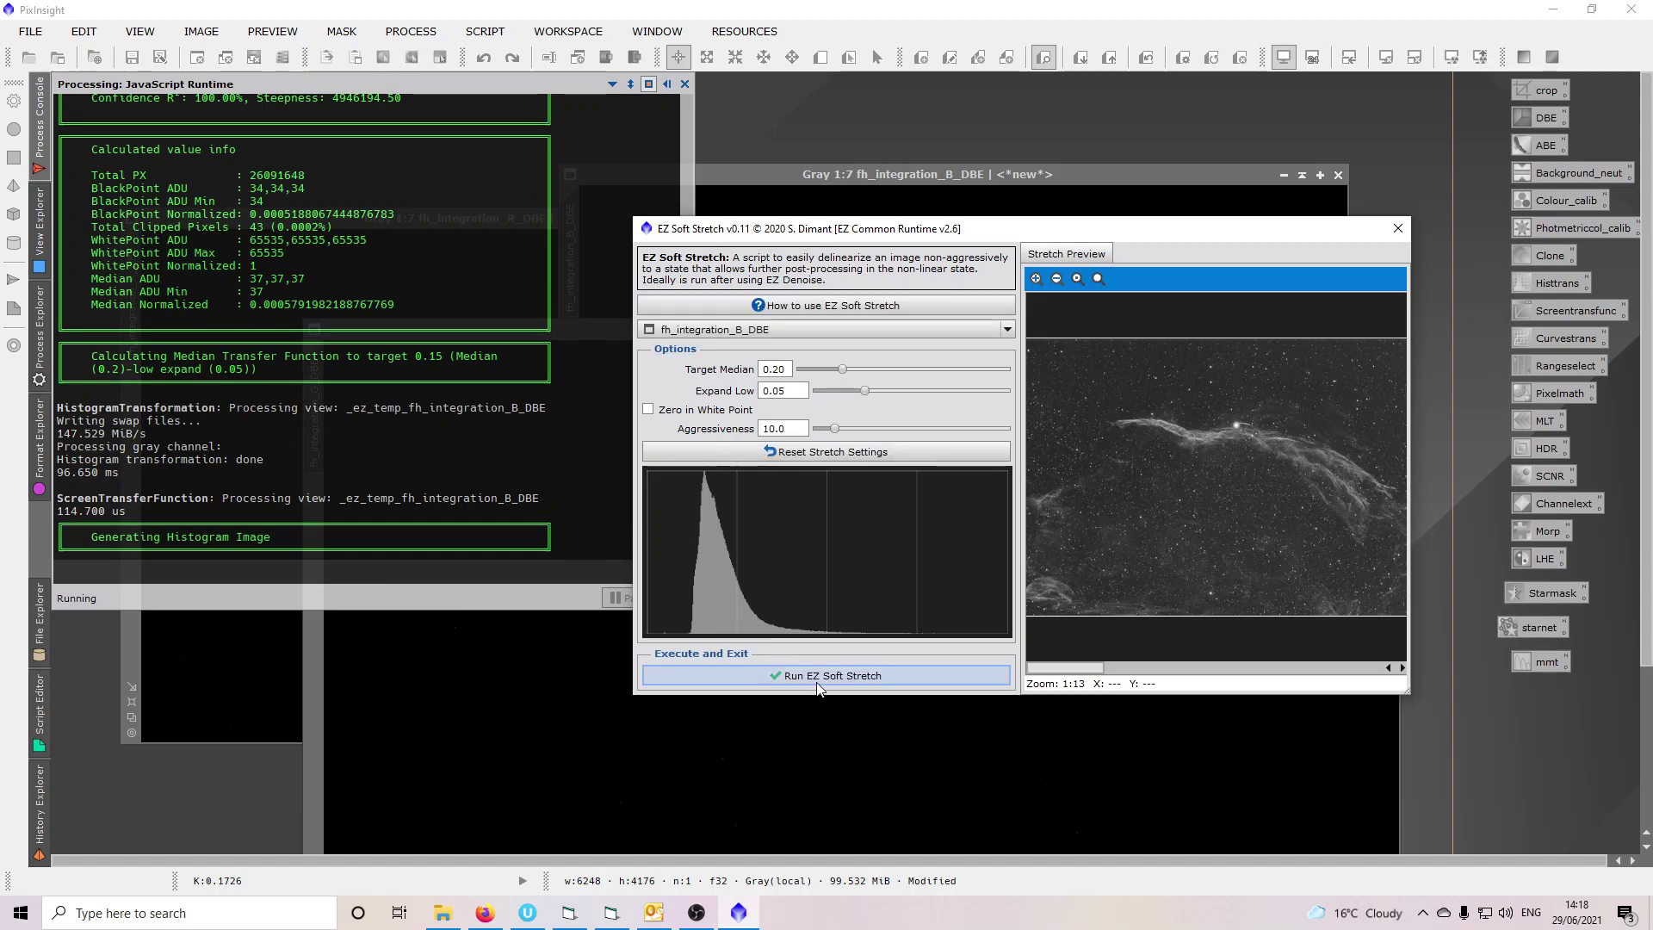
pyautogui.click(816, 682)
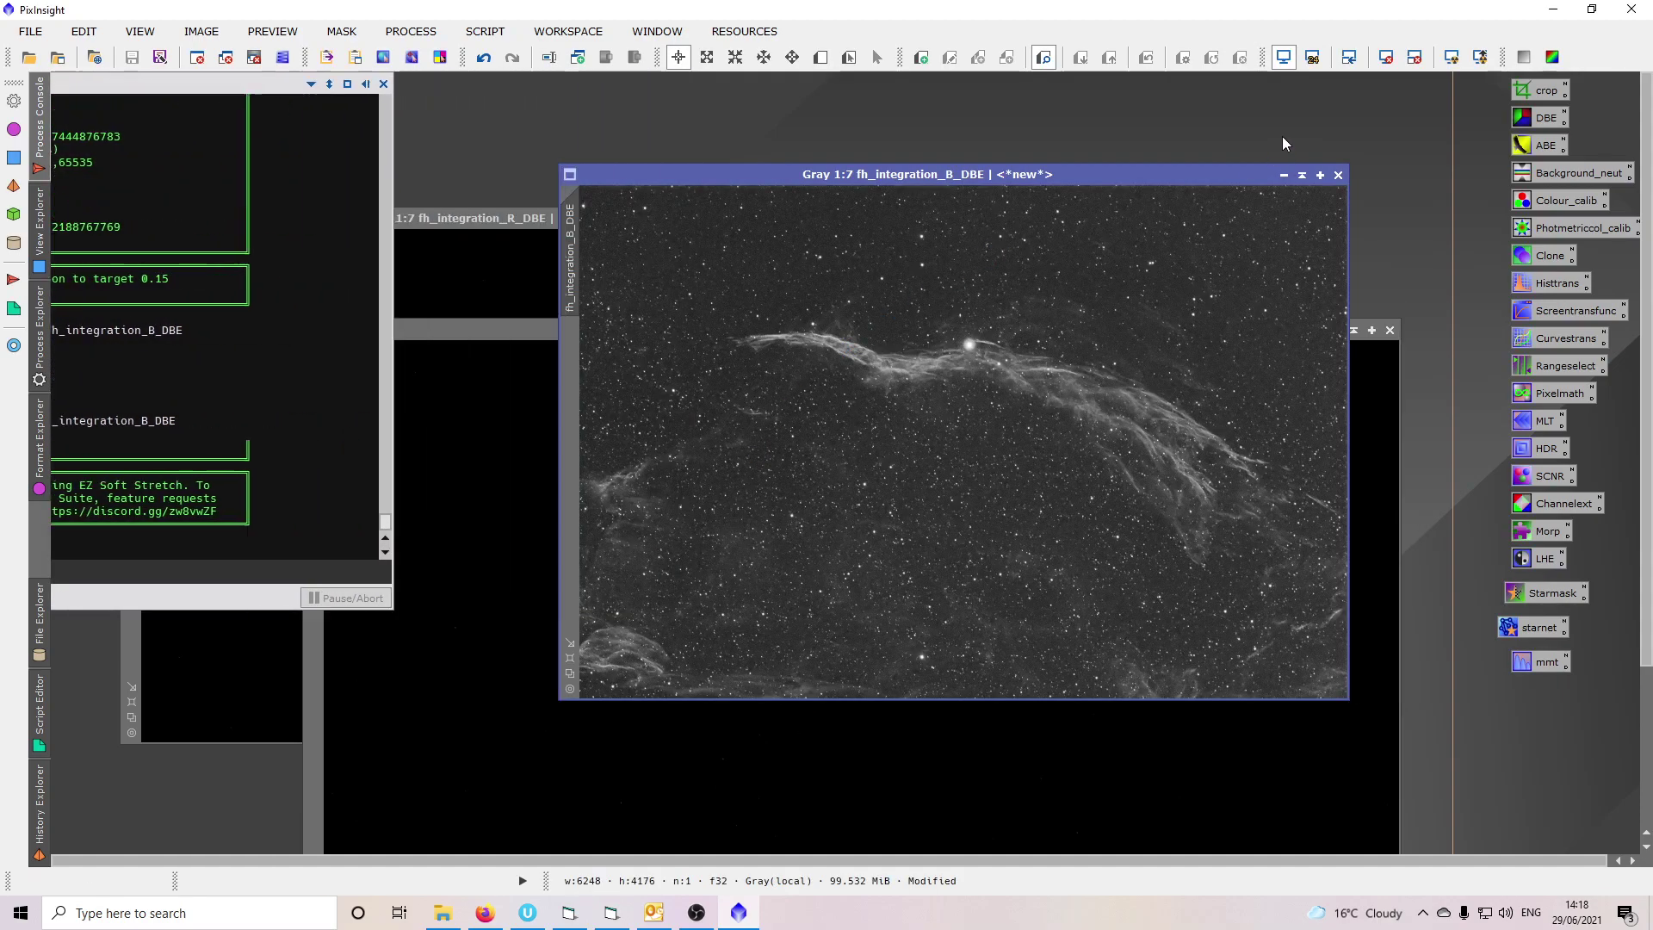
pyautogui.click(1282, 176)
# Run EZ Soft Stretch on fh_integration_G_DBE and set the stretched image aside.
pyautogui.click(485, 31)
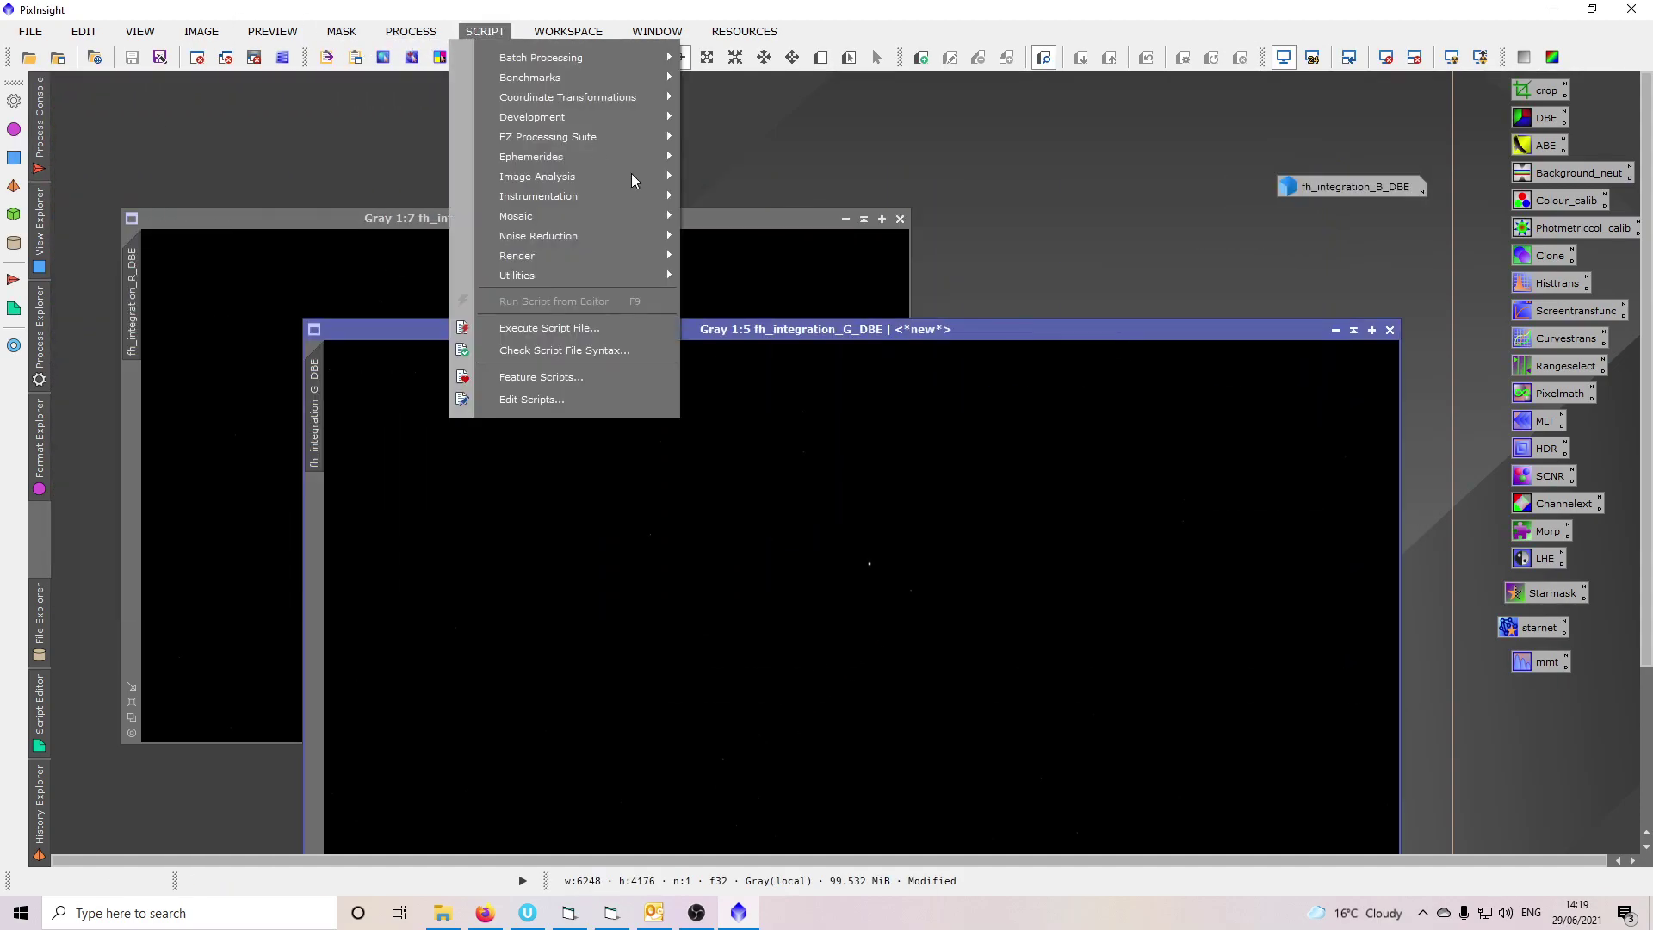
pyautogui.moveTo(556, 138)
pyautogui.click(779, 226)
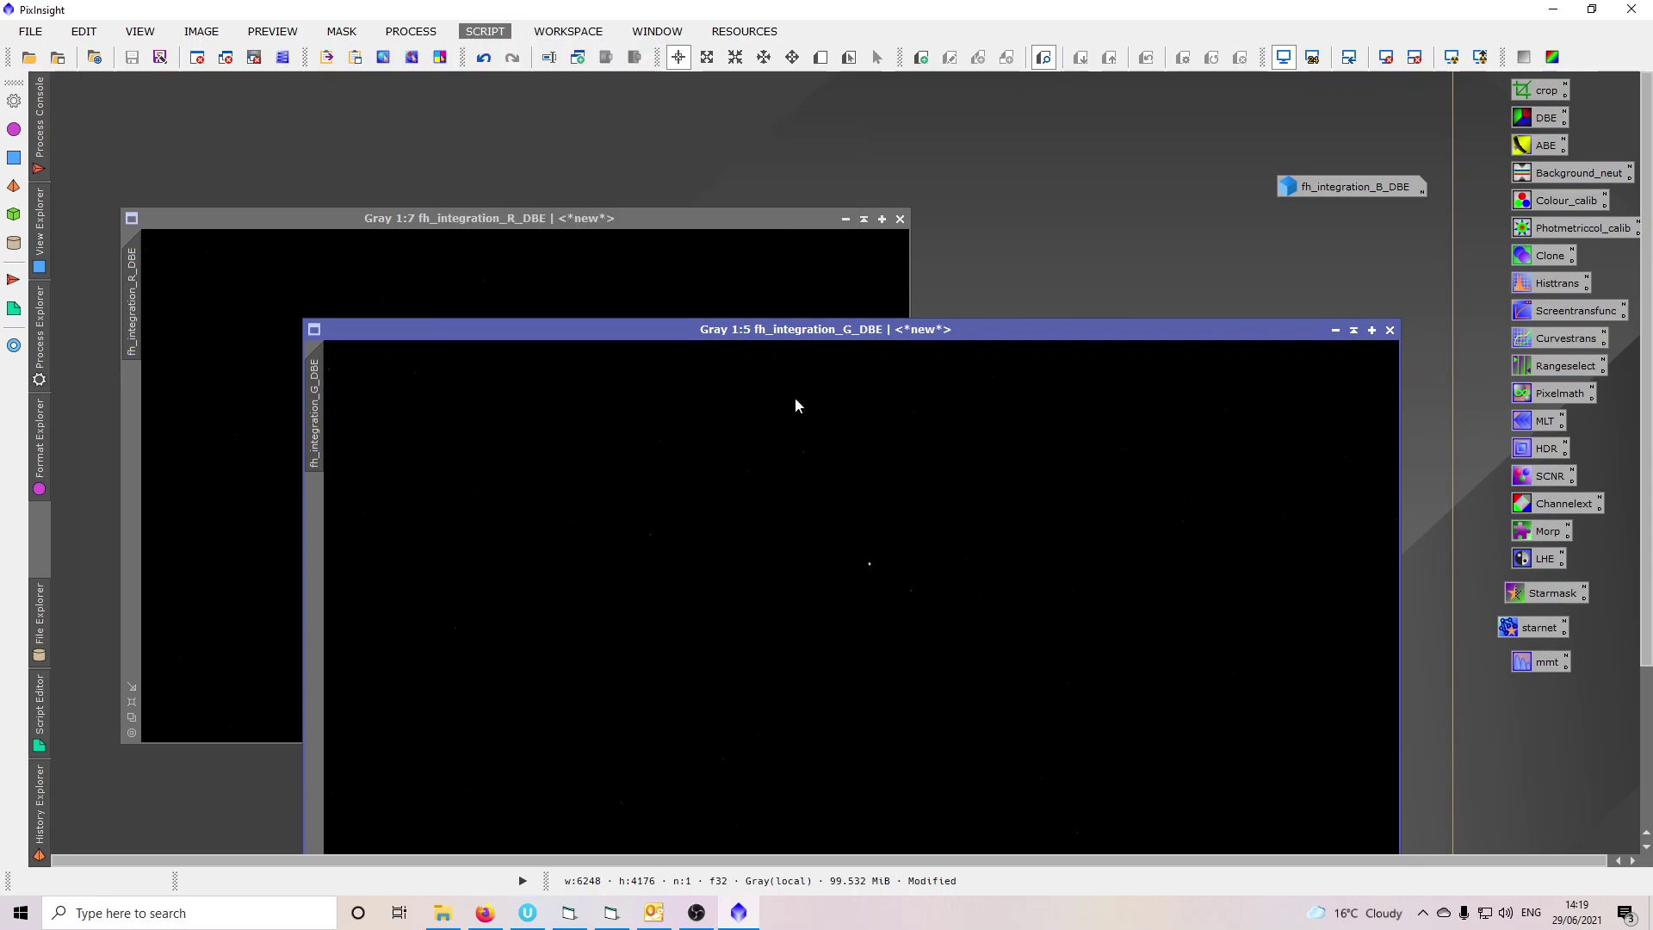
pyautogui.click(810, 514)
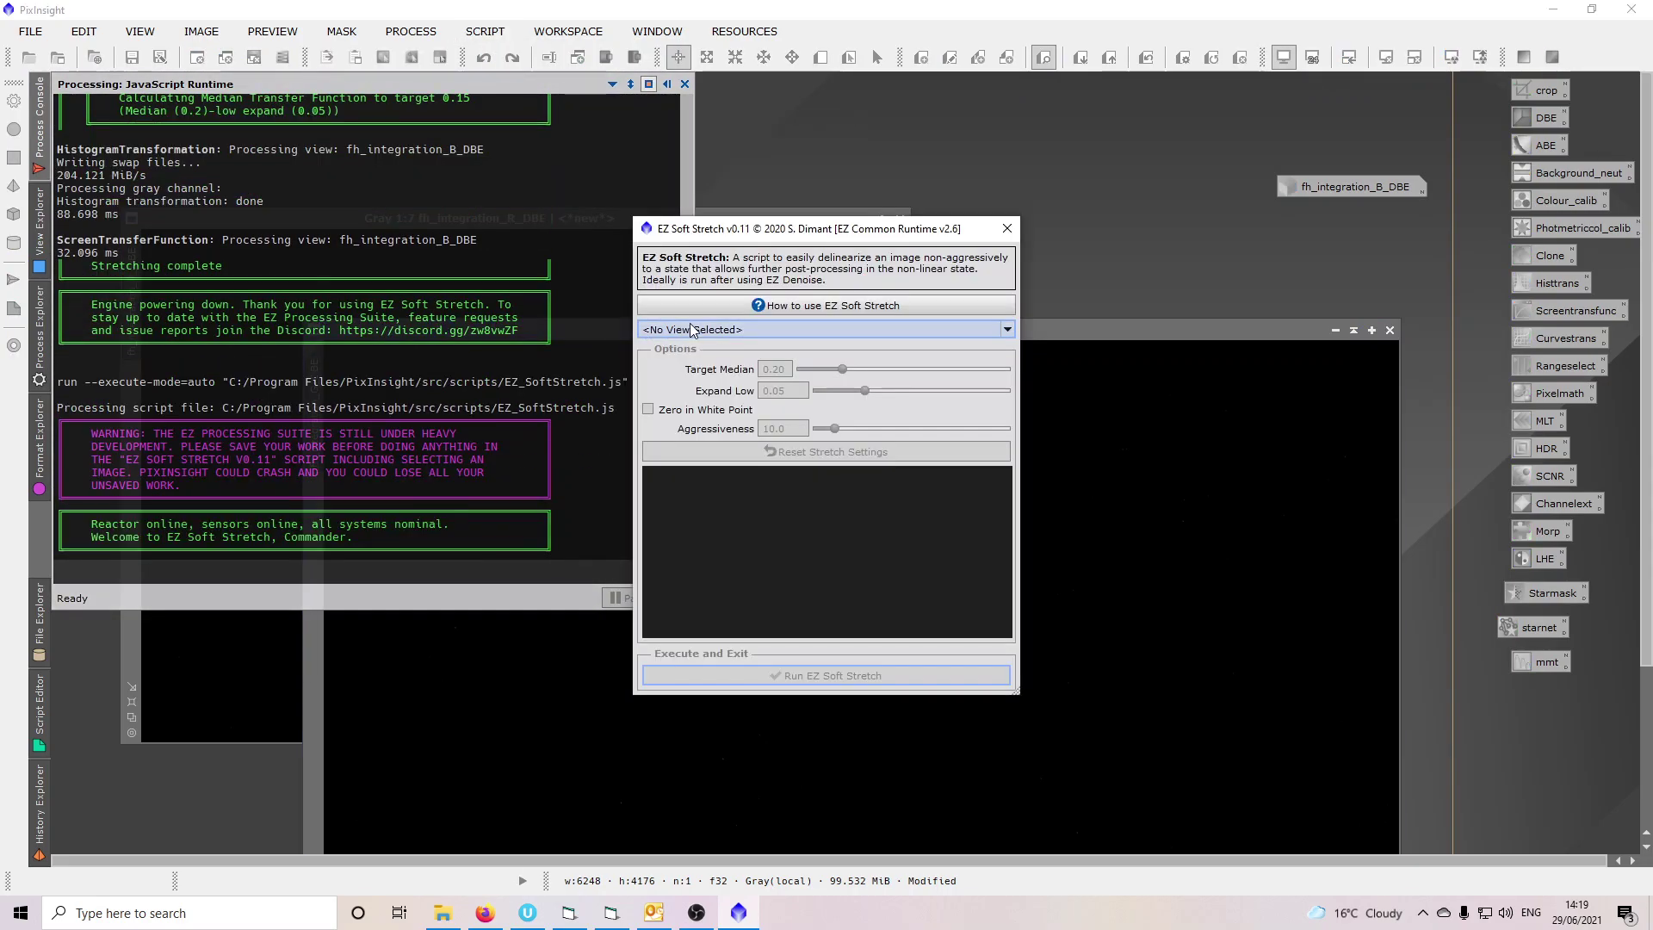
pyautogui.click(691, 330)
pyautogui.click(695, 378)
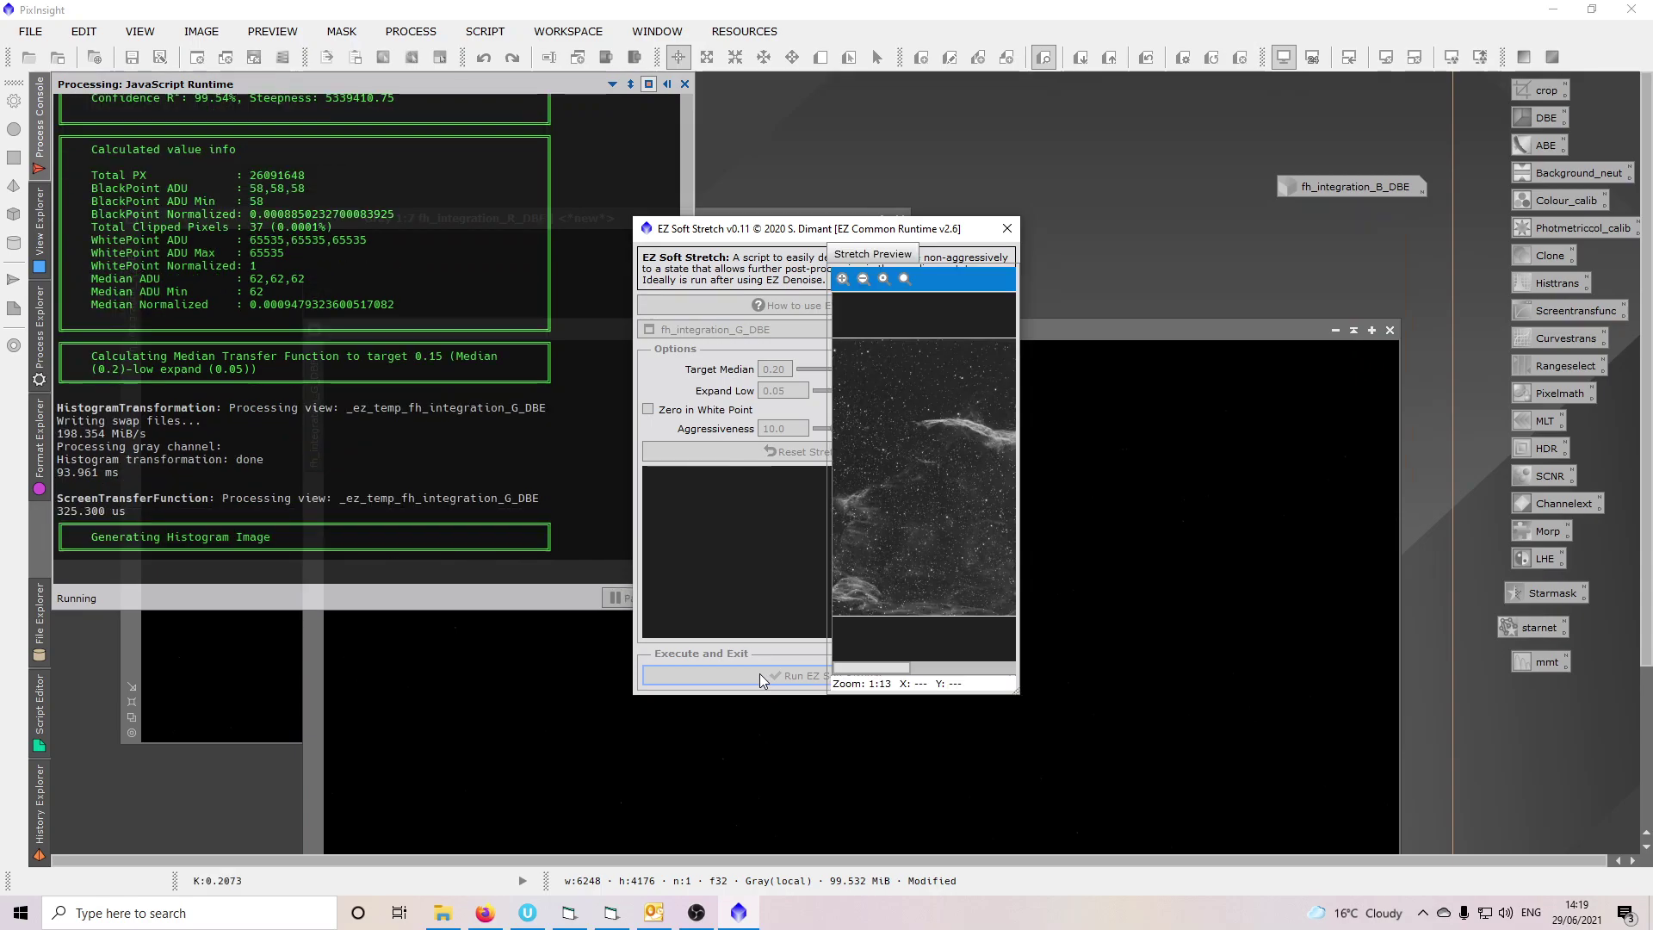
pyautogui.click(763, 677)
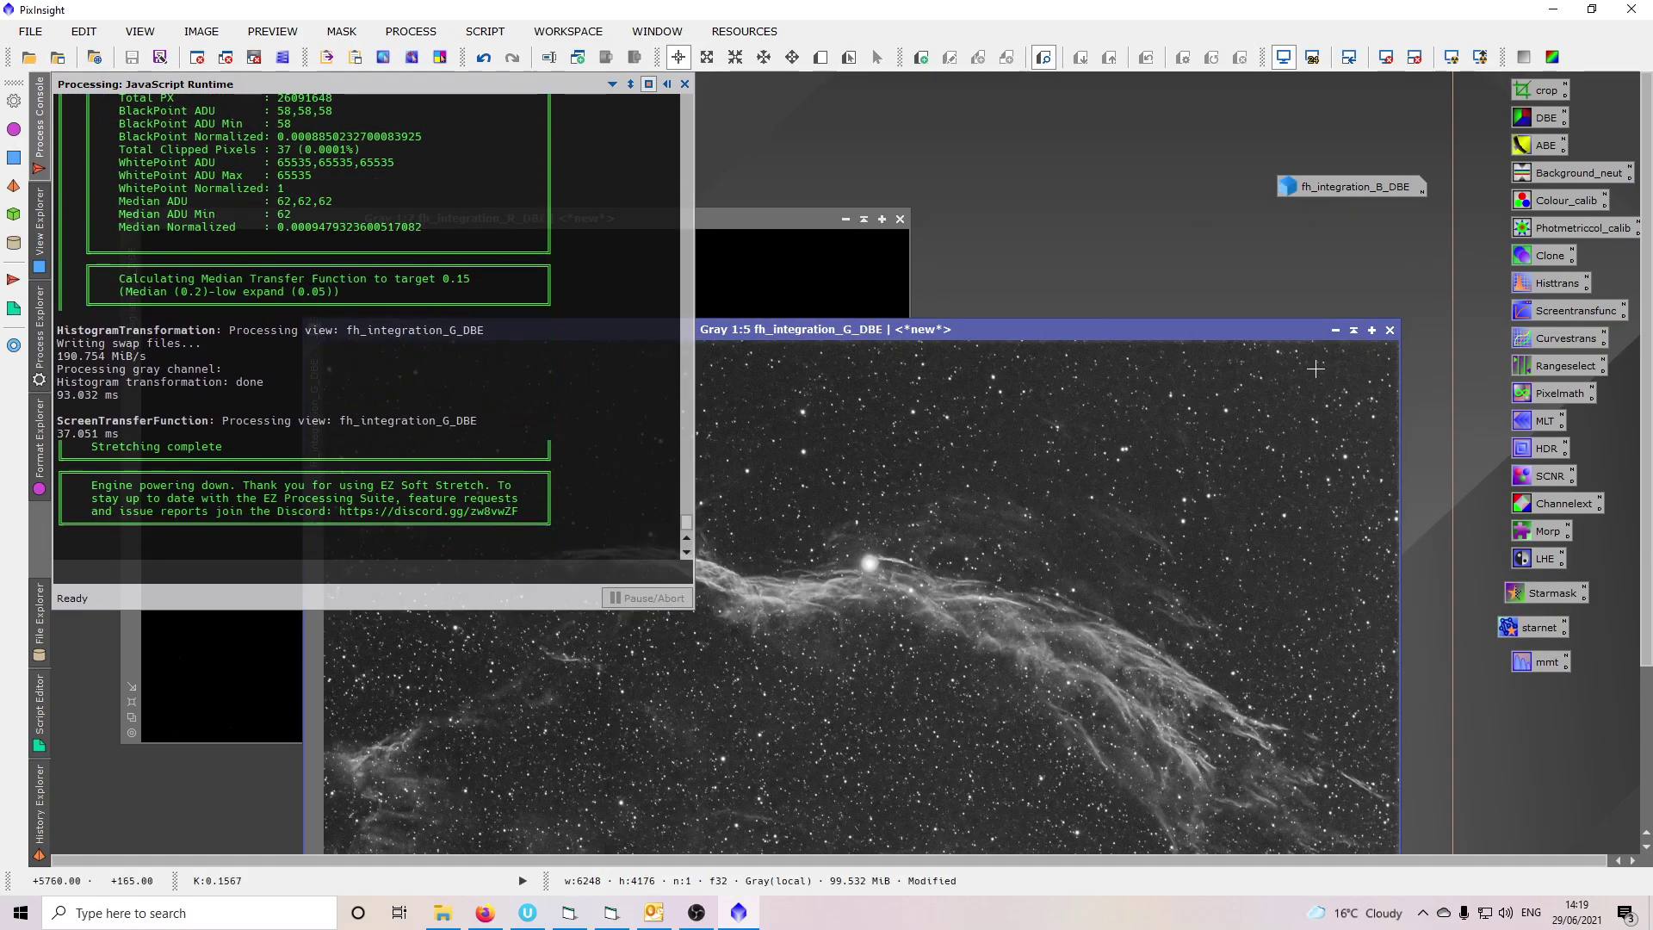
pyautogui.click(1335, 330)
# Run EZ Soft Stretch on fh_integration_R_DBE.
pyautogui.click(484, 32)
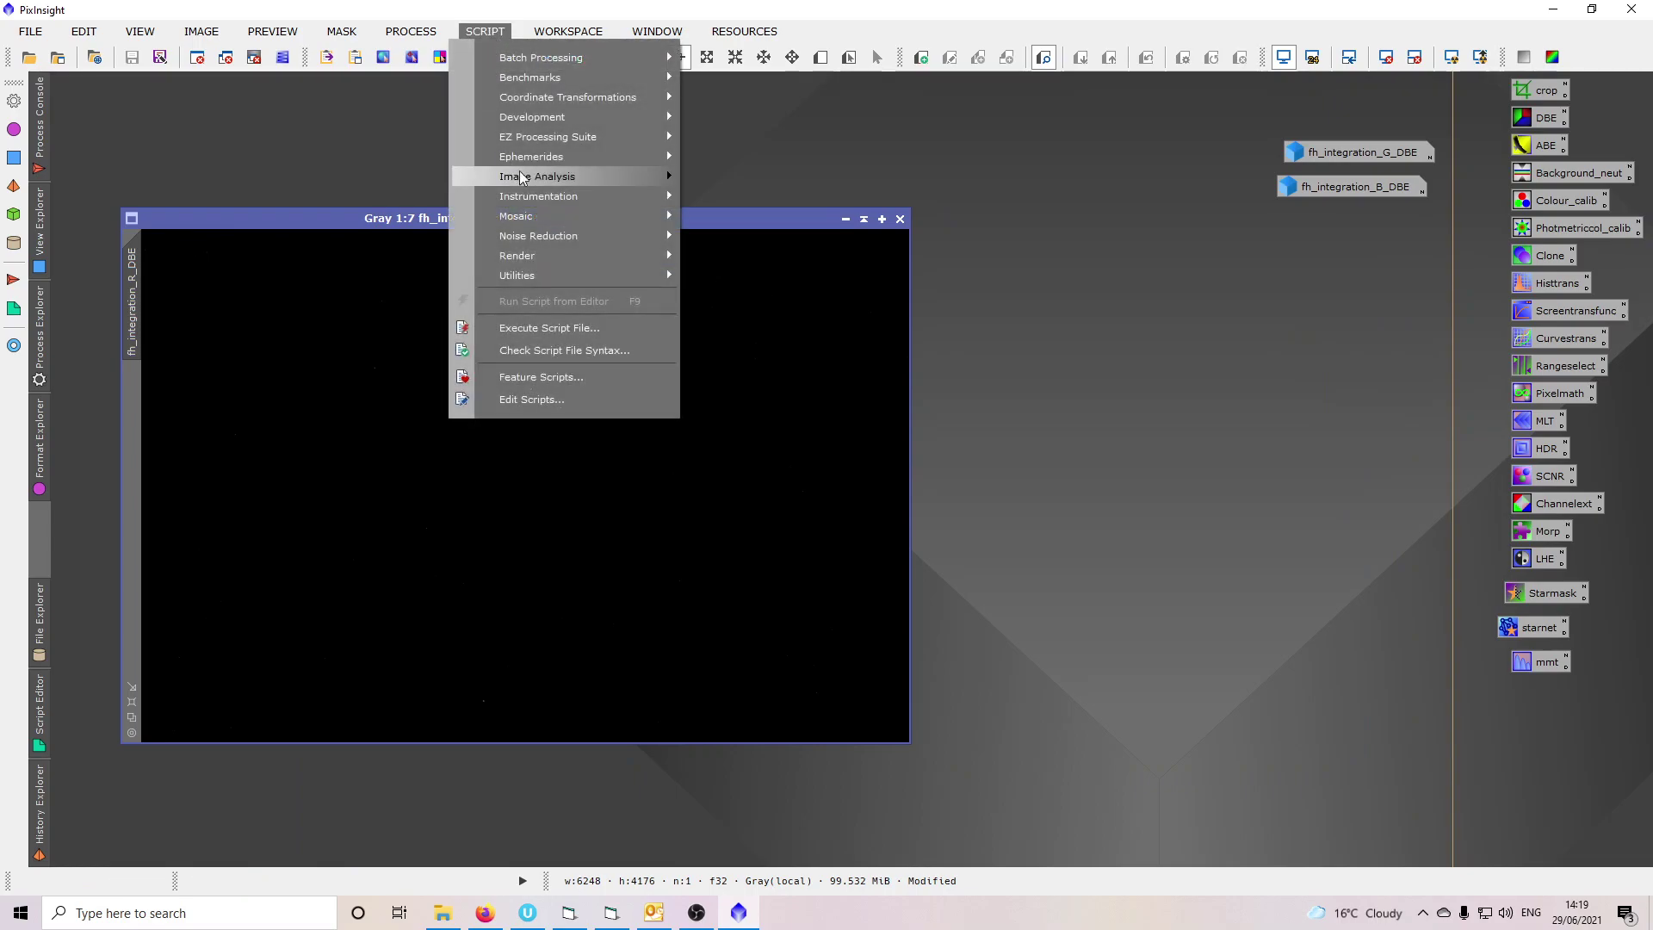
pyautogui.moveTo(551, 137)
pyautogui.click(726, 234)
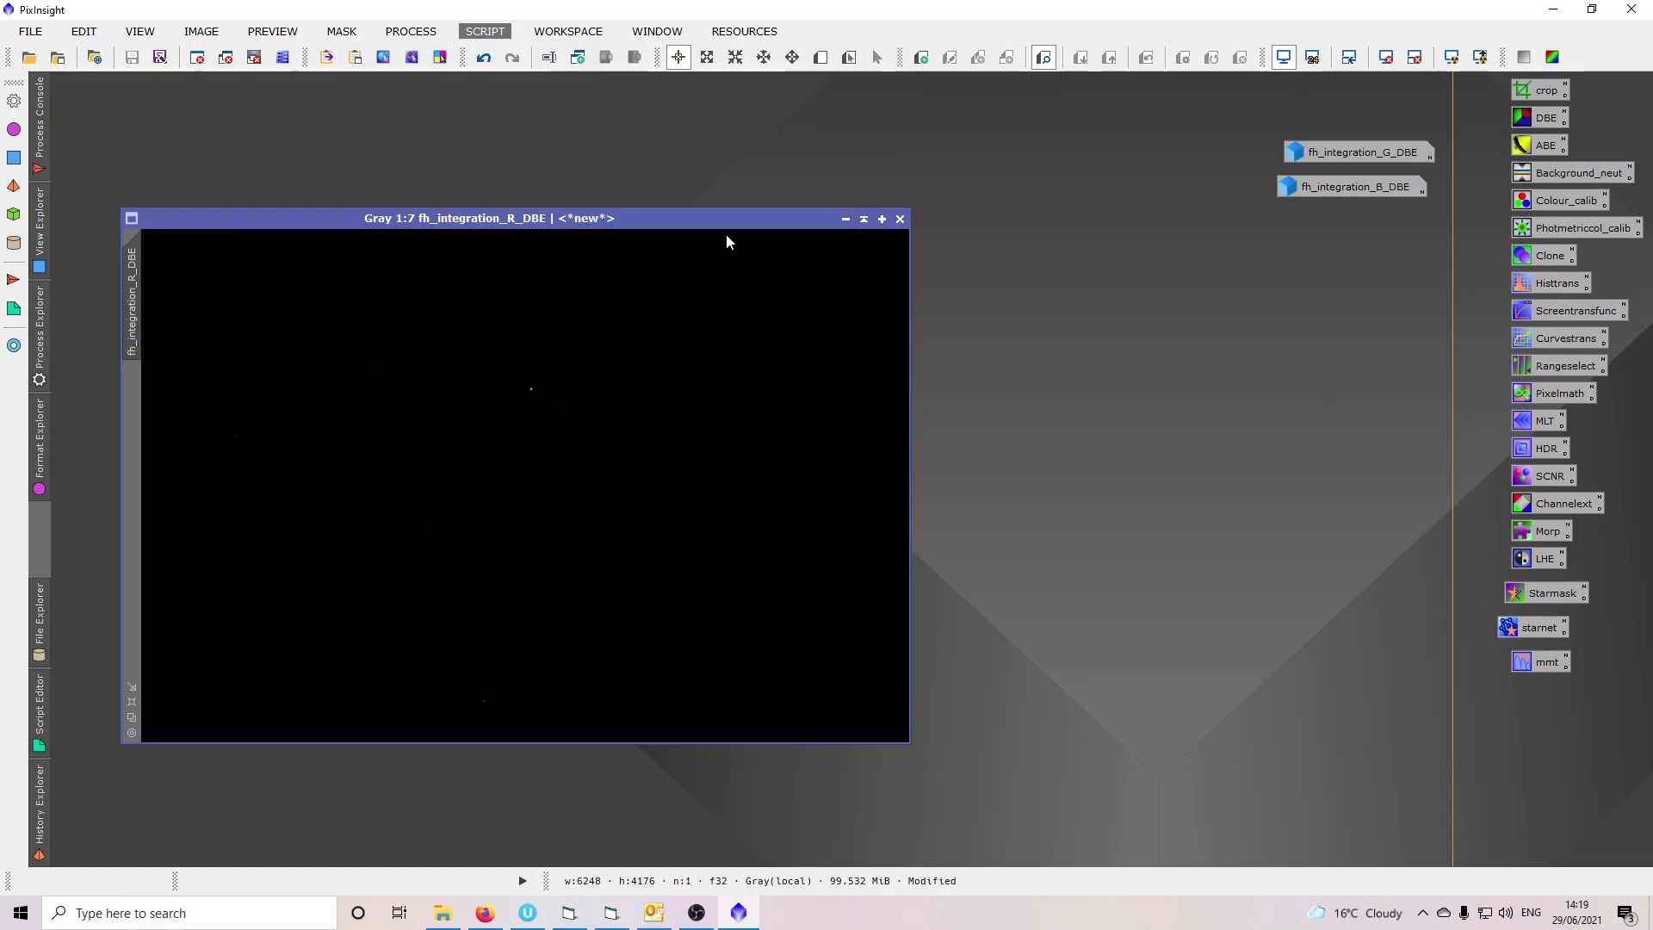
pyautogui.click(758, 513)
pyautogui.click(740, 466)
pyautogui.click(740, 526)
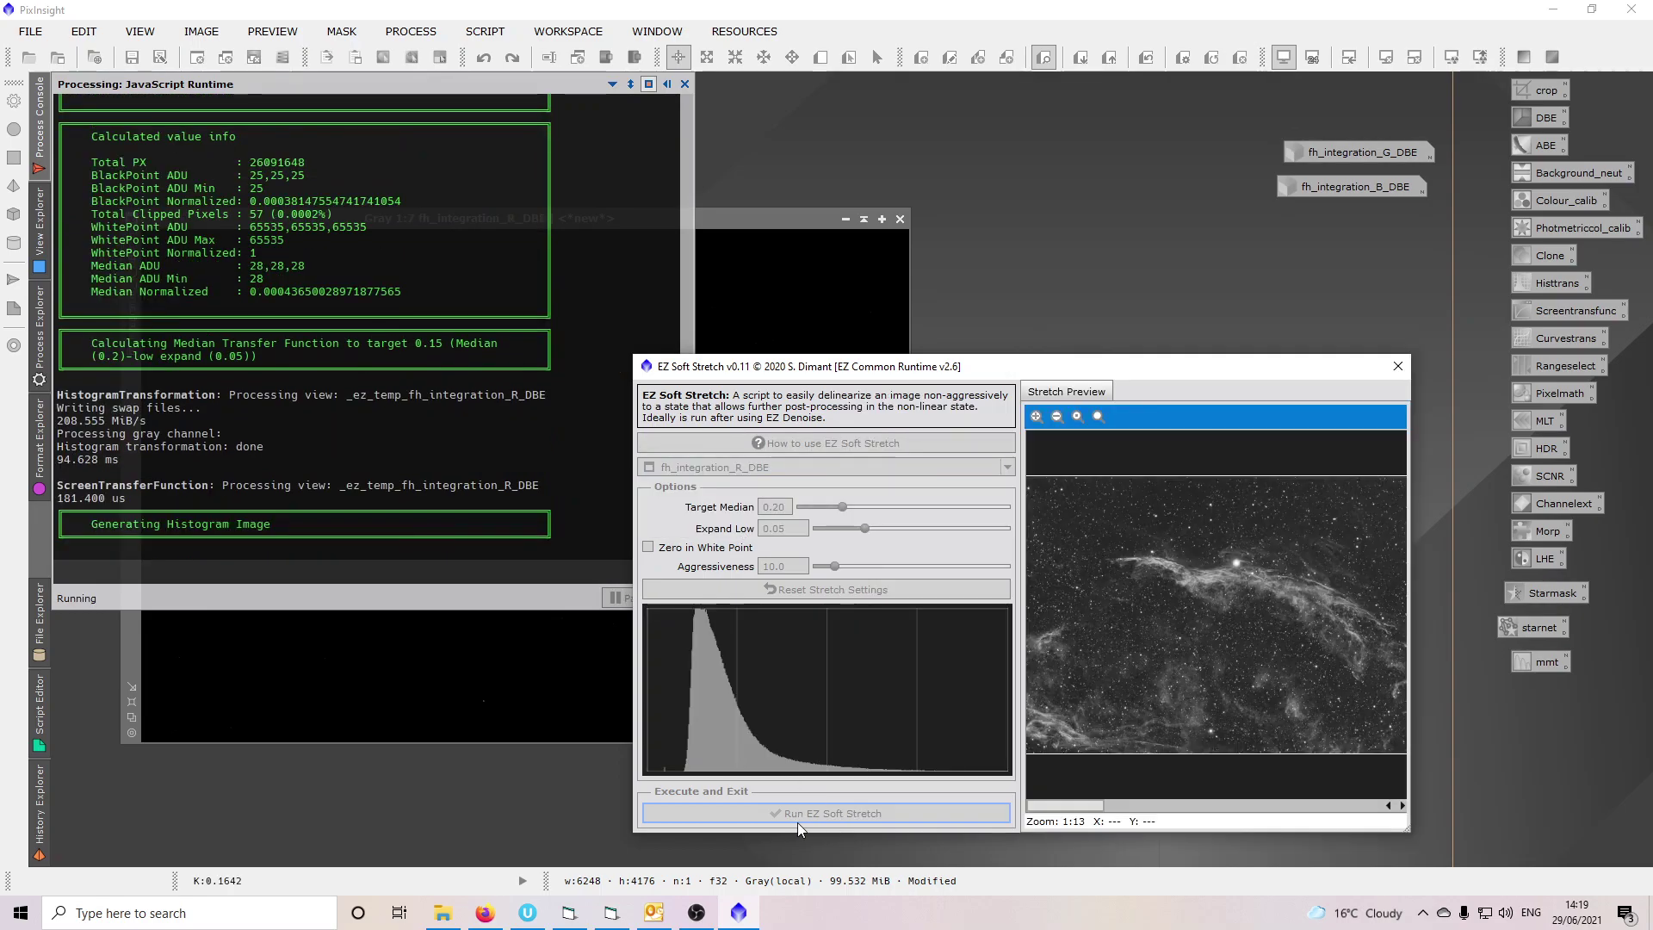
pyautogui.click(798, 818)
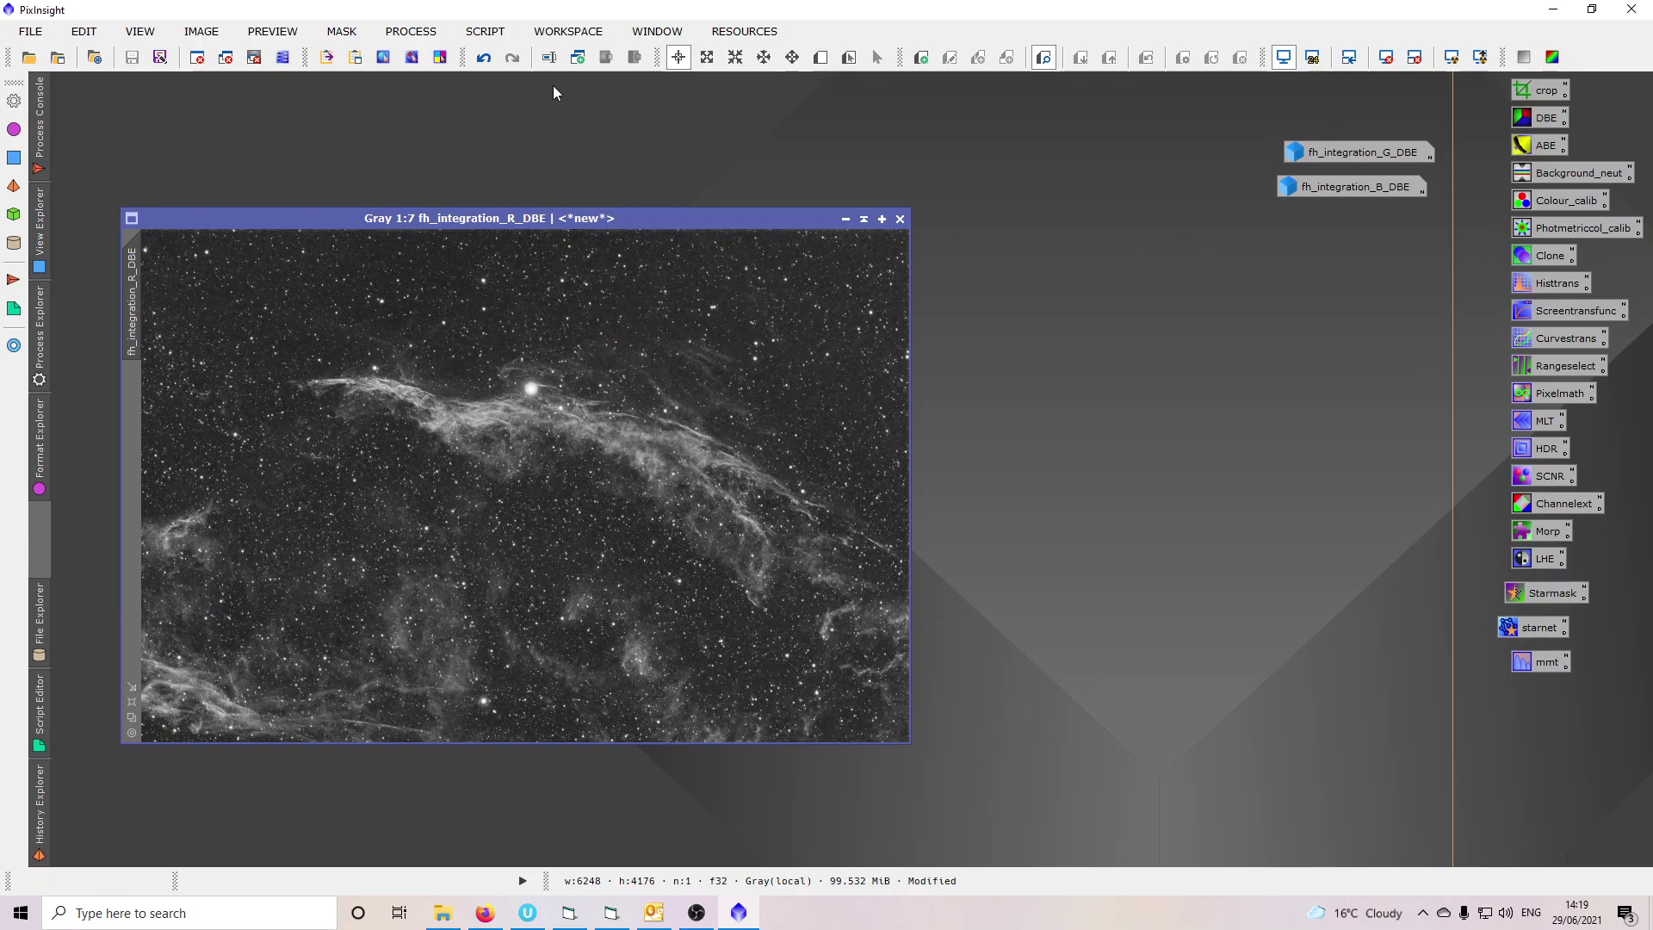
pyautogui.click(411, 31)
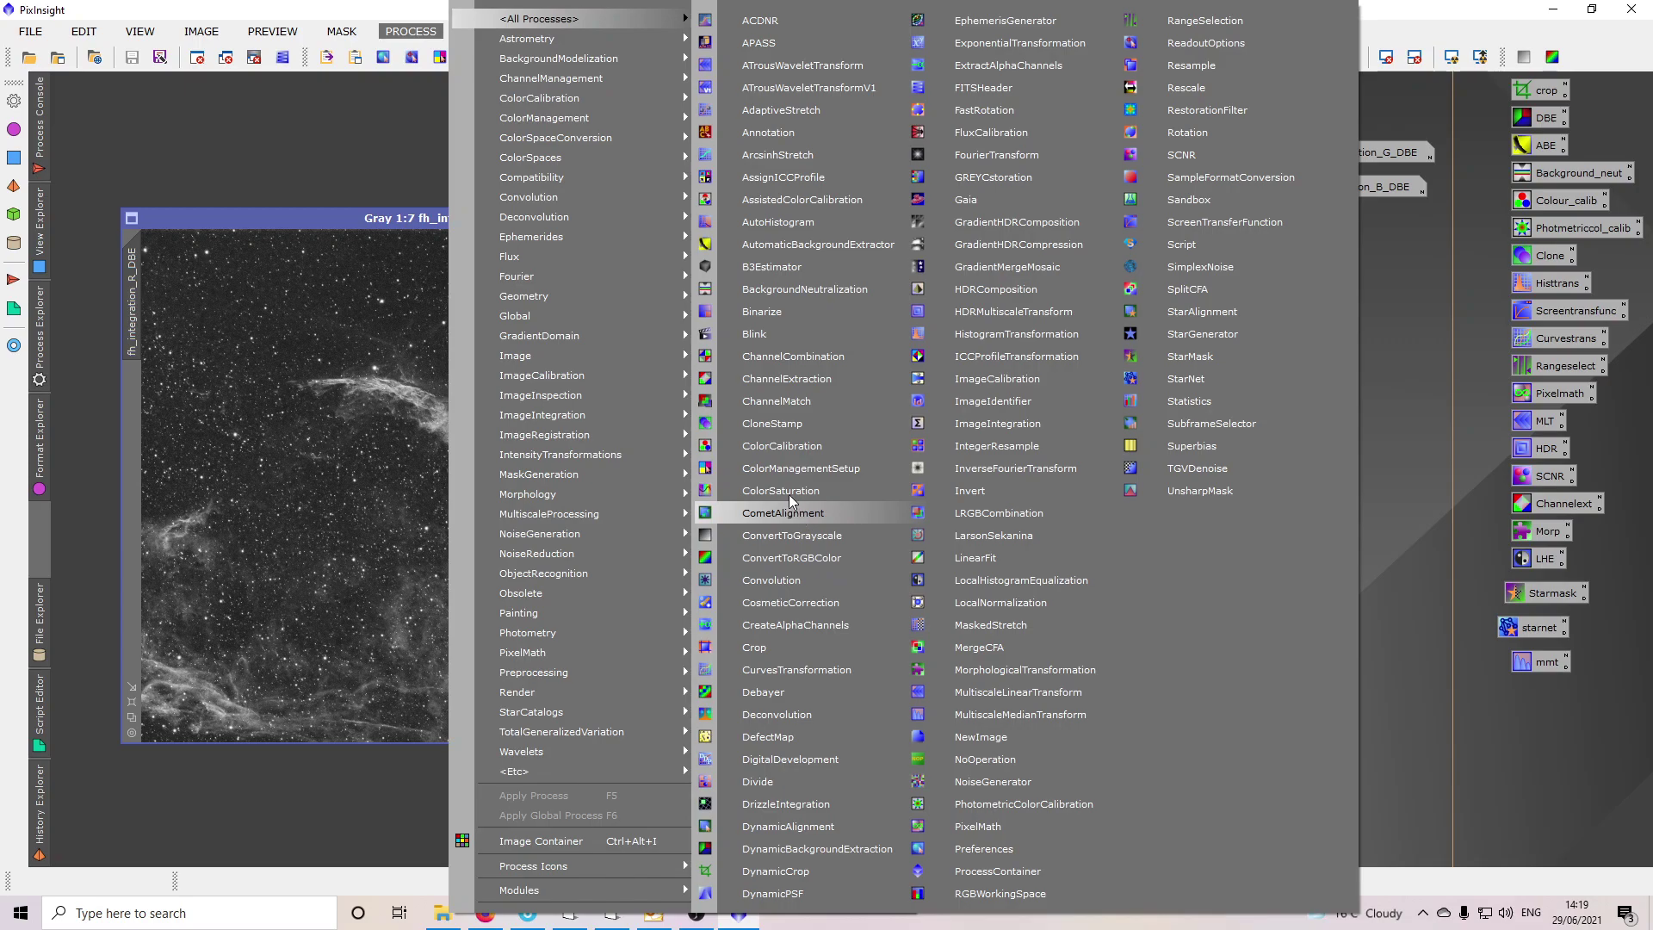
# In ChannelCombination, set fh_integration_R_DBE as the red source and G_DBE as the green source.
pyautogui.click(784, 358)
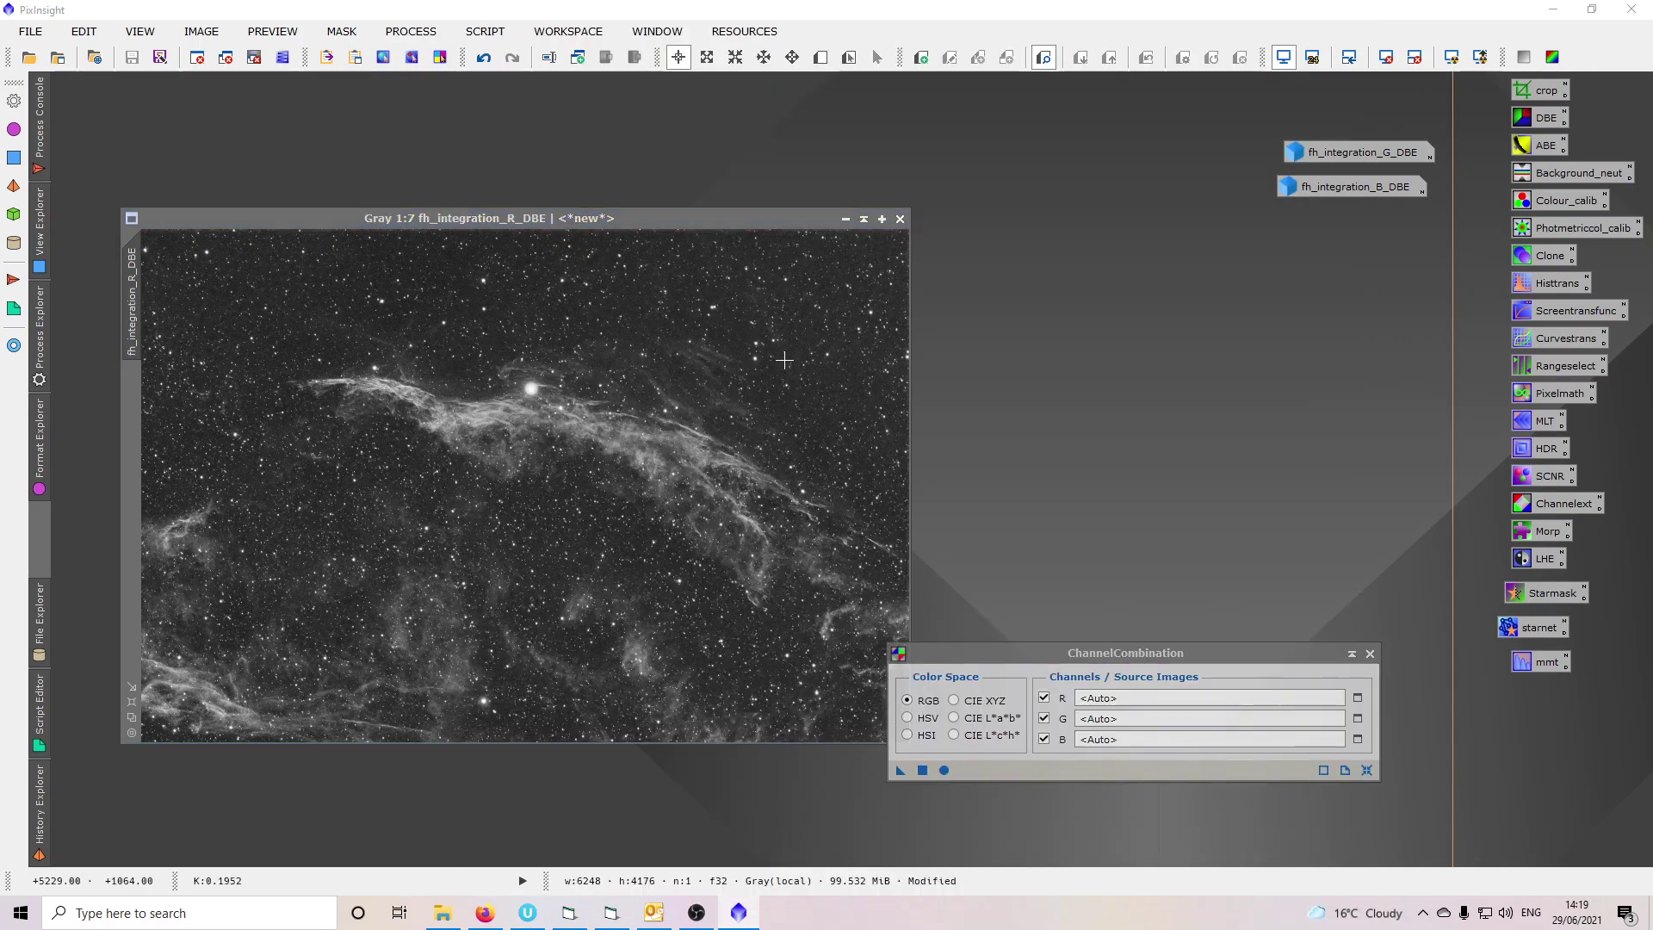
pyautogui.moveTo(1171, 654); pyautogui.dragTo(1166, 467)
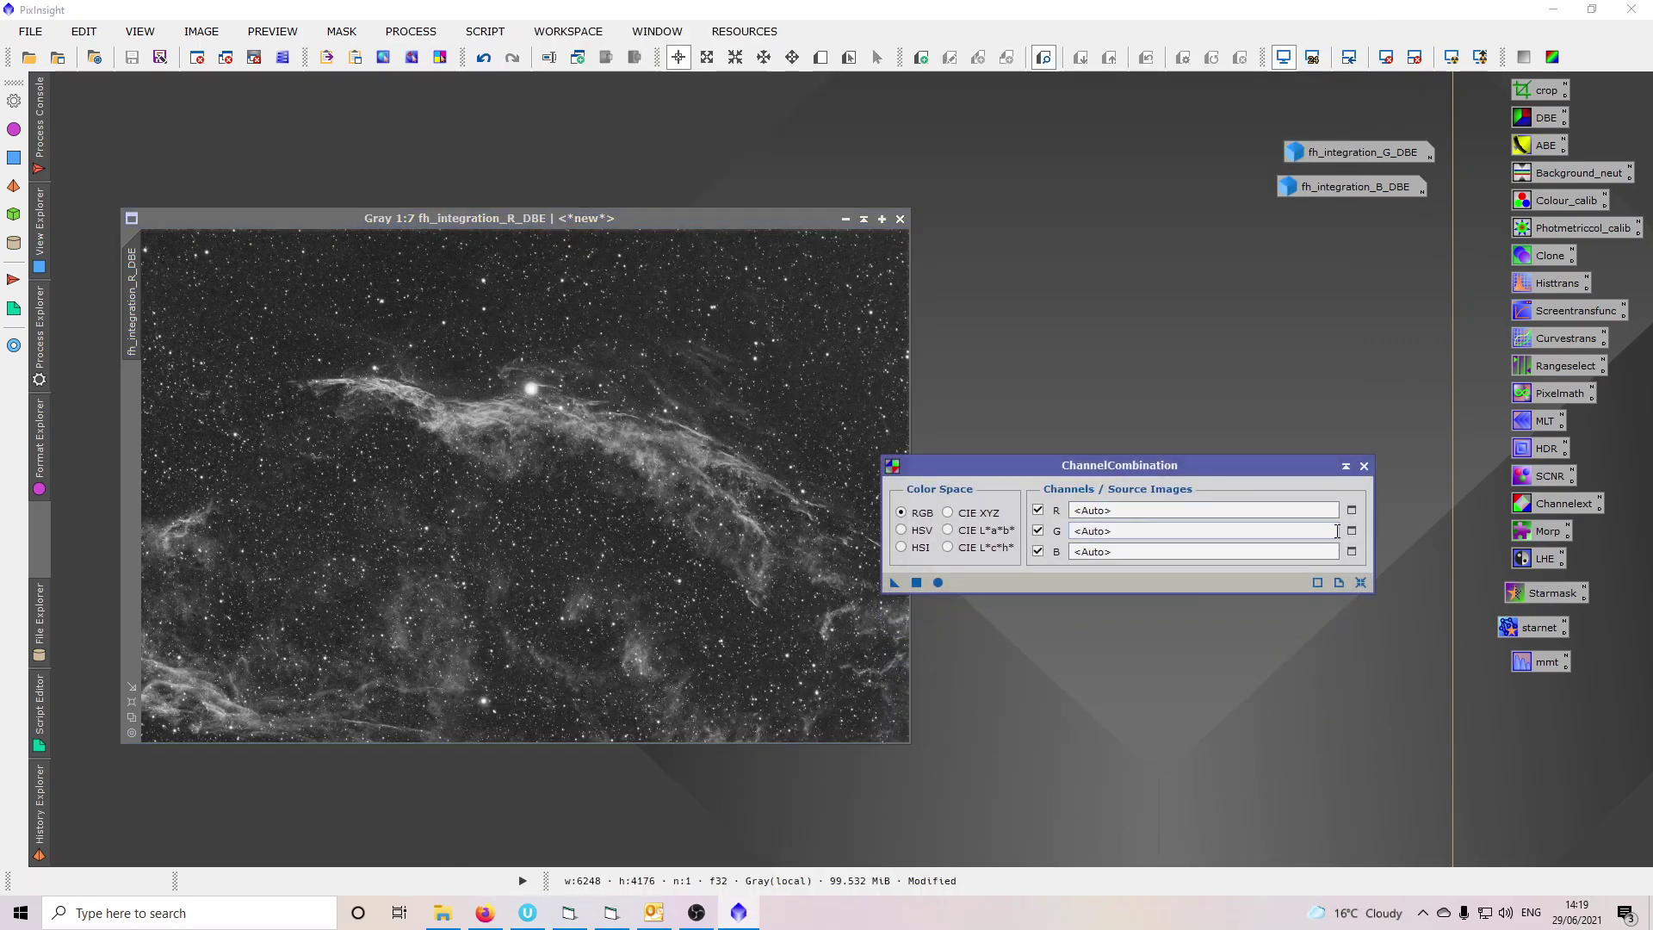
pyautogui.click(1351, 511)
pyautogui.click(861, 473)
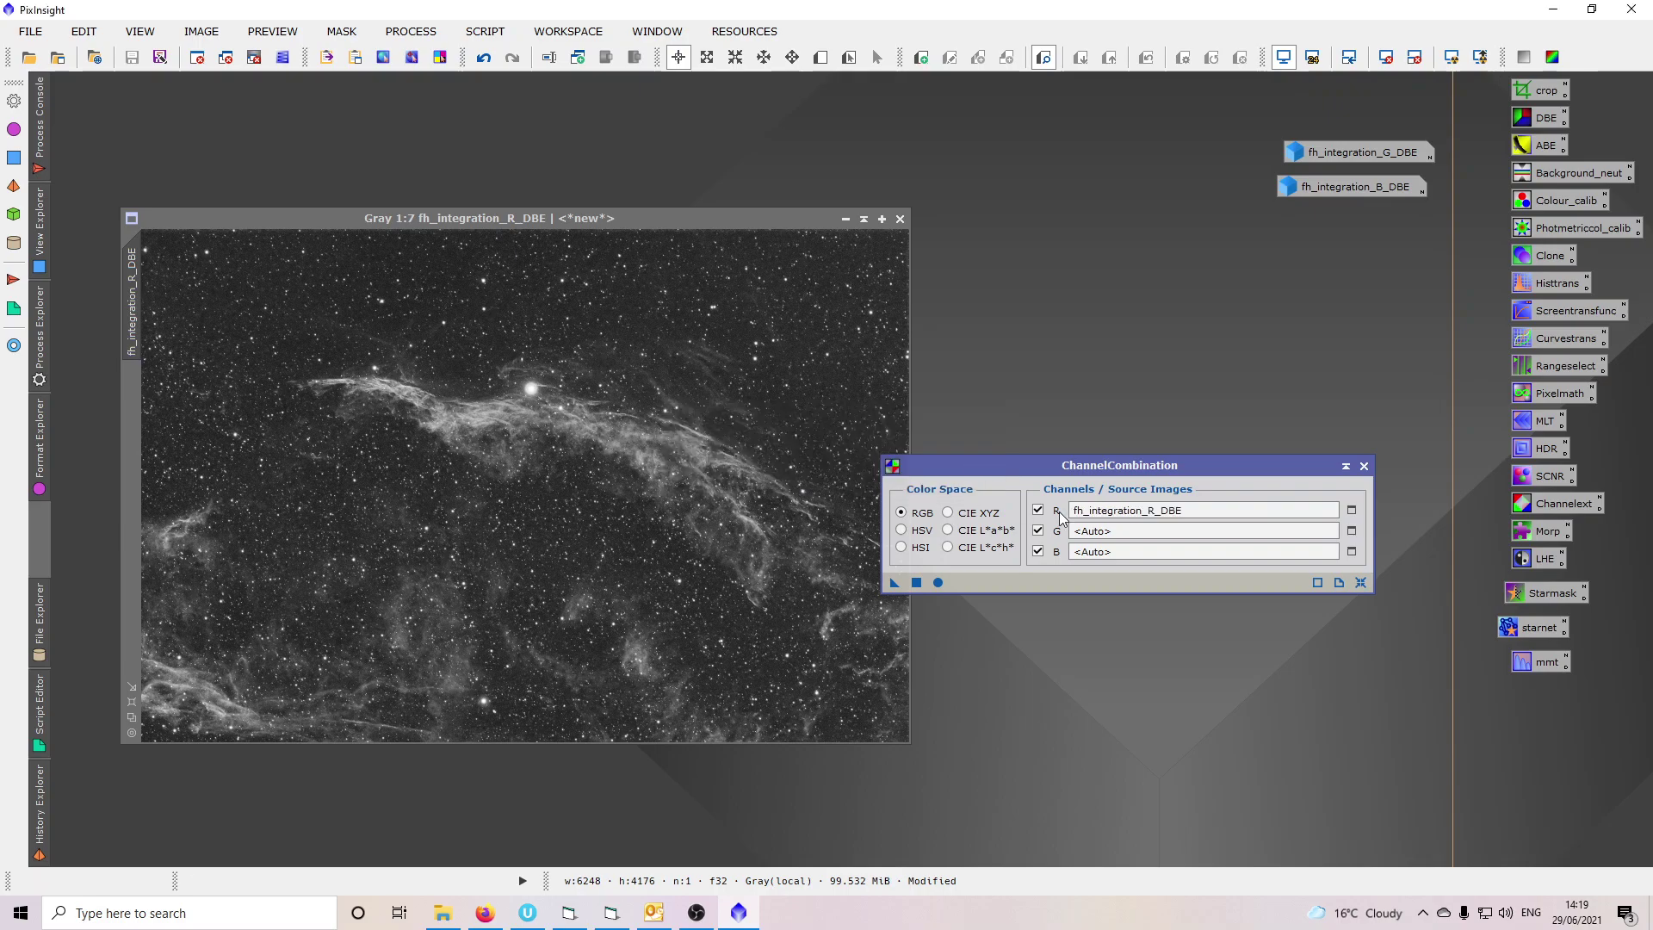
pyautogui.click(1351, 531)
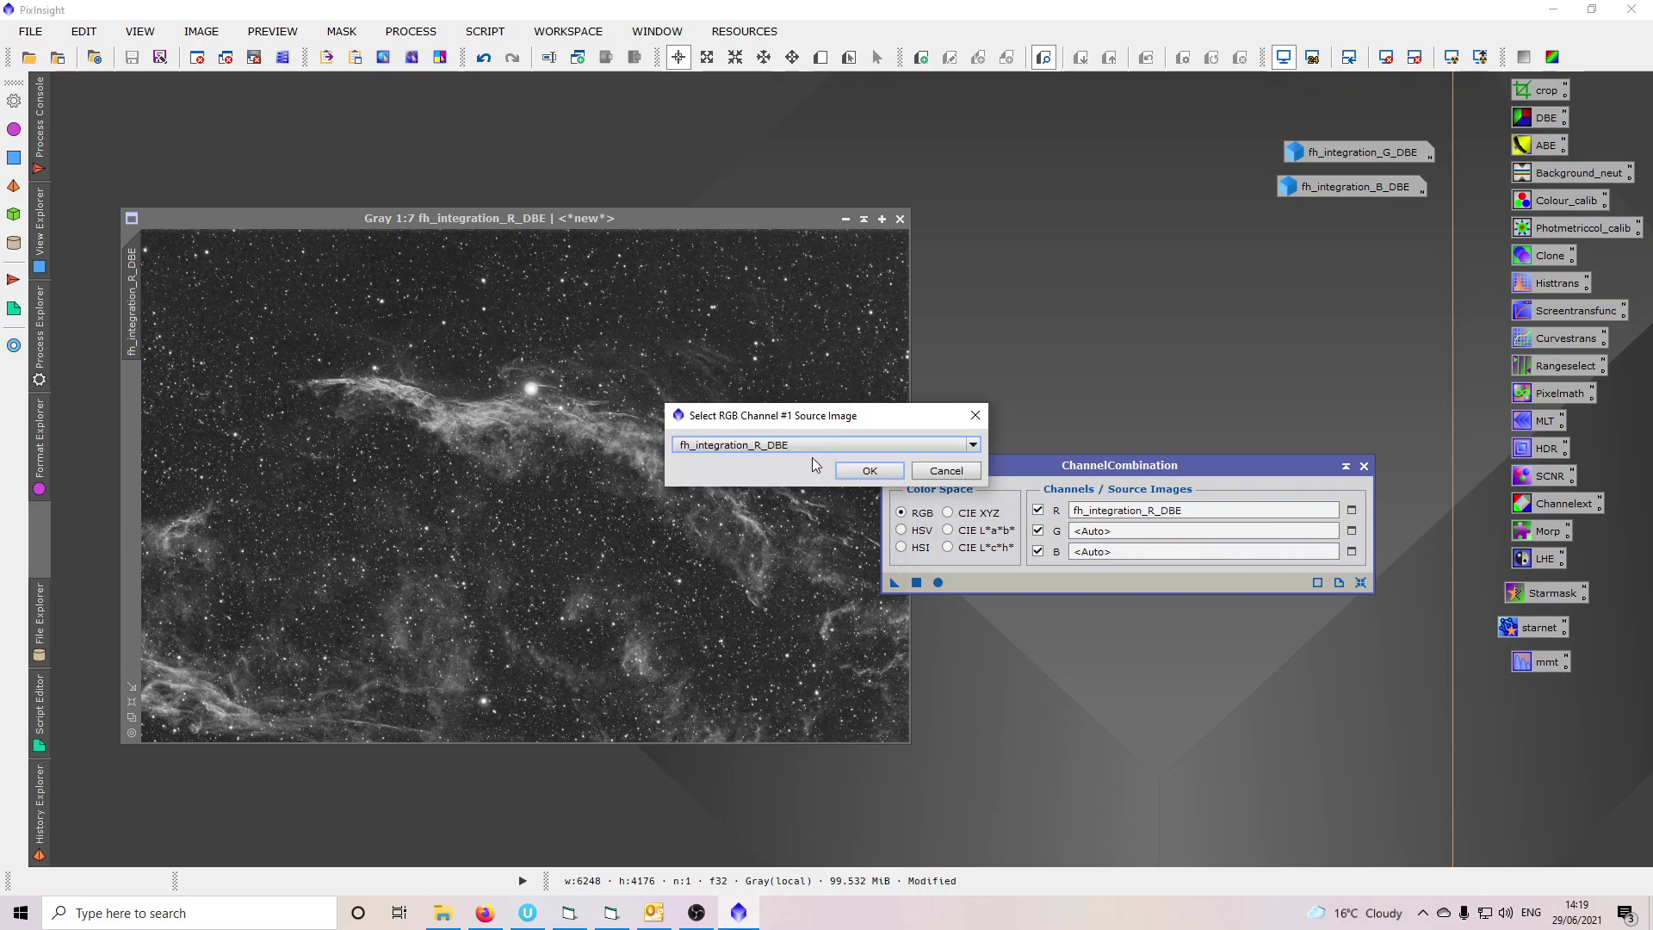
pyautogui.click(861, 444)
pyautogui.click(814, 472)
pyautogui.click(870, 470)
# Set fh_integration_B_DBE as the blue source and combine the channels into Image43.
pyautogui.click(1351, 551)
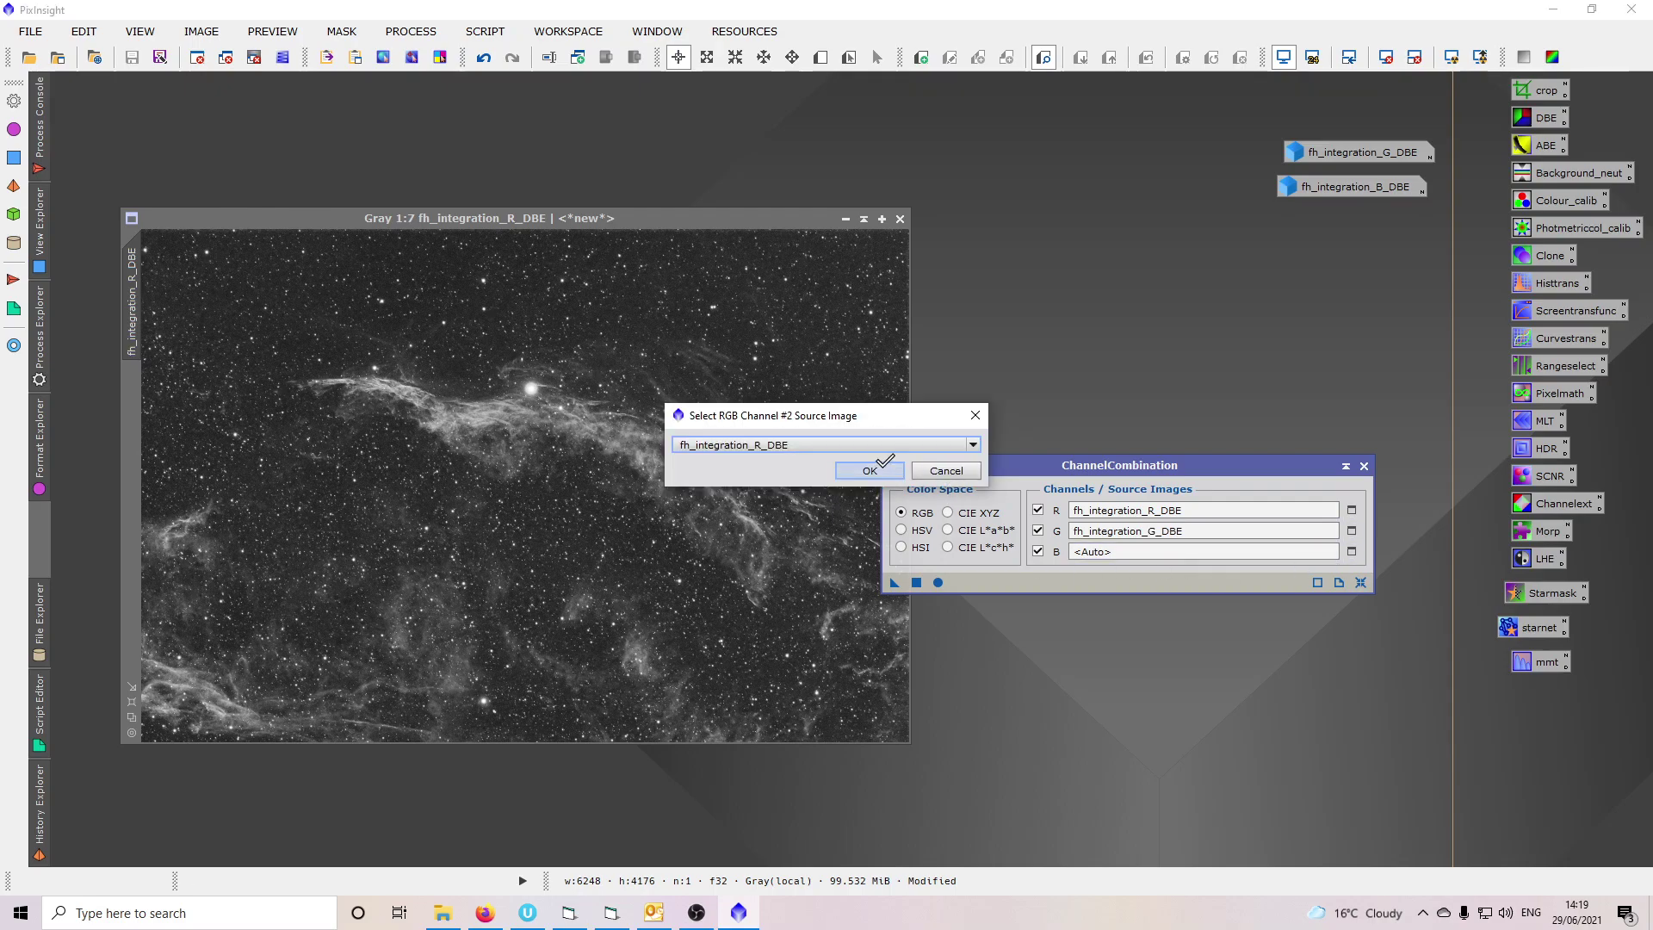
pyautogui.click(973, 444)
pyautogui.click(818, 482)
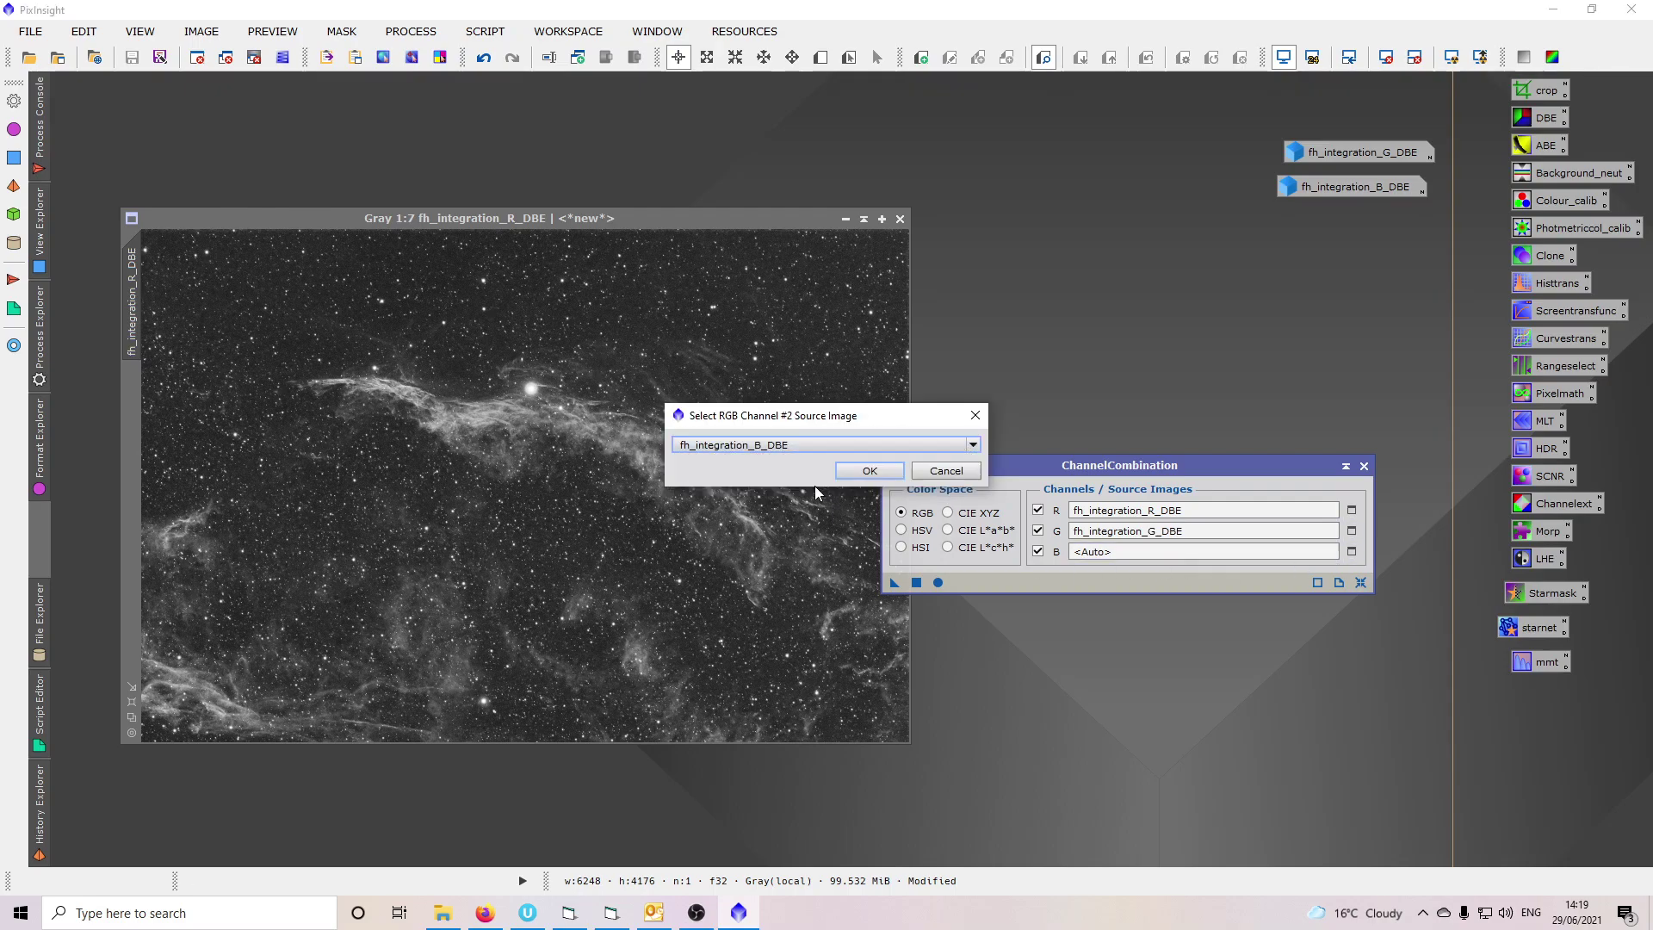
pyautogui.click(864, 470)
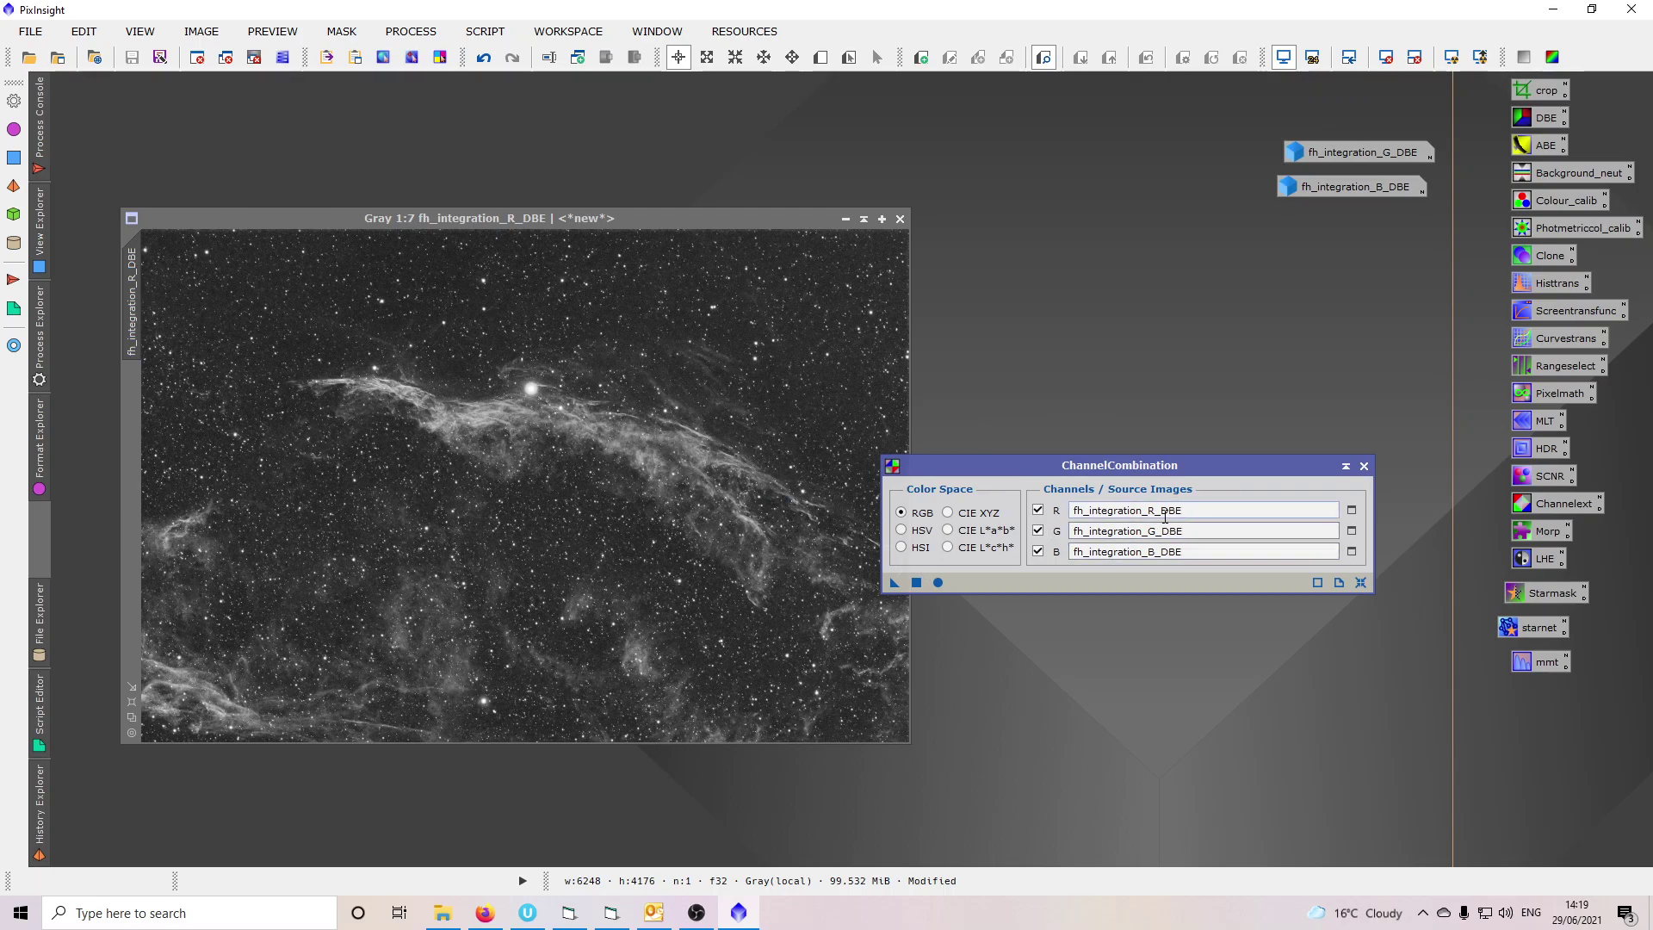
pyautogui.click(937, 582)
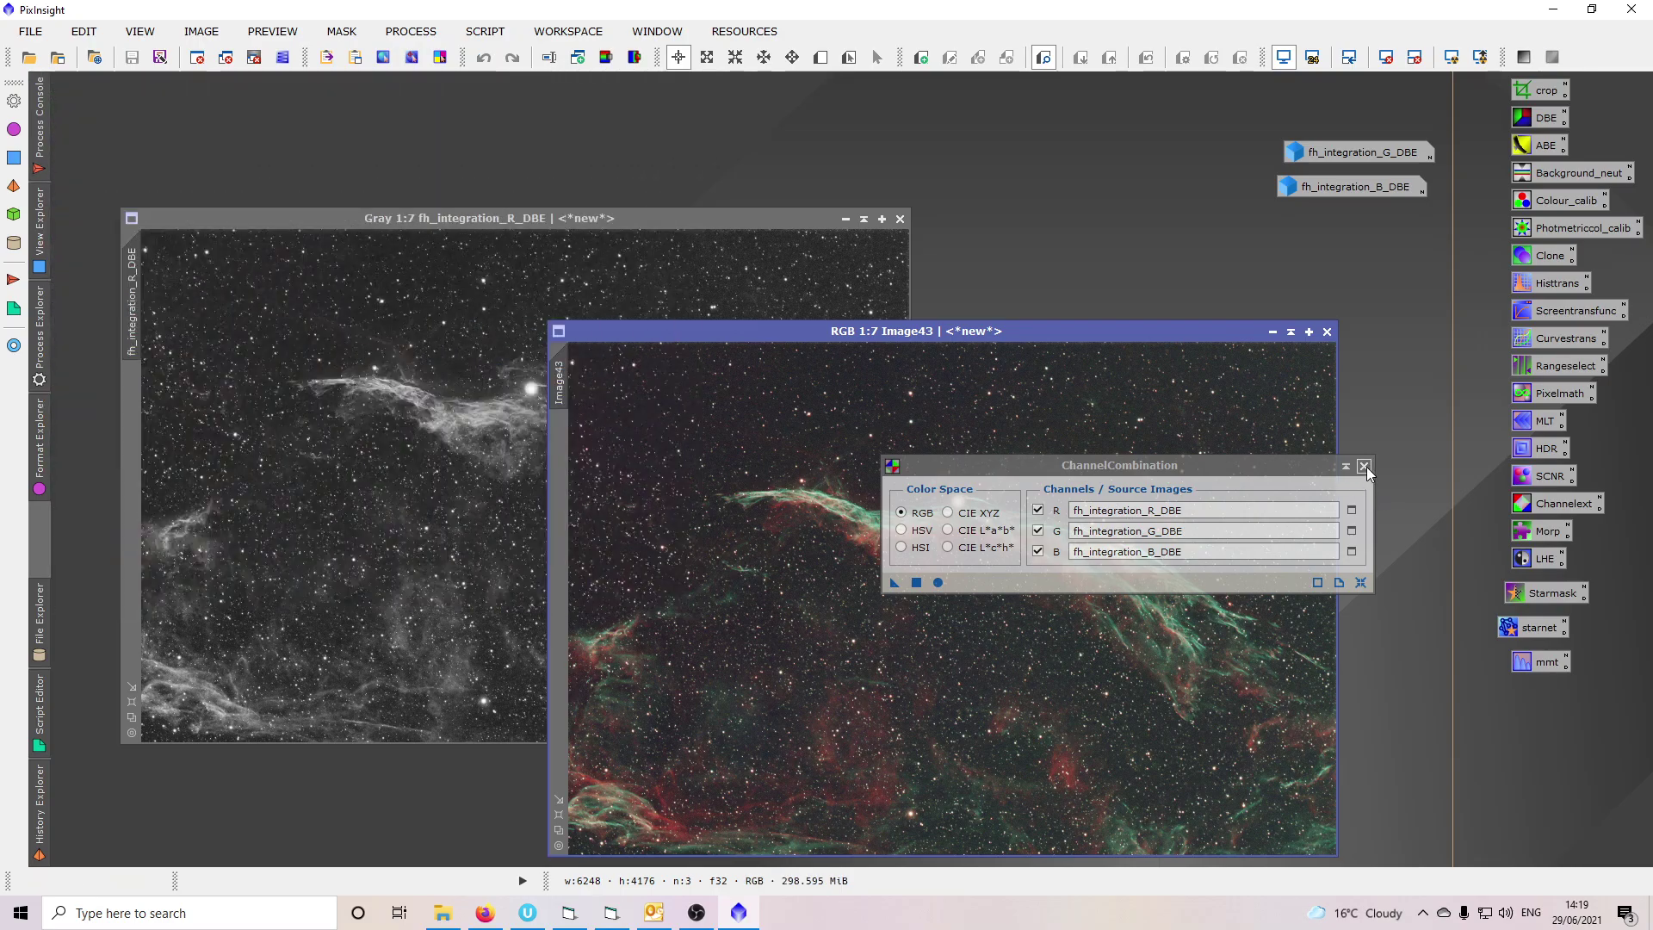
pyautogui.click(1366, 466)
# Fit Image43 in the workspace and apply SCNR Green removal at amount 1.00.
pyautogui.moveTo(904, 330); pyautogui.dragTo(582, 189)
pyautogui.click(238, 675)
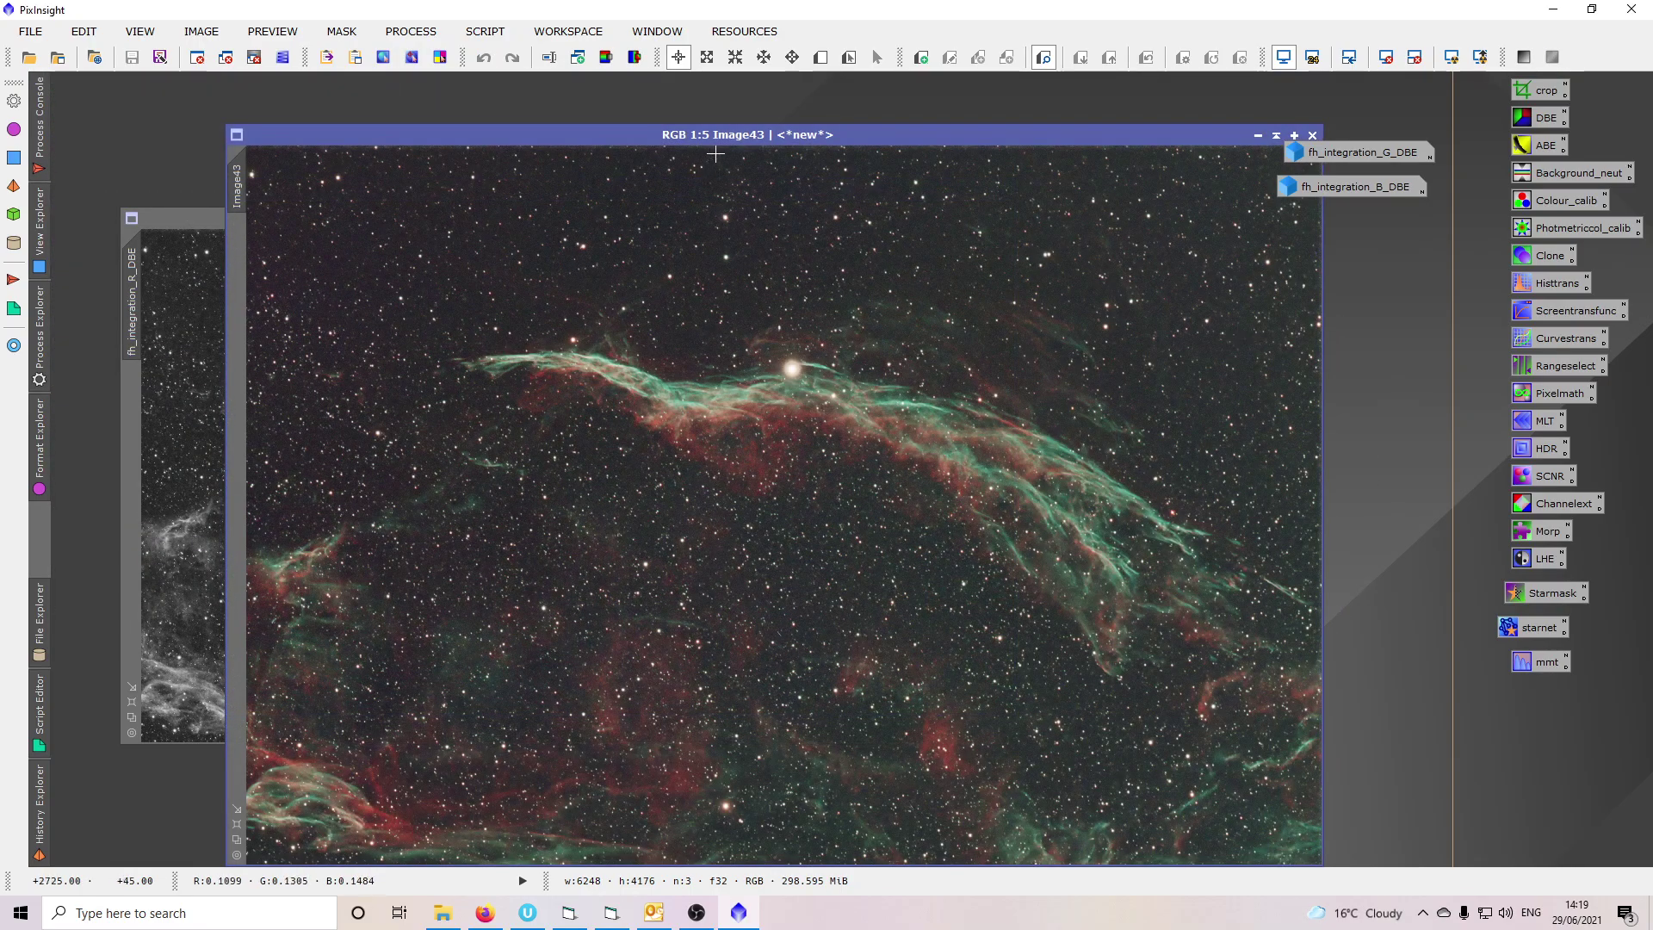
pyautogui.moveTo(720, 135); pyautogui.dragTo(600, 93)
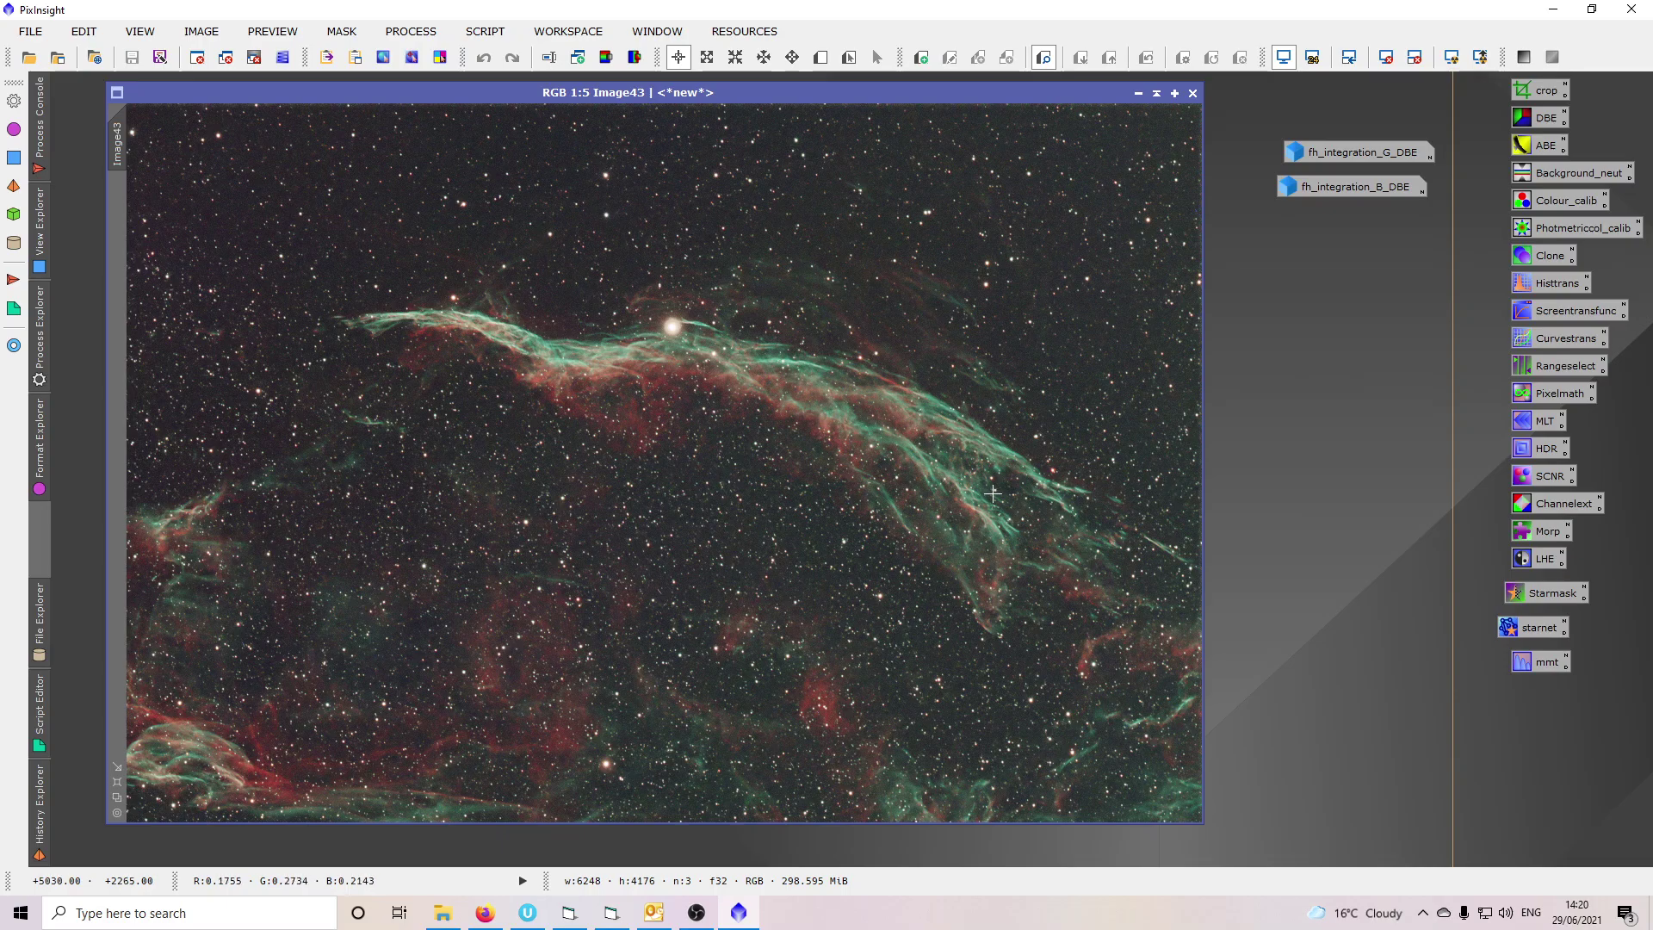
pyautogui.doubleClick(1541, 480)
pyautogui.click(719, 517)
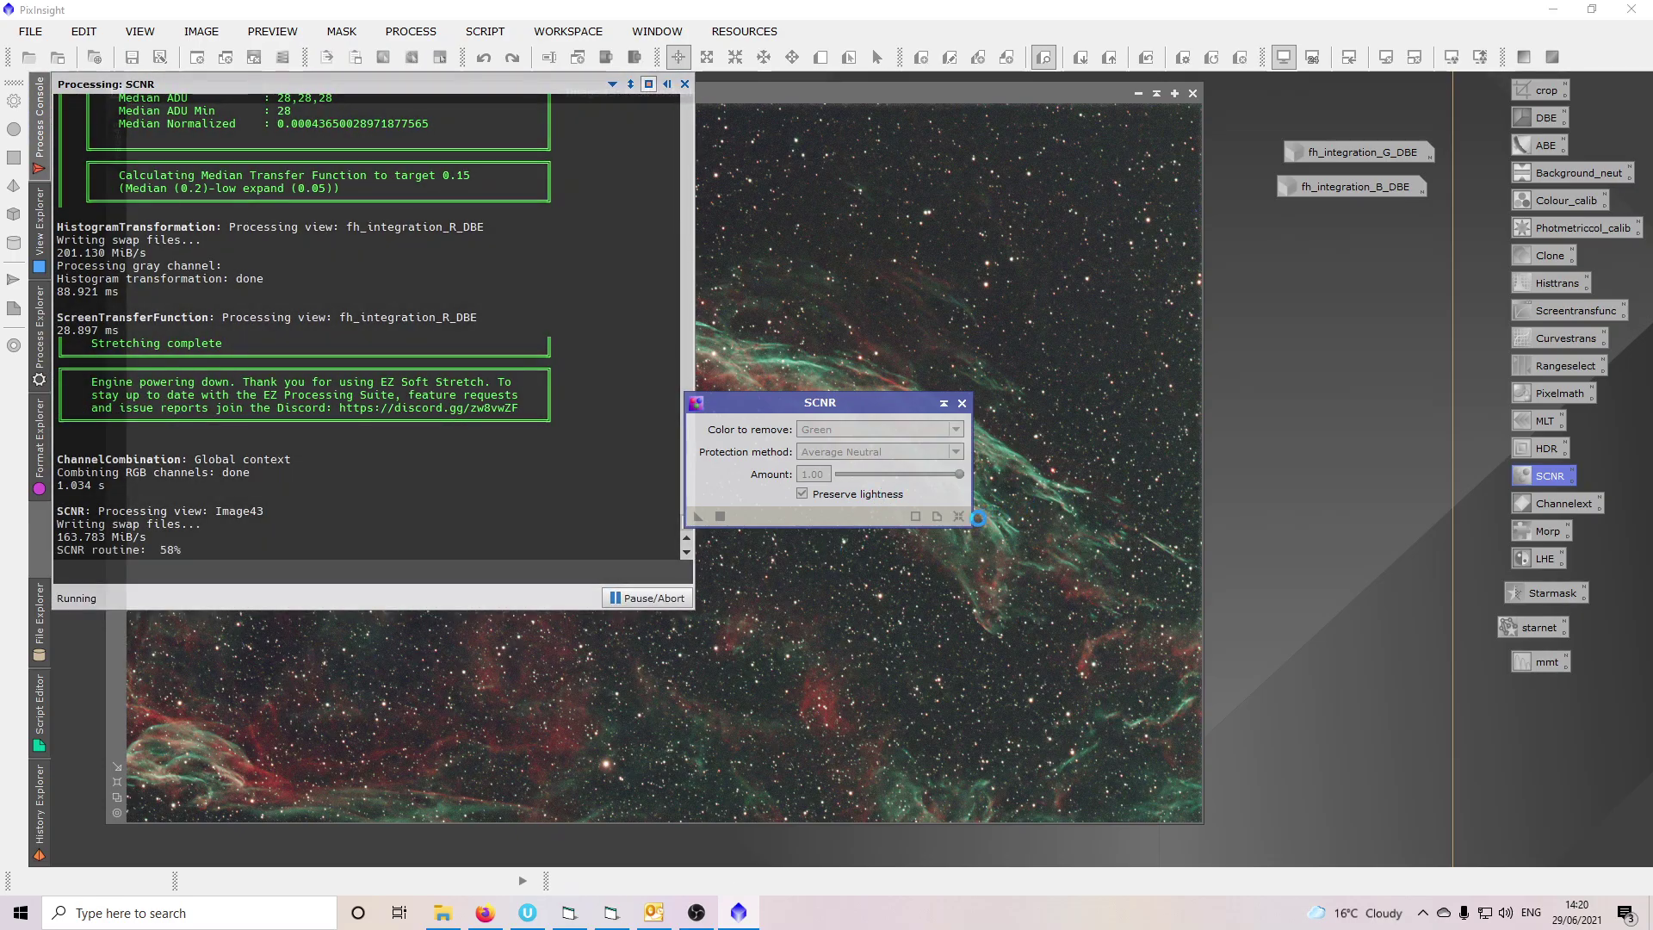
pyautogui.click(962, 404)
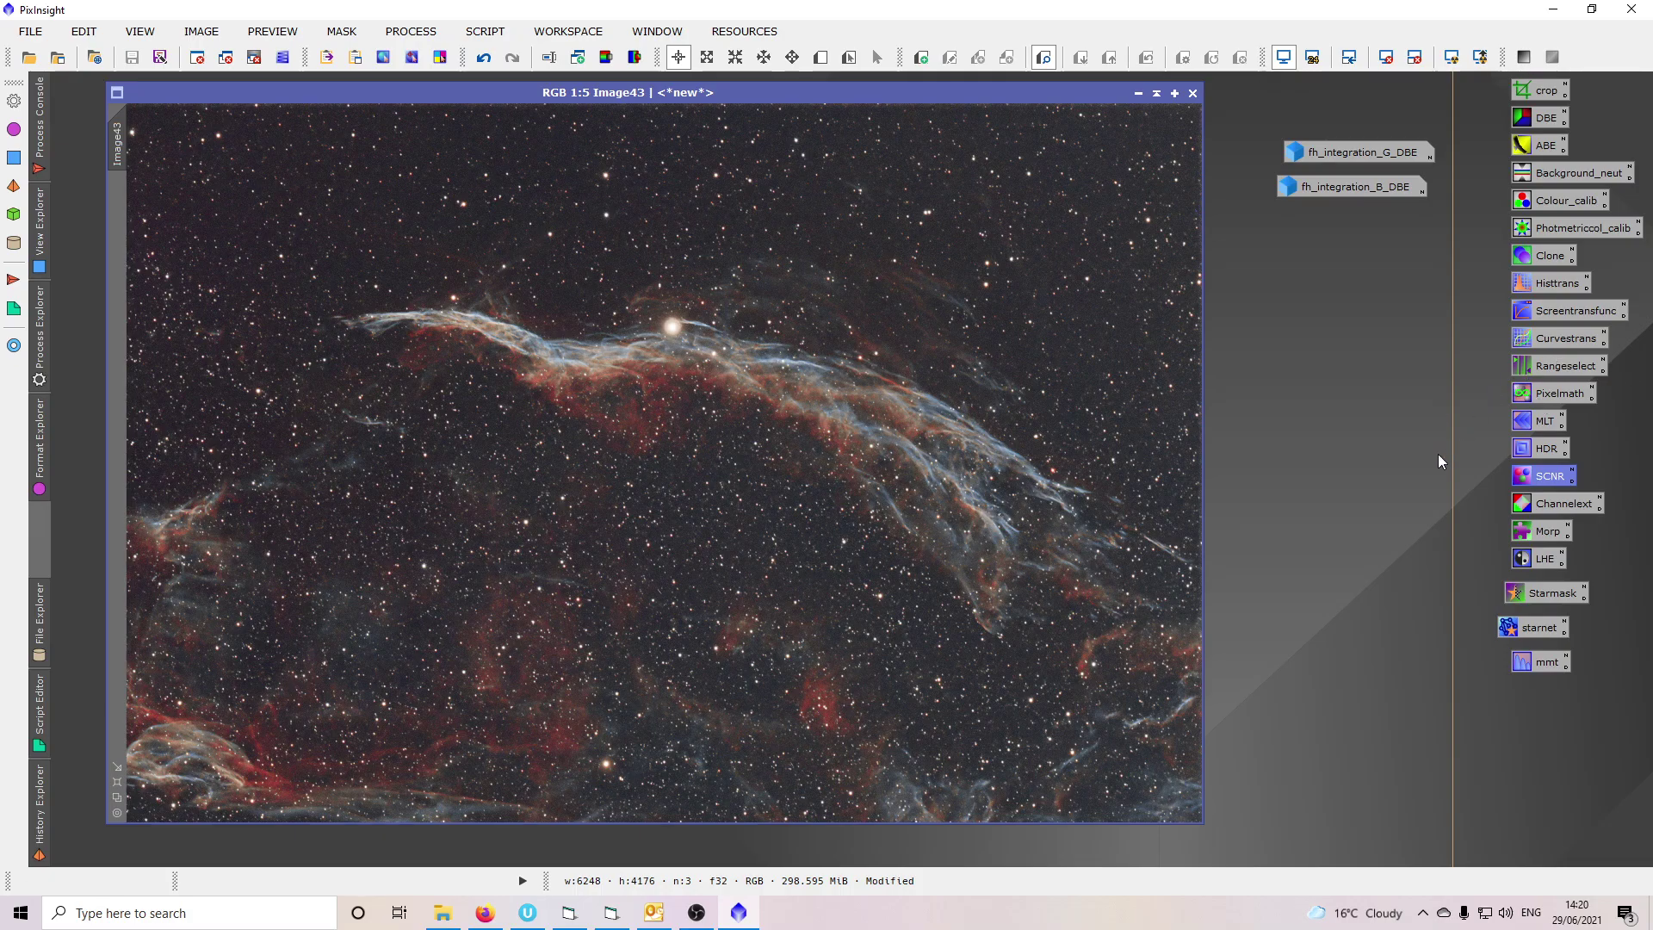
# Test midtone and S-curve shapes in Real-Time Preview and apply a midtone-lifting curve to Image43.
pyautogui.doubleClick(1539, 341)
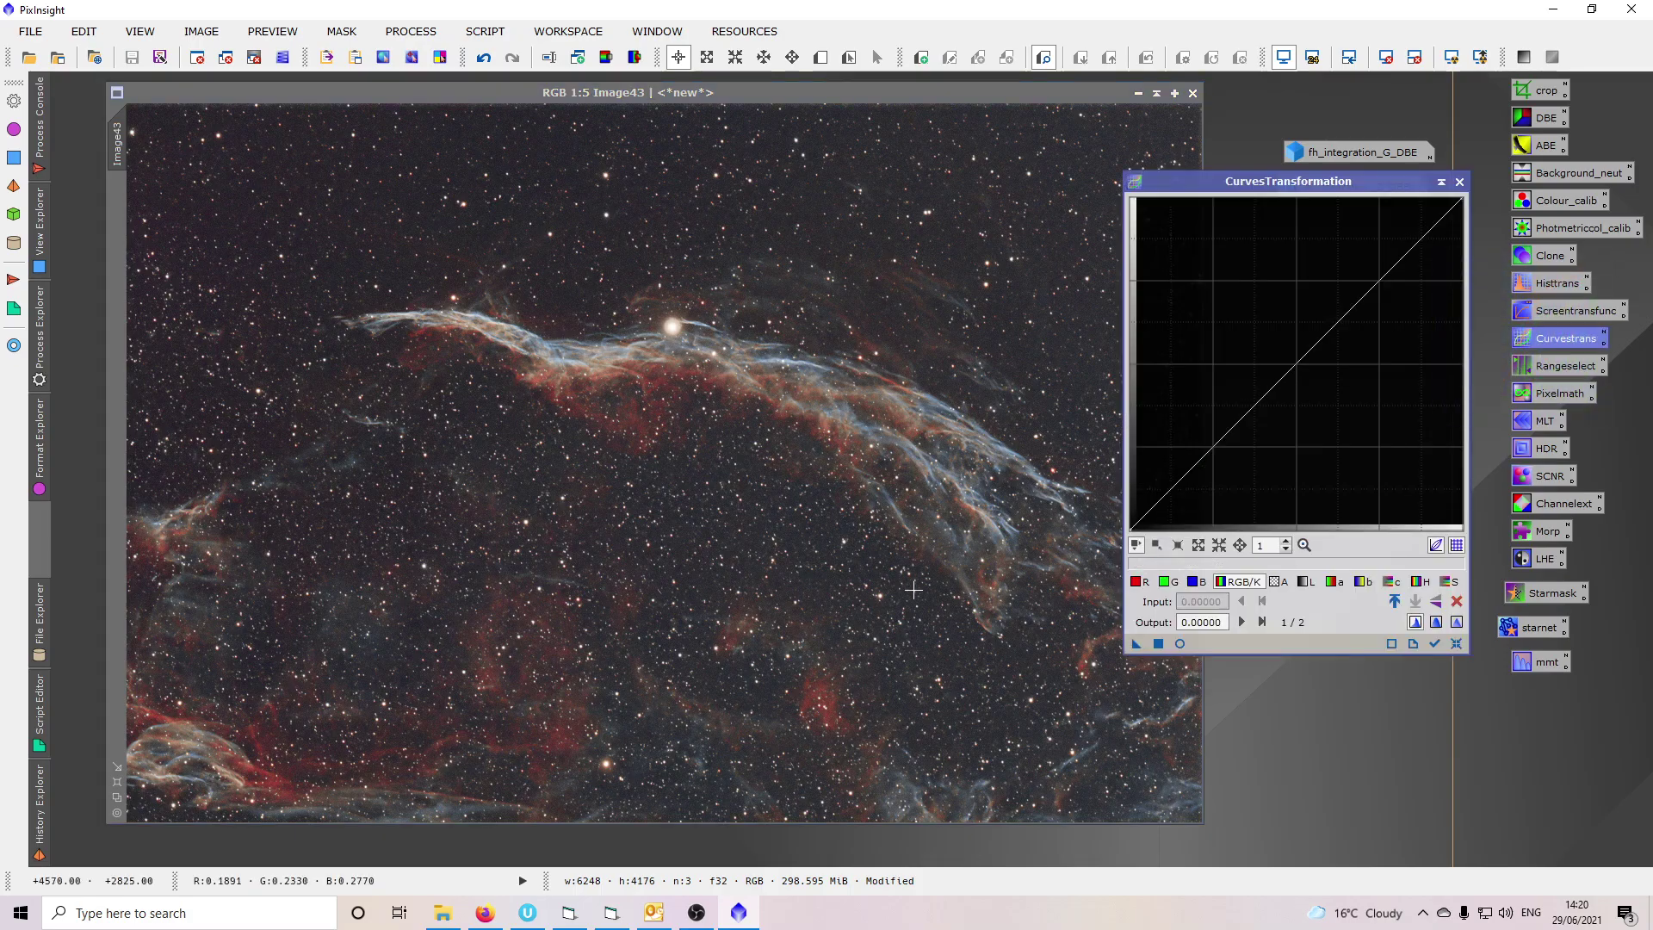
pyautogui.click(1180, 643)
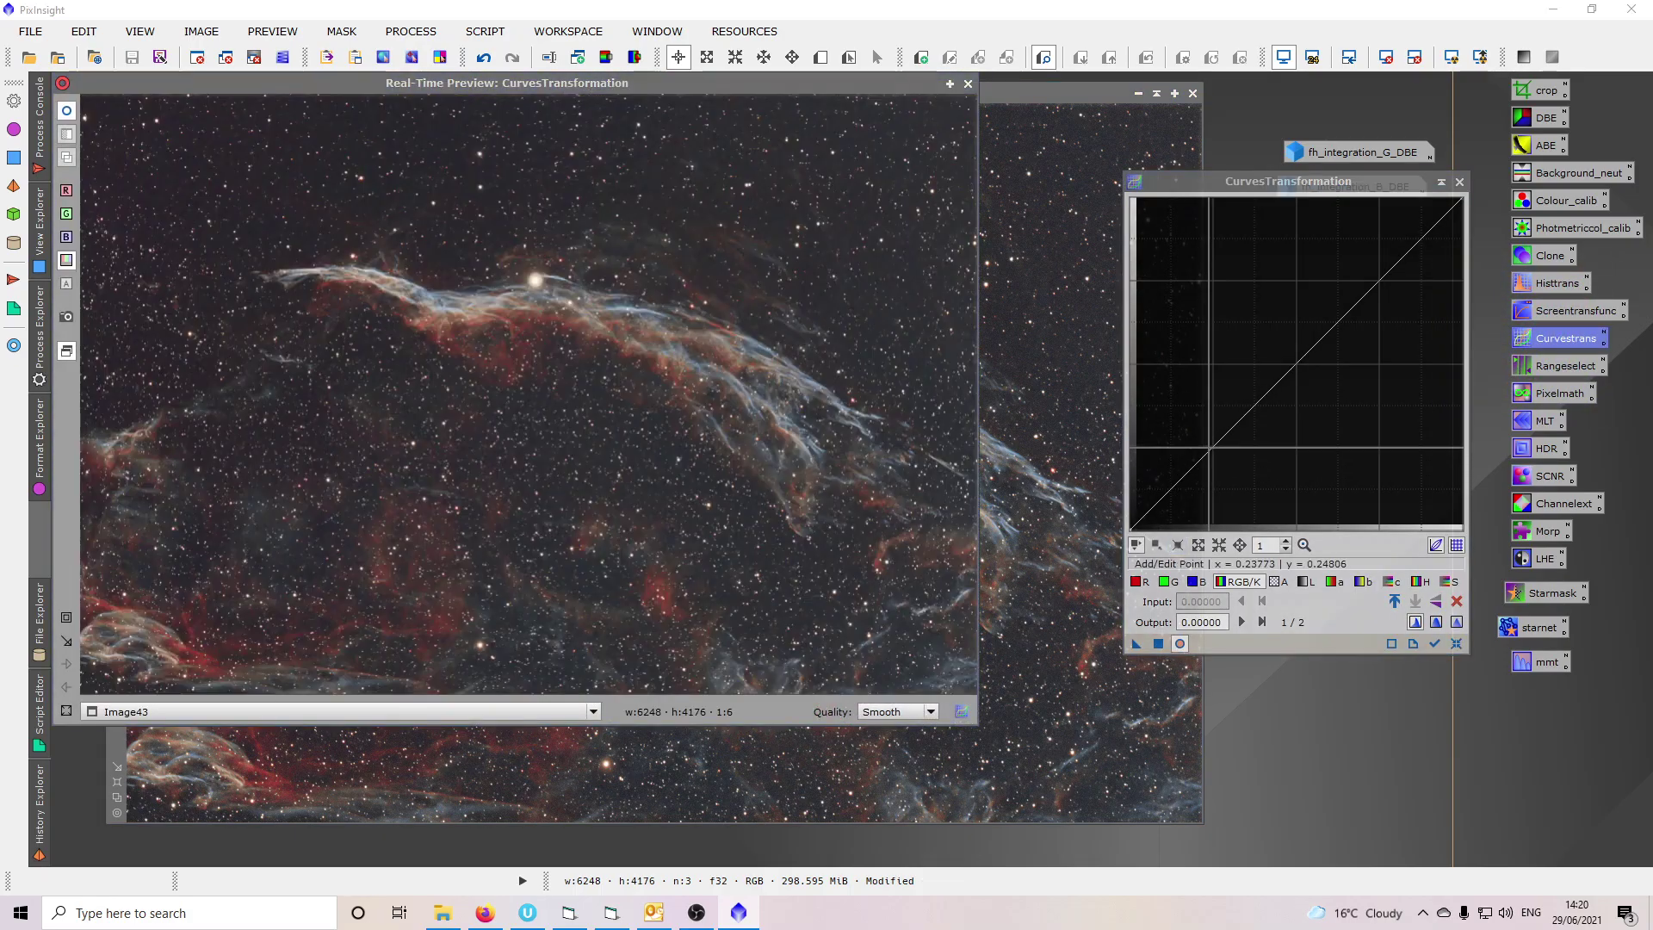
pyautogui.click(1298, 360)
pyautogui.moveTo(1298, 360); pyautogui.dragTo(1291, 347)
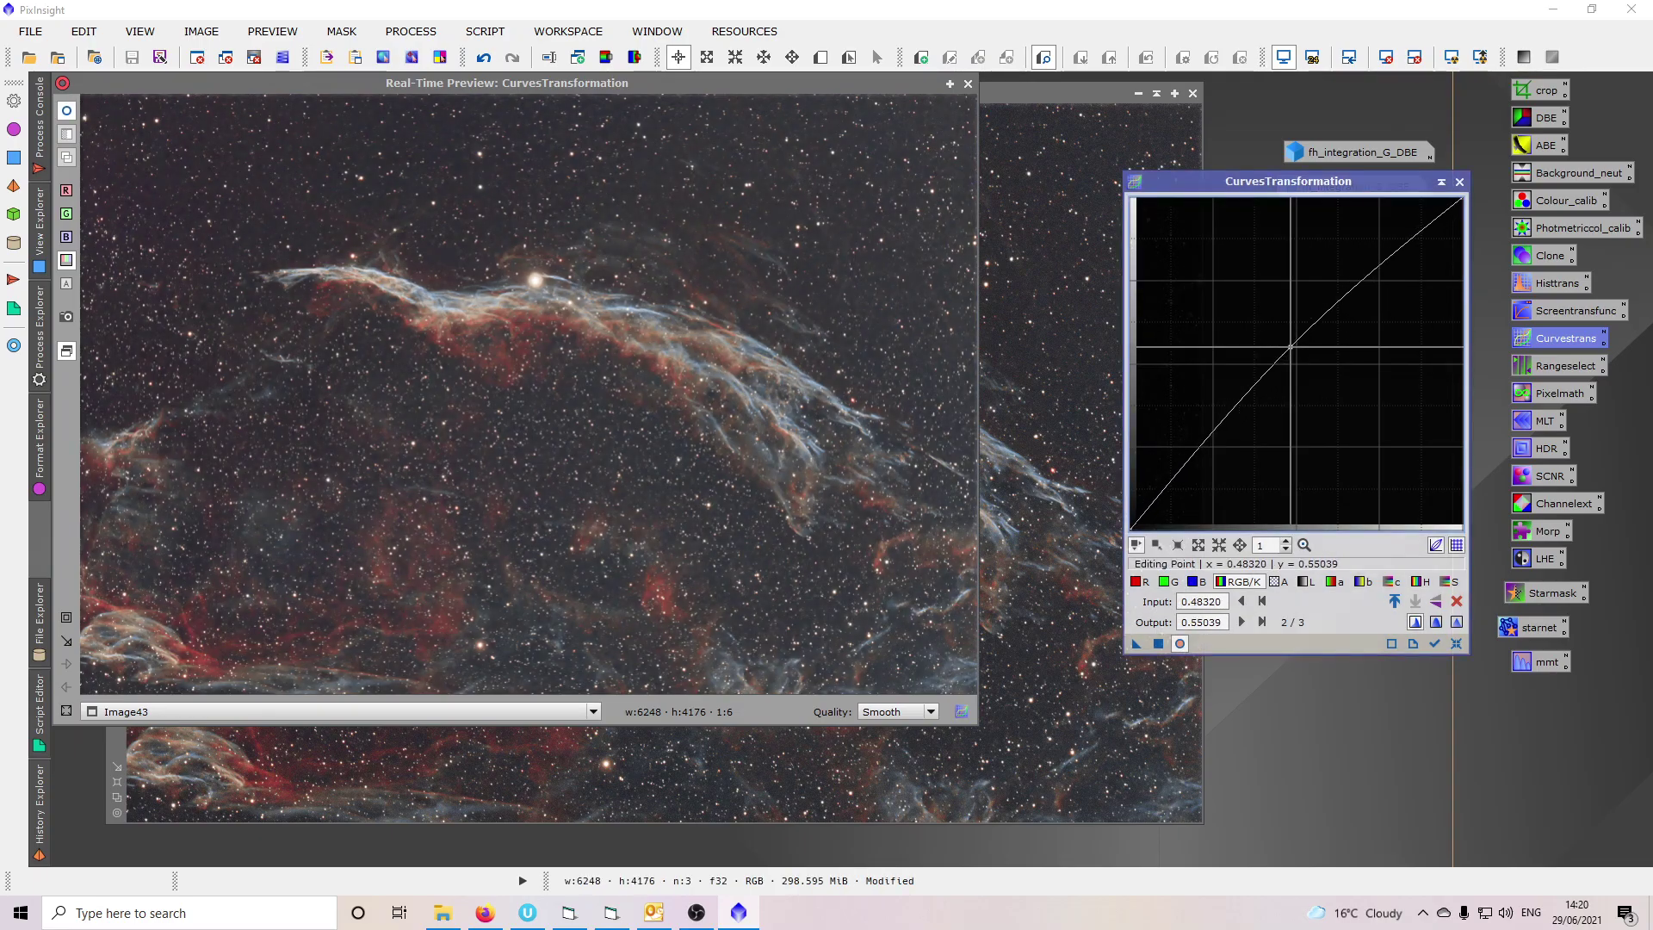
pyautogui.click(1455, 644)
pyautogui.click(1213, 448)
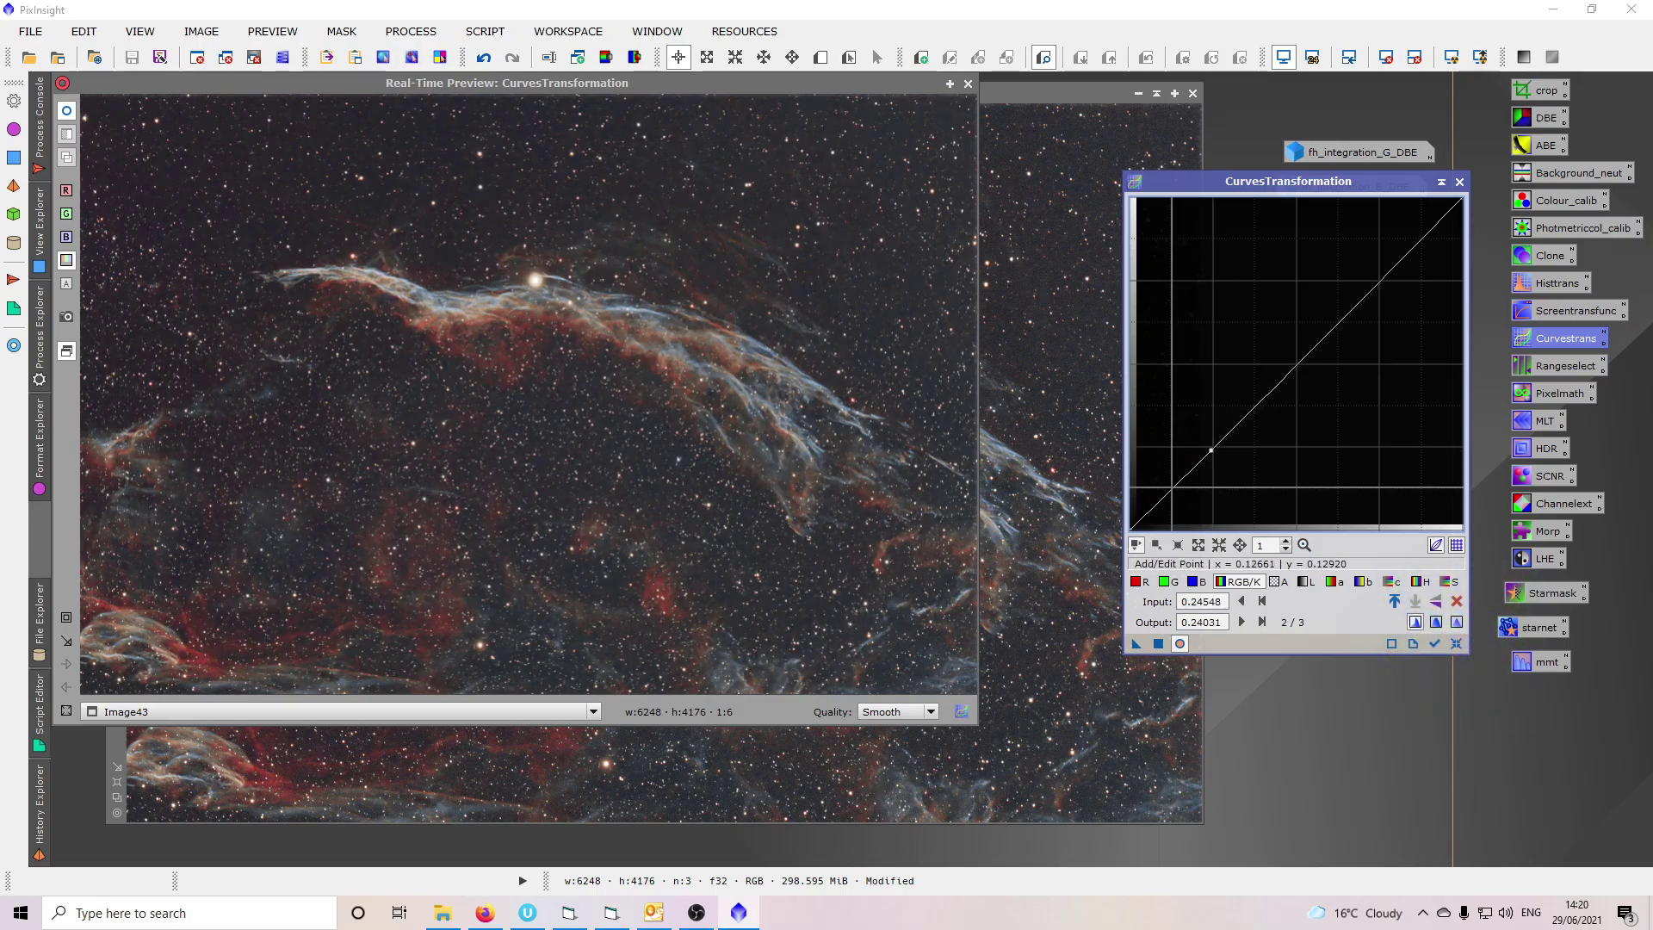
pyautogui.moveTo(1172, 484); pyautogui.dragTo(1178, 500)
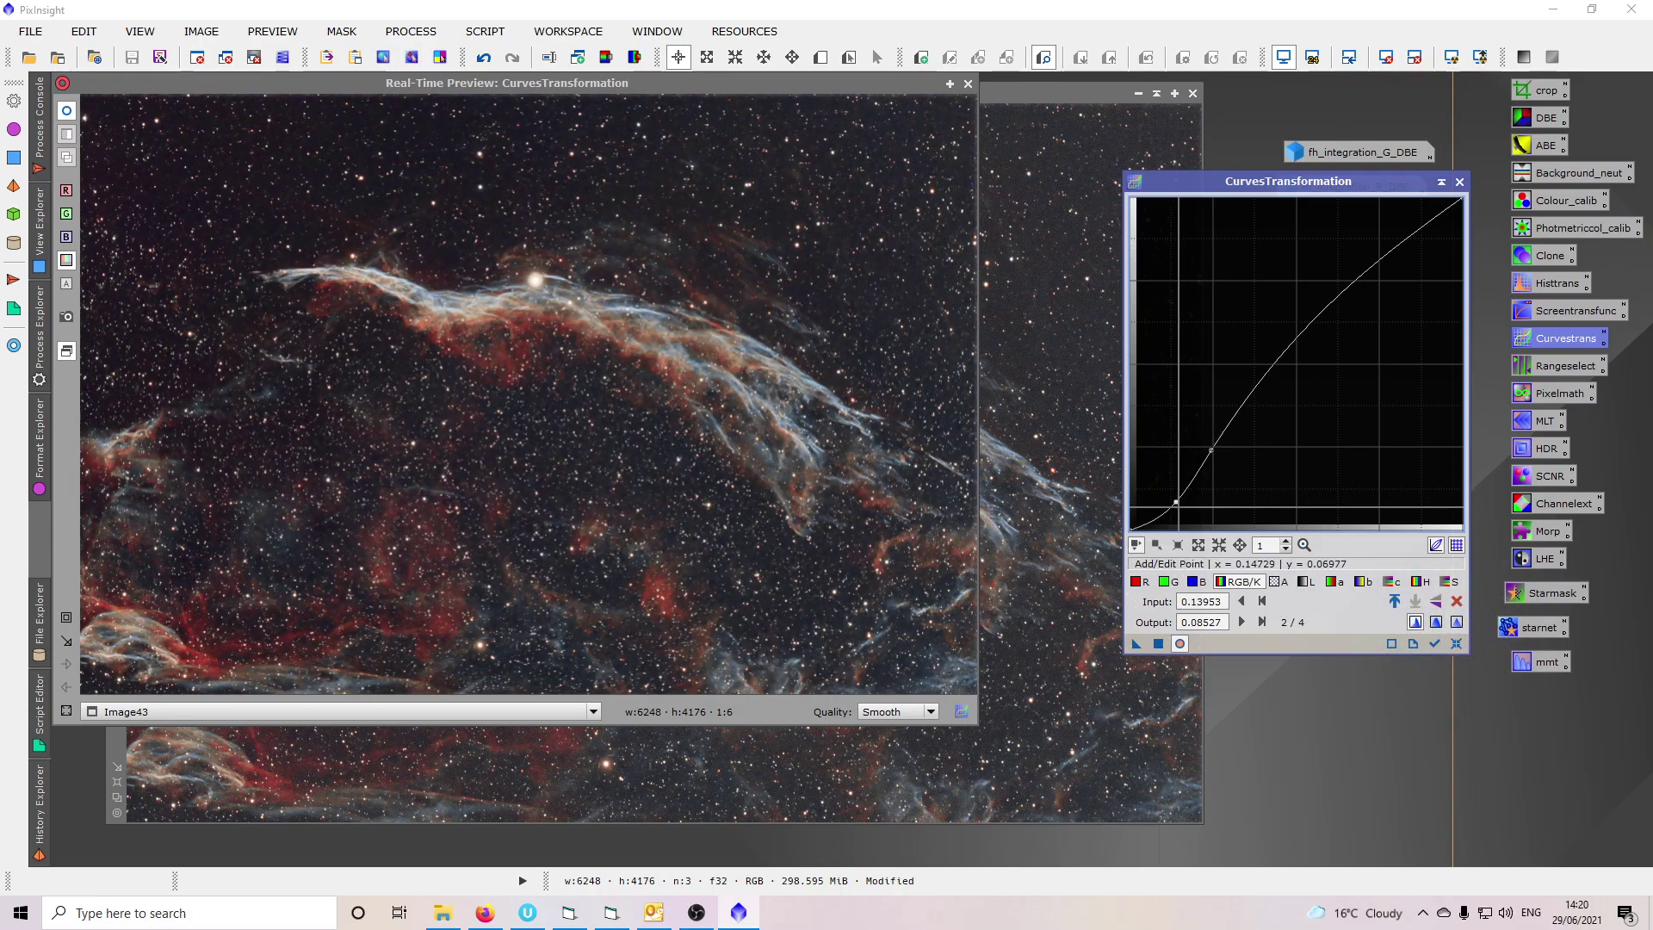
pyautogui.click(1455, 644)
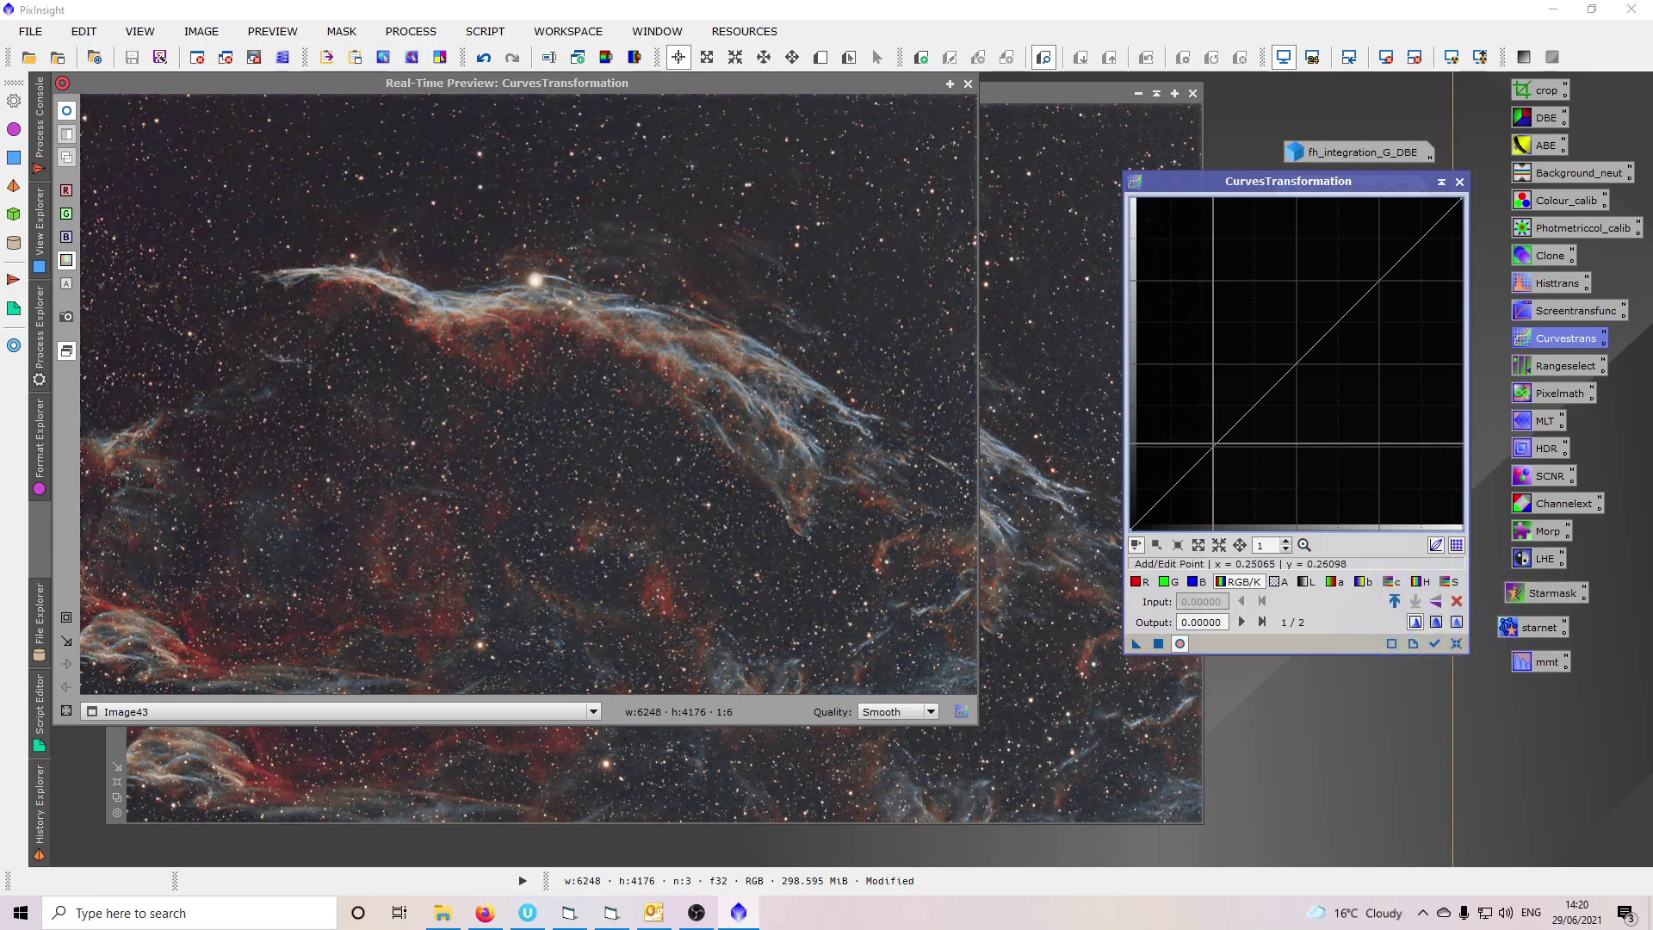
pyautogui.moveTo(1213, 444); pyautogui.dragTo(1209, 457)
pyautogui.click(1381, 285)
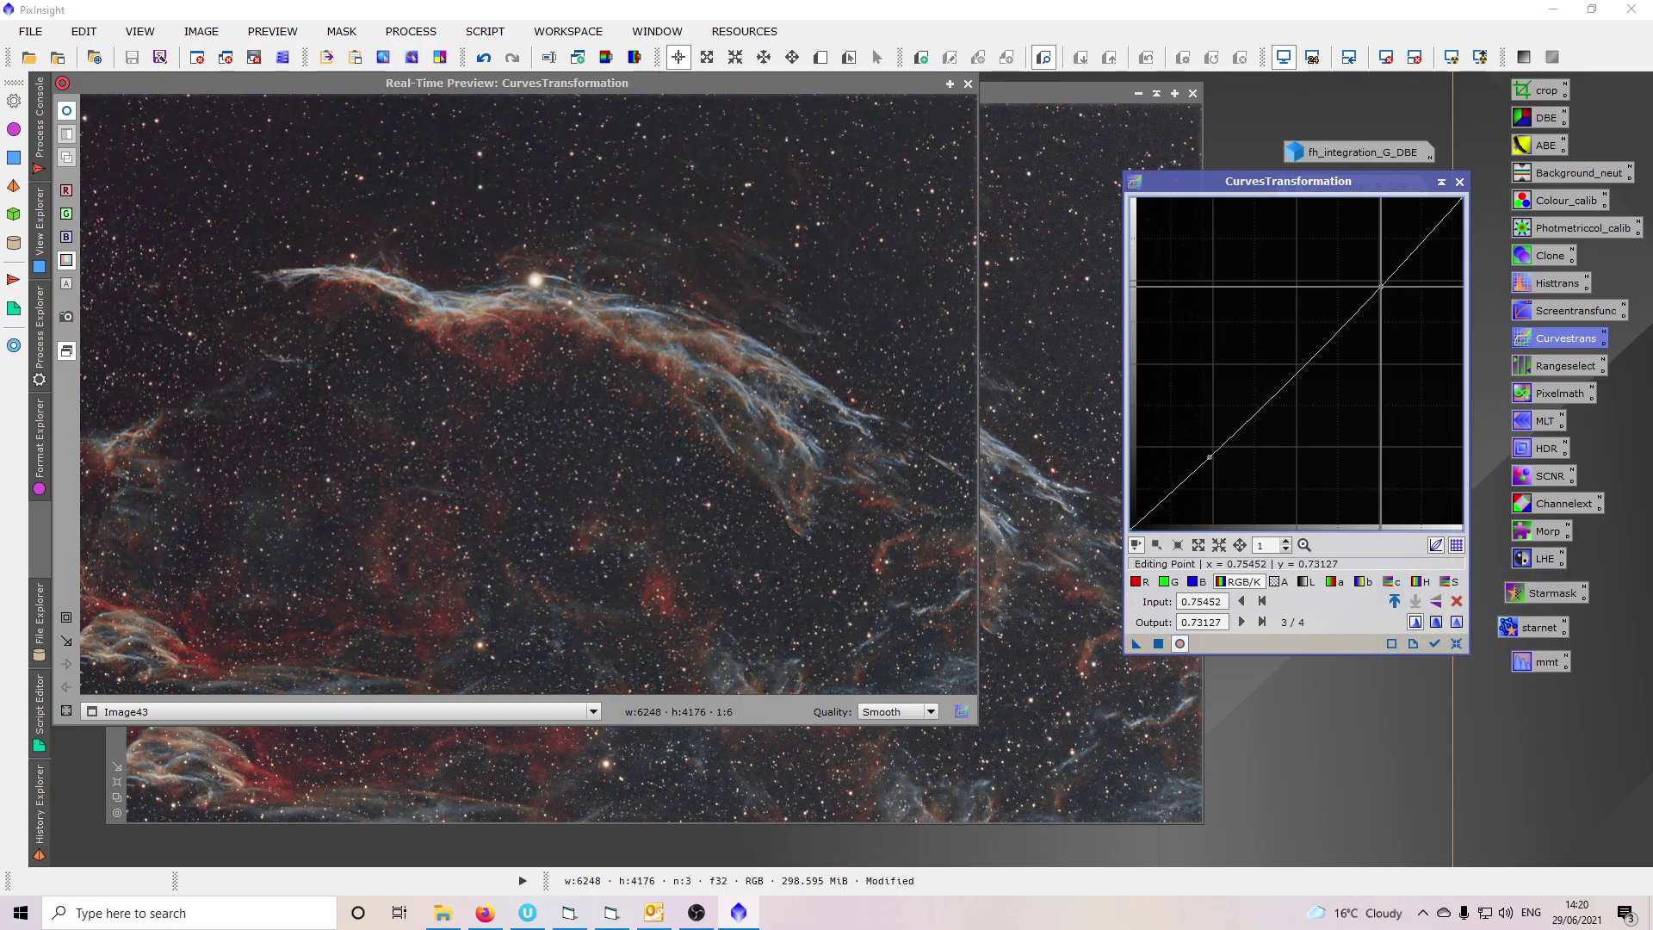
pyautogui.moveTo(1380, 285); pyautogui.dragTo(1381, 257)
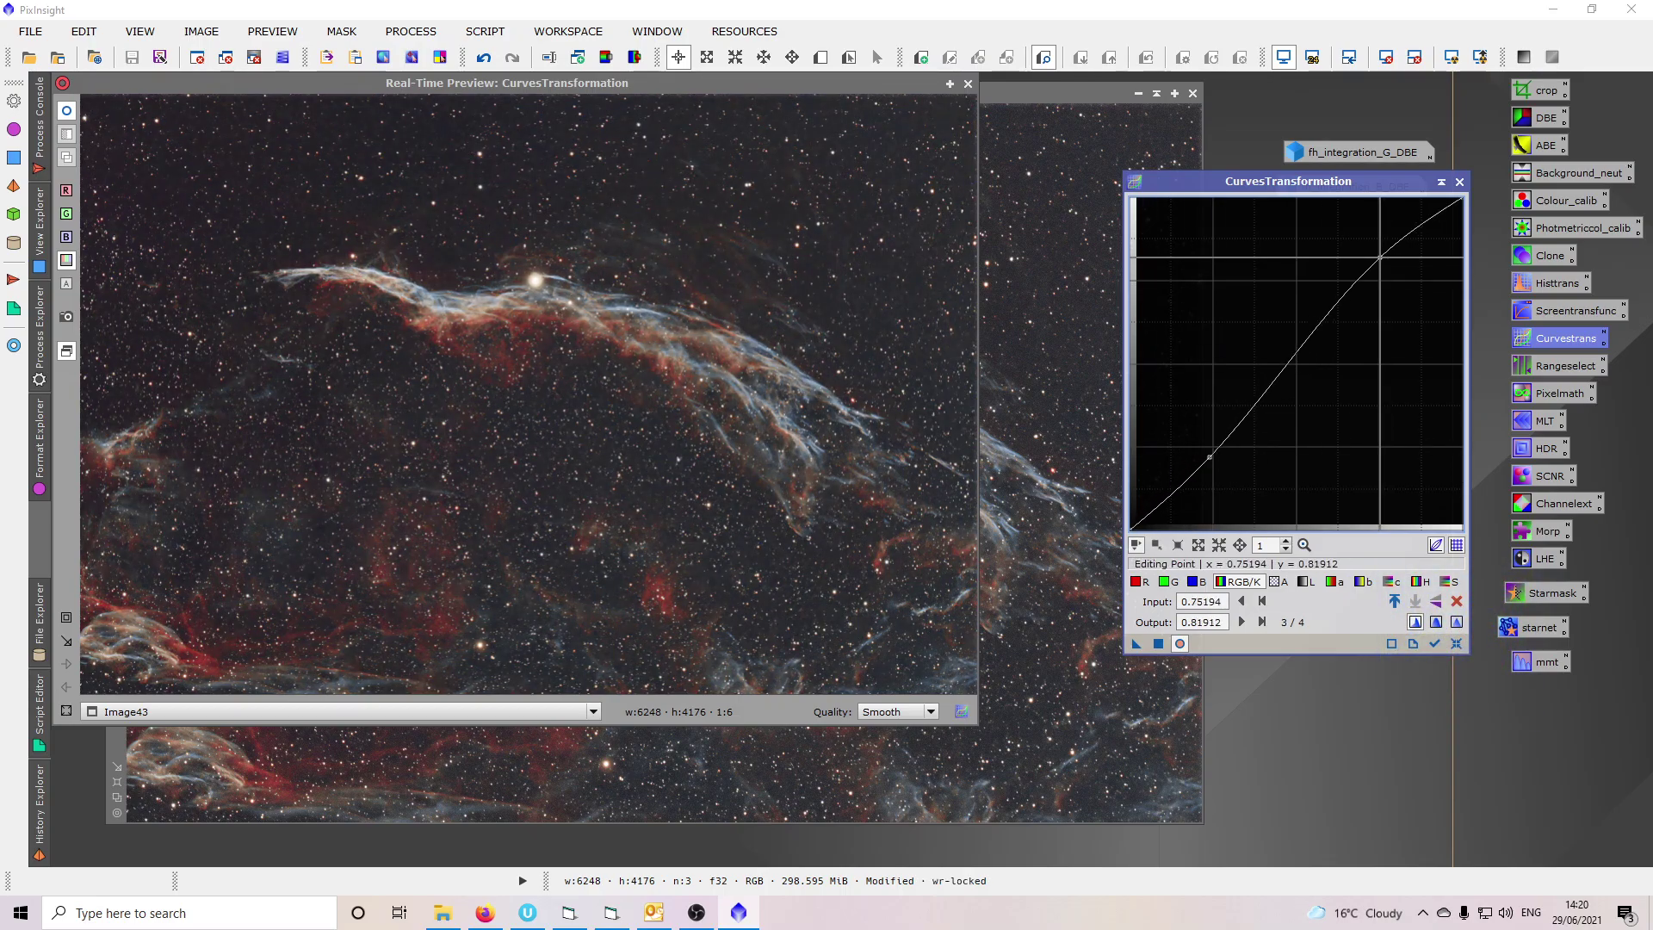
pyautogui.click(1456, 645)
pyautogui.click(1296, 345)
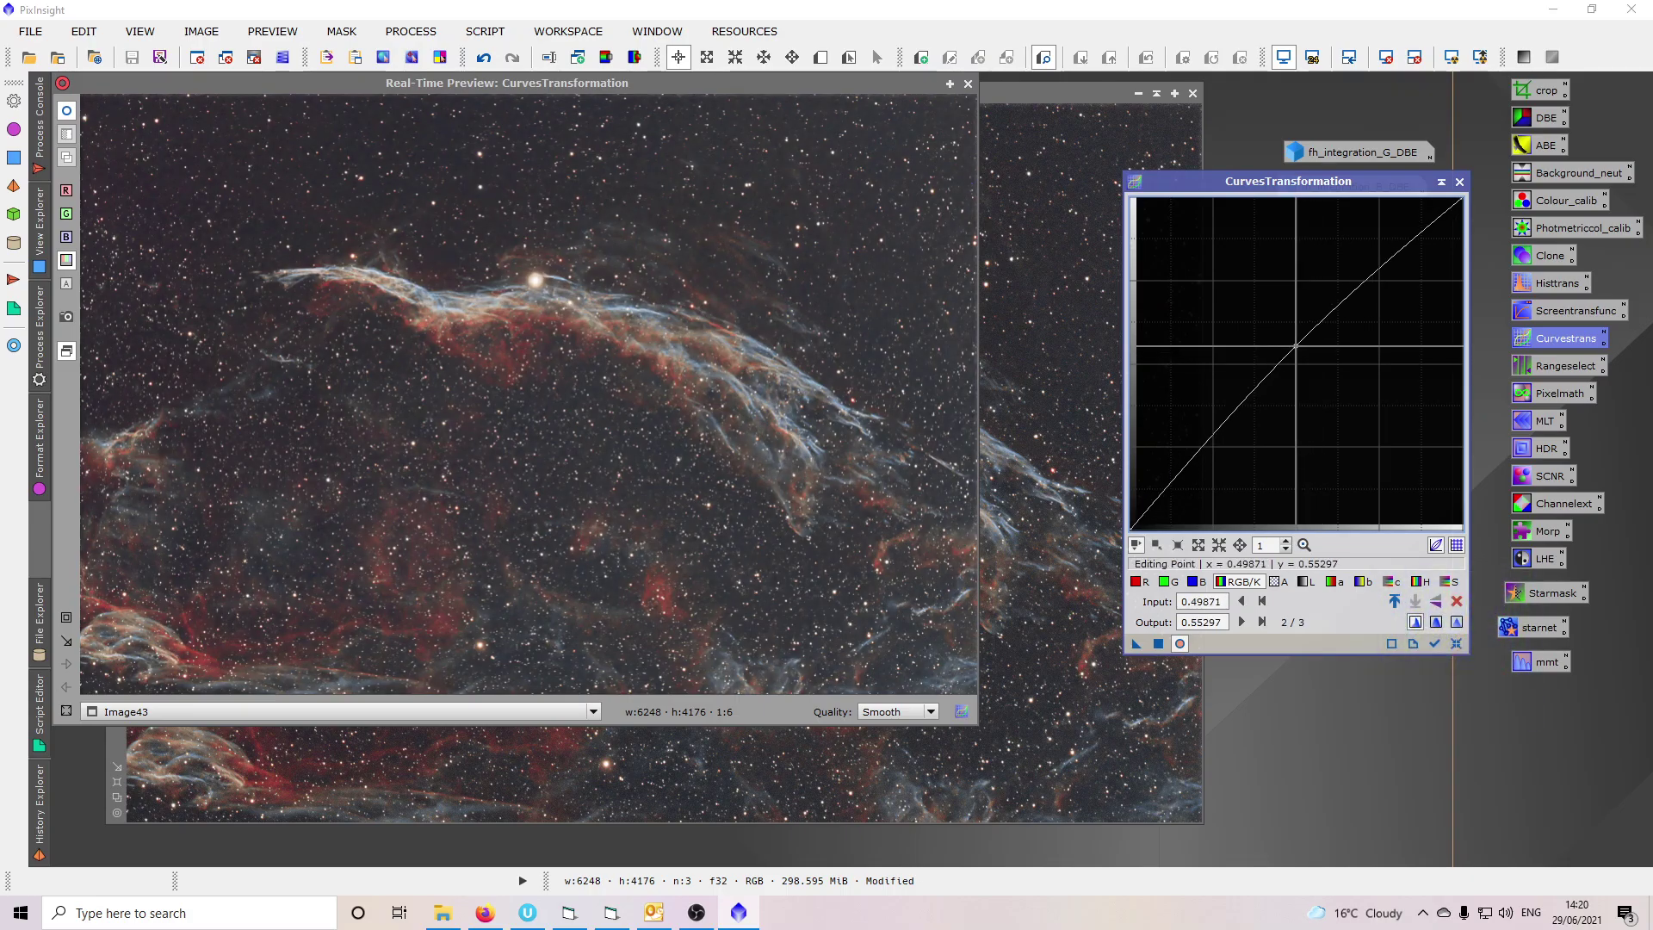
pyautogui.click(1158, 644)
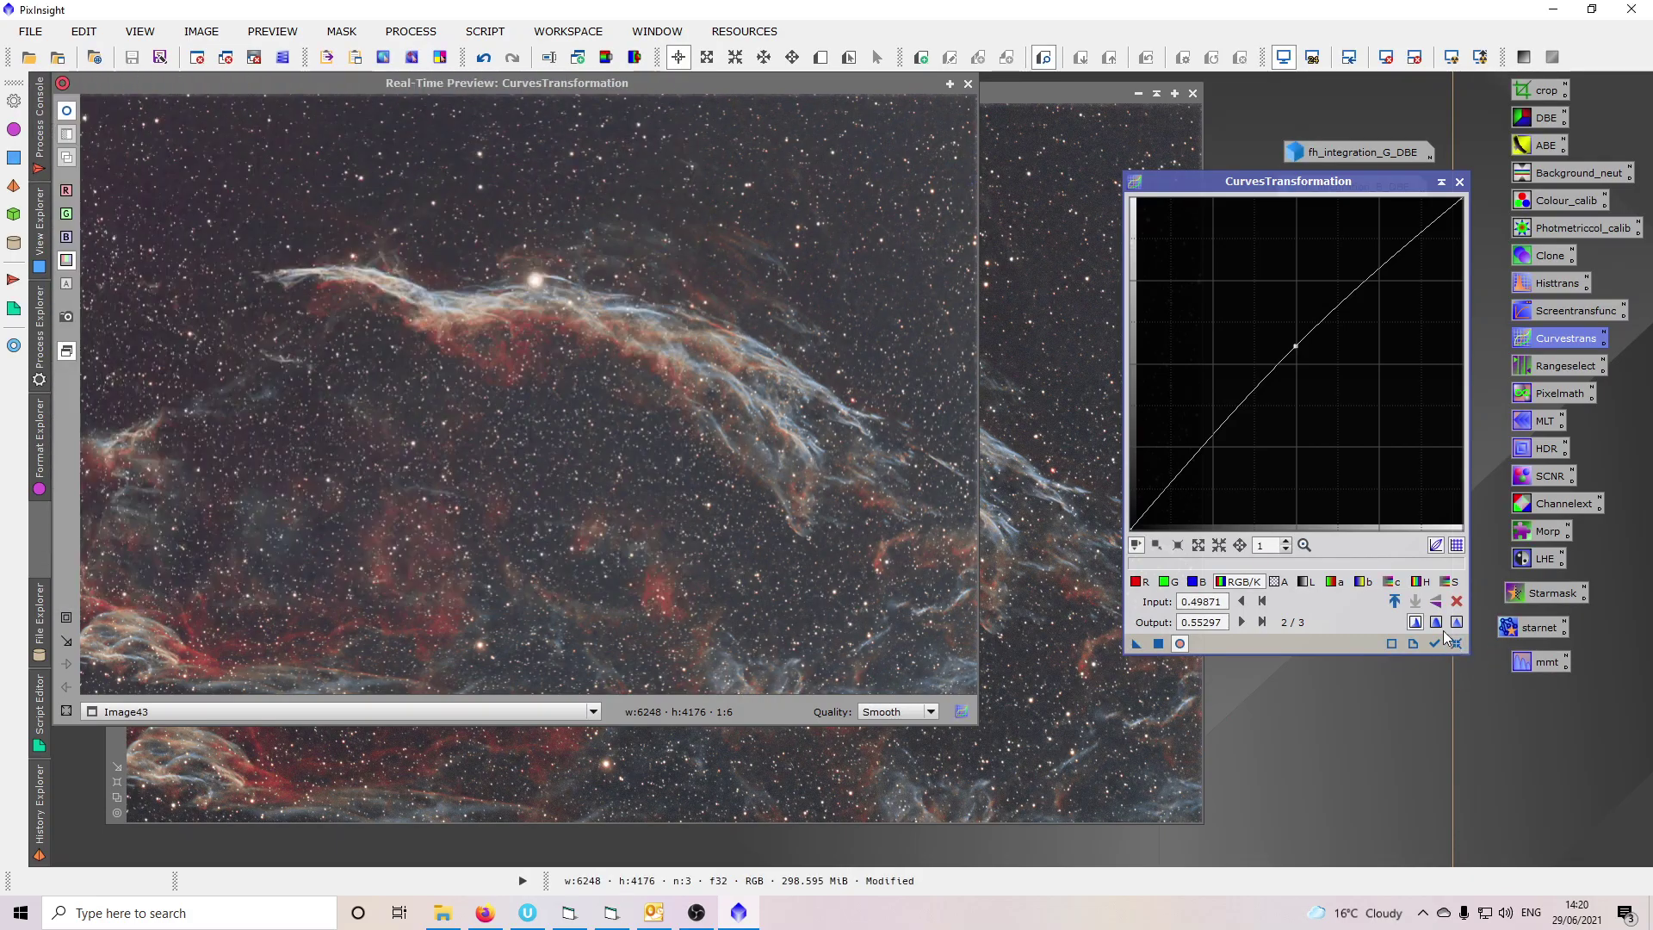
pyautogui.click(1159, 644)
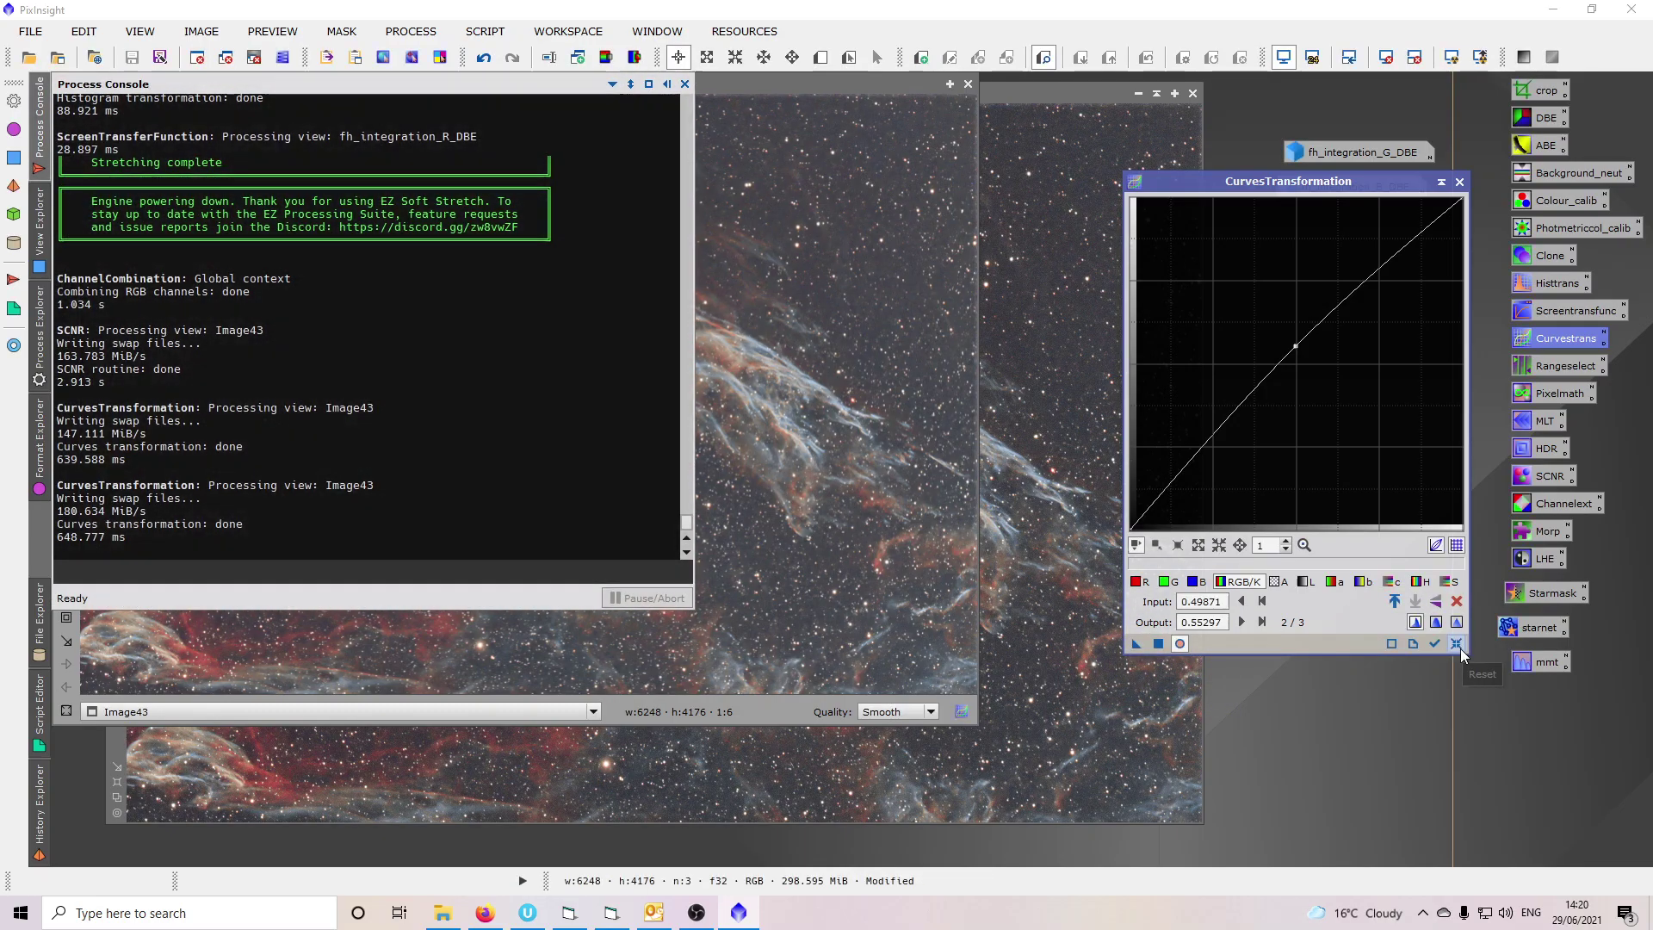
# Try further gentle S-curves, then close the real-time preview and the Curves tool.
pyautogui.click(1444, 642)
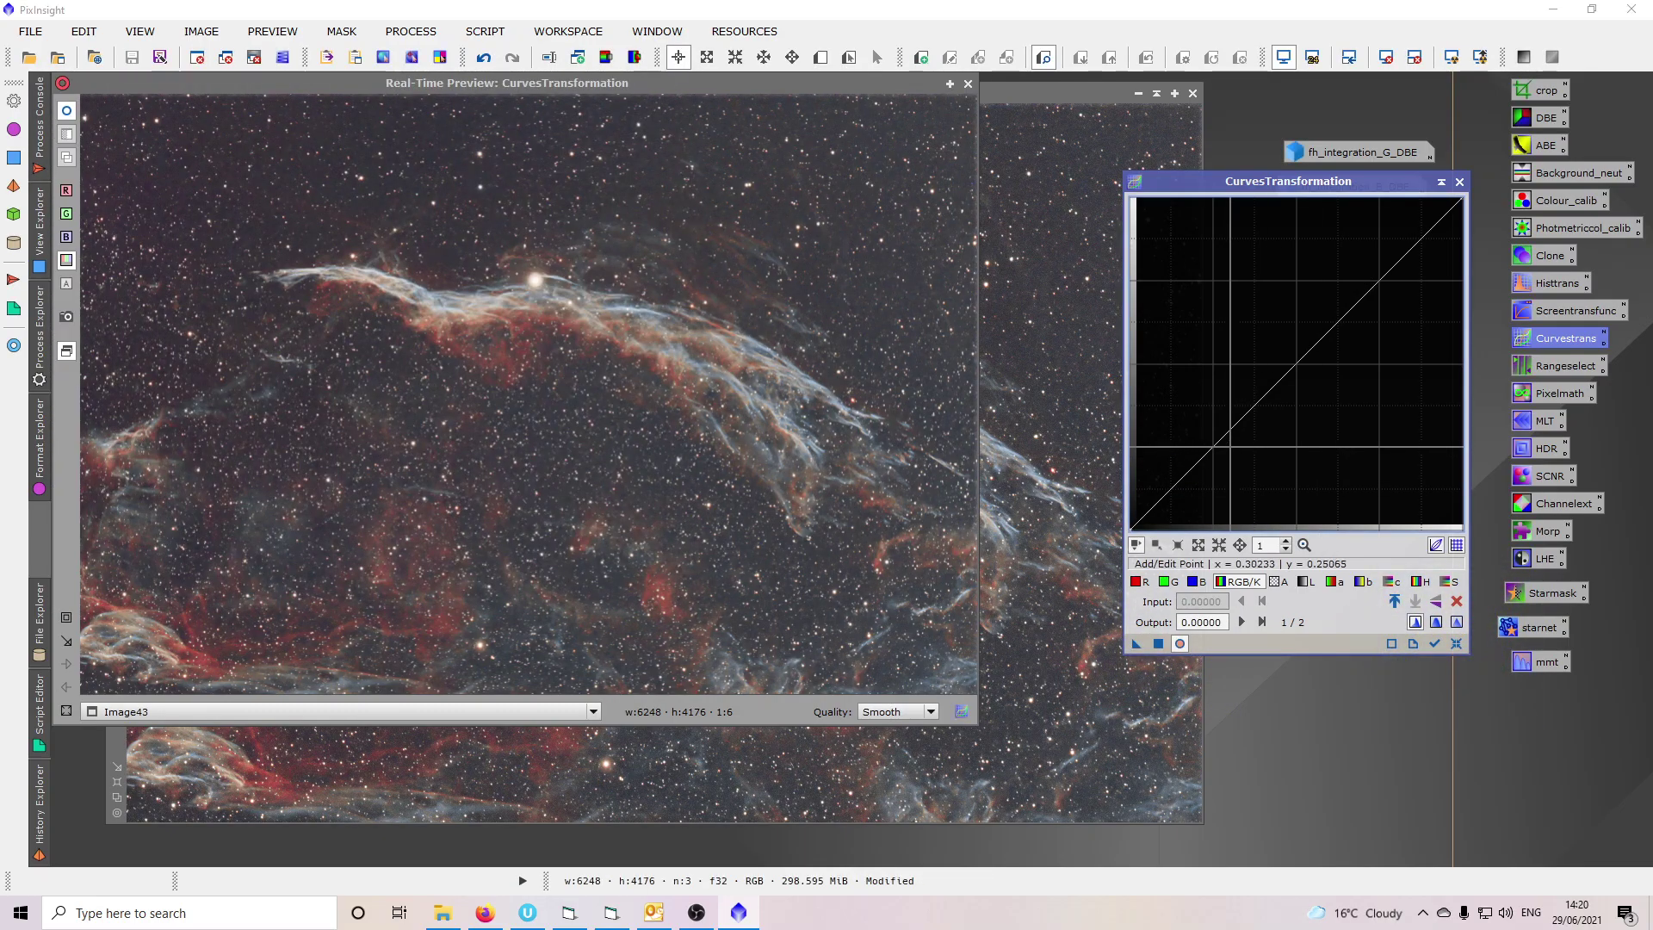
pyautogui.moveTo(1211, 448); pyautogui.dragTo(1210, 466)
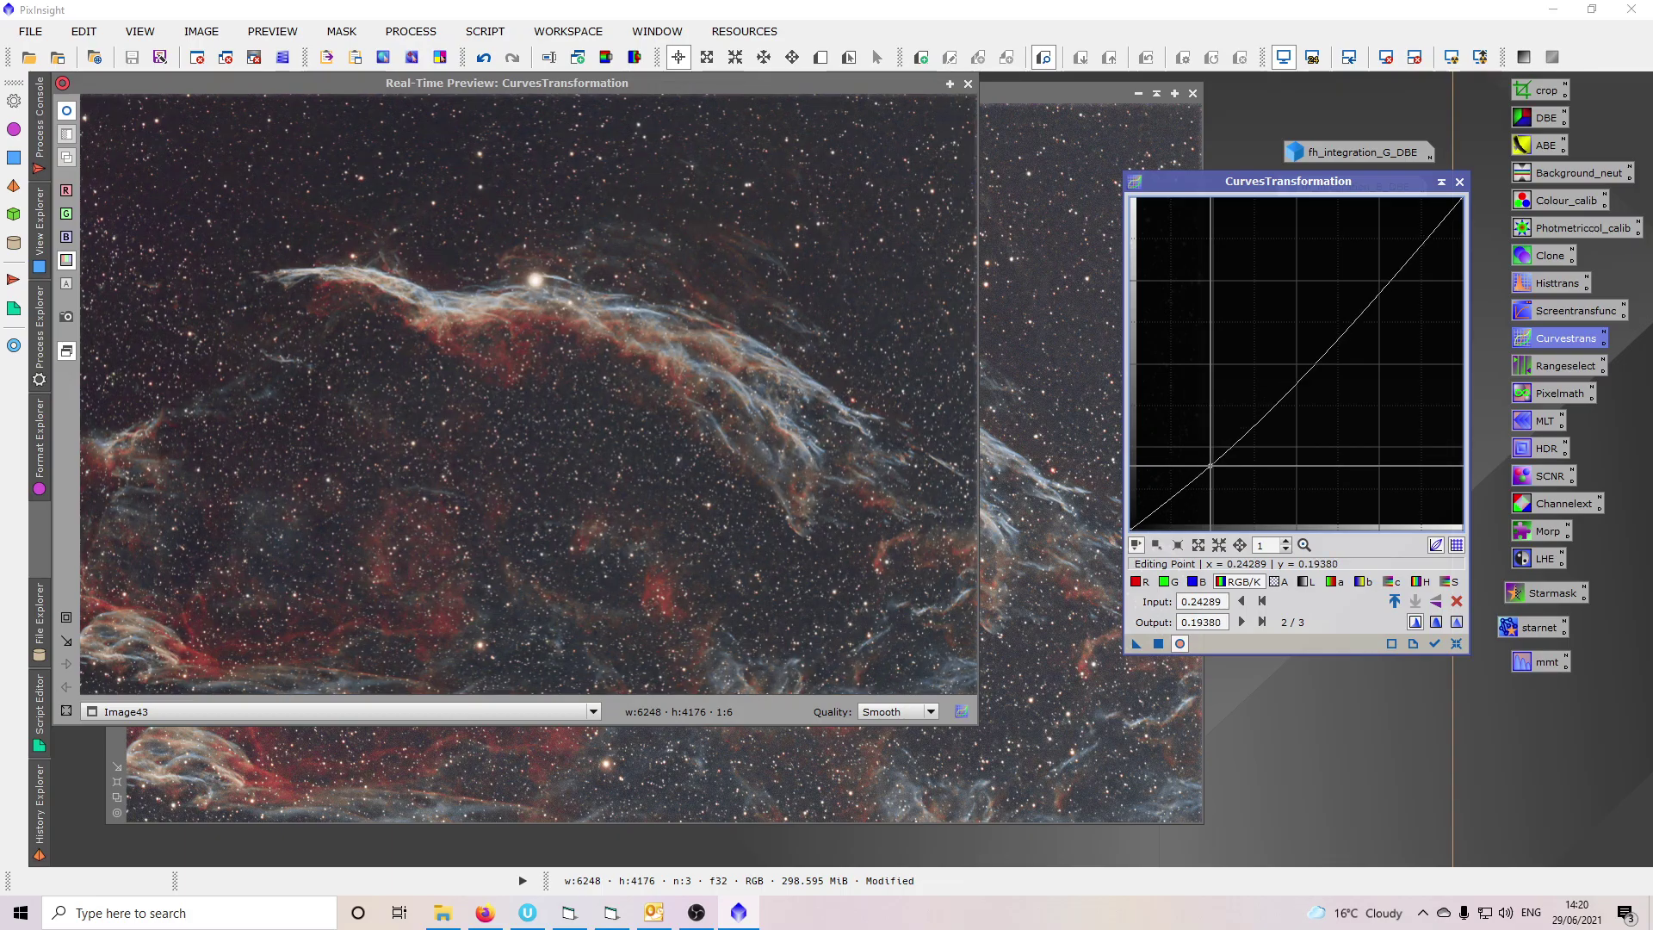
pyautogui.moveTo(1378, 281); pyautogui.dragTo(1375, 269)
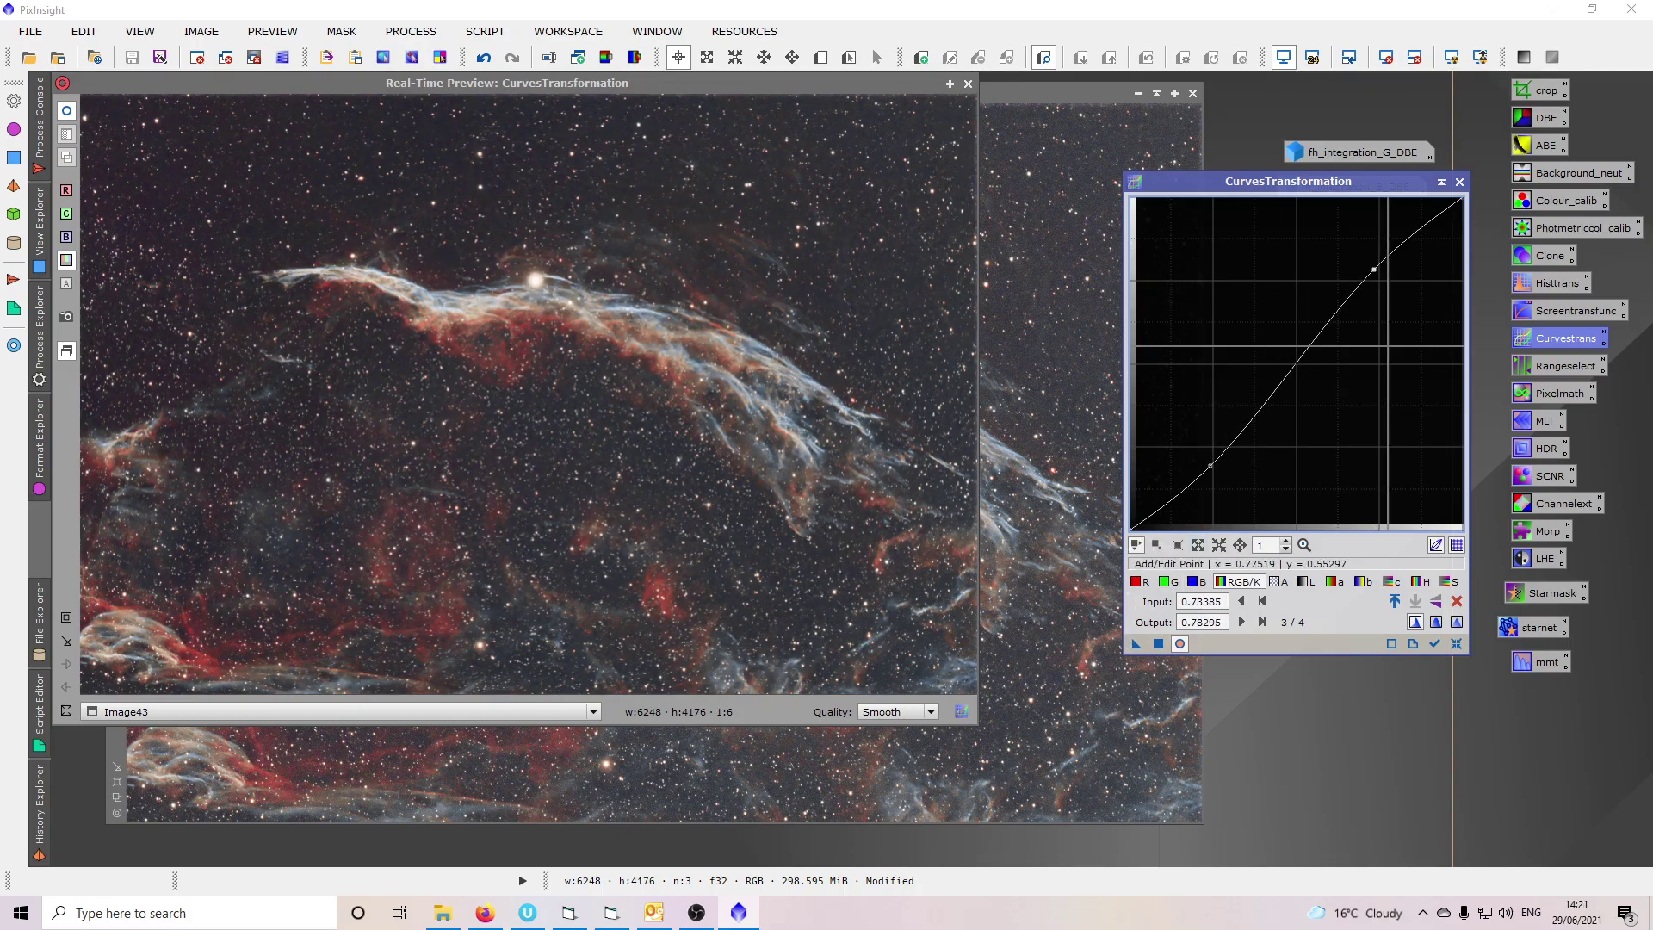
pyautogui.click(1456, 643)
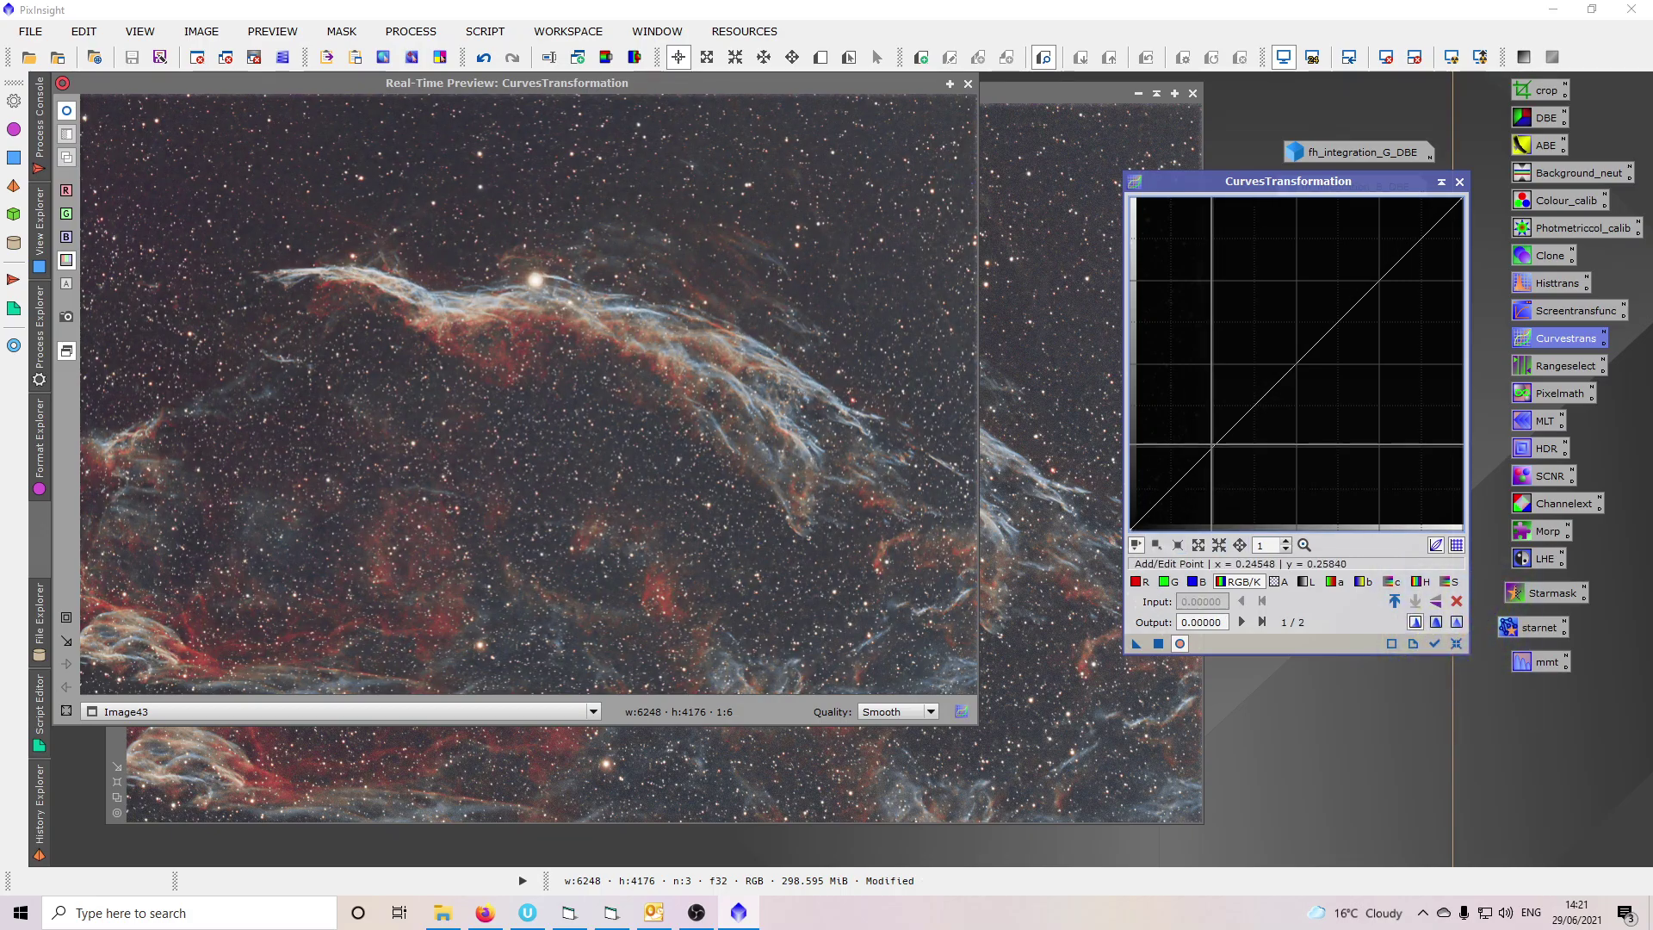
pyautogui.moveTo(1206, 453); pyautogui.dragTo(1214, 457)
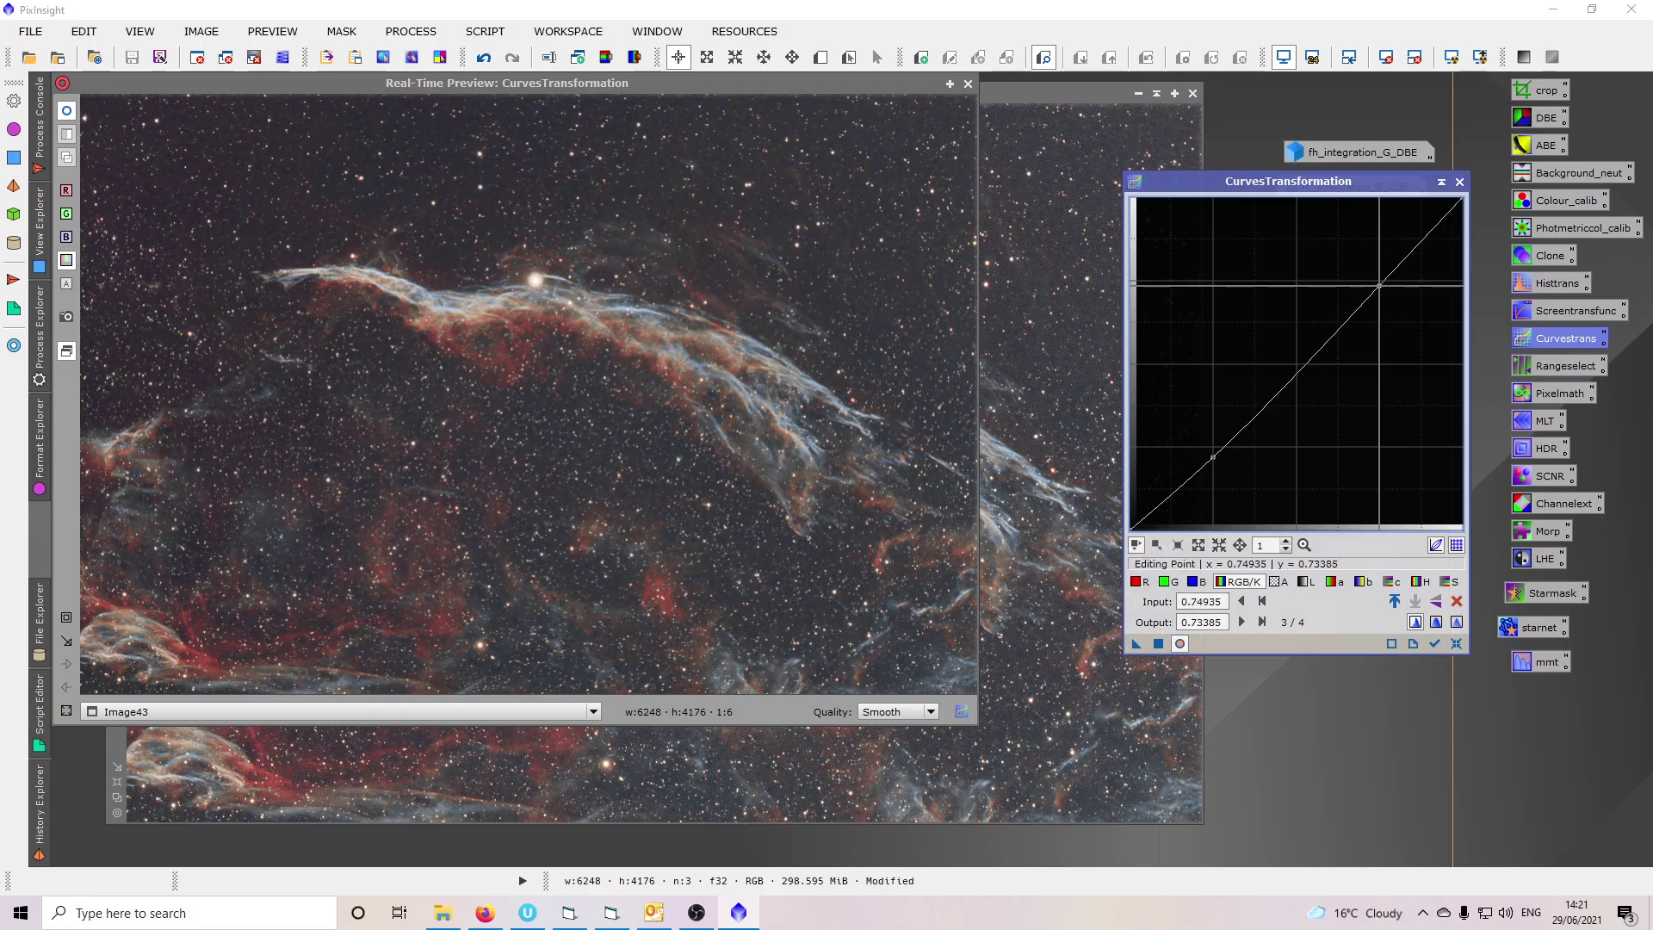
pyautogui.moveTo(1379, 284); pyautogui.dragTo(1376, 281)
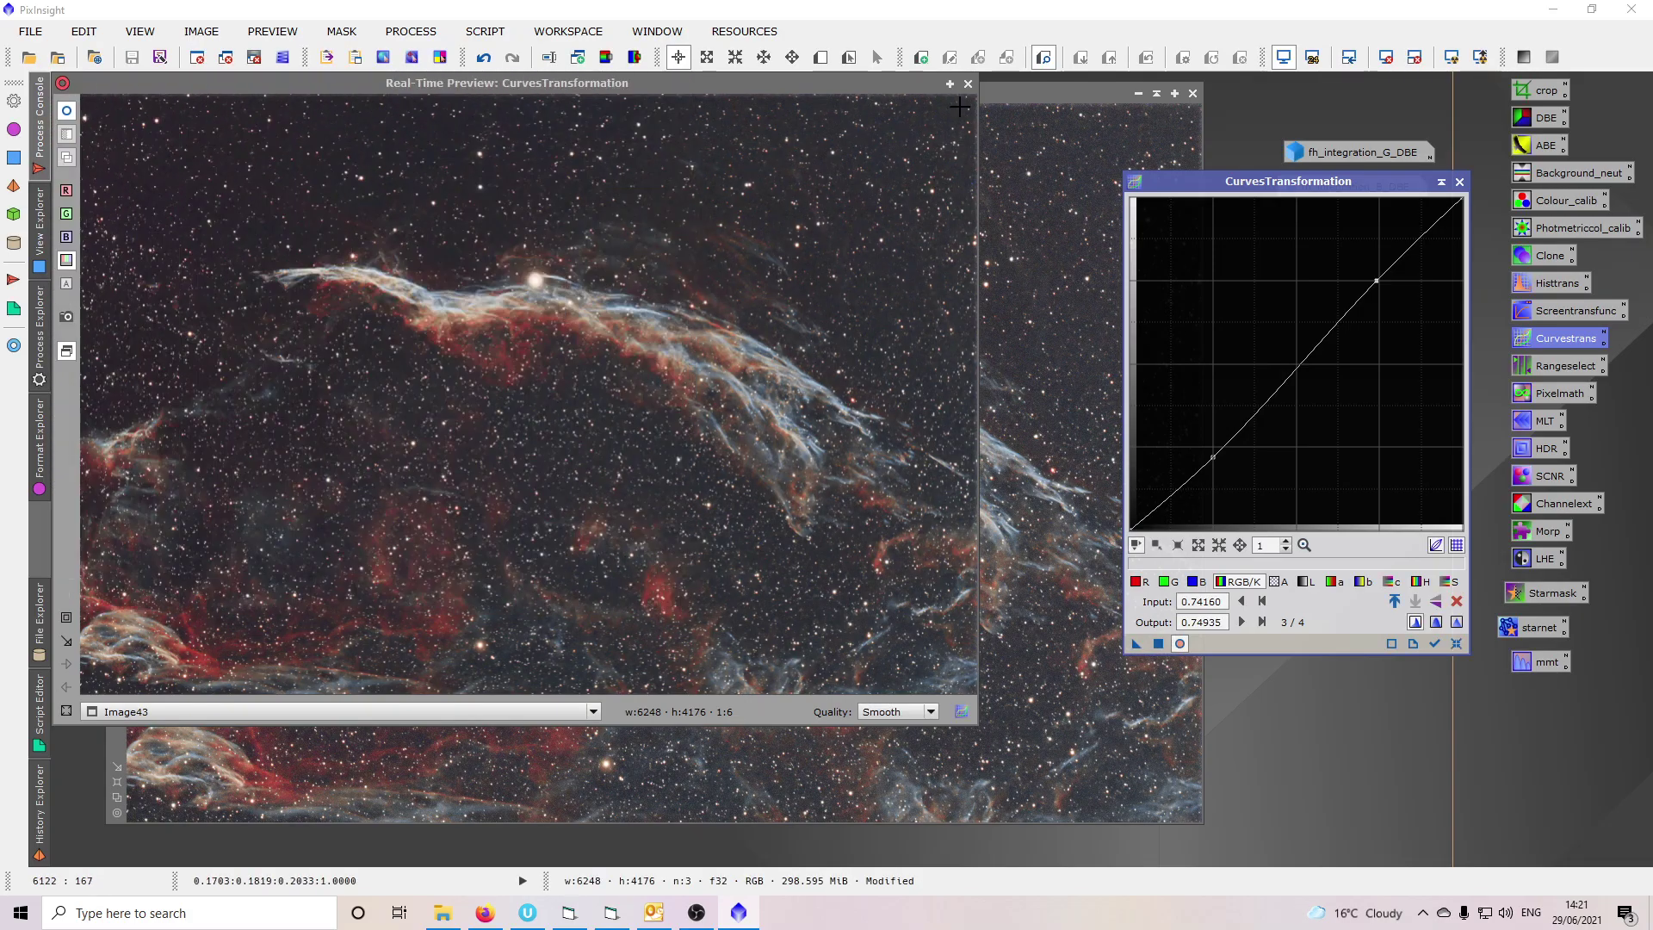
pyautogui.click(1179, 643)
pyautogui.click(1459, 183)
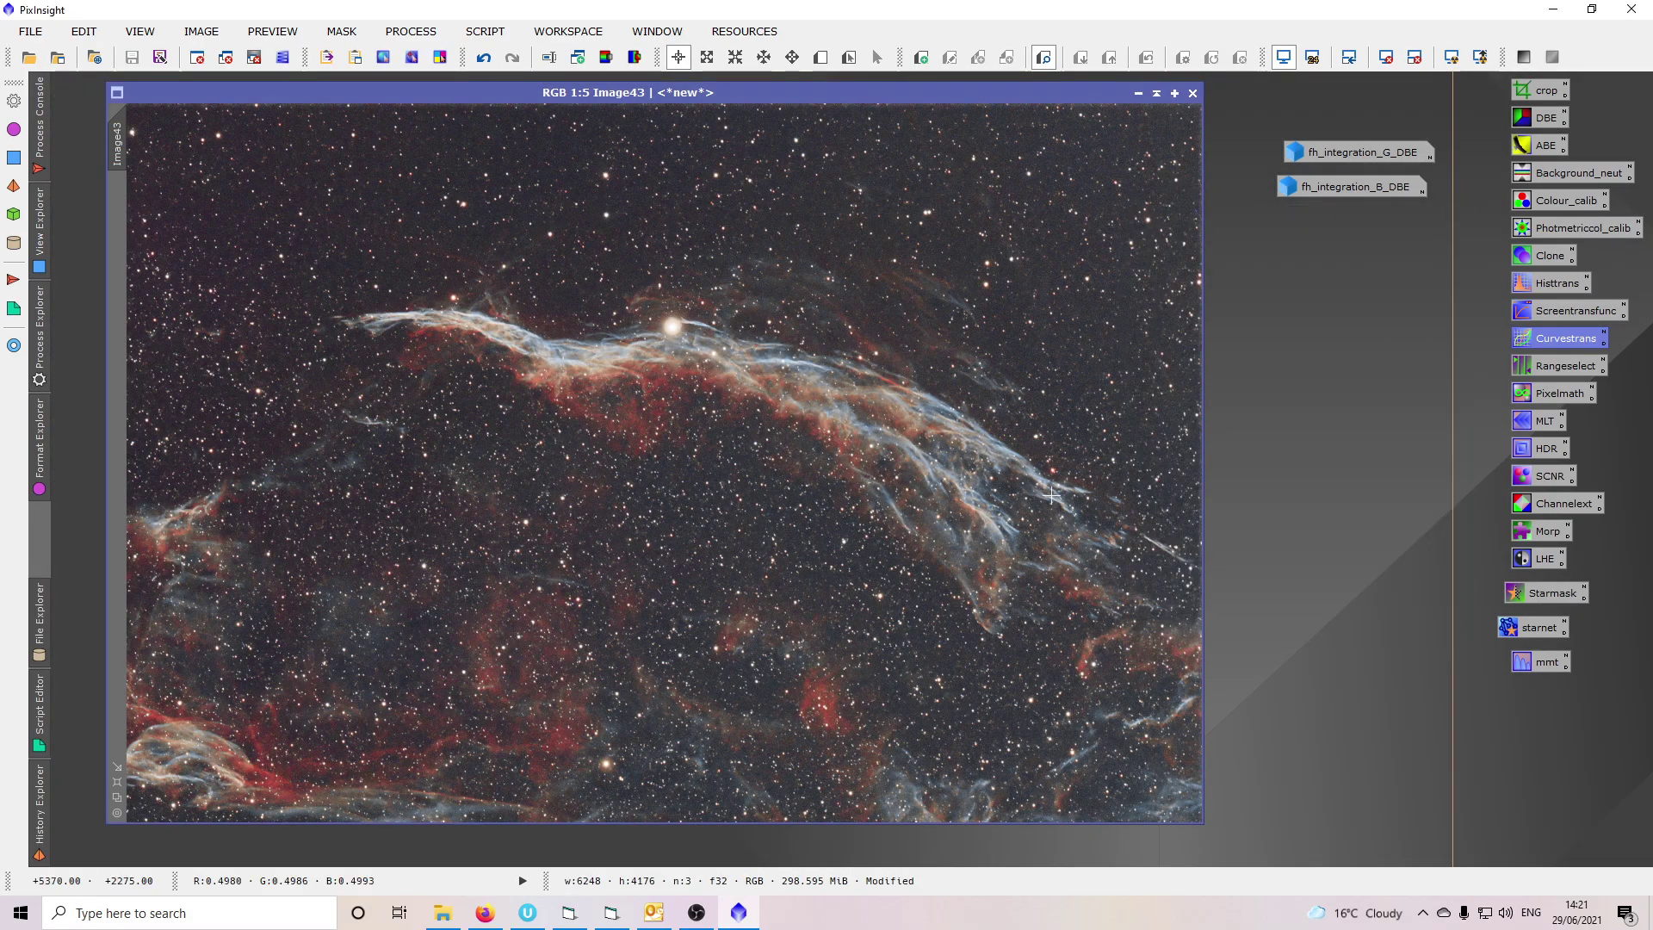
# Apply HDRMultiscaleTransform with 6 layers and lightness mask to Image43.
pyautogui.doubleClick(1541, 448)
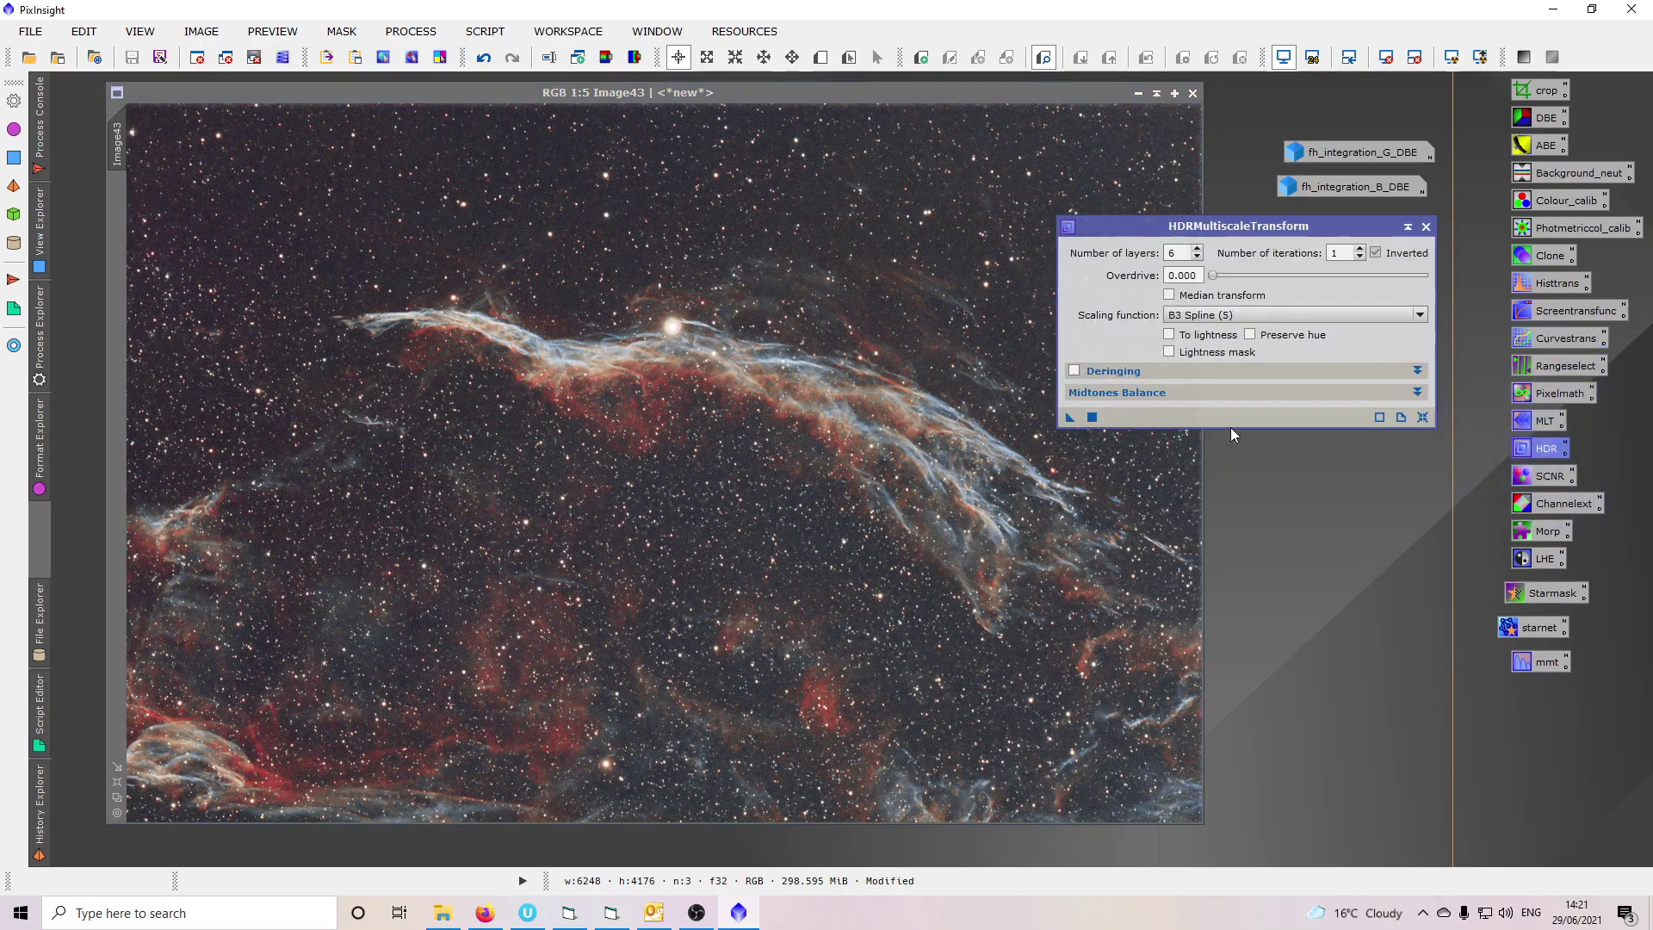
pyautogui.click(1170, 353)
pyautogui.click(1092, 418)
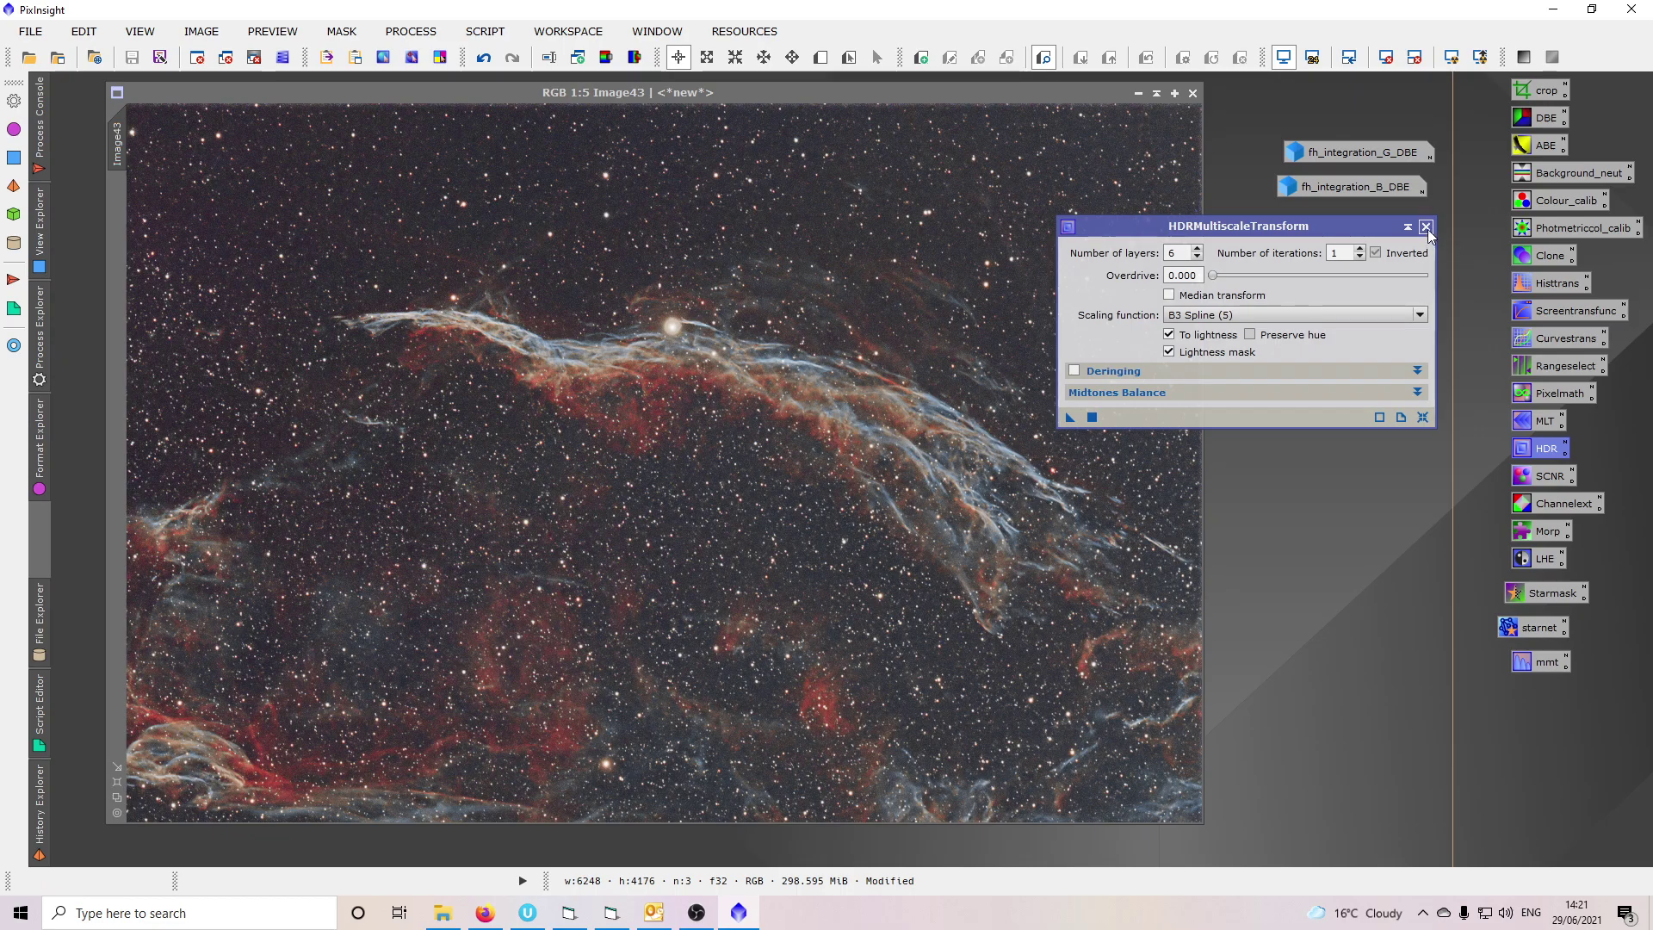
pyautogui.click(1426, 227)
# Toggle undo and redo to compare the HDR result, leaving it applied.
pyautogui.click(484, 58)
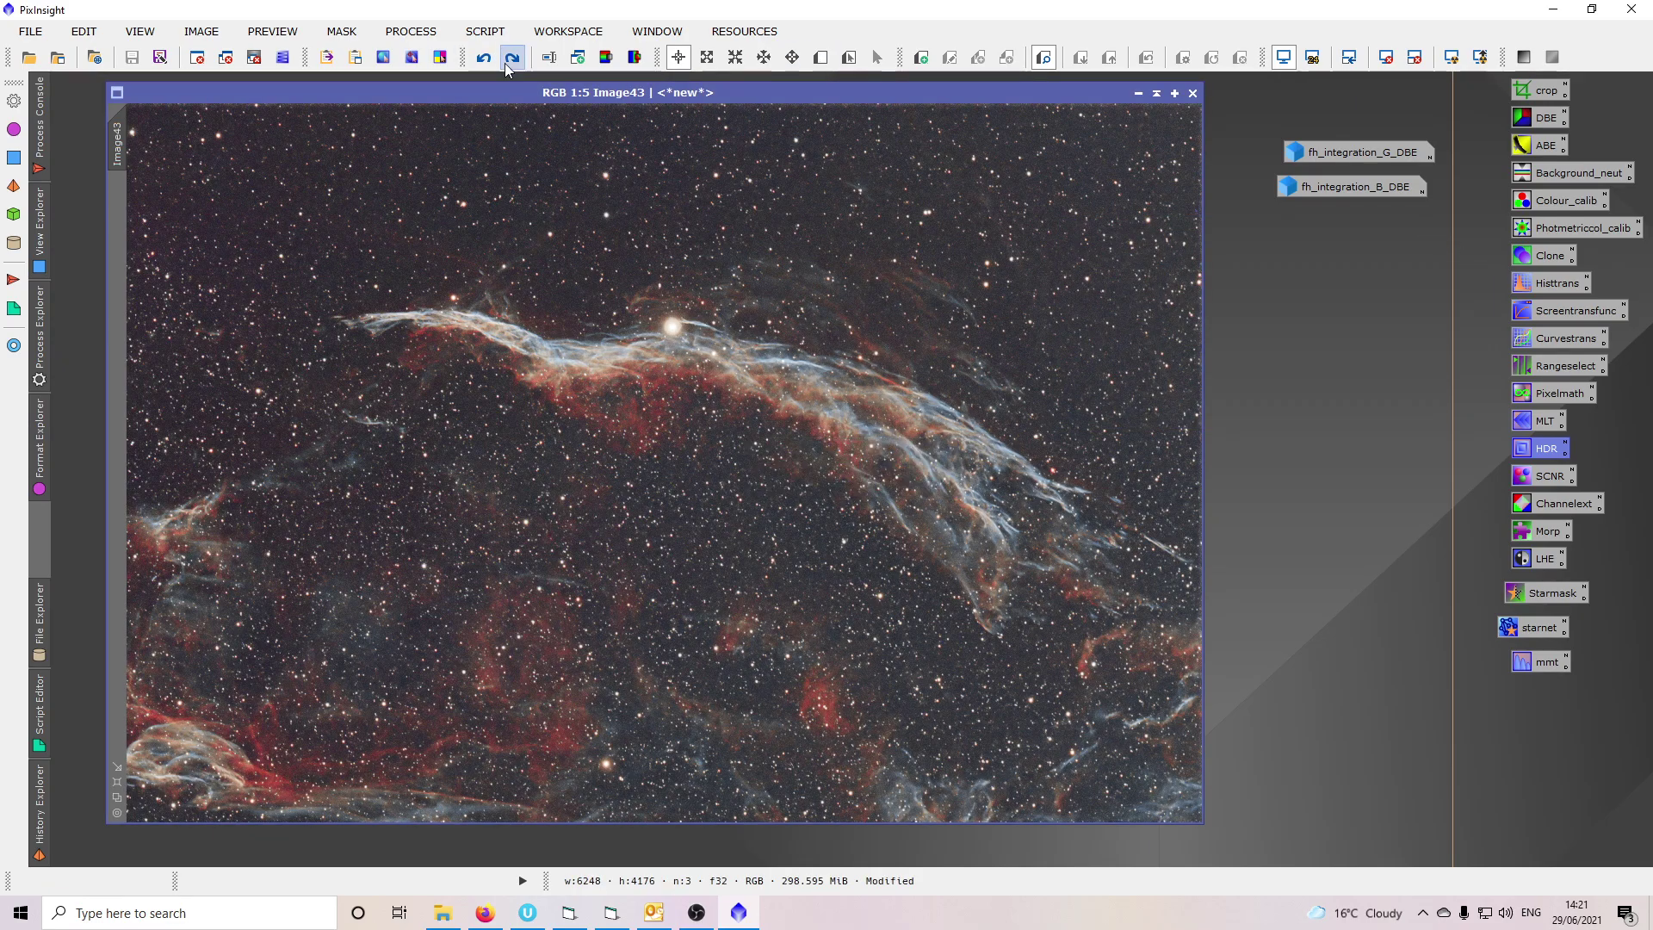
pyautogui.click(511, 59)
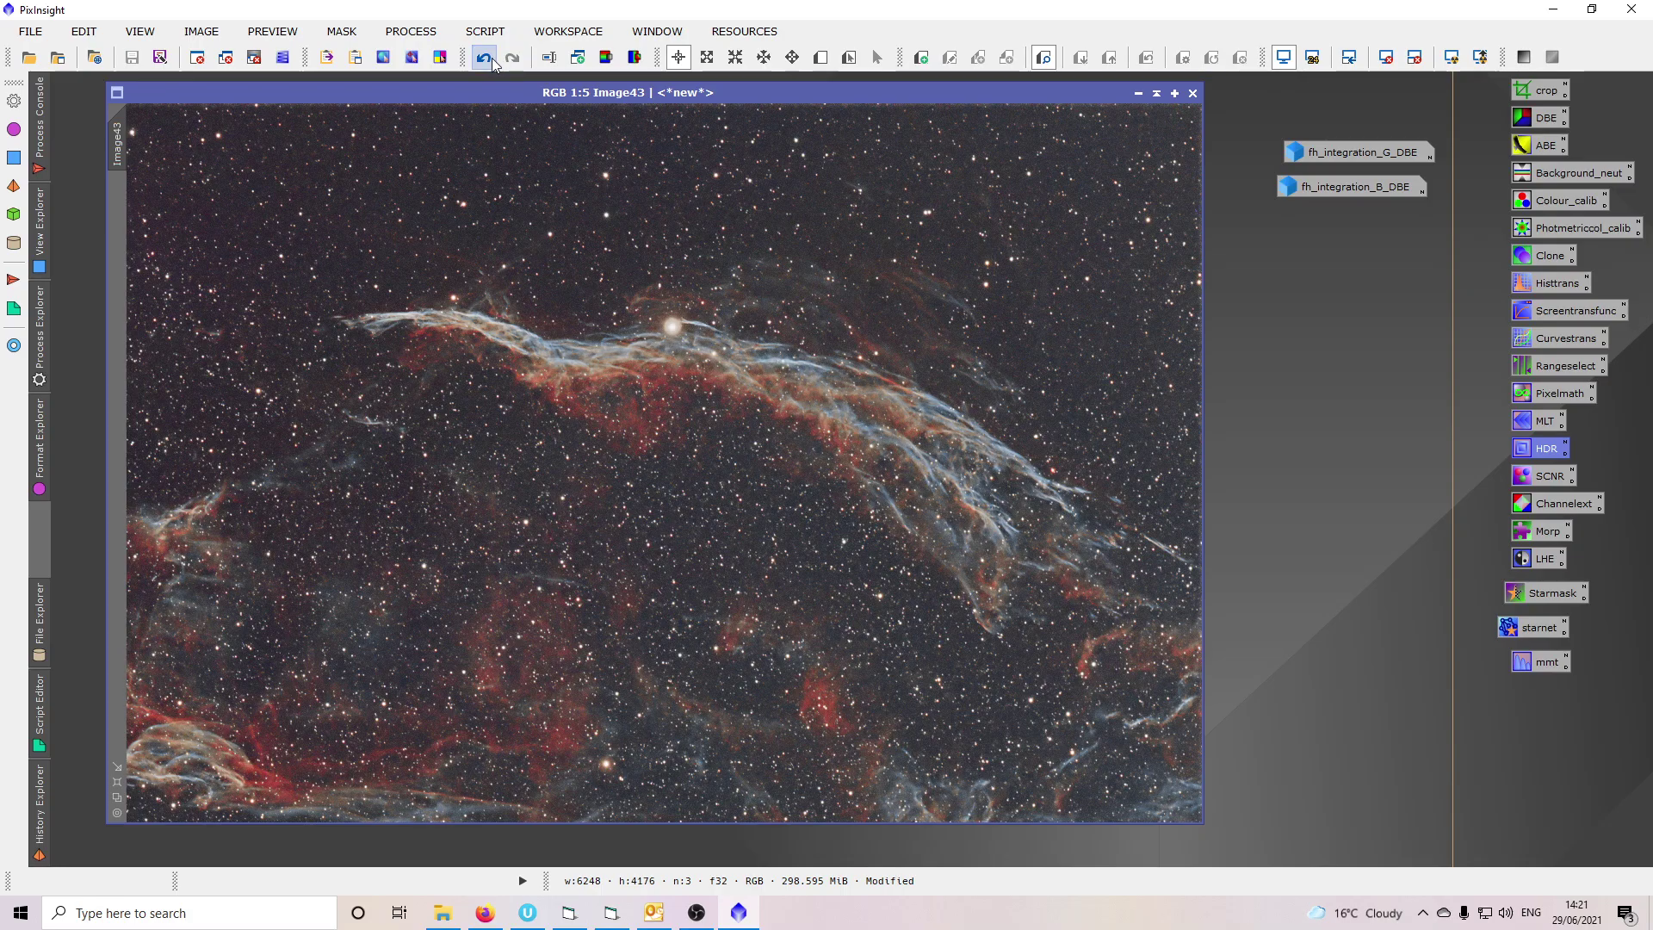
pyautogui.click(489, 60)
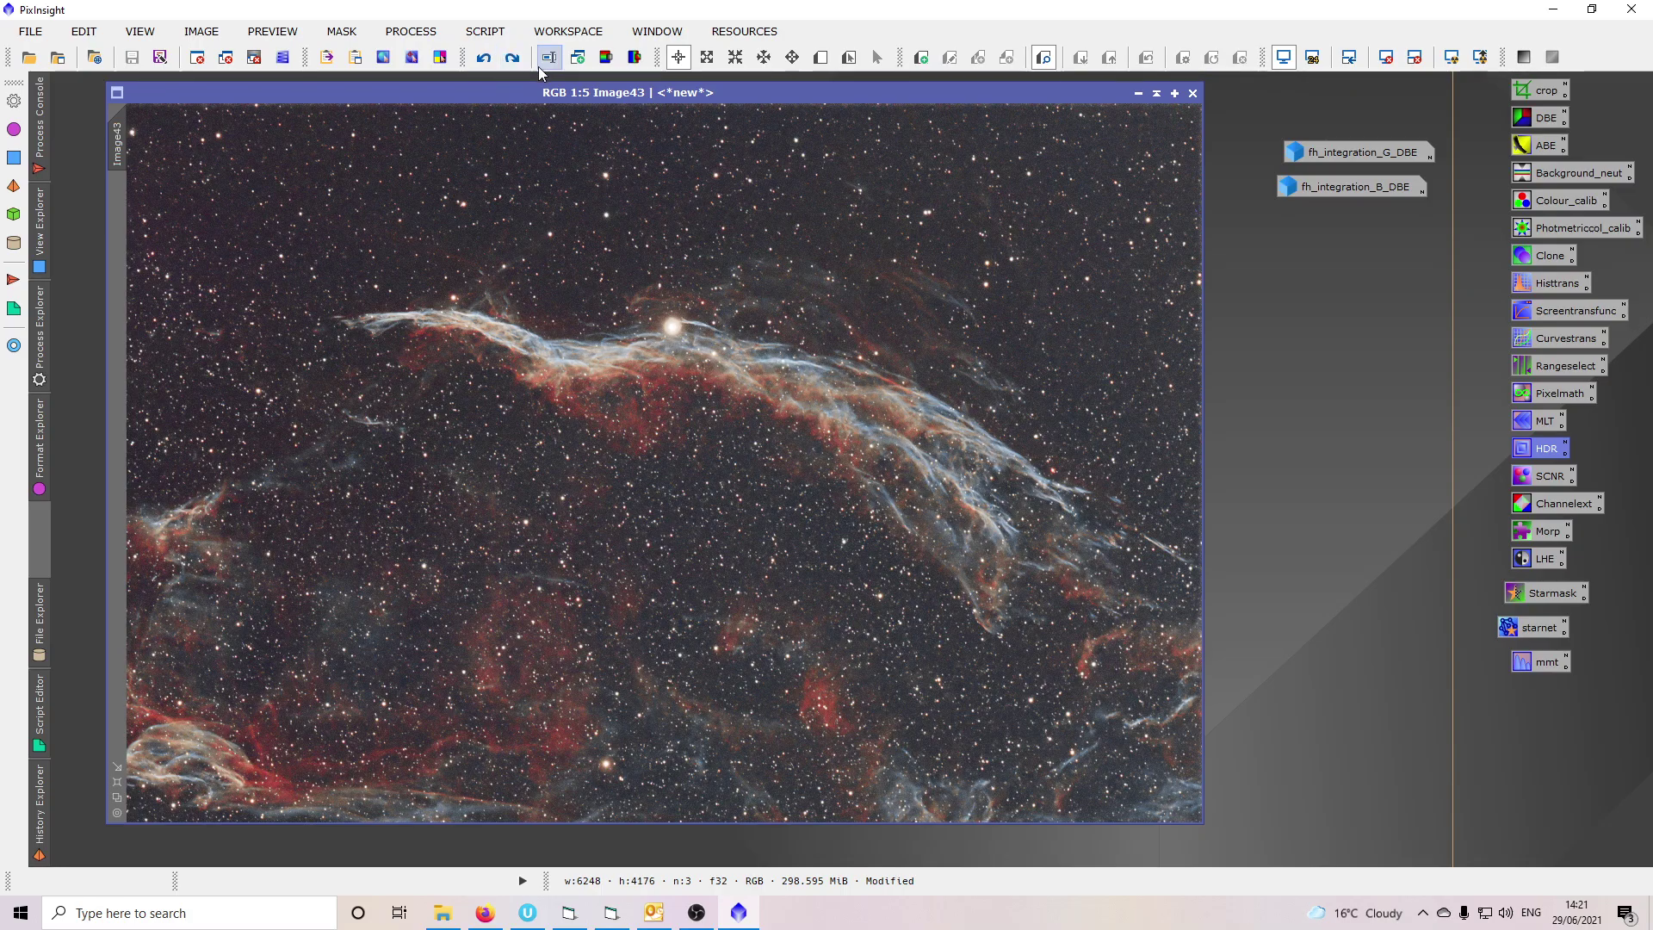
pyautogui.click(516, 61)
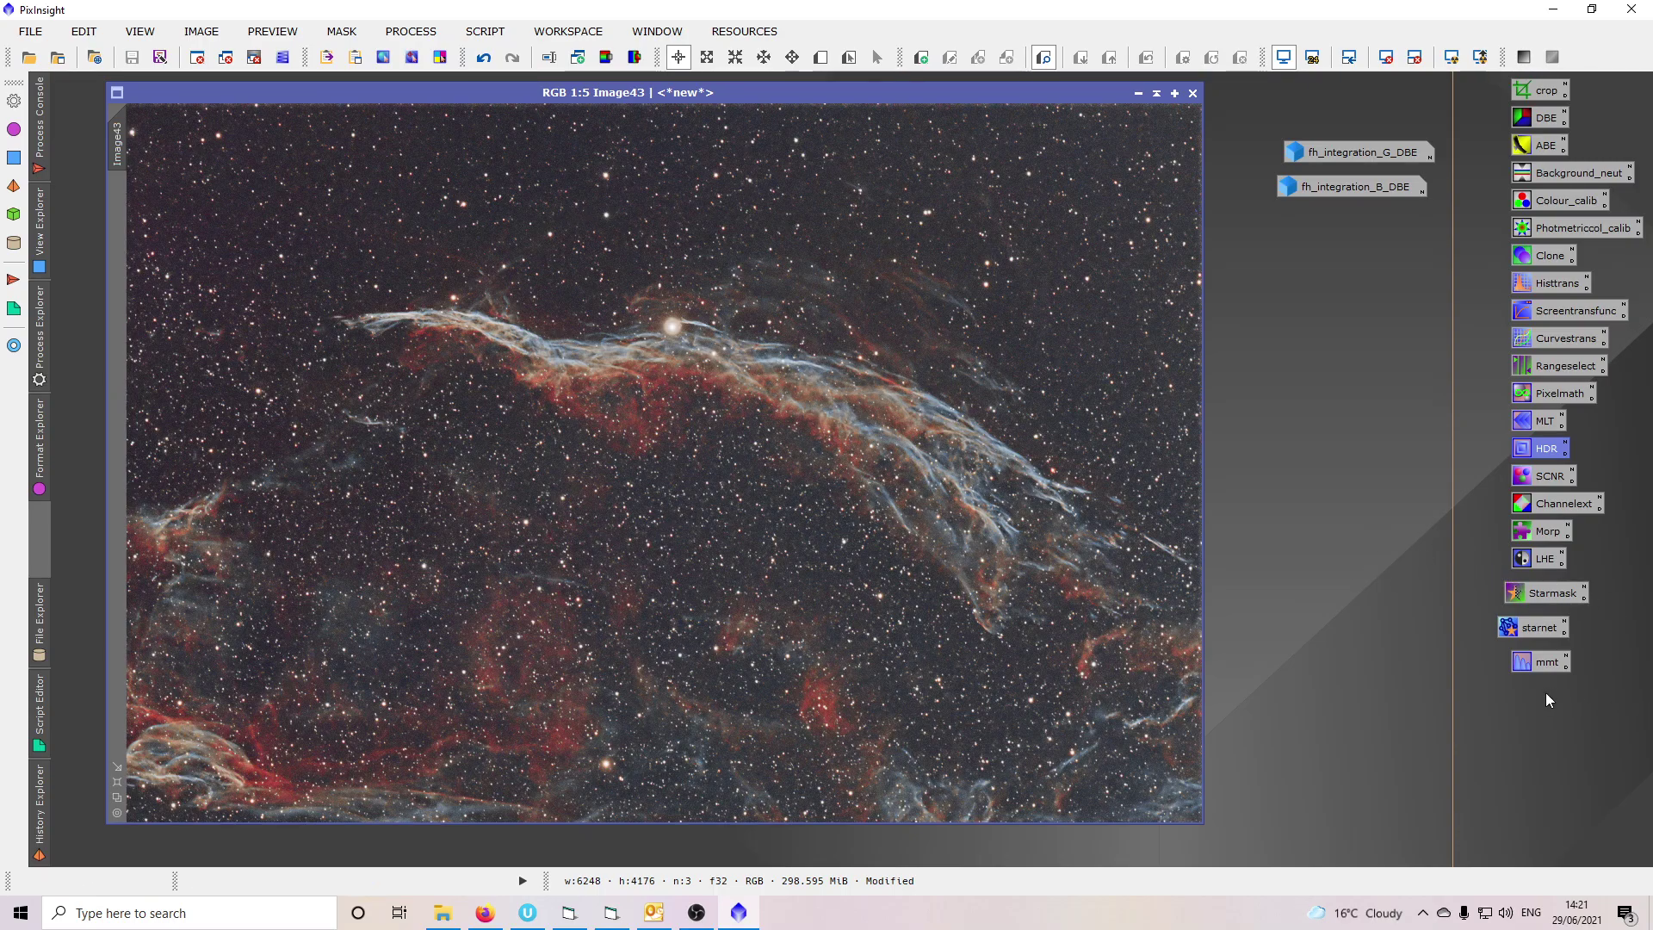
# Generate a contour star mask with noise threshold 0.1, scale 3, large-scale 0 and smoothness 3.
pyautogui.doubleClick(1528, 594)
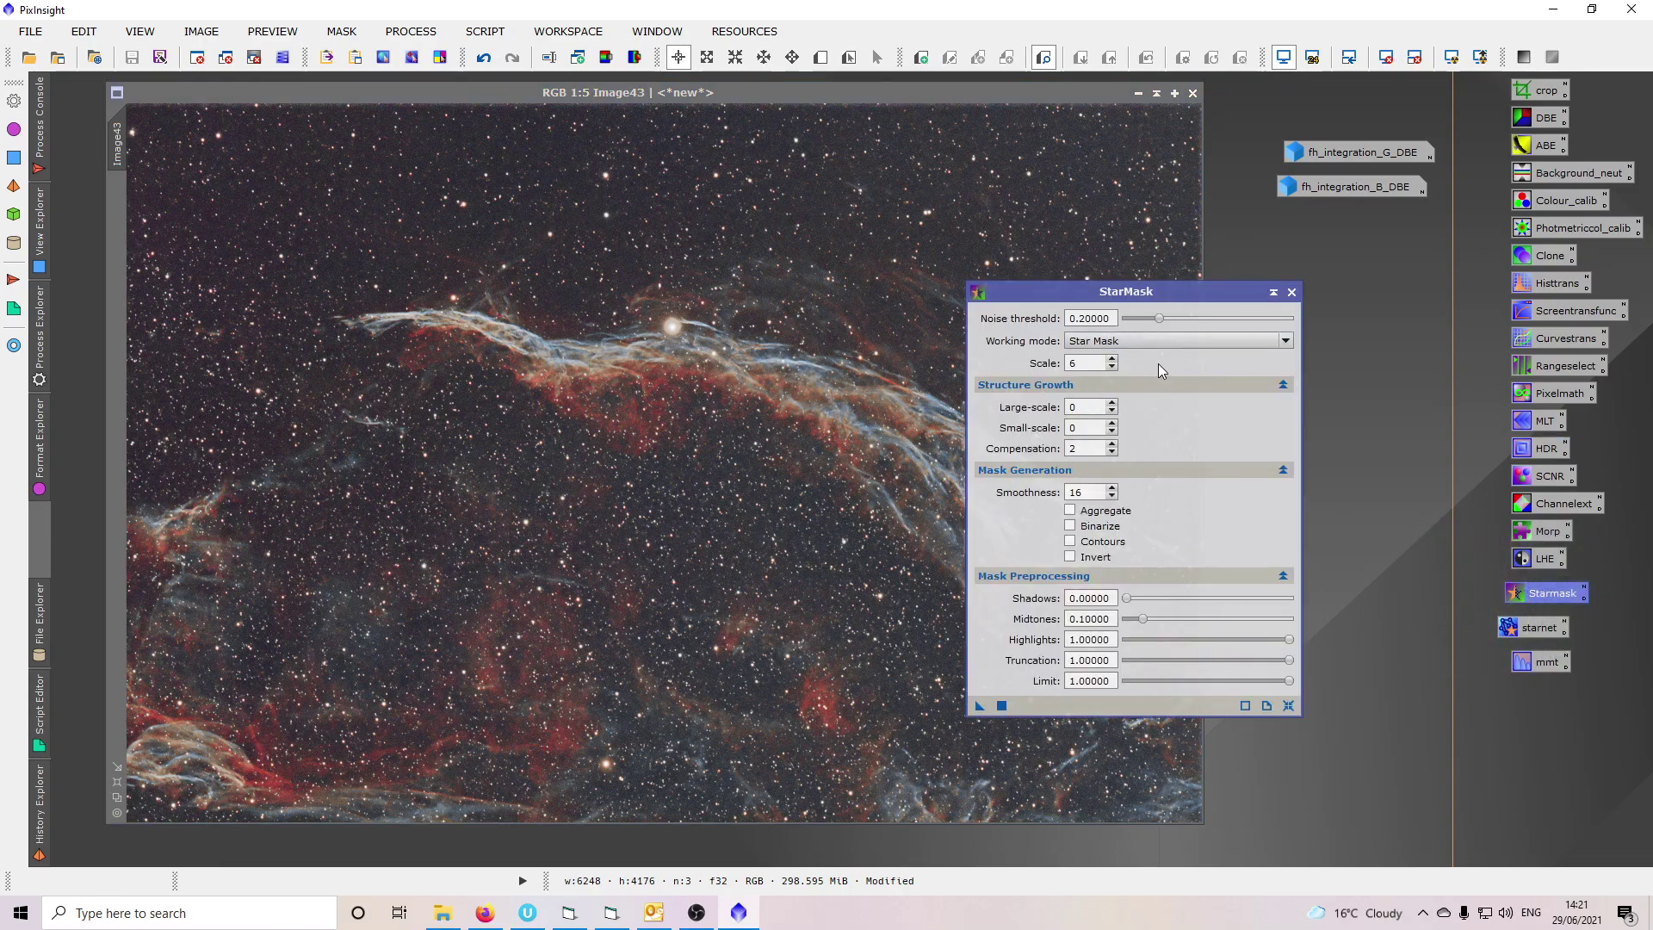
pyautogui.click(1159, 319)
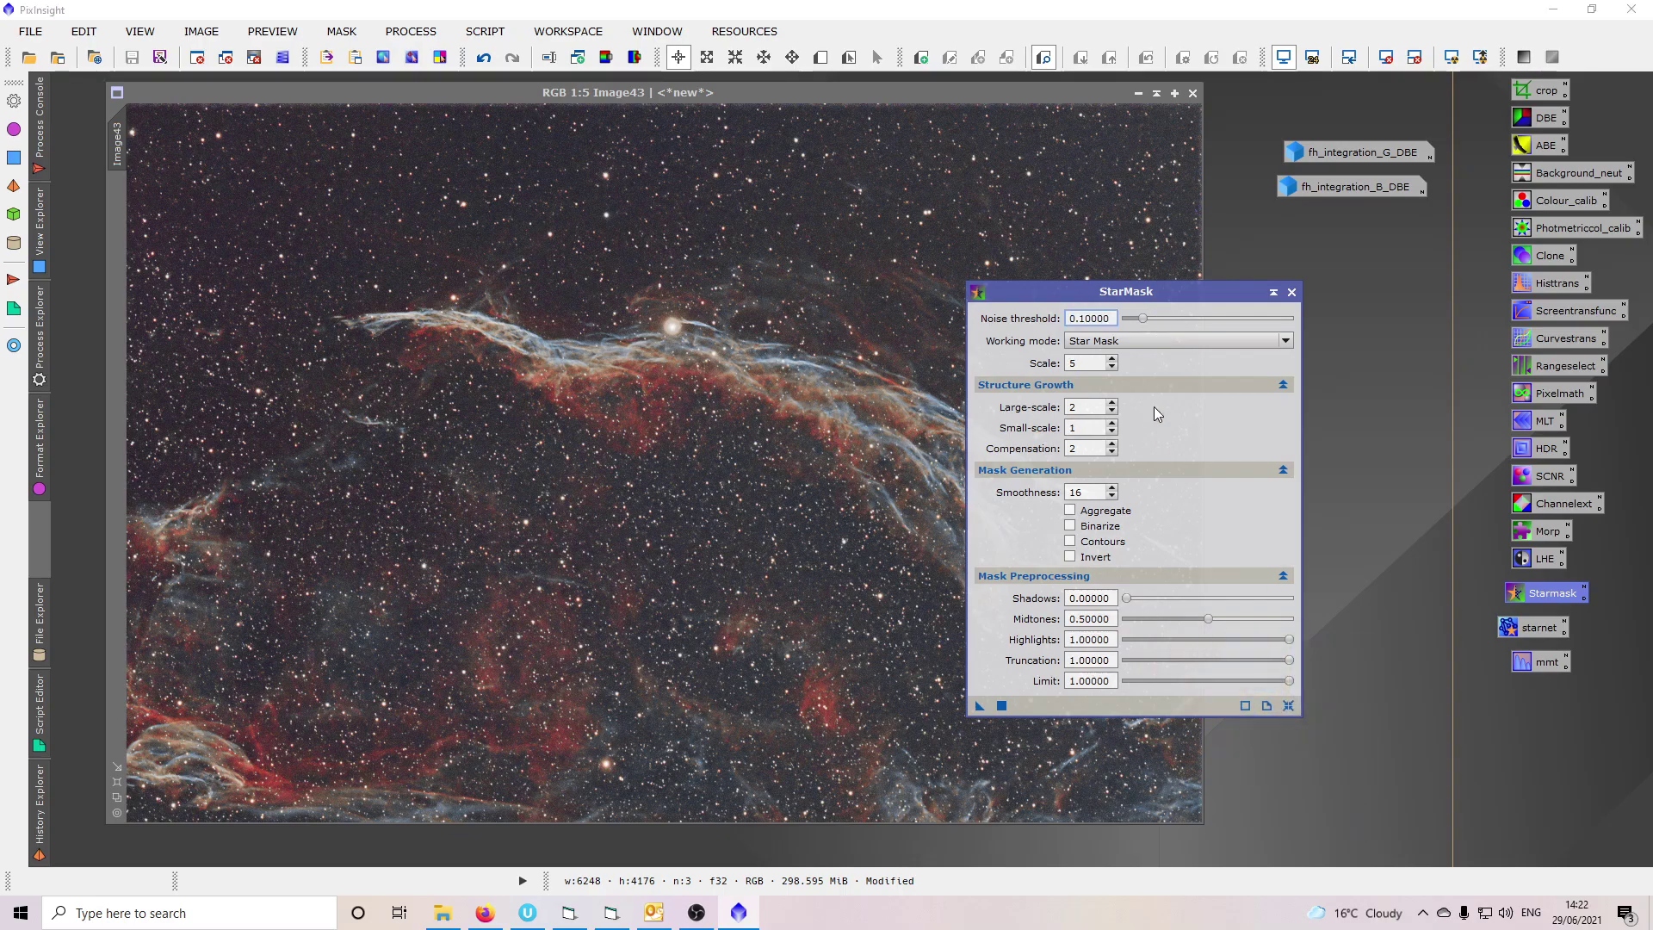
pyautogui.click(1077, 364)
pyautogui.write('3')
pyautogui.press('Tab')
pyautogui.write('0')
pyautogui.press('Tab')
pyautogui.press('Tab')
pyautogui.press('Tab')
pyautogui.write('3')
pyautogui.press('Tab')
pyautogui.press('Tab')
pyautogui.press('Tab')
pyautogui.press('space')
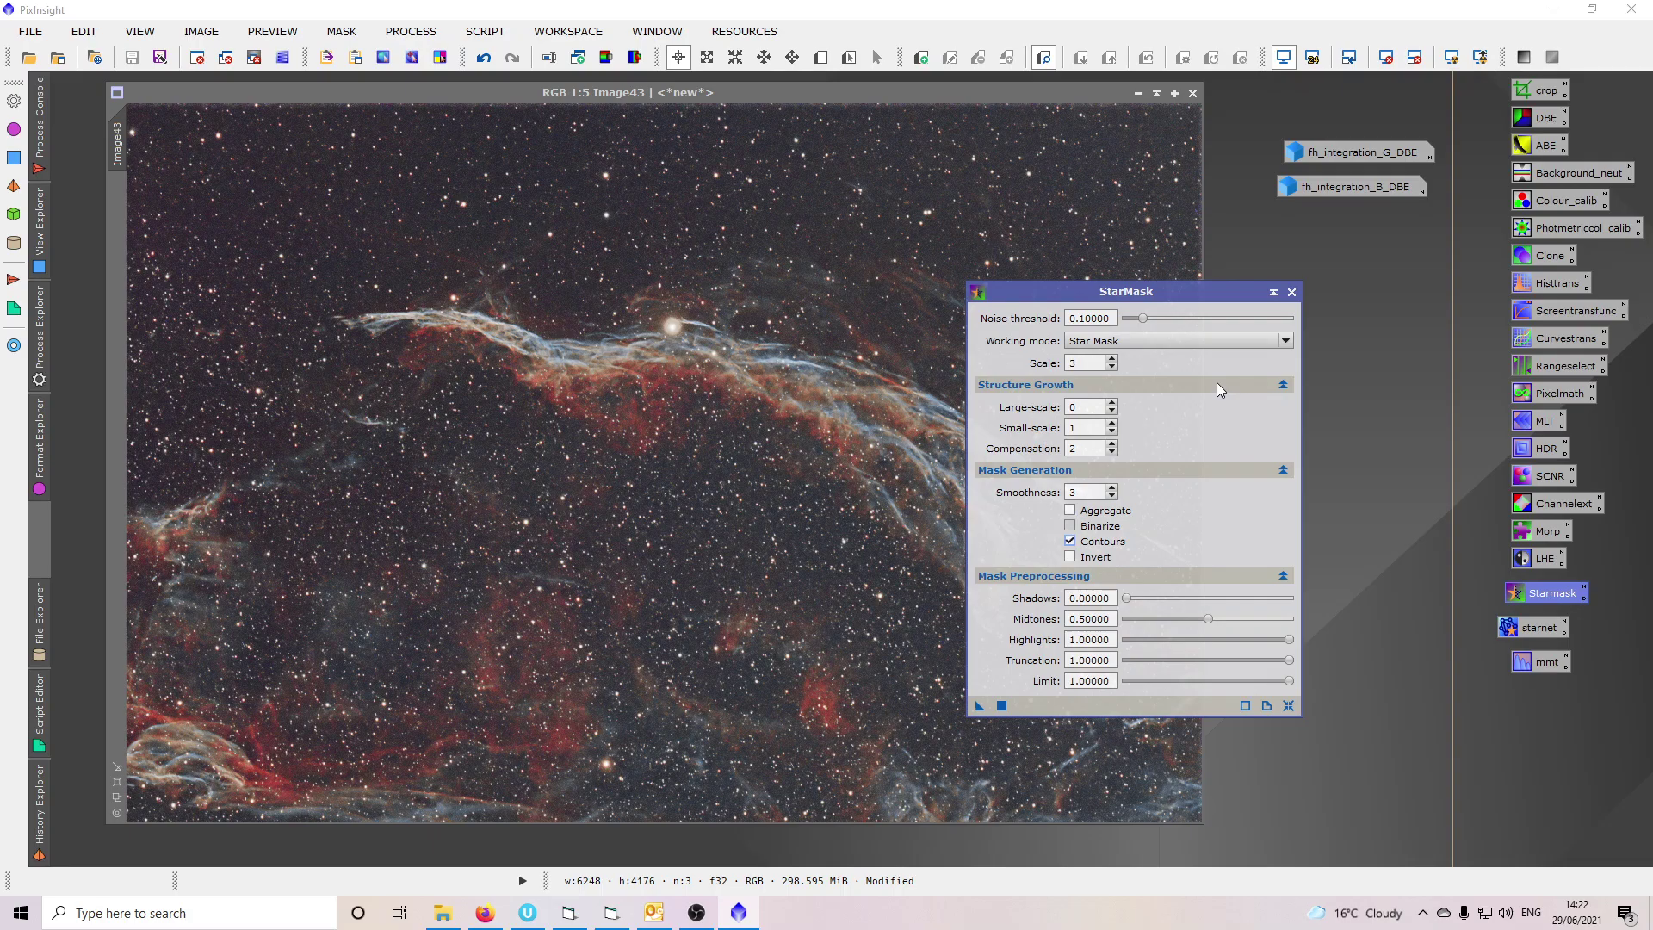
pyautogui.click(1002, 705)
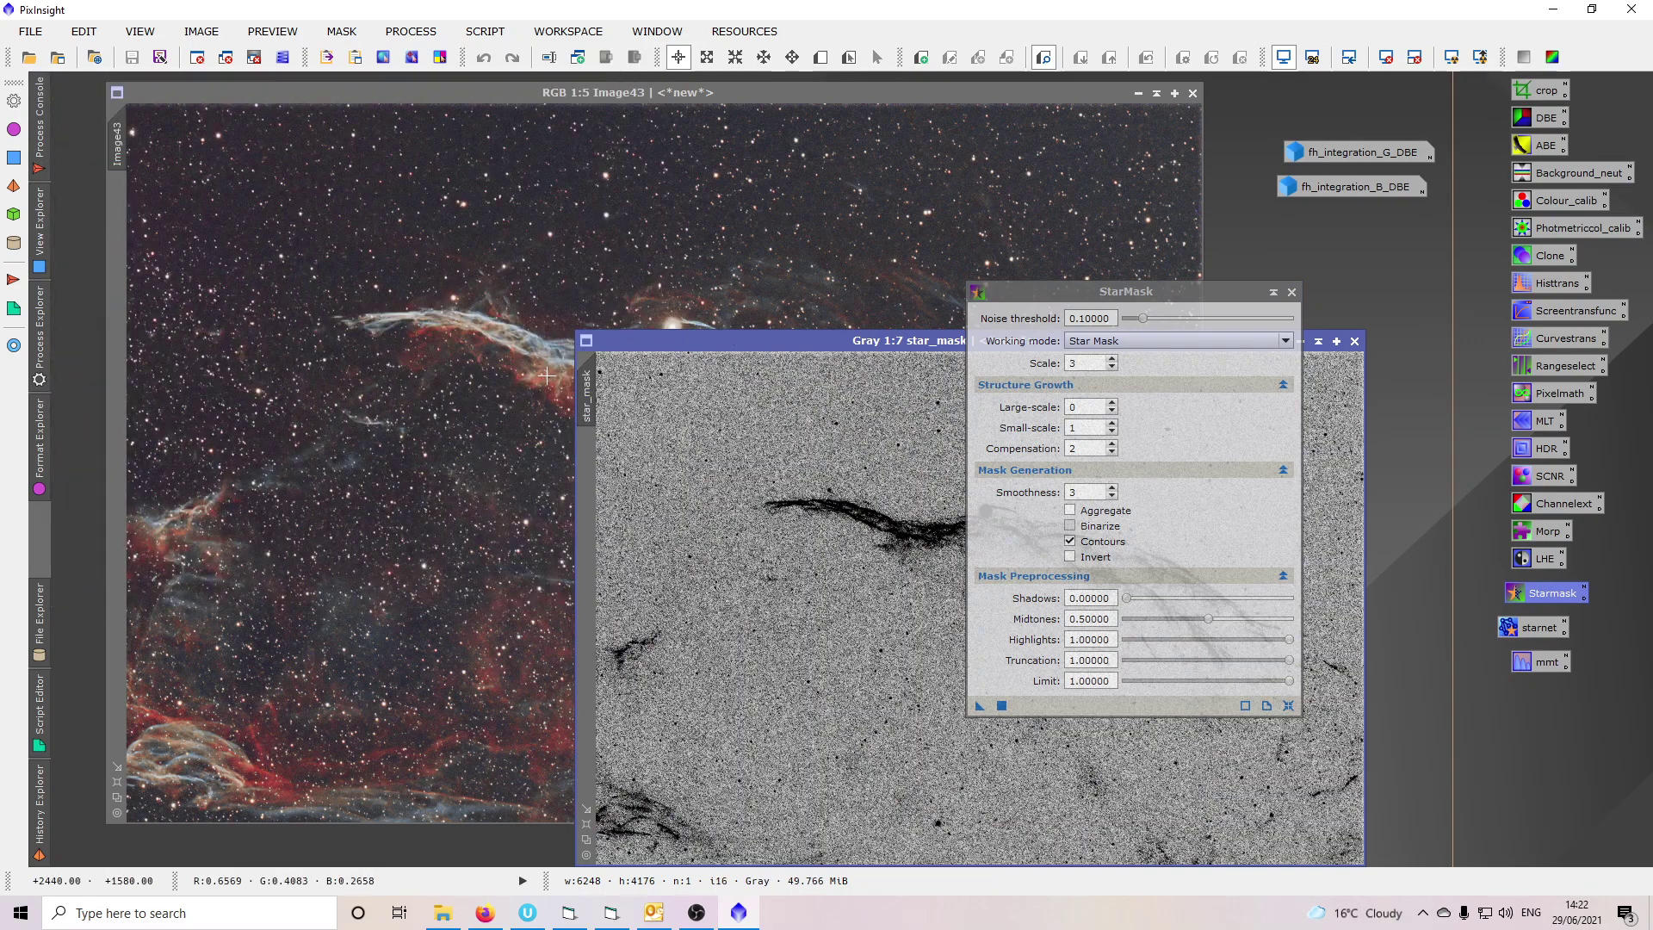
# Attach star_mask to Image43 as a hidden mask and close StarMask.
pyautogui.moveTo(587, 396); pyautogui.dragTo(117, 231)
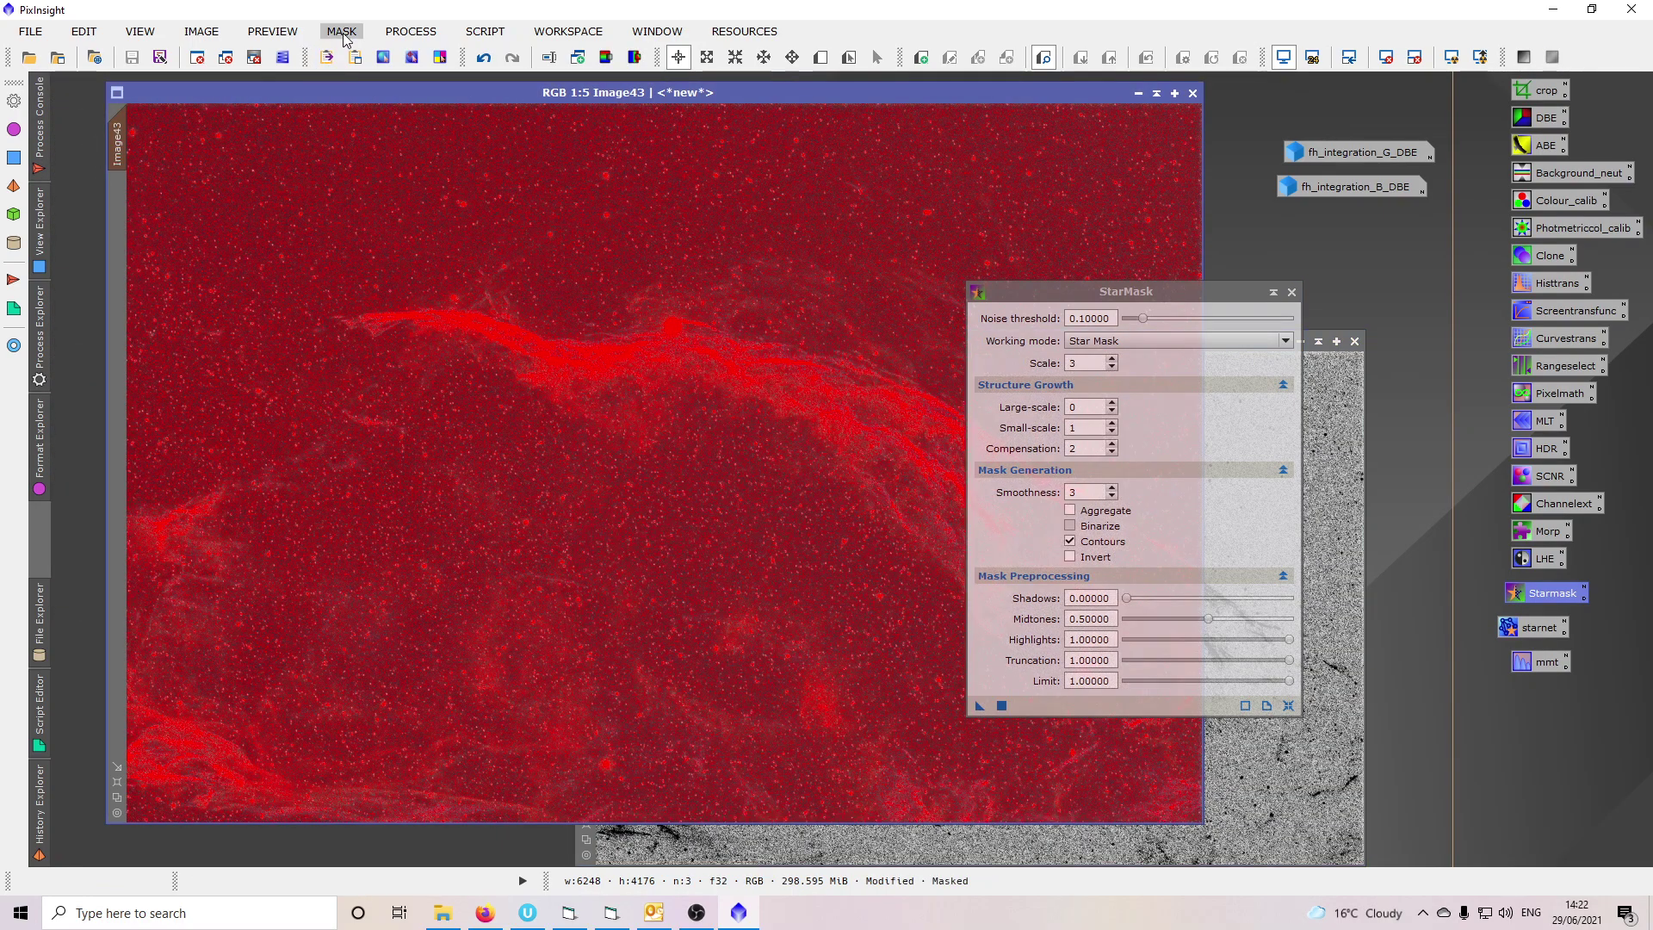
pyautogui.click(342, 32)
pyautogui.click(359, 153)
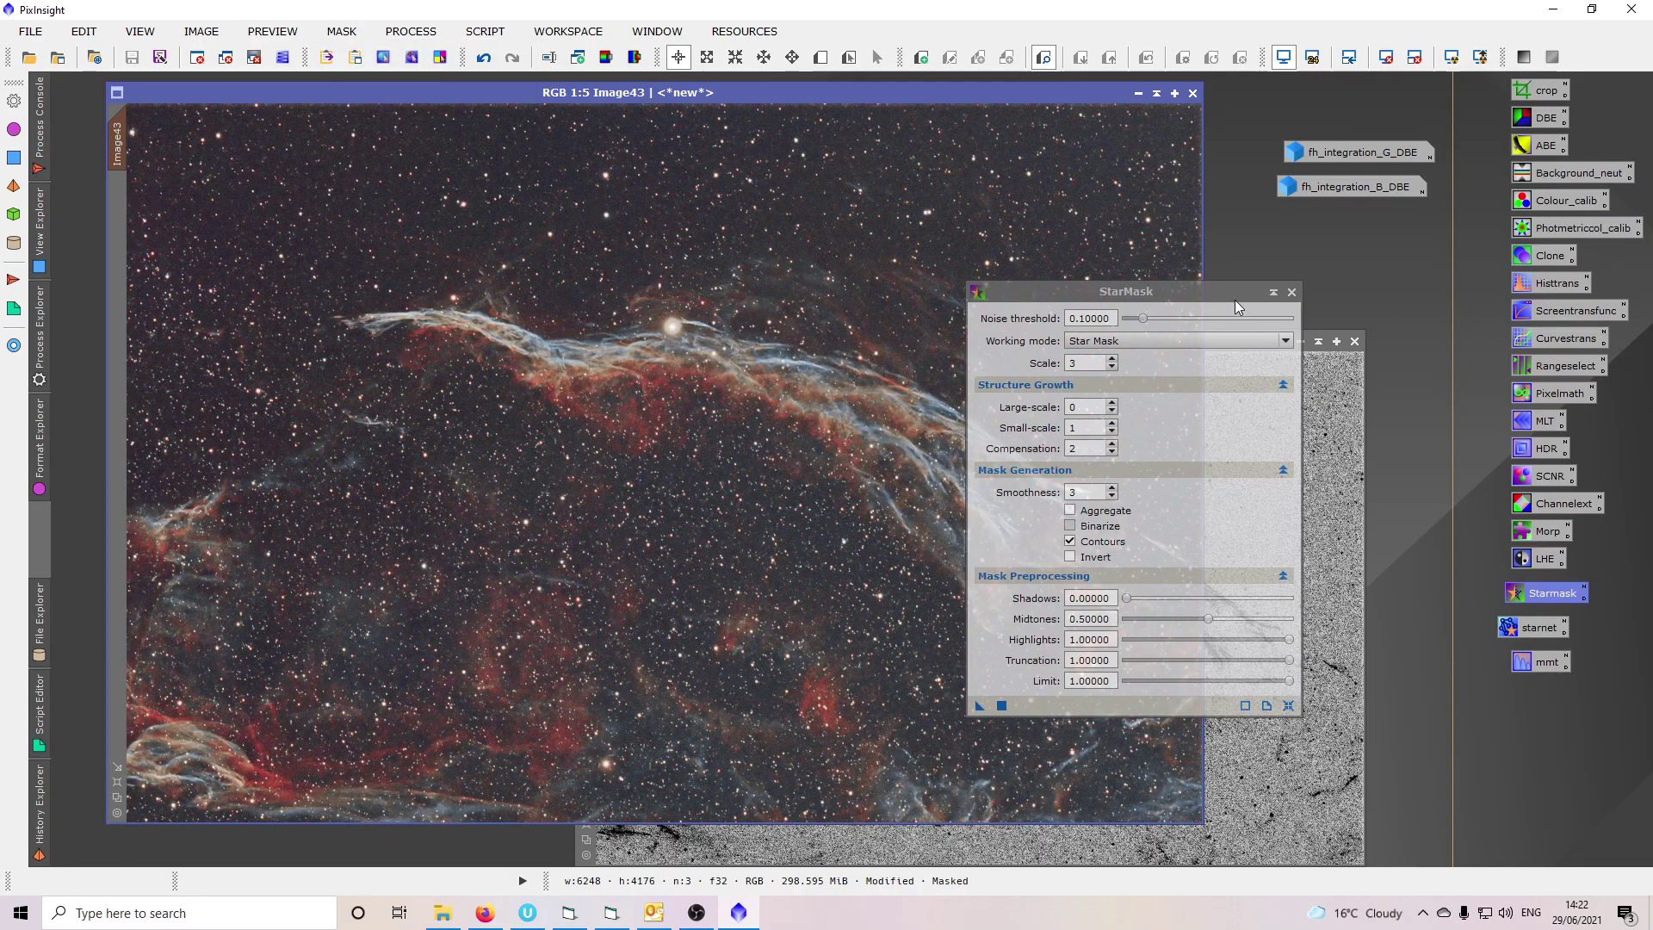
pyautogui.click(1291, 293)
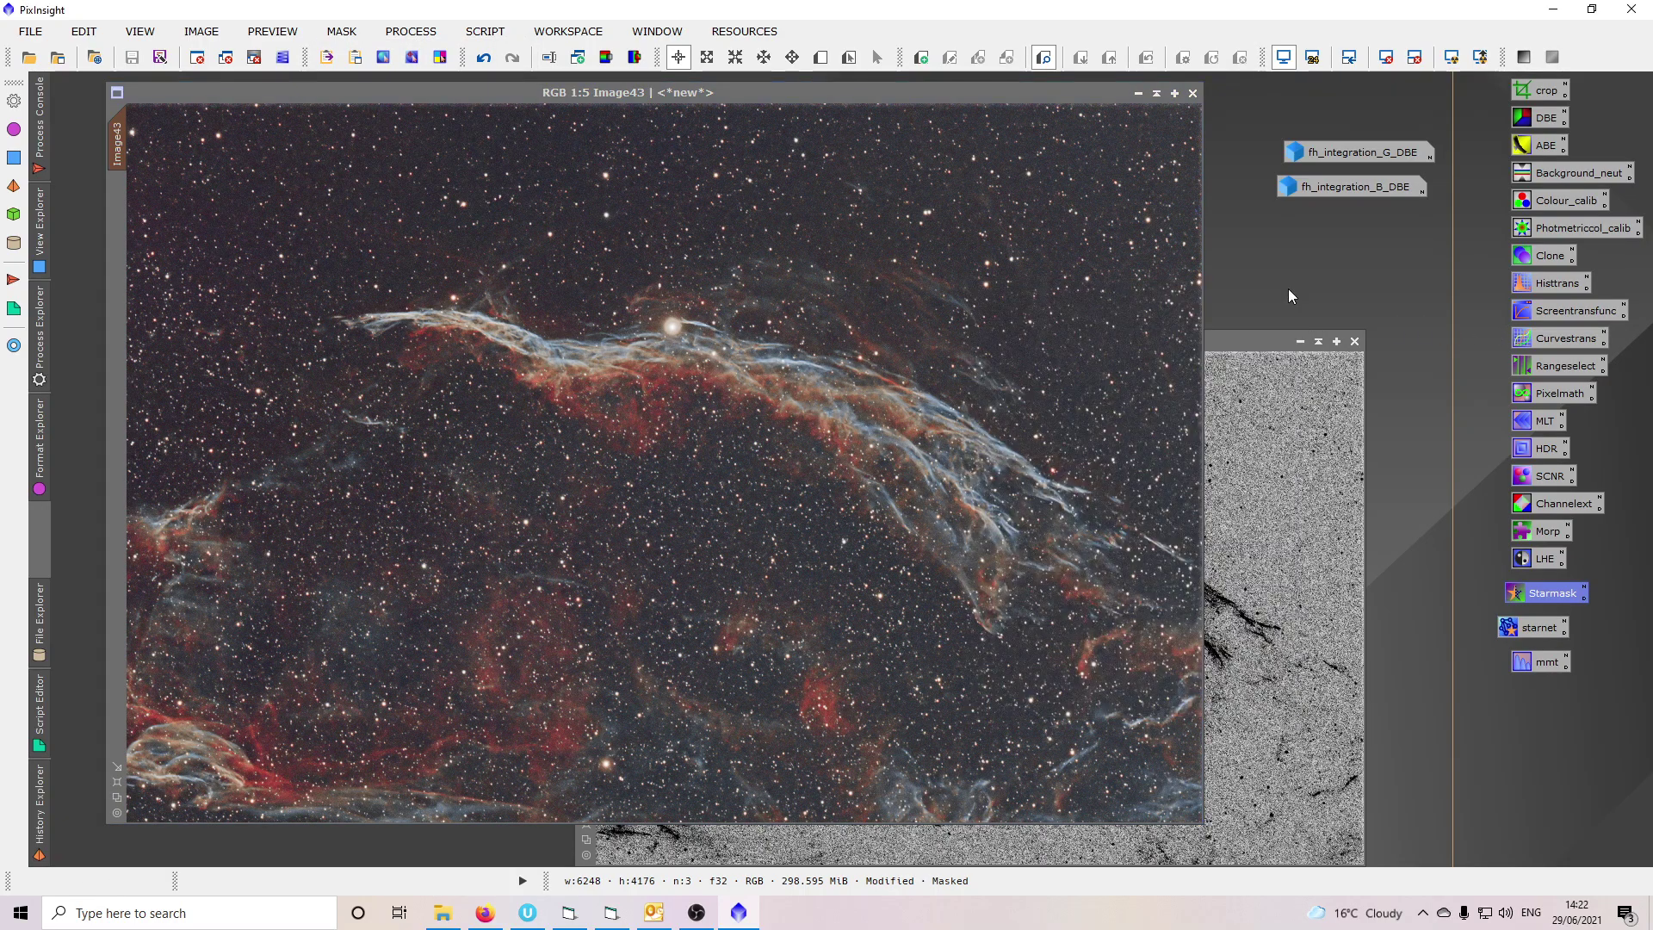
# Apply Morphological Selection 0.20 with size 7 (49 elements) to Image43, then undo it to compare.
pyautogui.doubleClick(1547, 532)
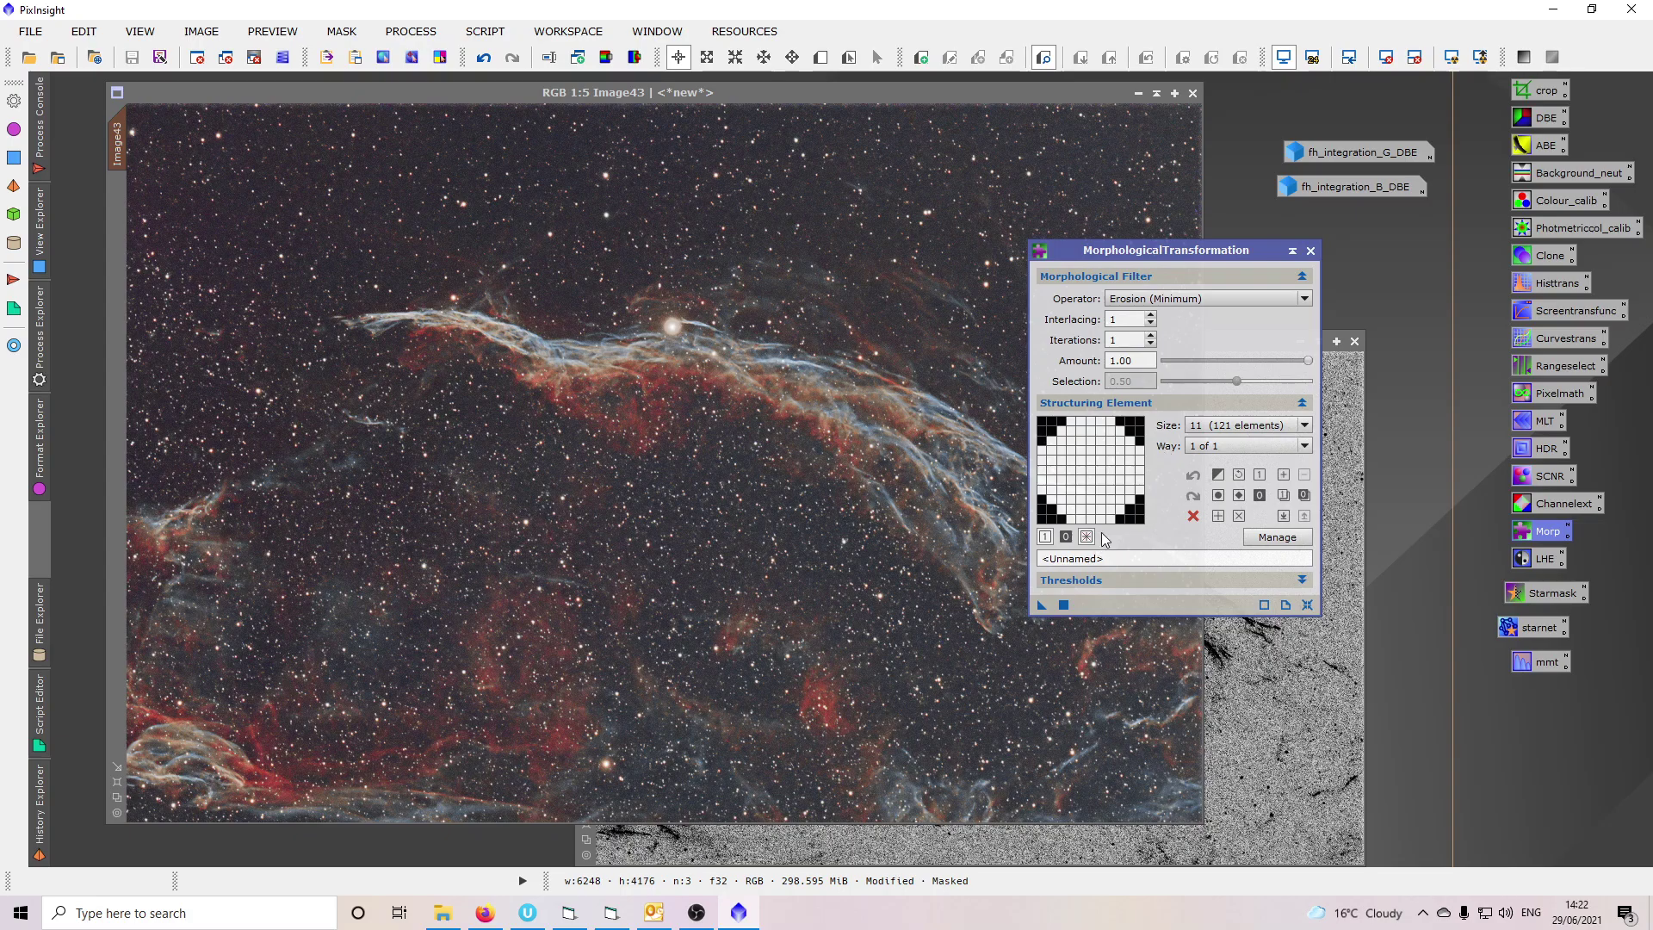
pyautogui.click(1145, 299)
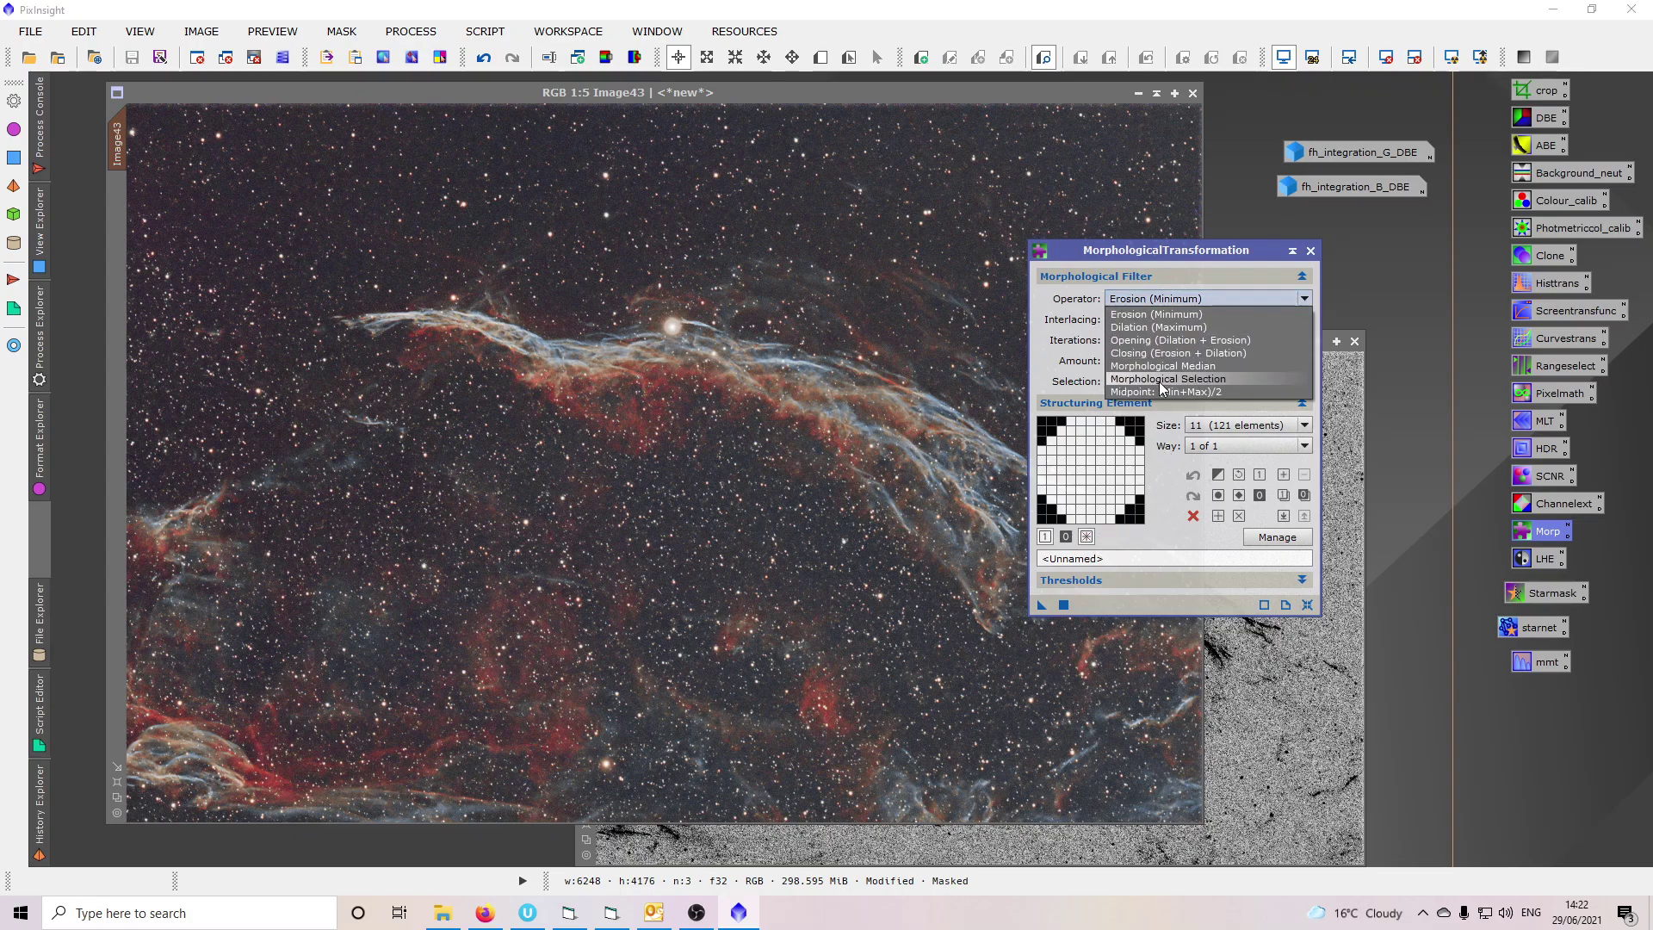
pyautogui.click(1160, 380)
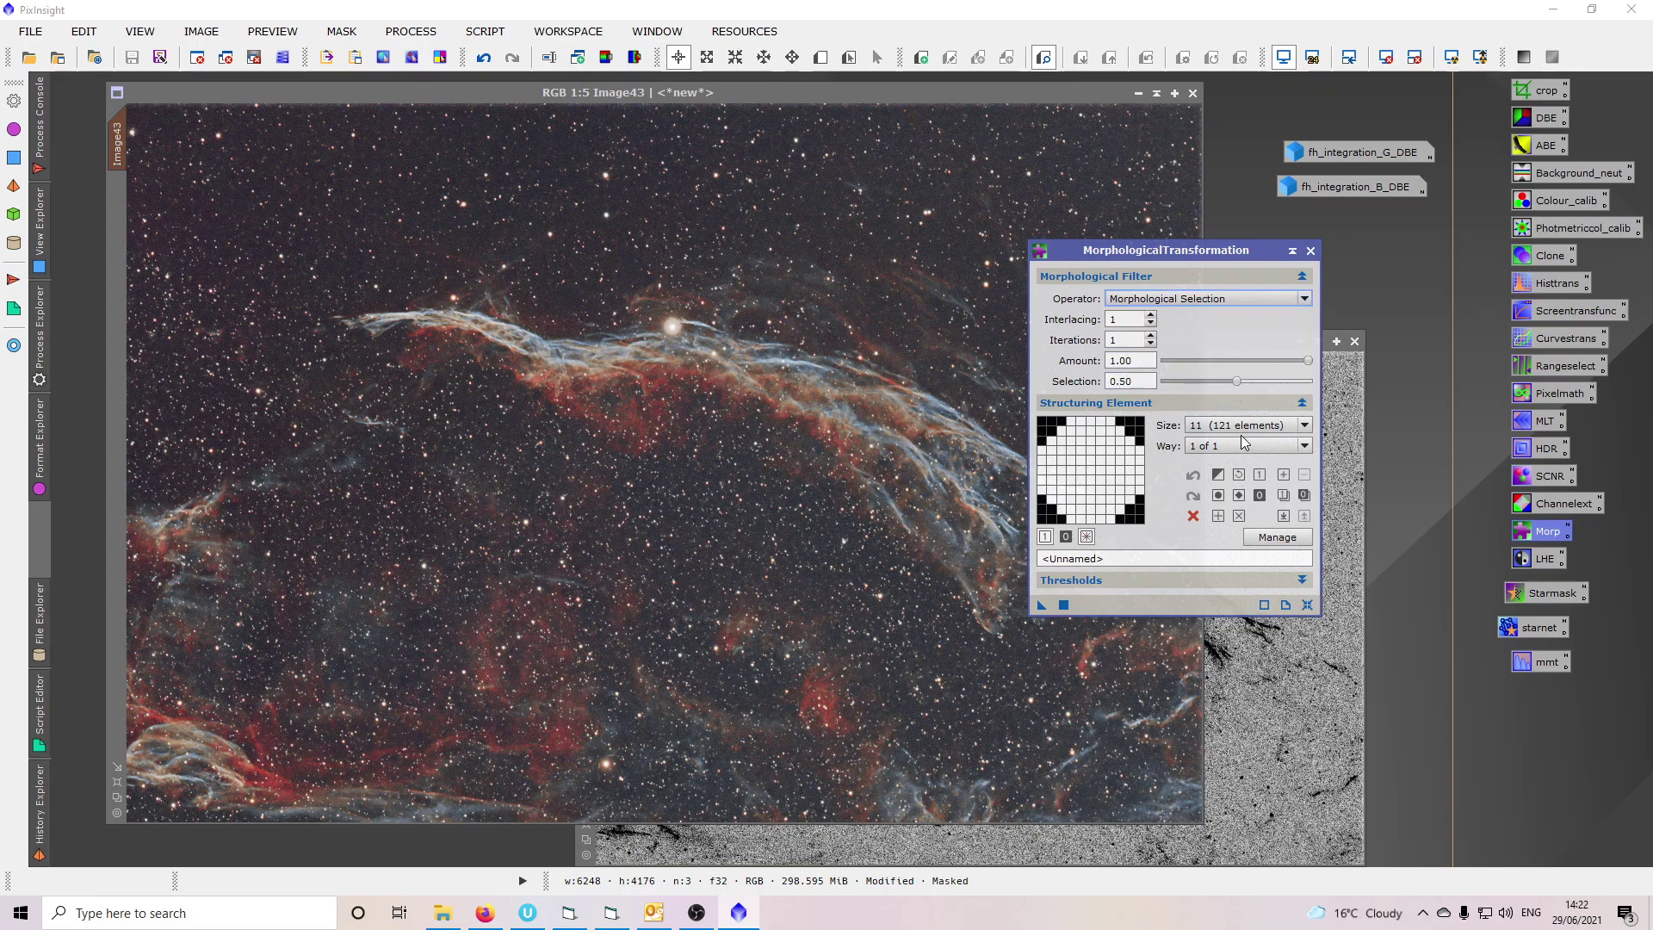
pyautogui.moveTo(1152, 381); pyautogui.dragTo(1040, 382)
pyautogui.click(1222, 426)
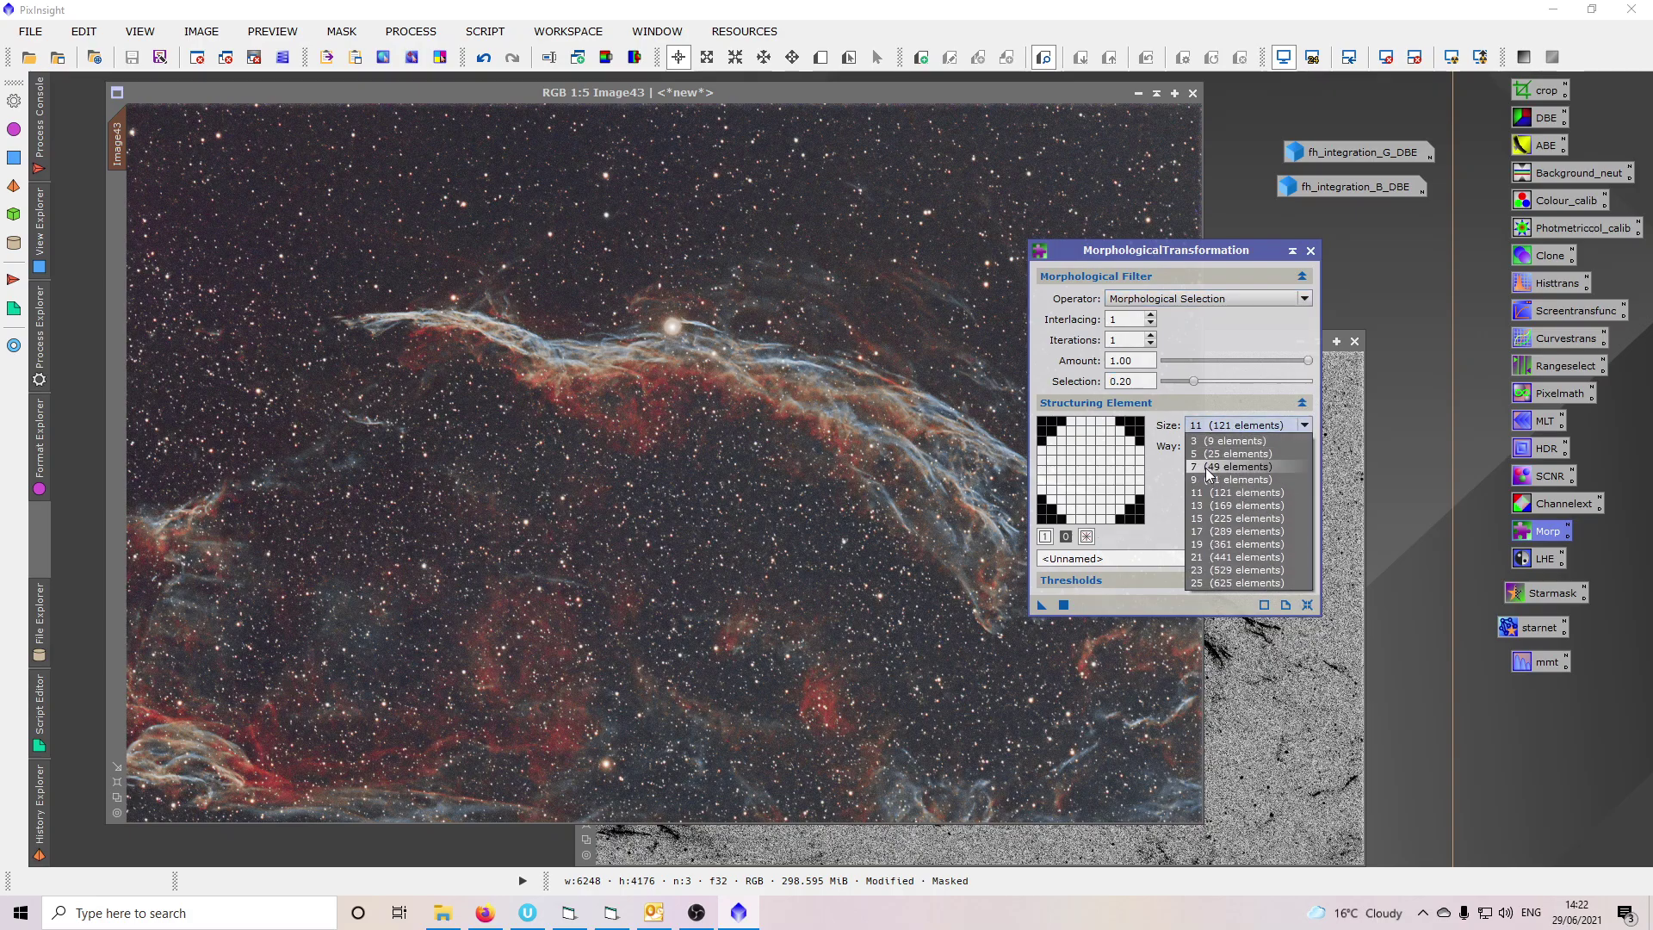
pyautogui.click(1212, 480)
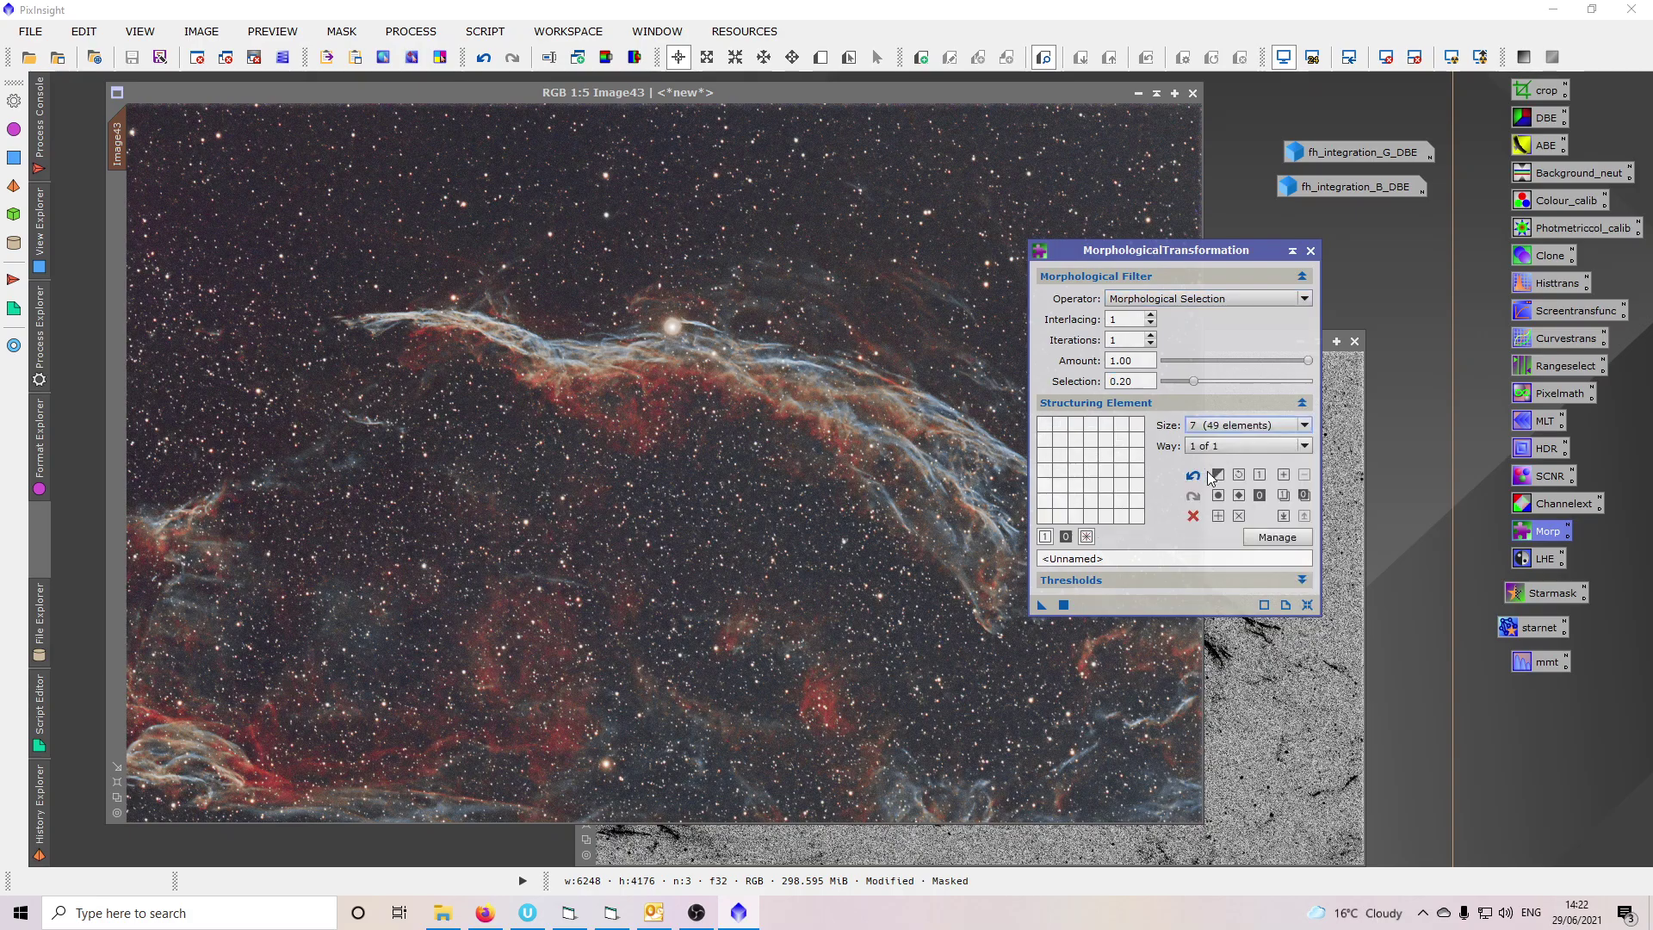
pyautogui.click(1064, 606)
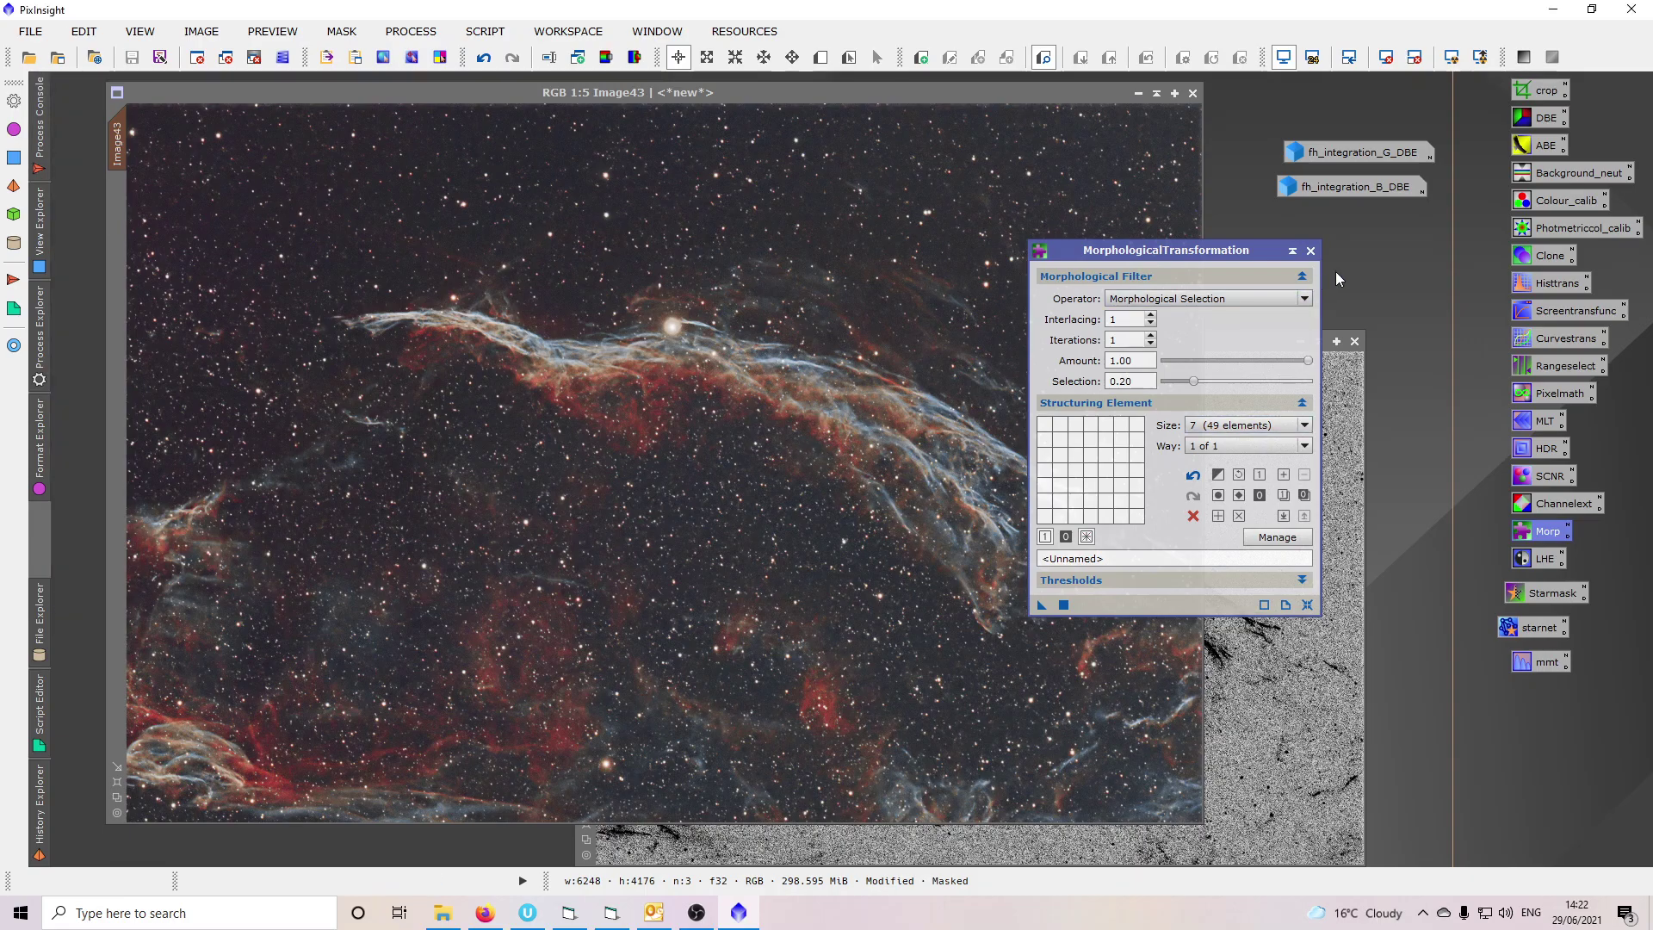
pyautogui.click(1311, 251)
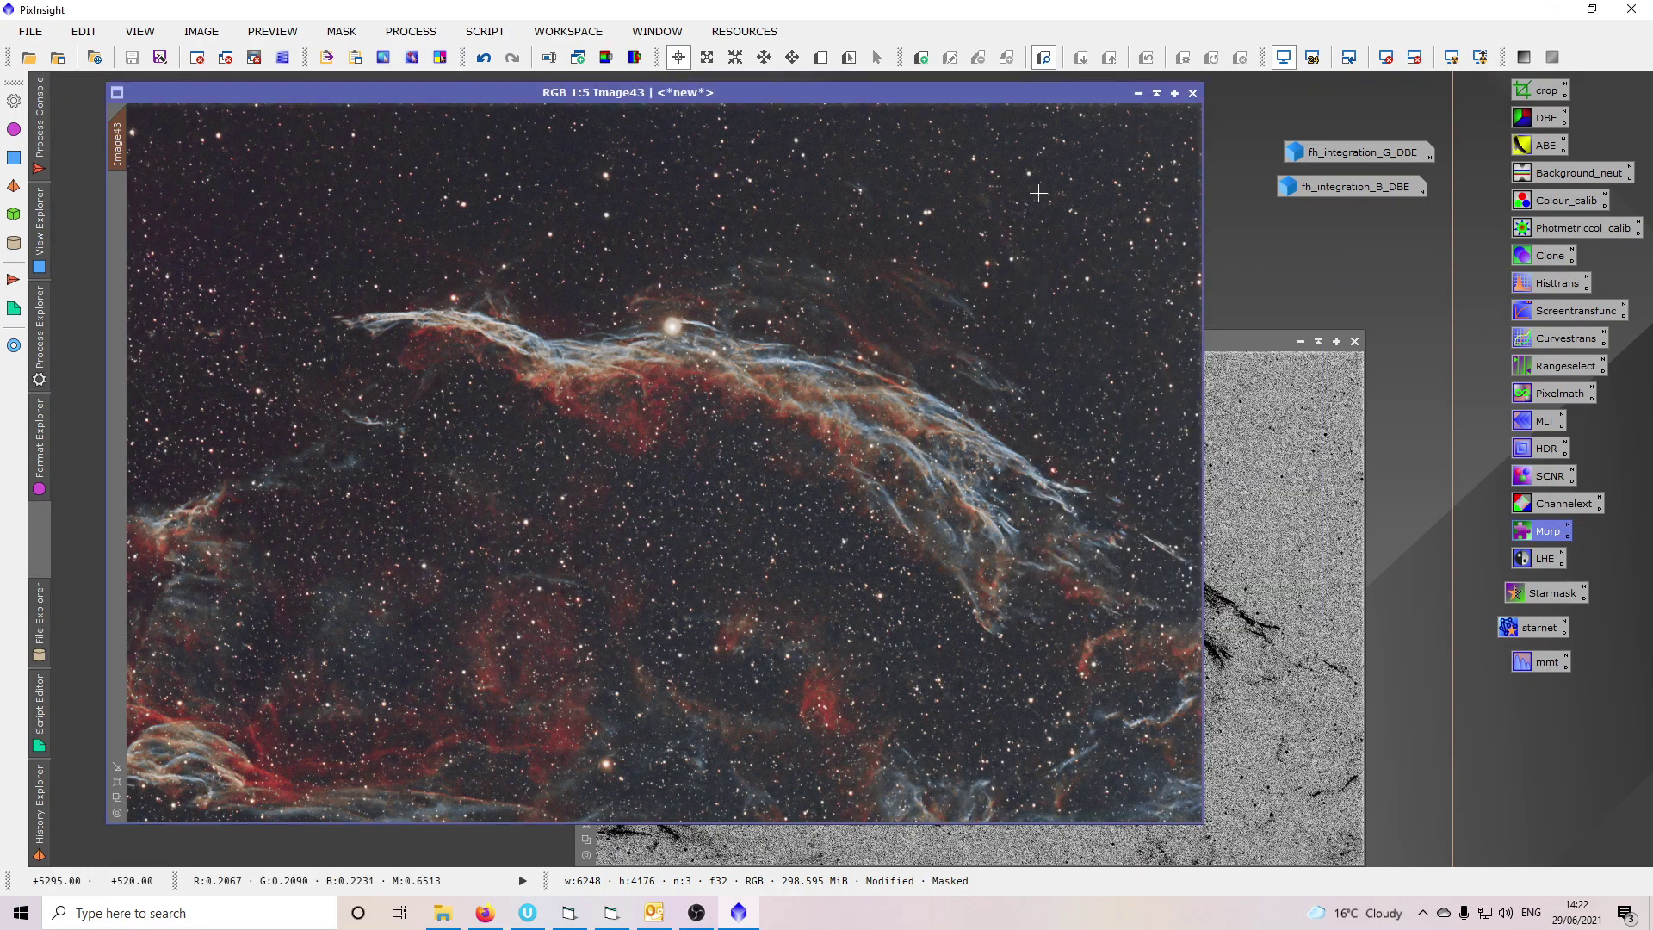
pyautogui.click(485, 59)
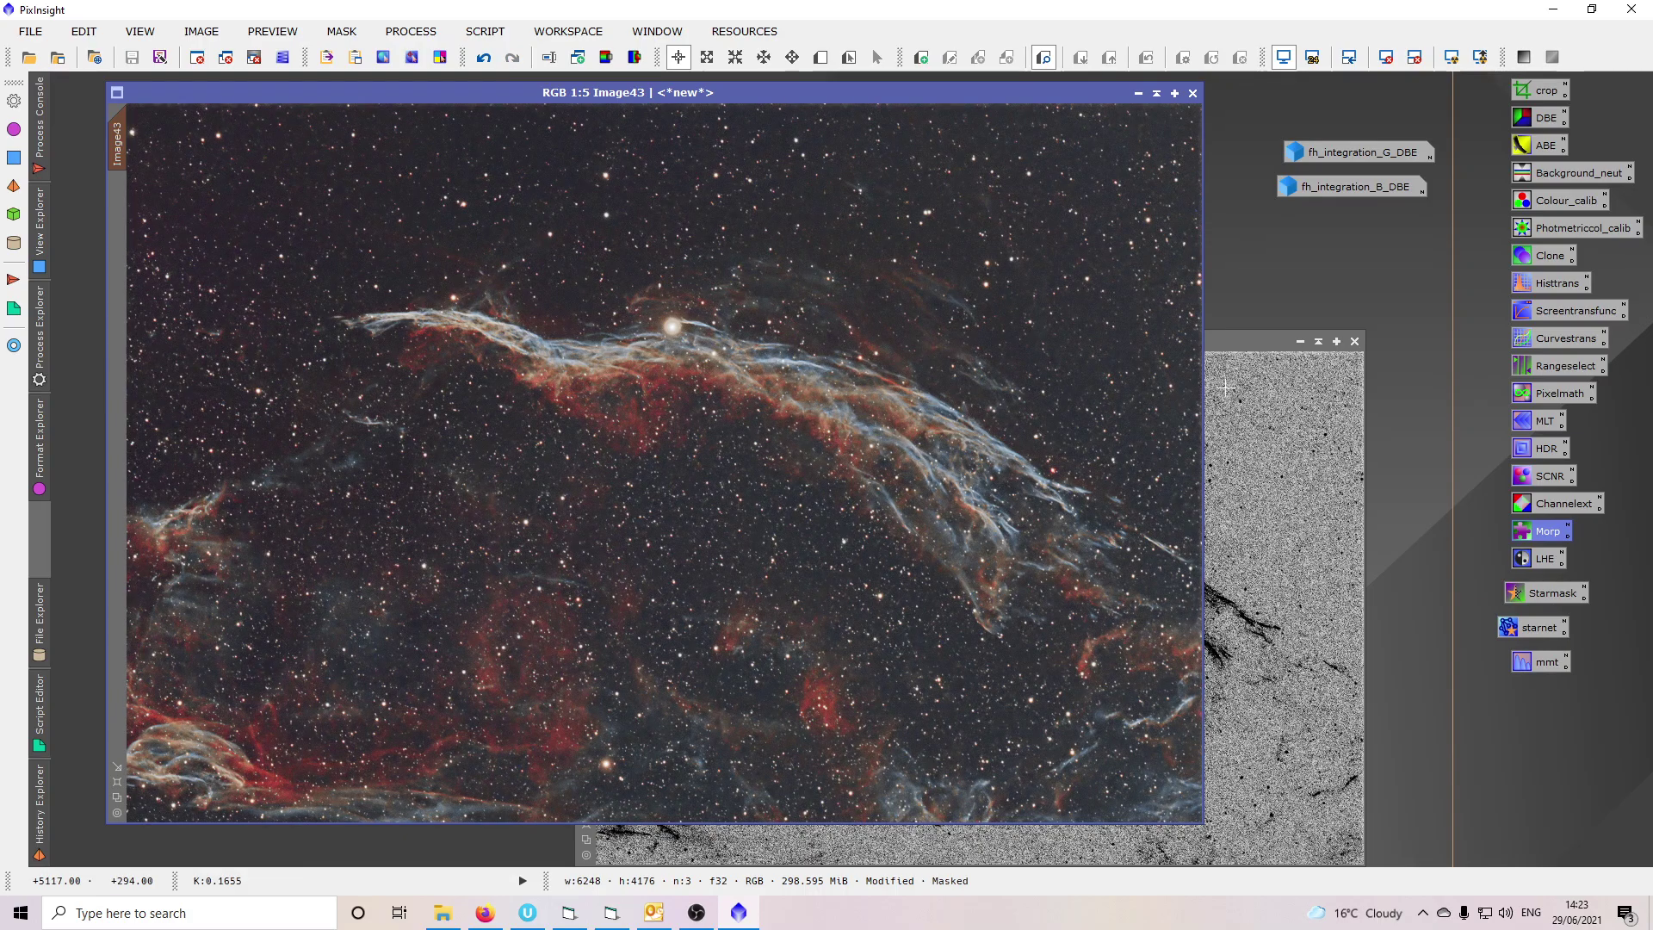
# Close the old star_mask image and iconize the red channel image.
pyautogui.click(1355, 343)
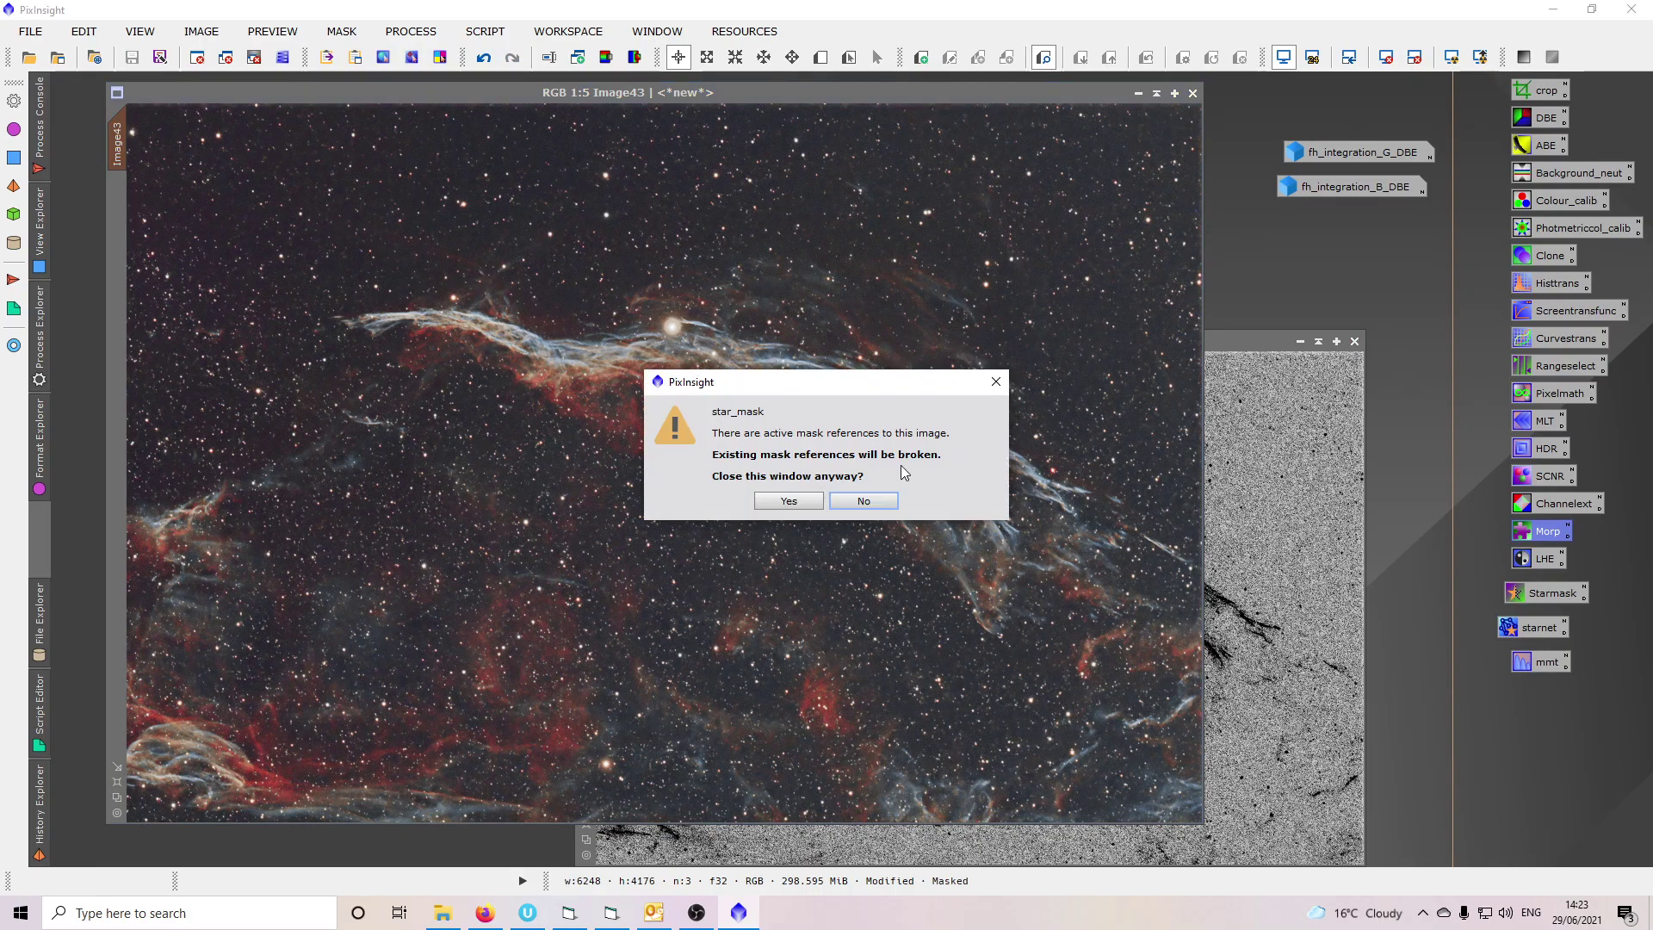
pyautogui.click(785, 496)
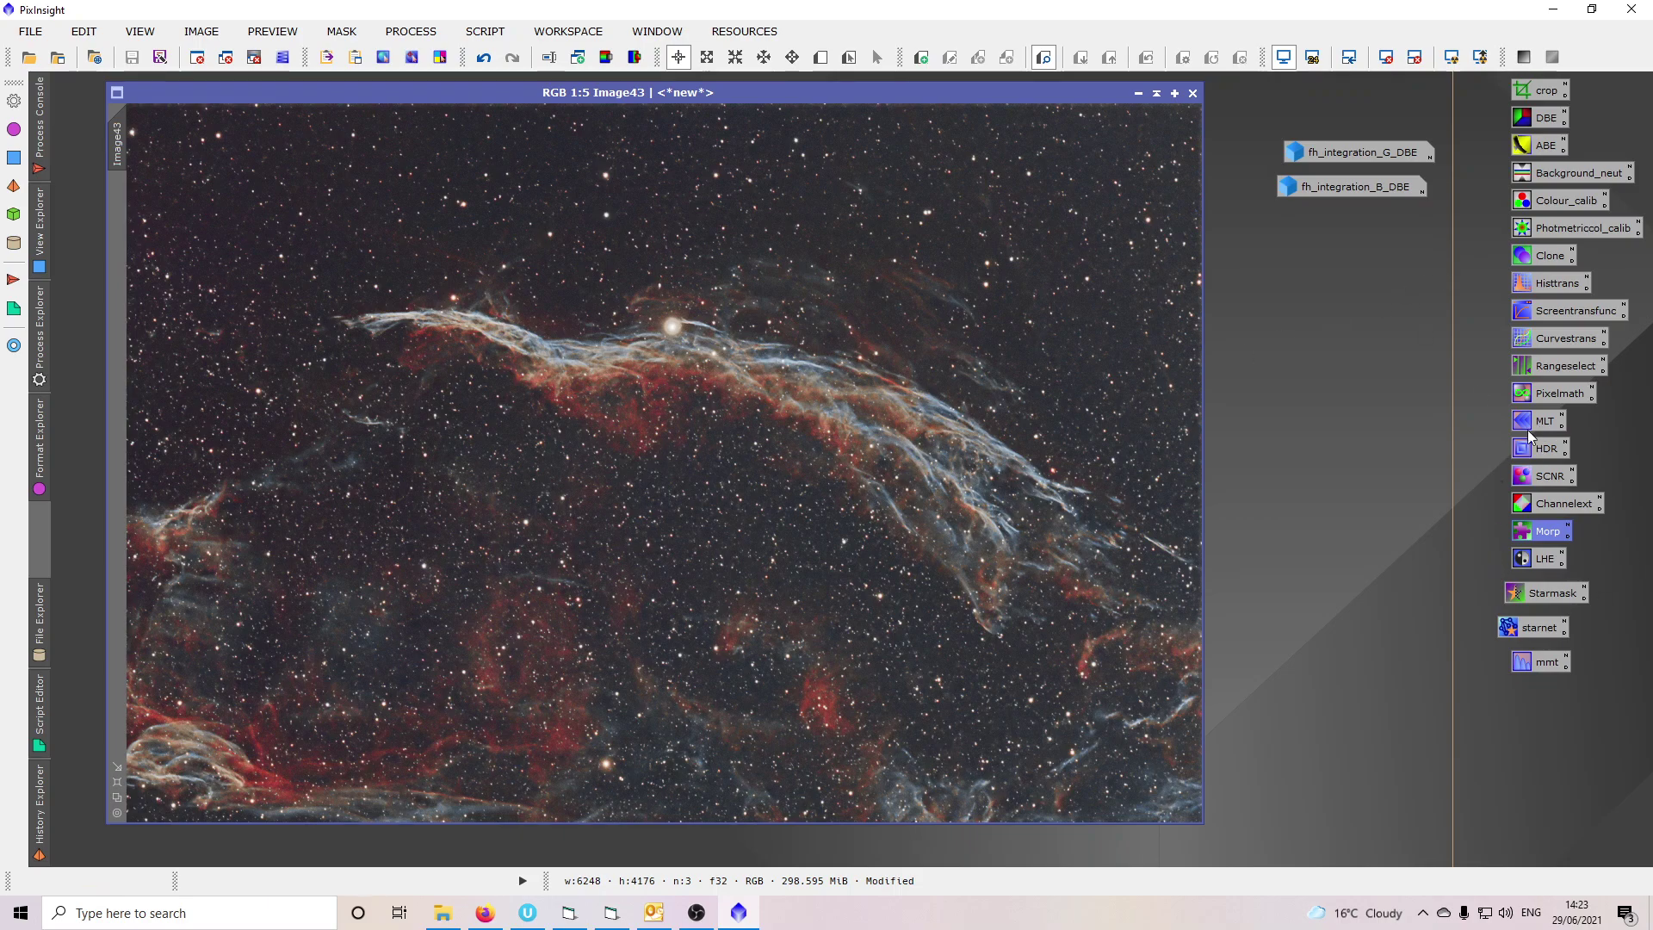
pyautogui.moveTo(725, 92); pyautogui.dragTo(857, 138)
pyautogui.click(658, 215)
pyautogui.click(846, 219)
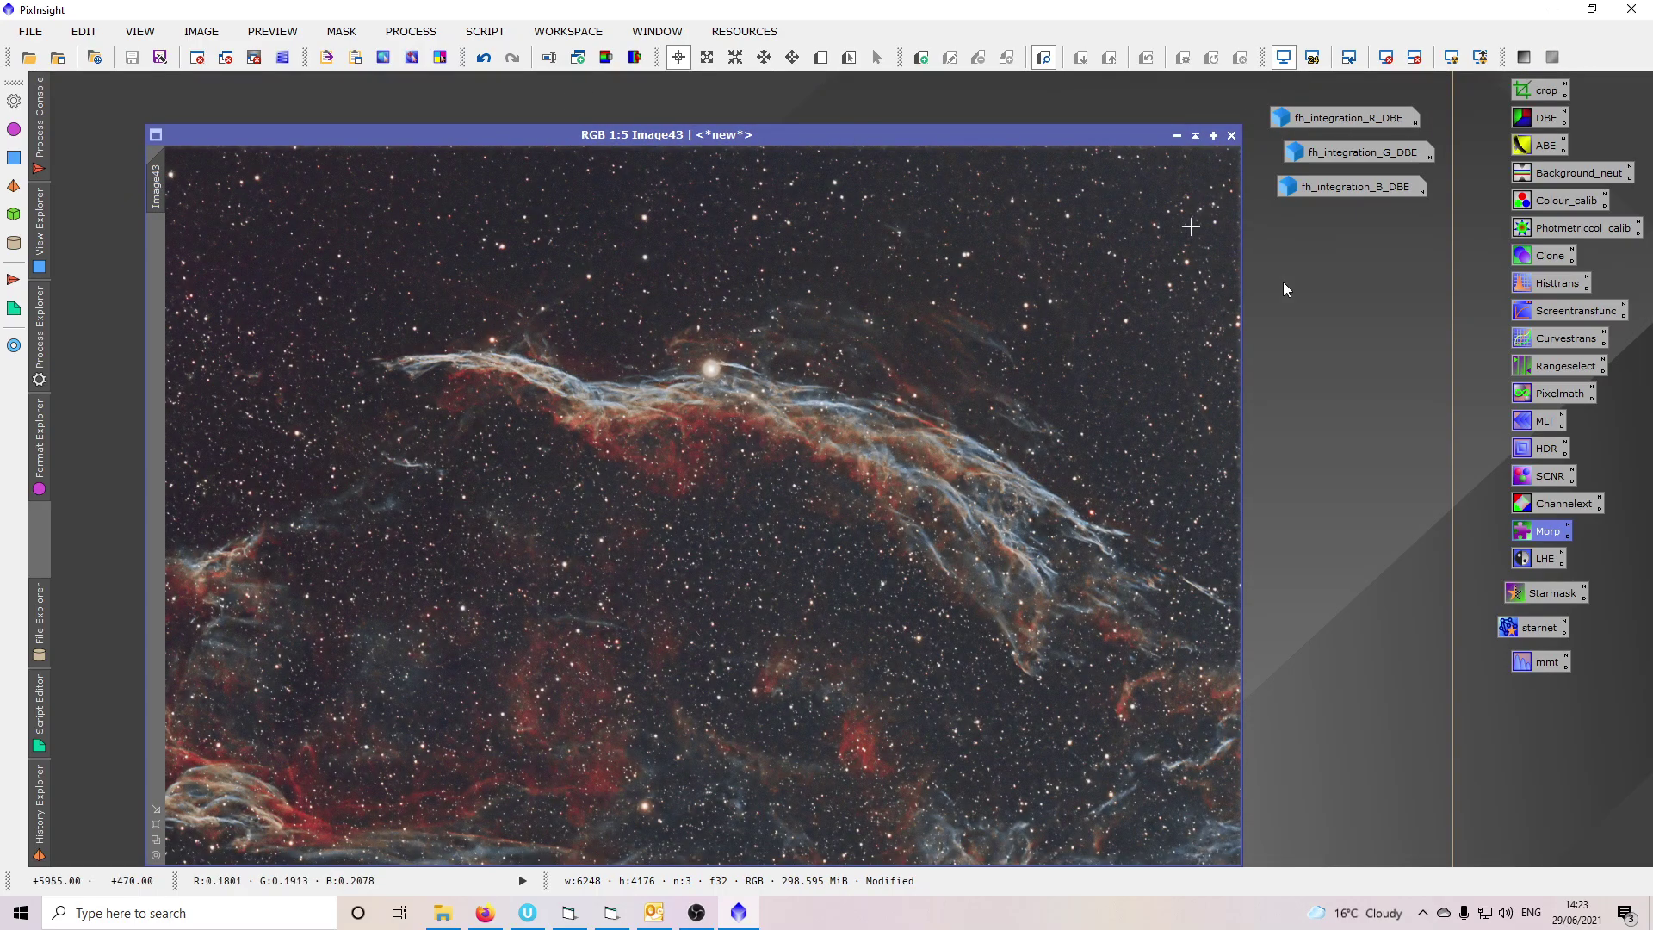
# Create a new contour star mask (scale 3, large-scale 0, smoothness 3) and apply it to Image43.
pyautogui.doubleClick(1540, 596)
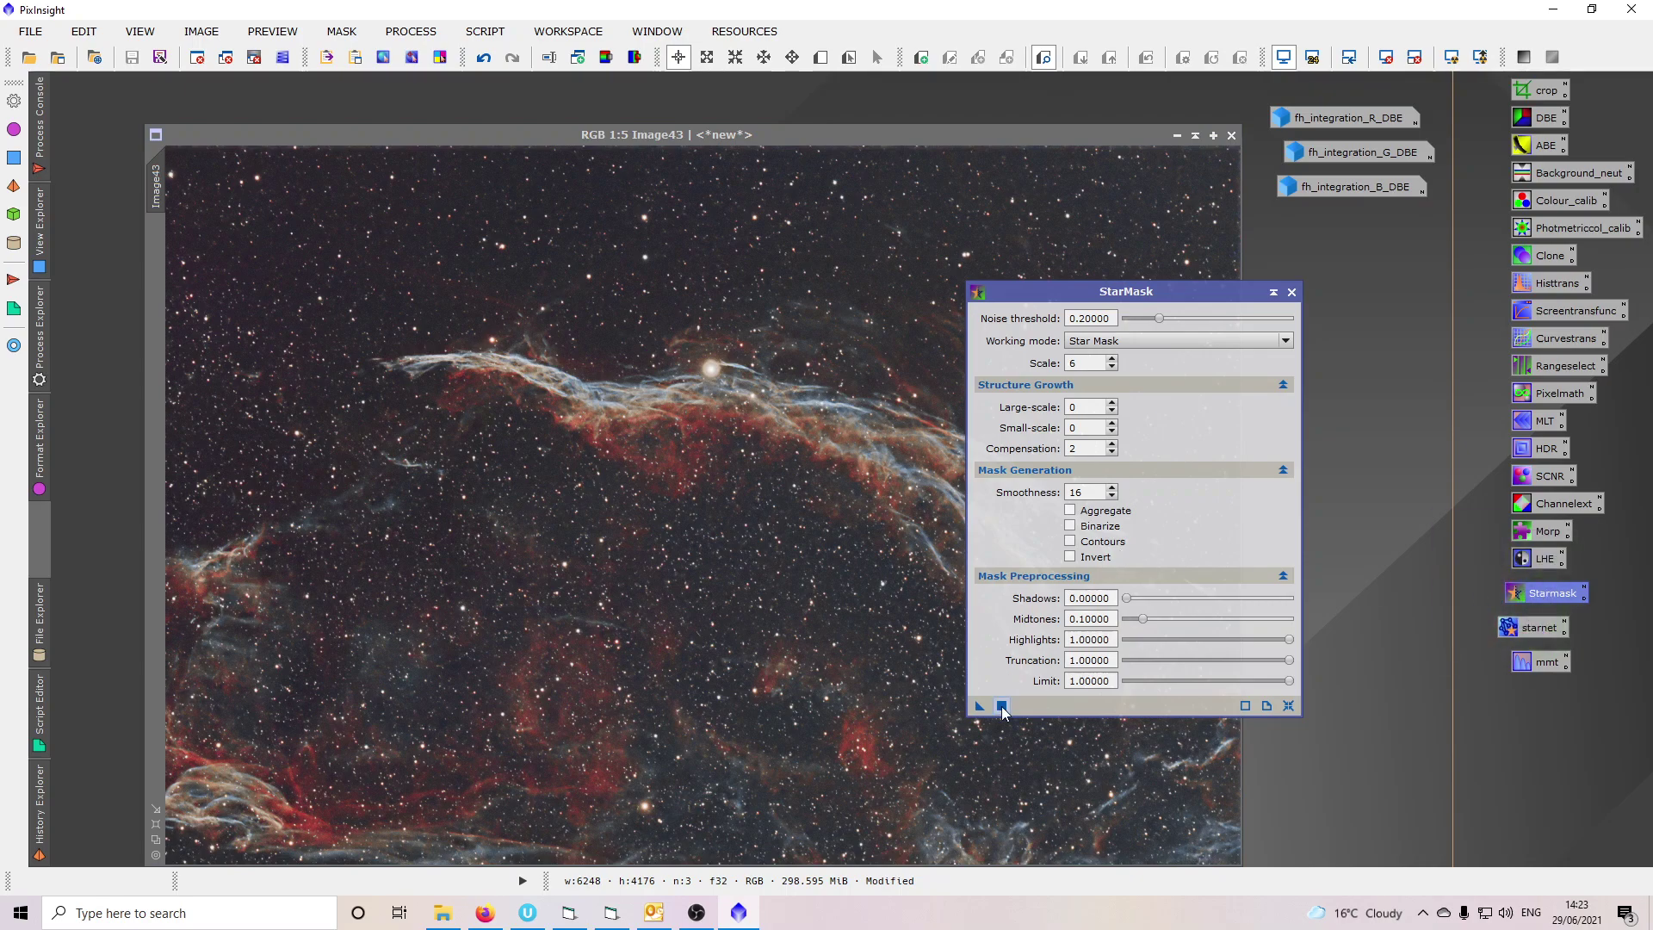
pyautogui.click(1289, 705)
pyautogui.doubleClick(1082, 363)
pyautogui.write('3')
pyautogui.press('Tab')
pyautogui.write('0')
pyautogui.press('Tab')
pyautogui.press('Tab')
pyautogui.press('Tab')
pyautogui.write('3')
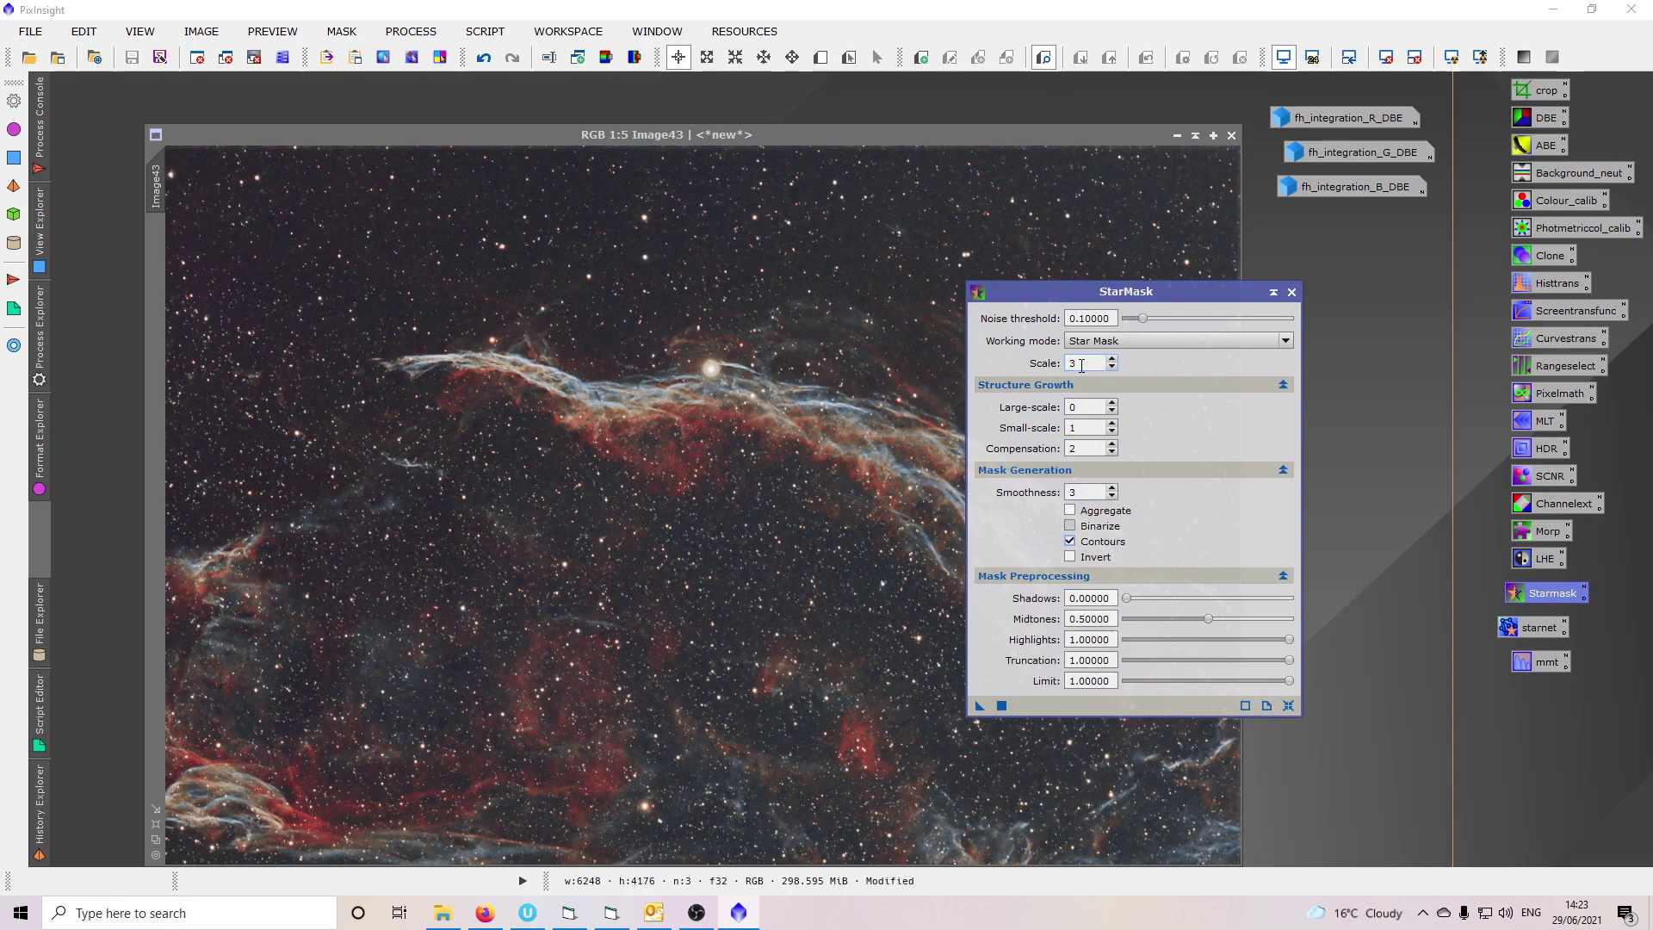
pyautogui.moveTo(980, 705); pyautogui.dragTo(815, 247)
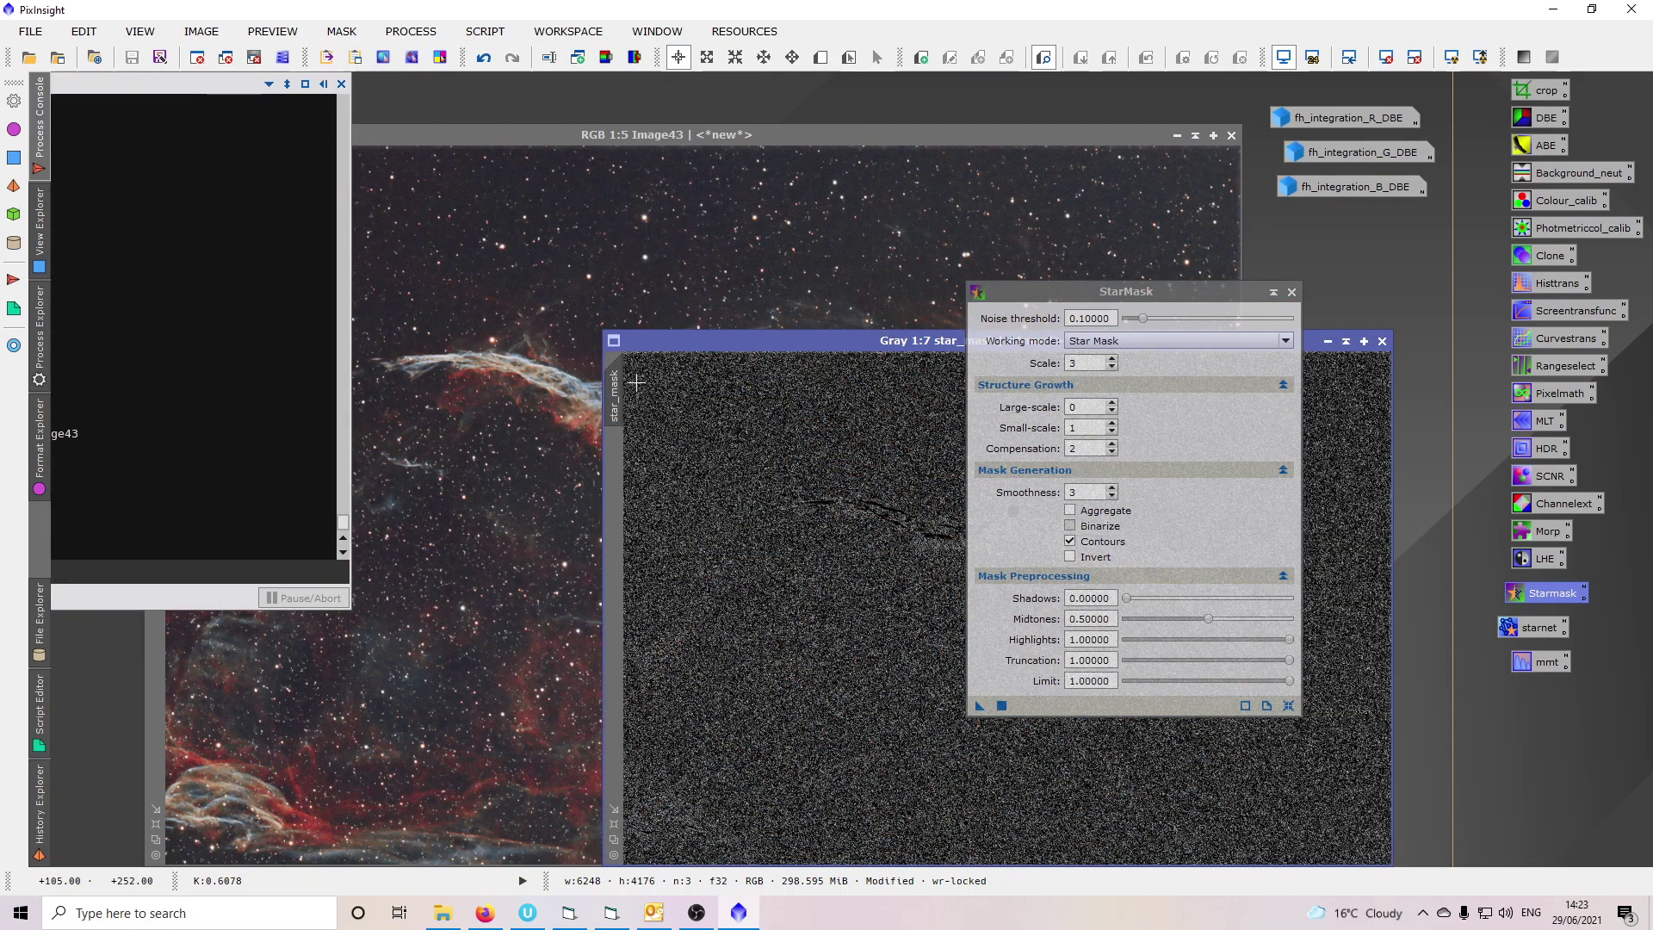
pyautogui.moveTo(614, 392); pyautogui.dragTo(156, 186)
# Bring Image43 forward, close the star mask tool and adjust the mask settings.
pyautogui.click(575, 149)
pyautogui.click(1292, 292)
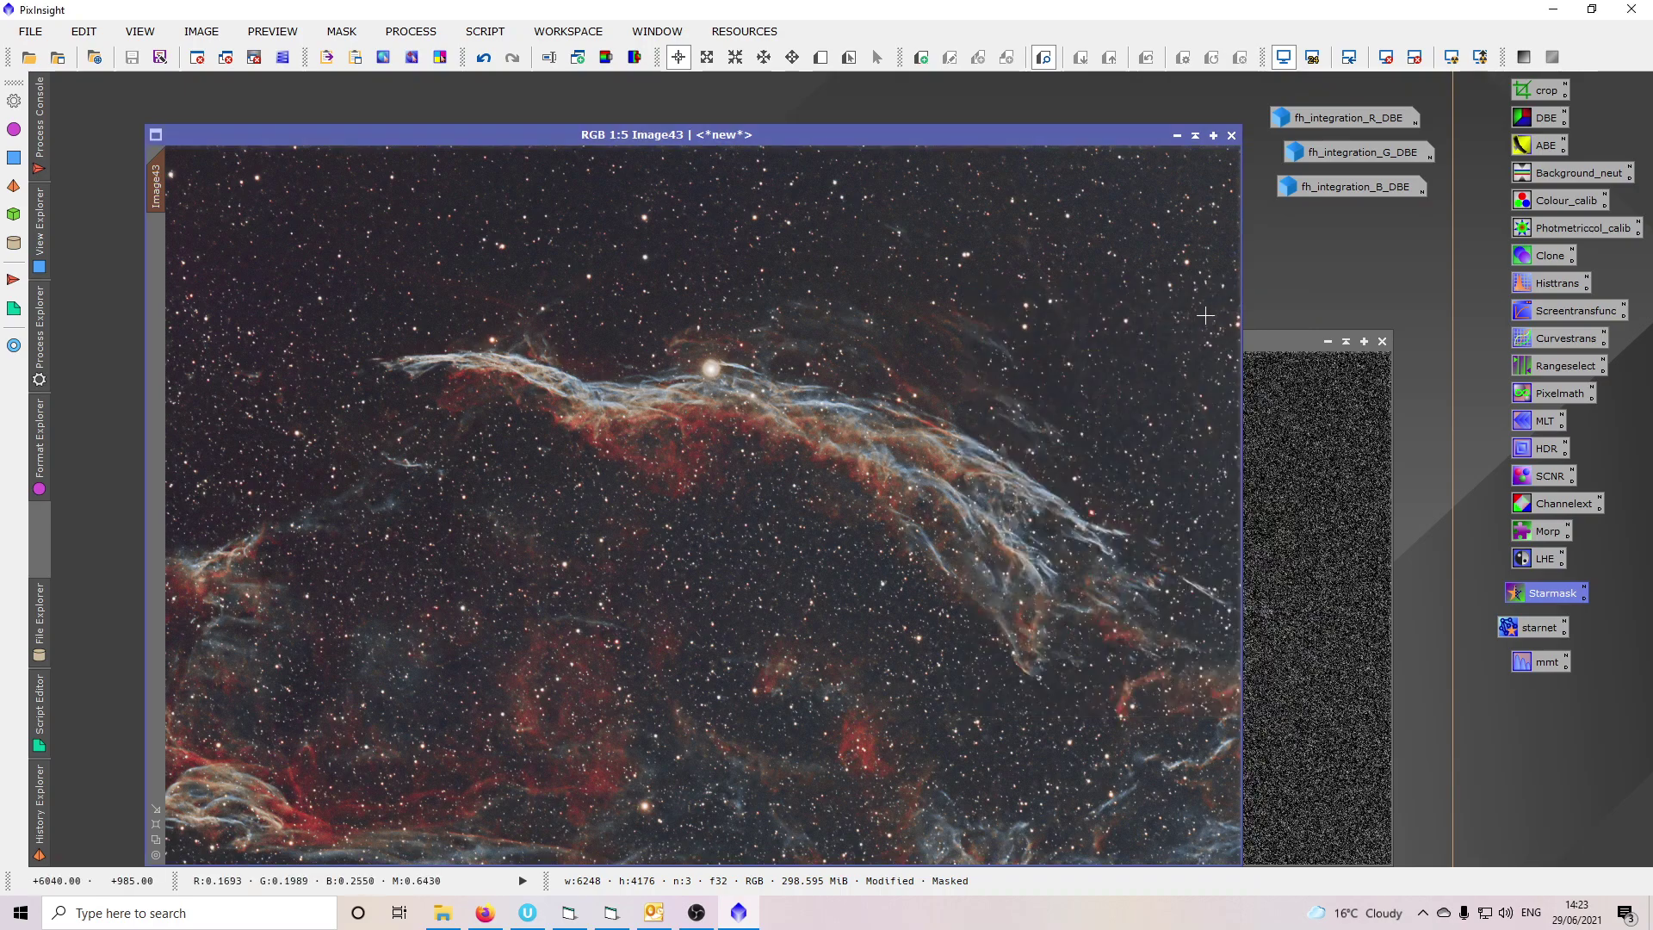
pyautogui.click(341, 31)
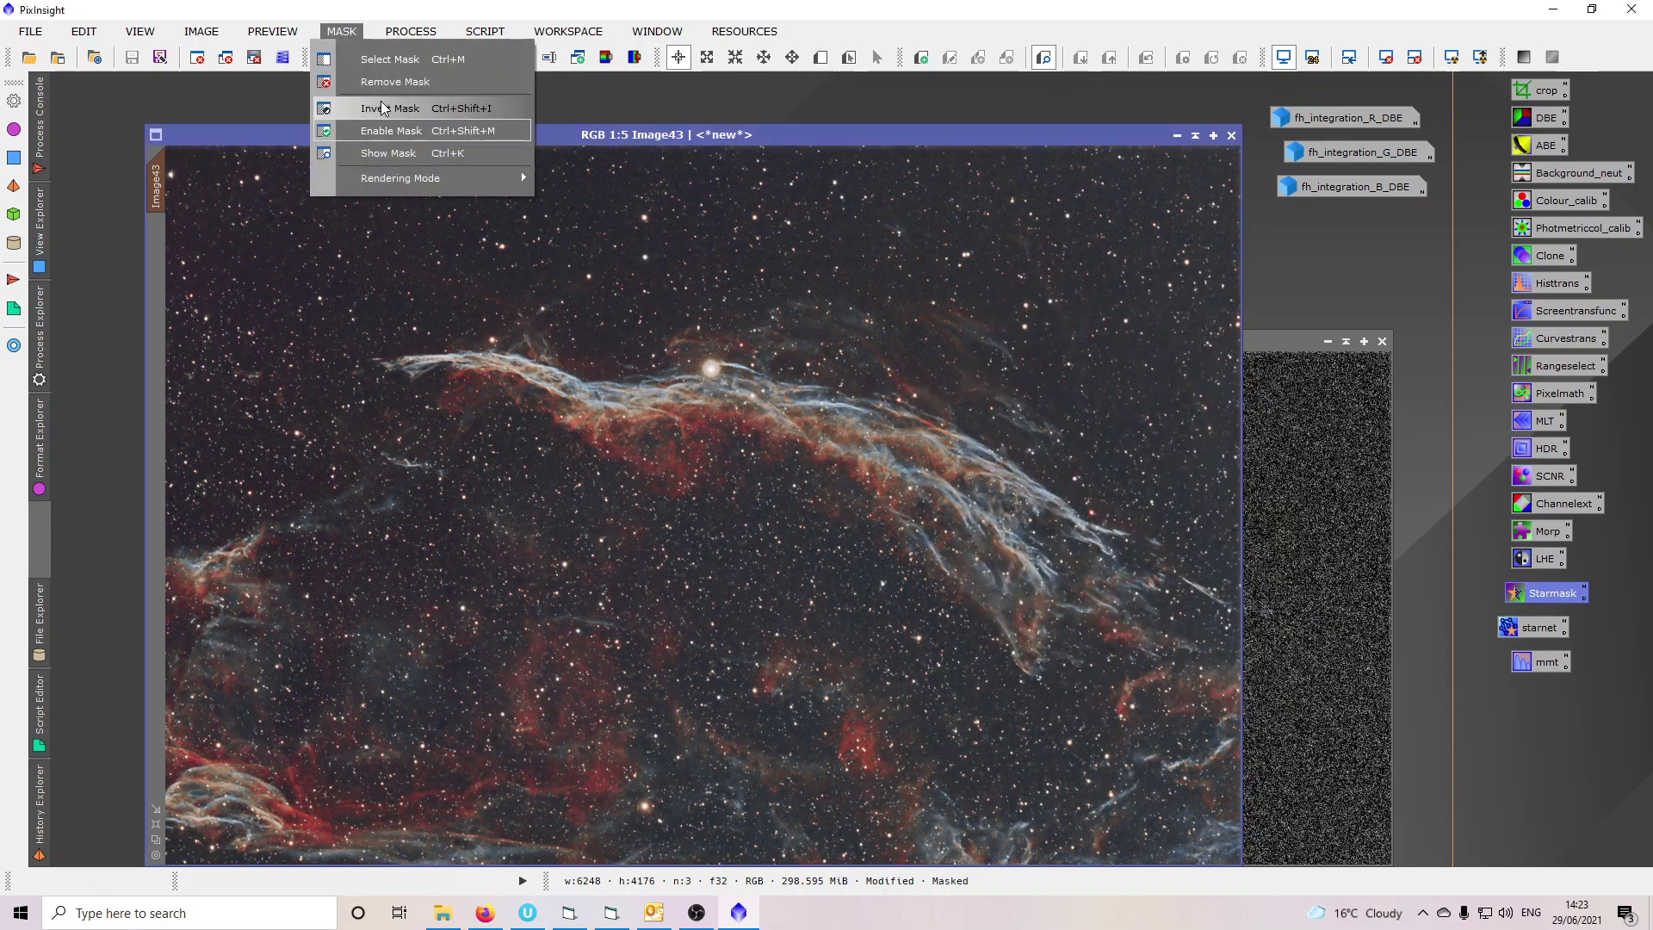
pyautogui.click(387, 107)
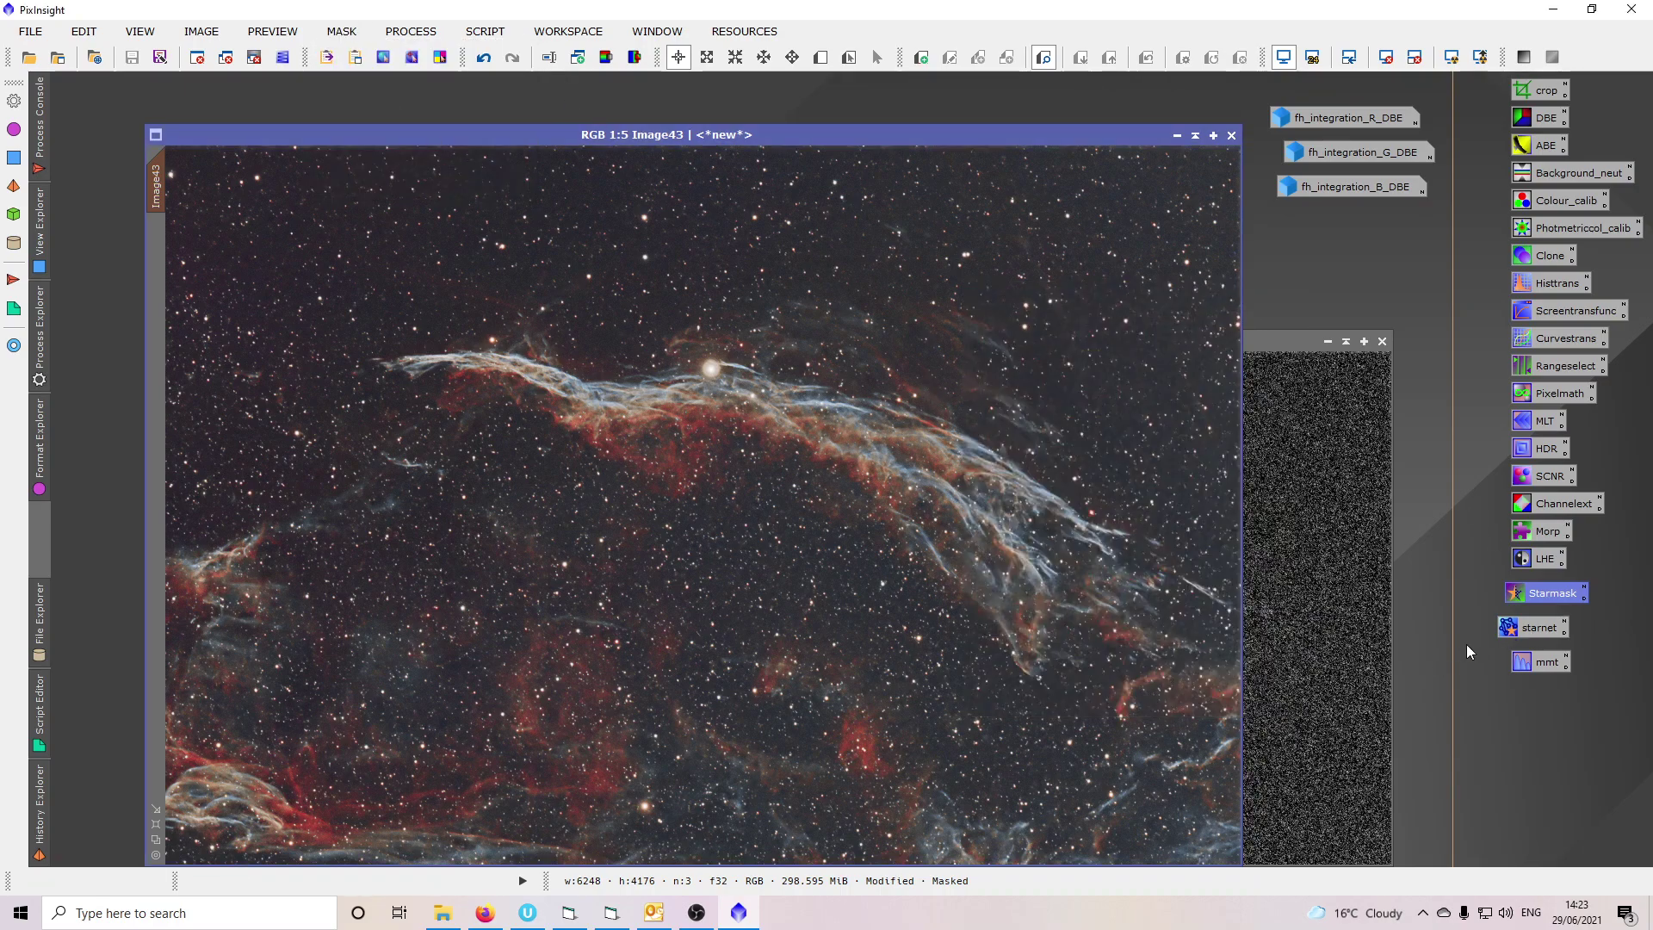
# Apply MultiscaleLinearTransform with bias 0.1 on detail layers 2 and 3 to Image43.
pyautogui.doubleClick(1537, 424)
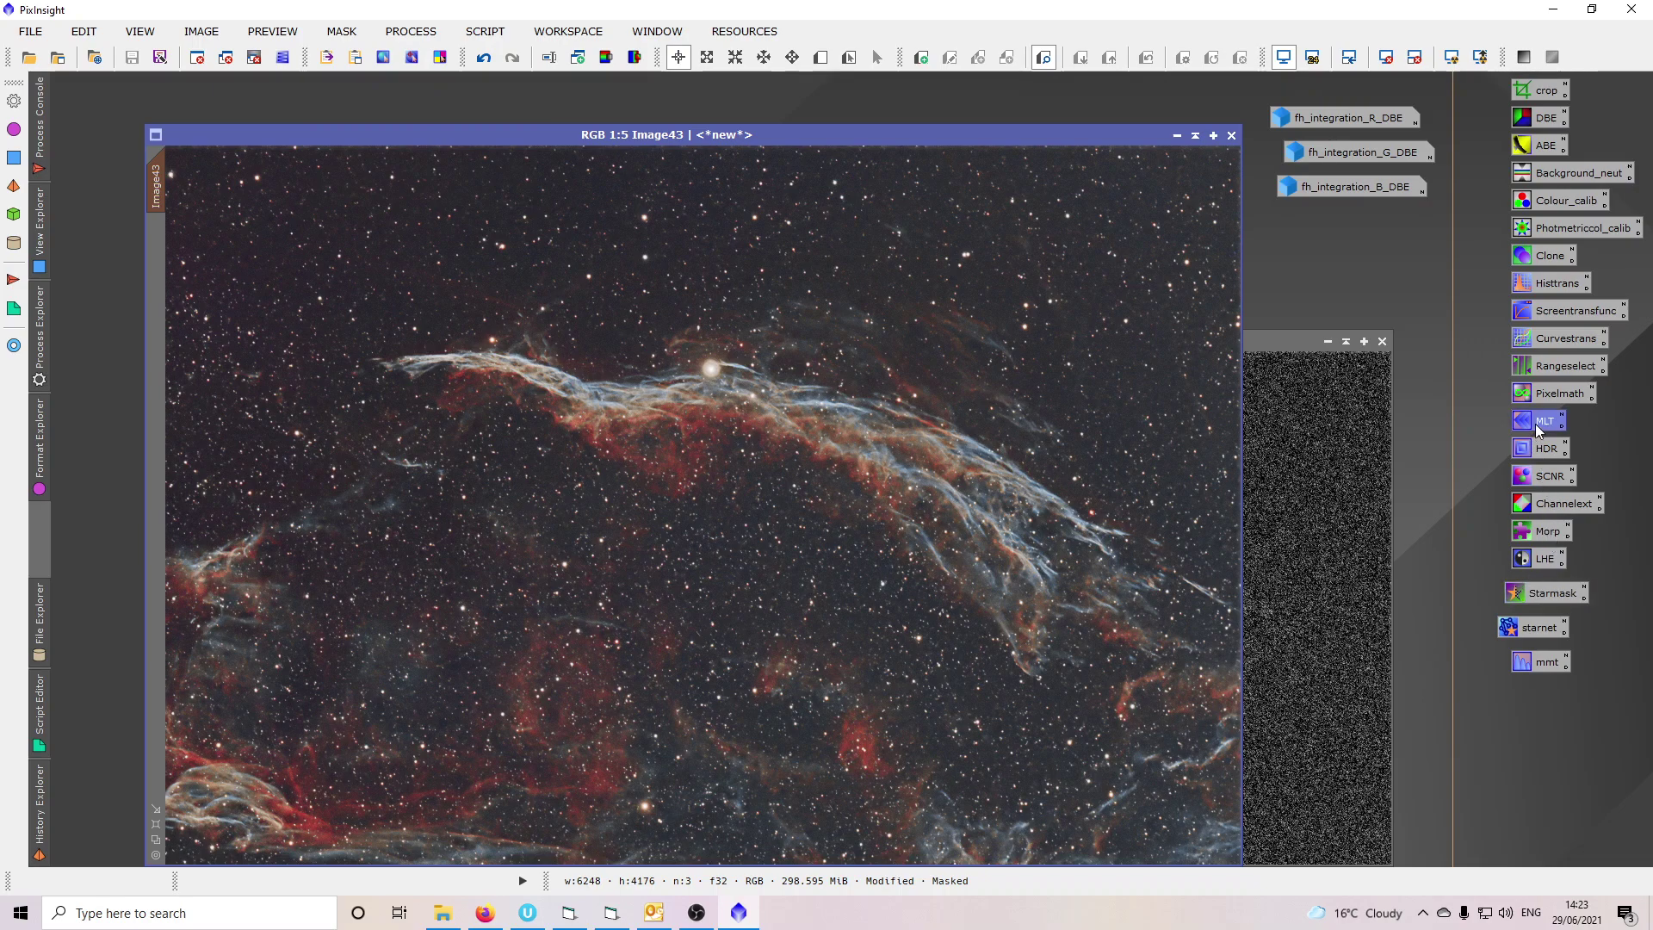
pyautogui.click(1212, 334)
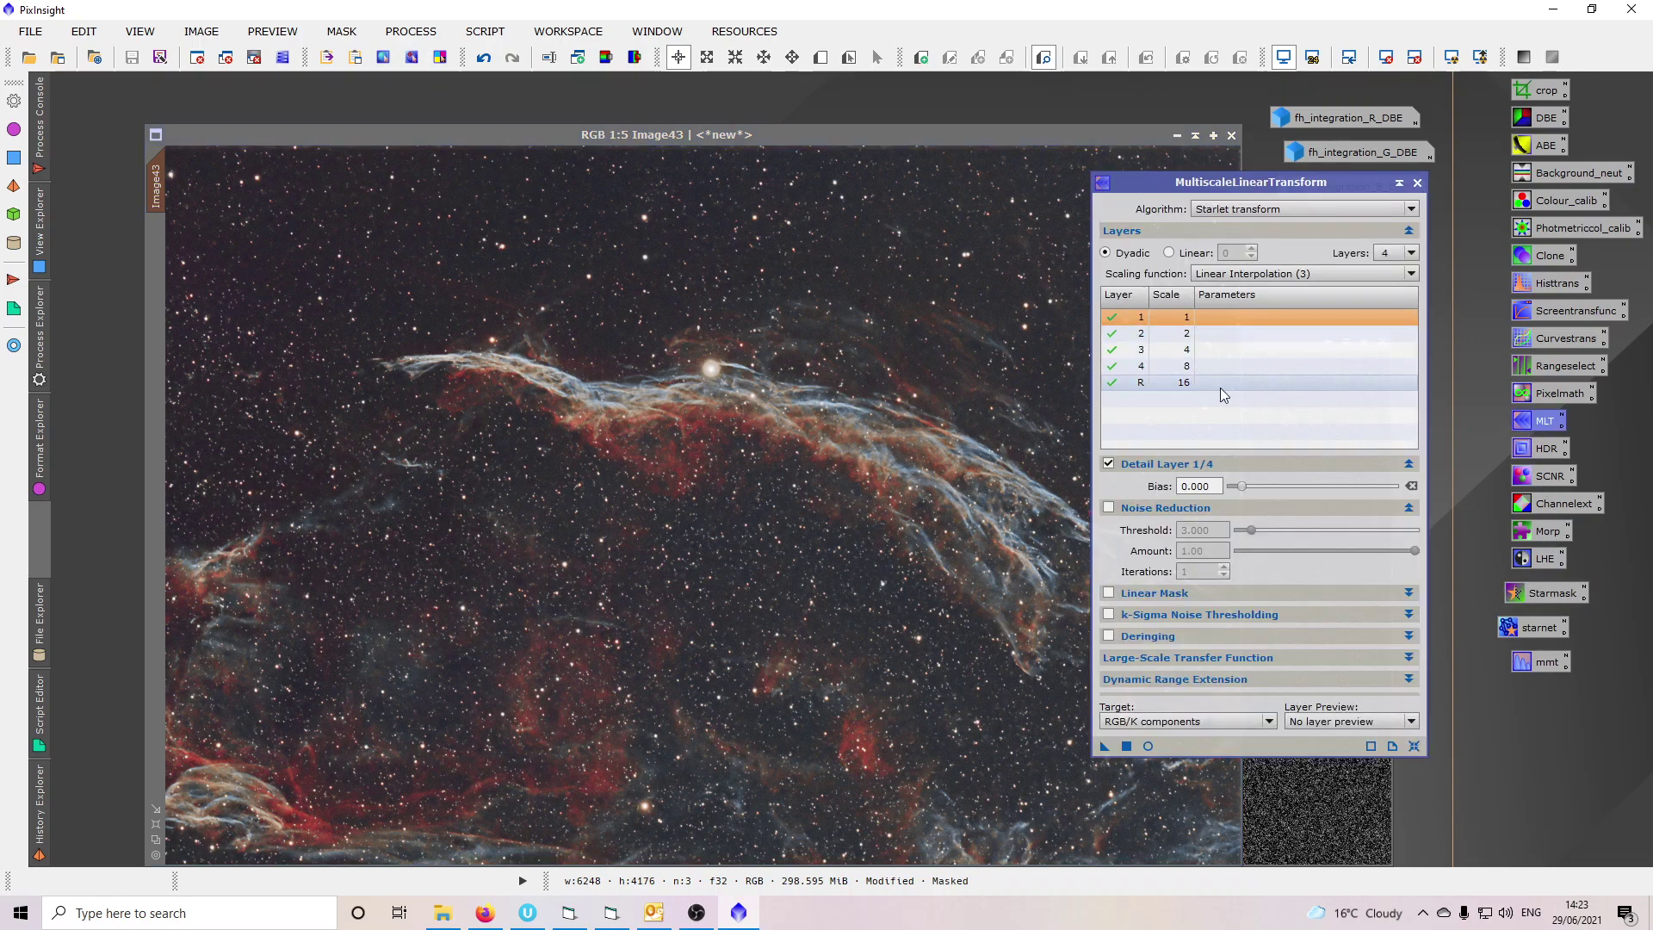
pyautogui.click(1209, 486)
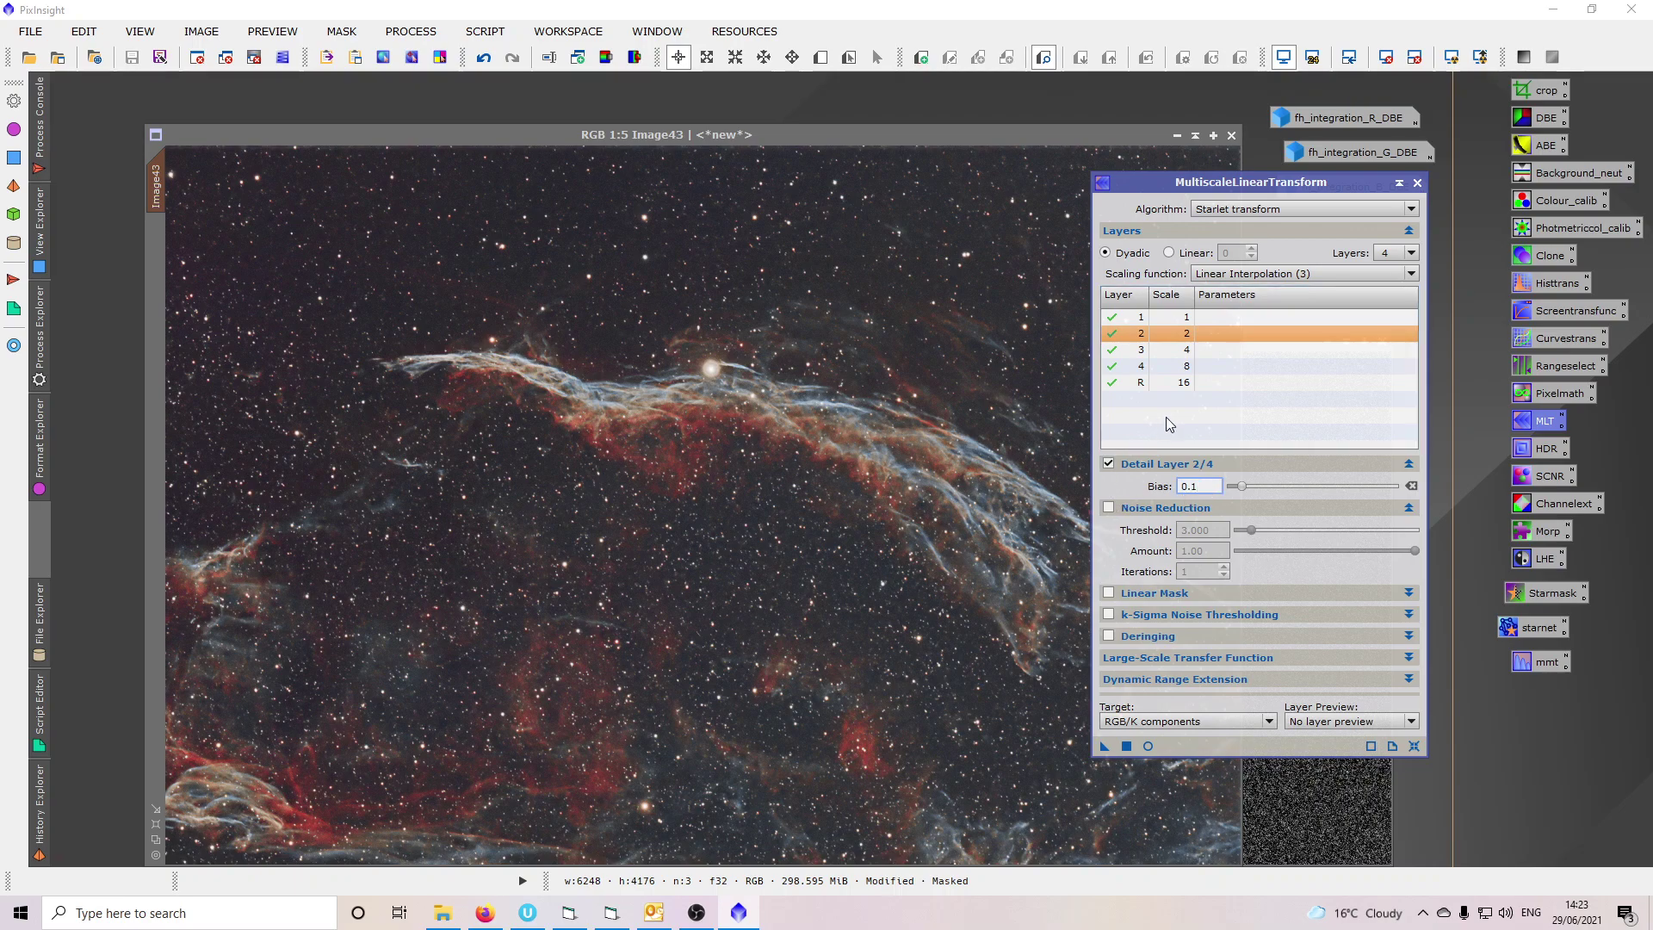
pyautogui.click(1234, 352)
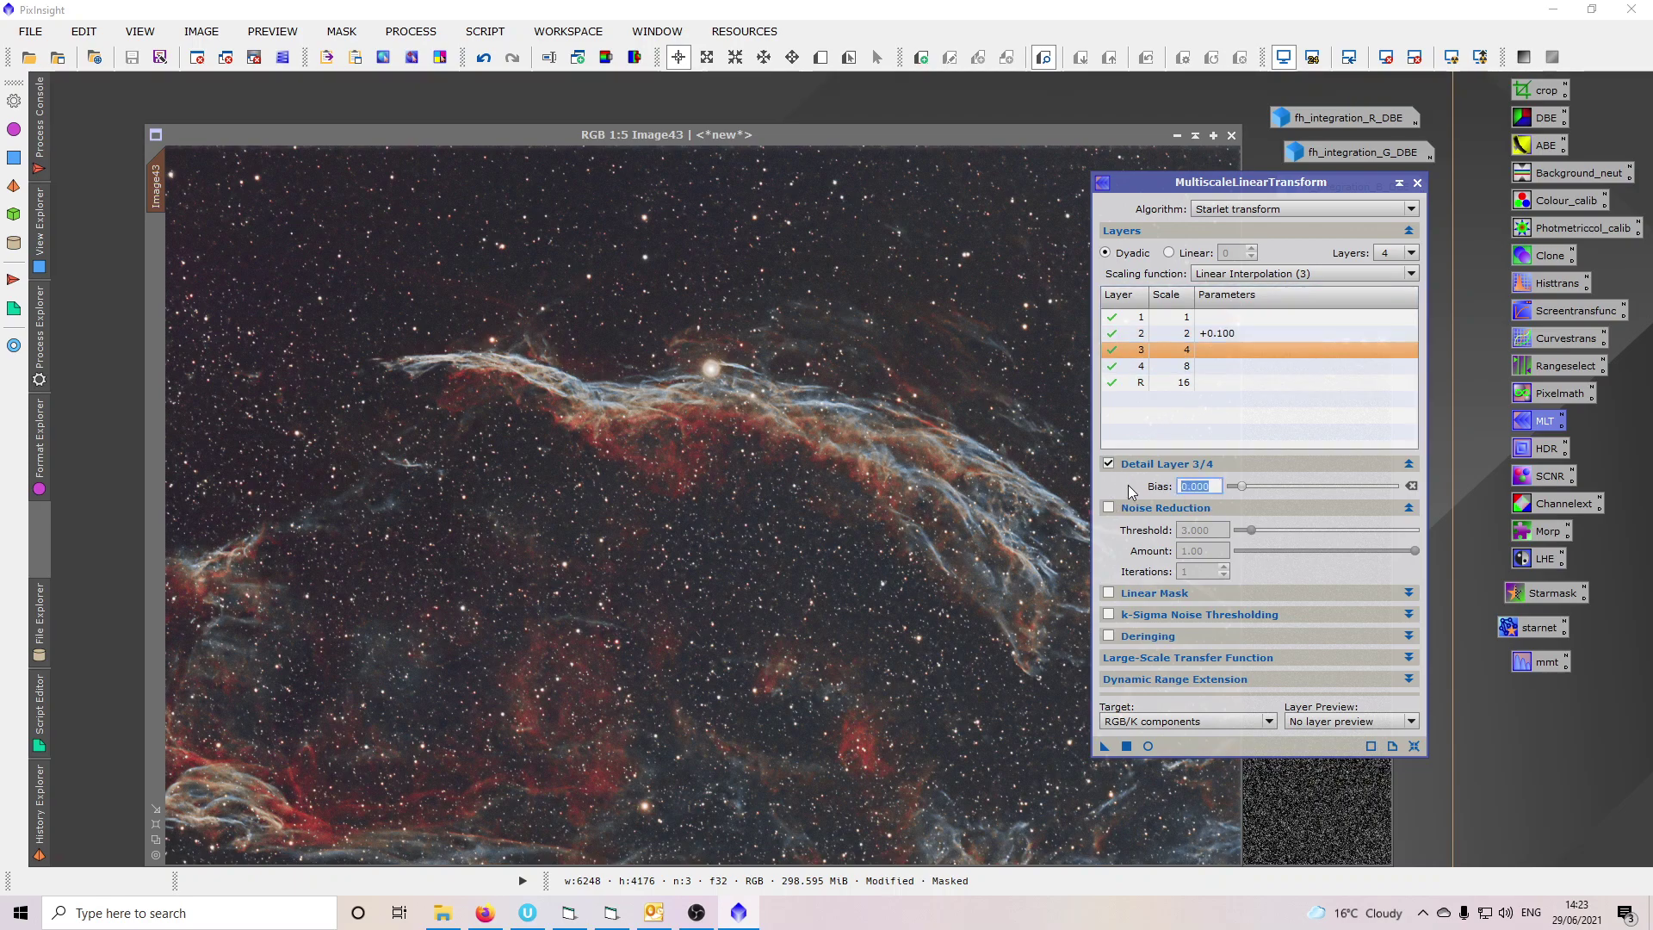
pyautogui.write('0.1')
pyautogui.click(1126, 746)
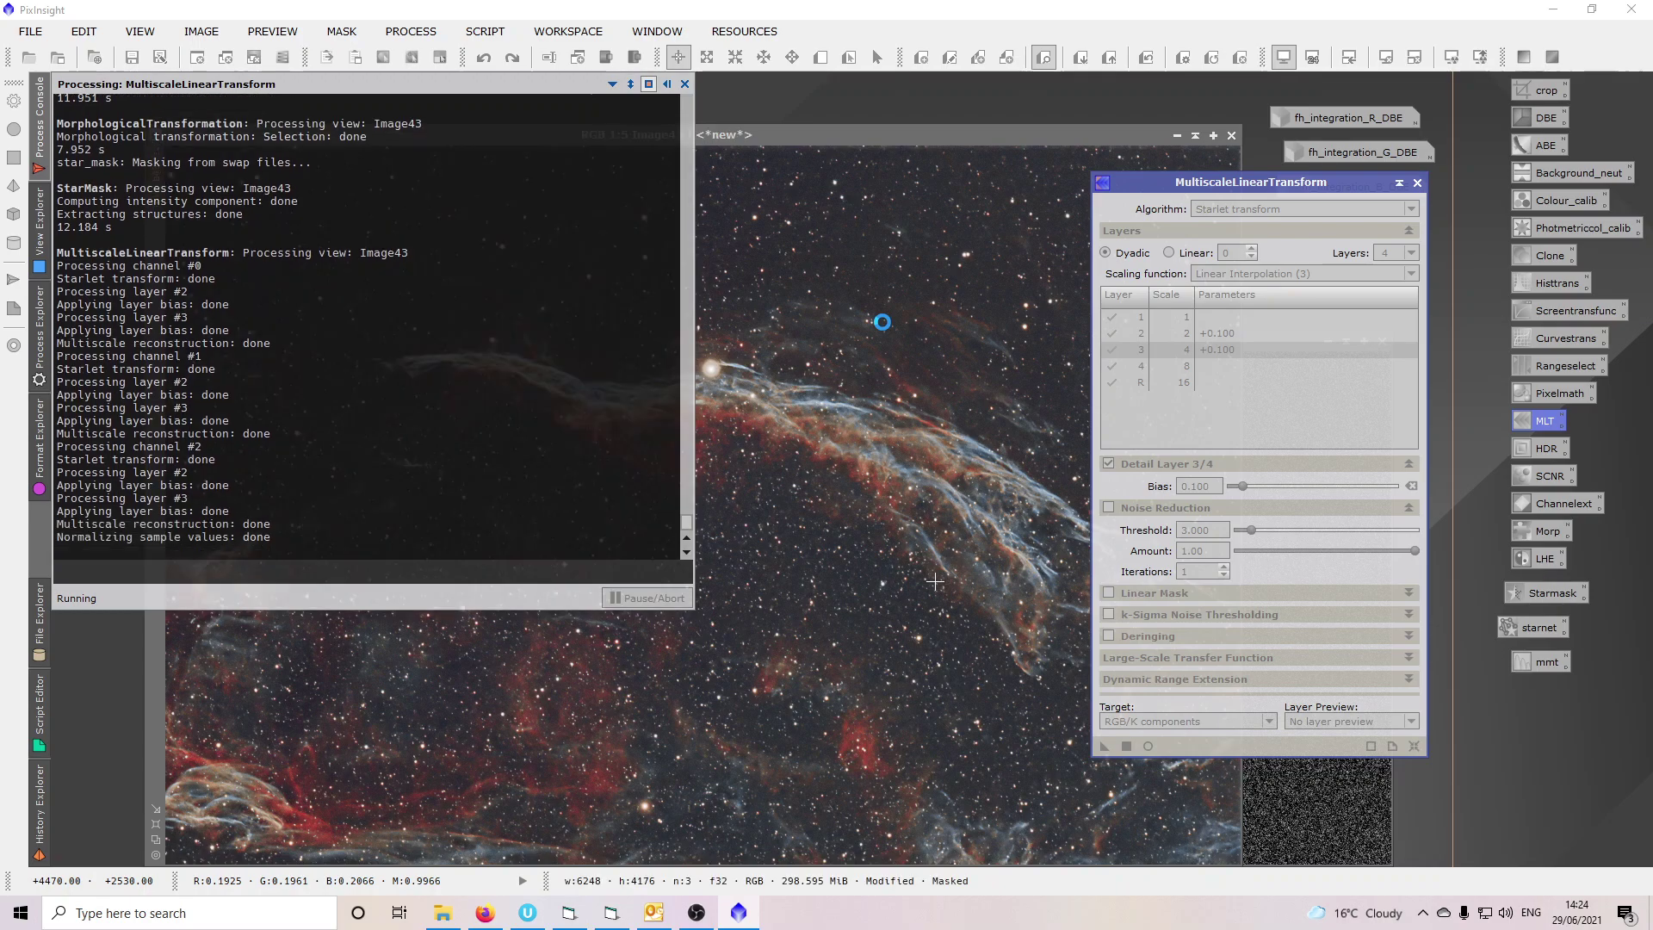
# Undo and redo to compare the sharpening, then close MultiscaleLinearTransform and the star_mask image.
pyautogui.scroll(2, 883, 322)
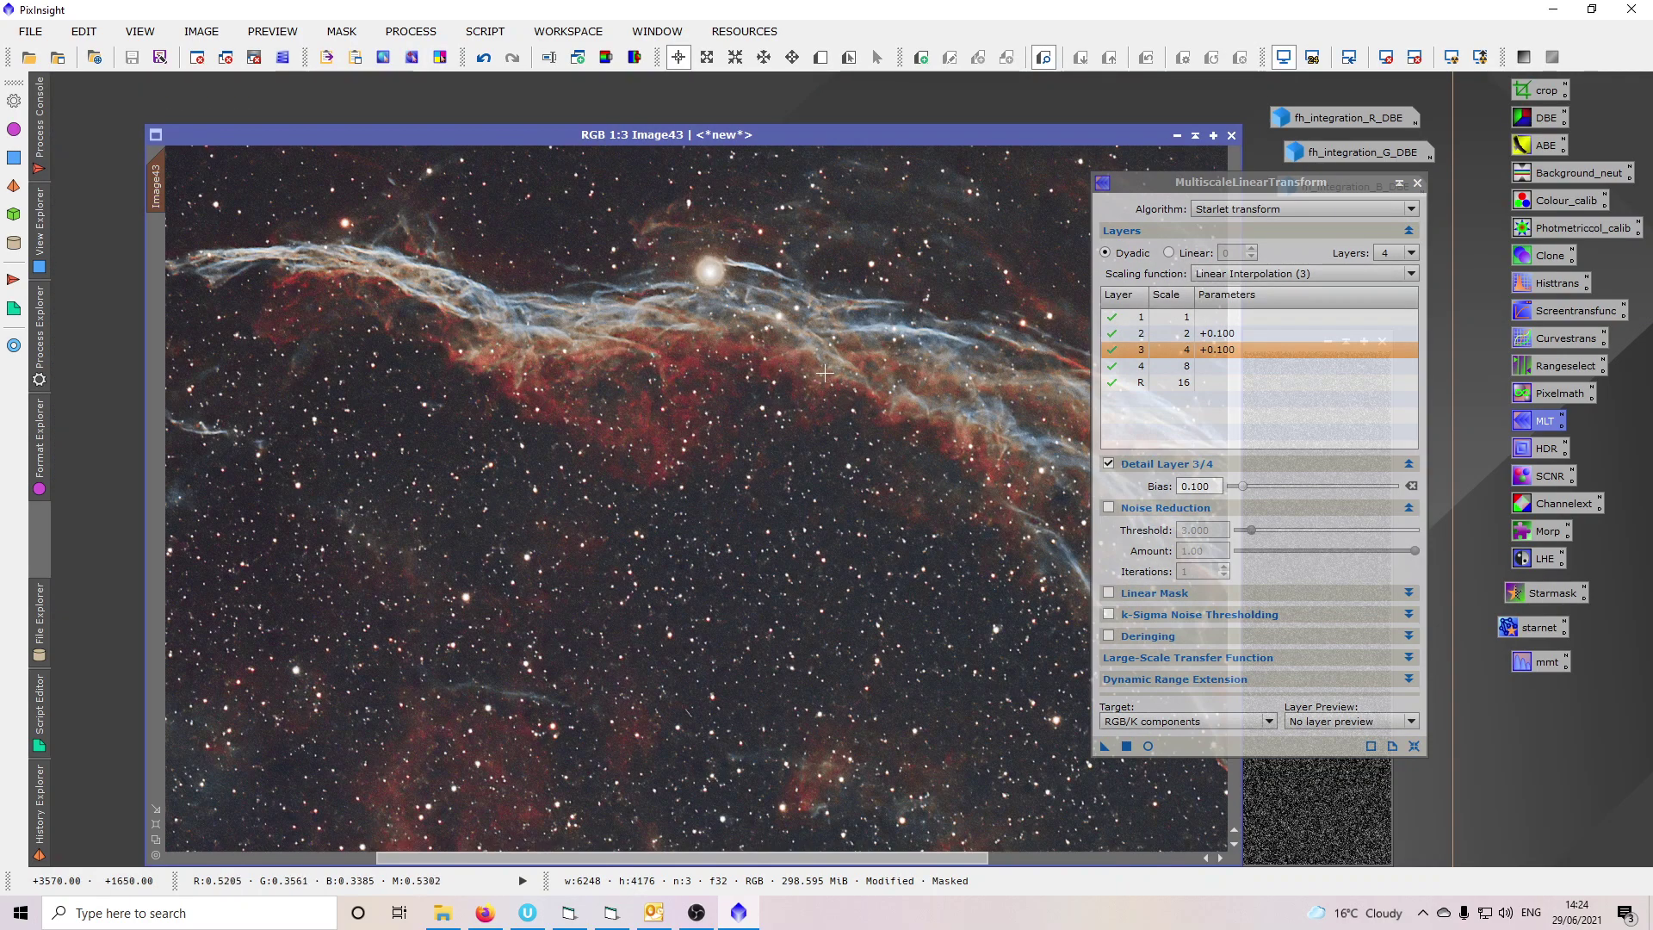
pyautogui.click(484, 58)
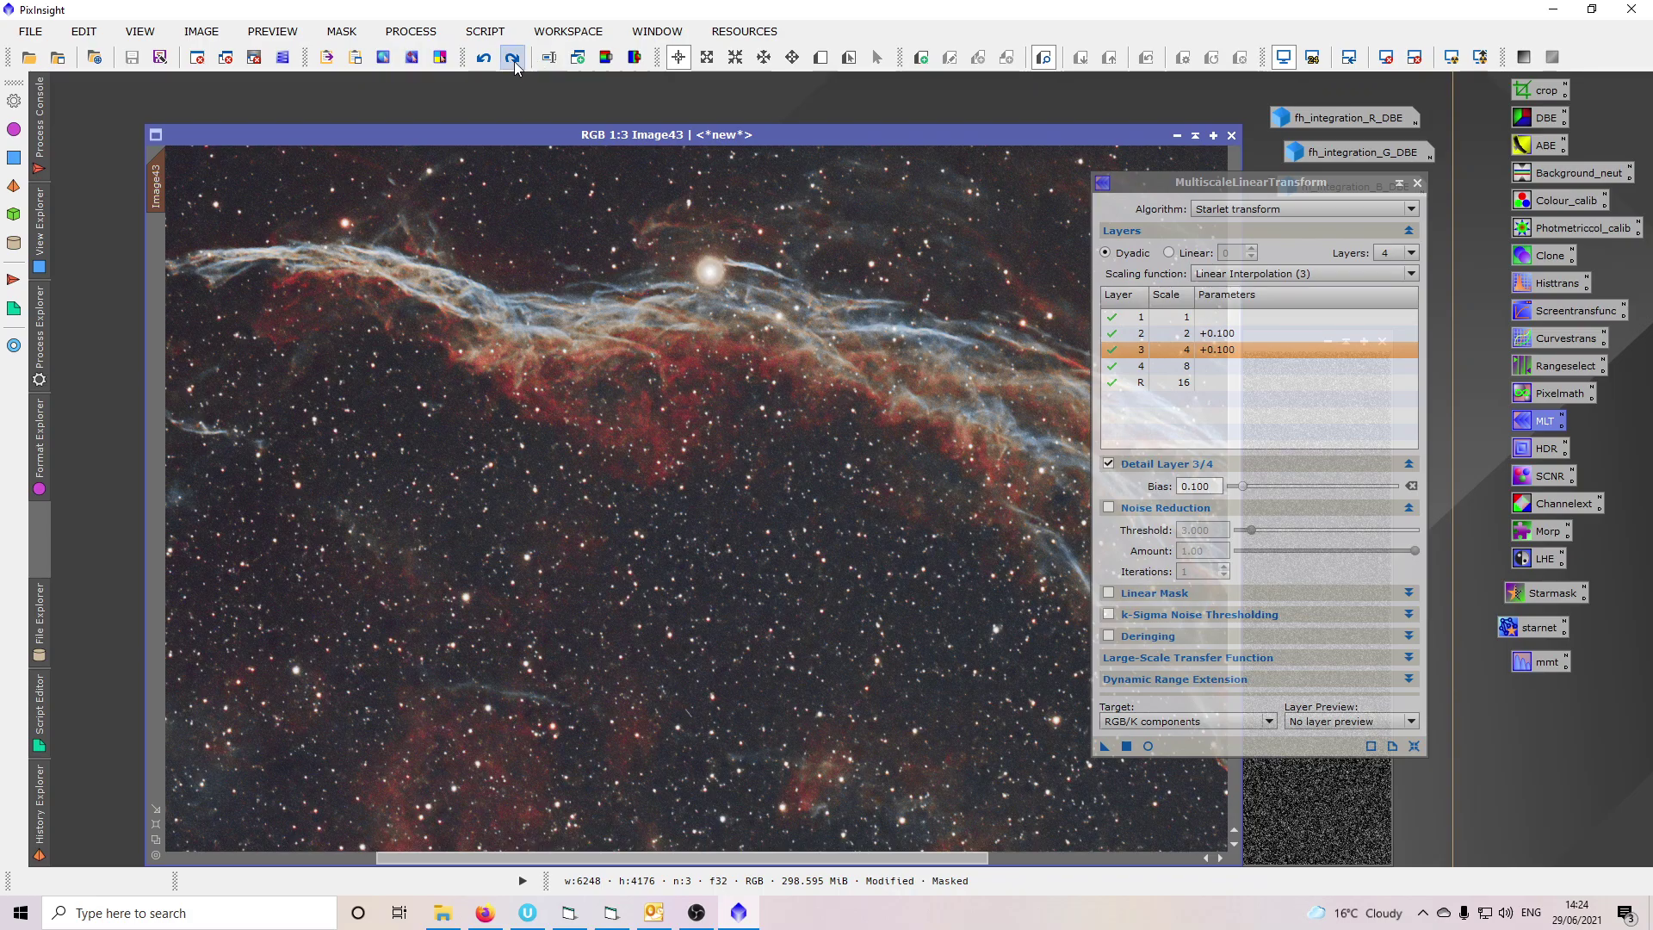
pyautogui.click(511, 58)
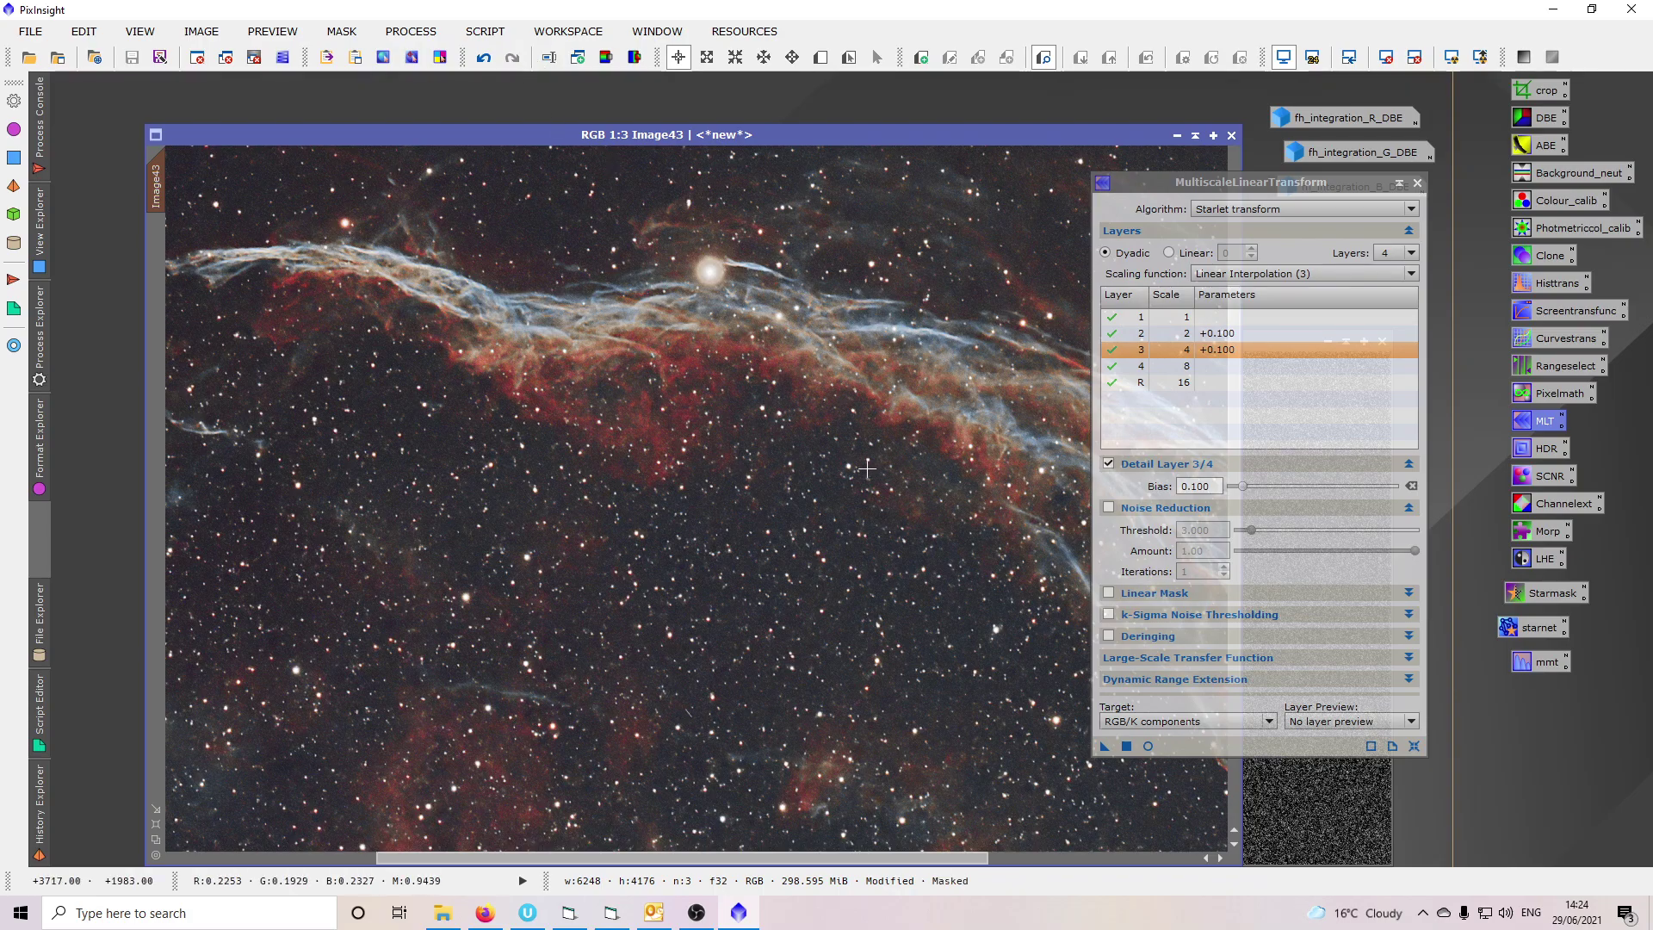
pyautogui.click(1416, 185)
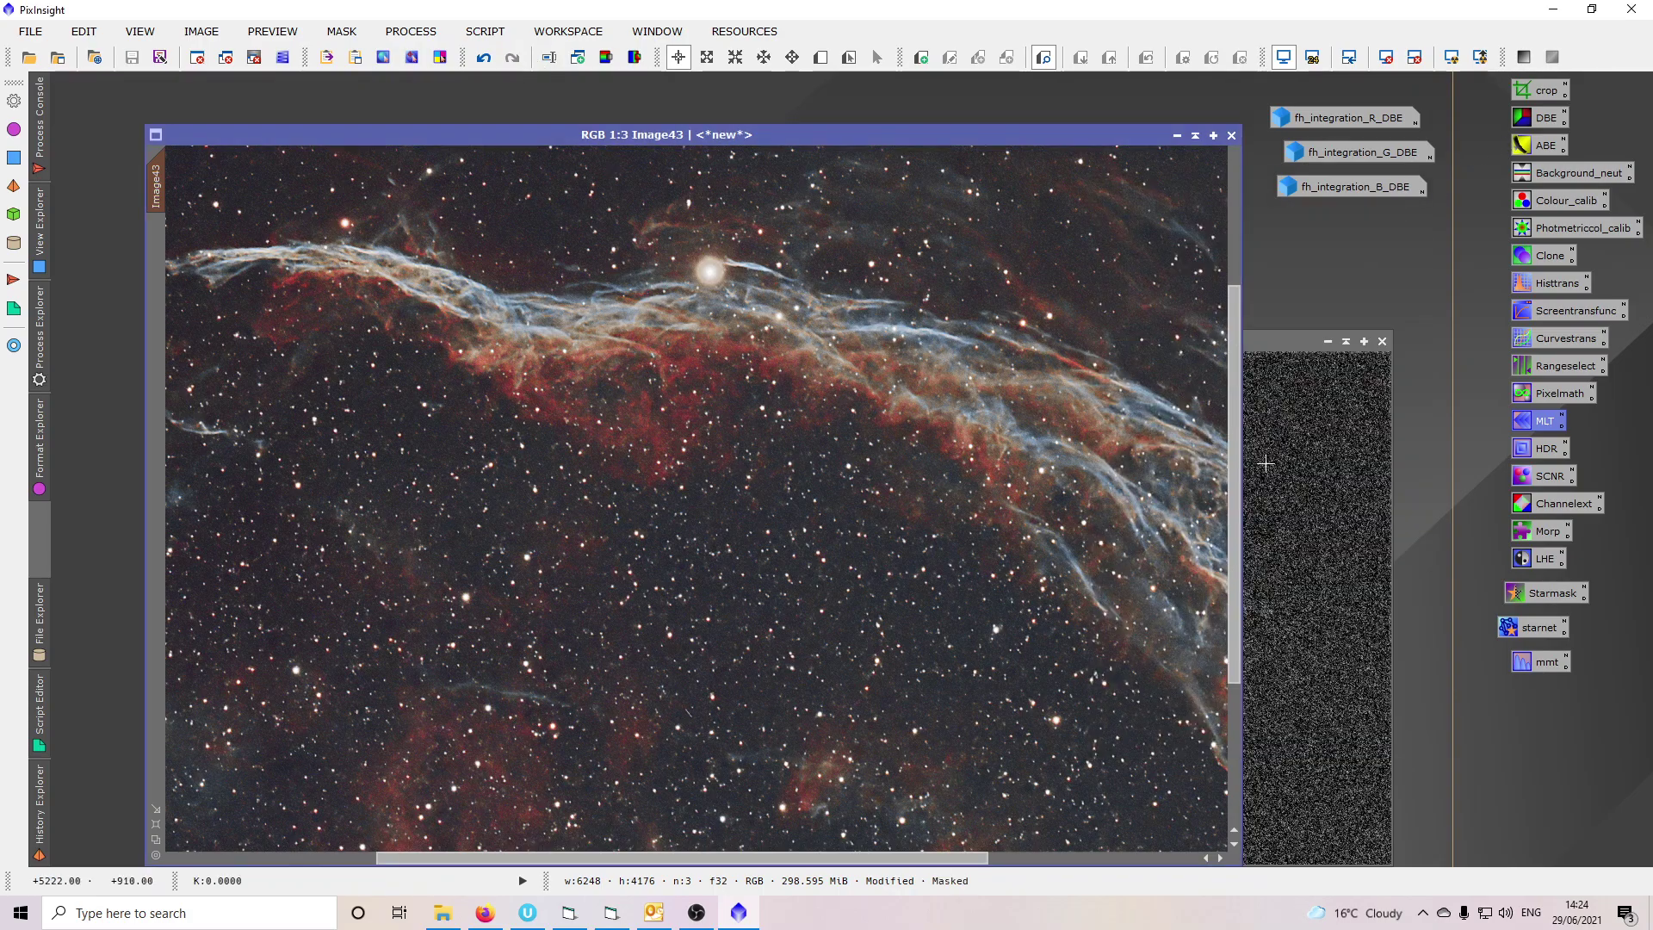
pyautogui.click(1382, 342)
pyautogui.click(758, 499)
pyautogui.scroll(-2, 731, 552)
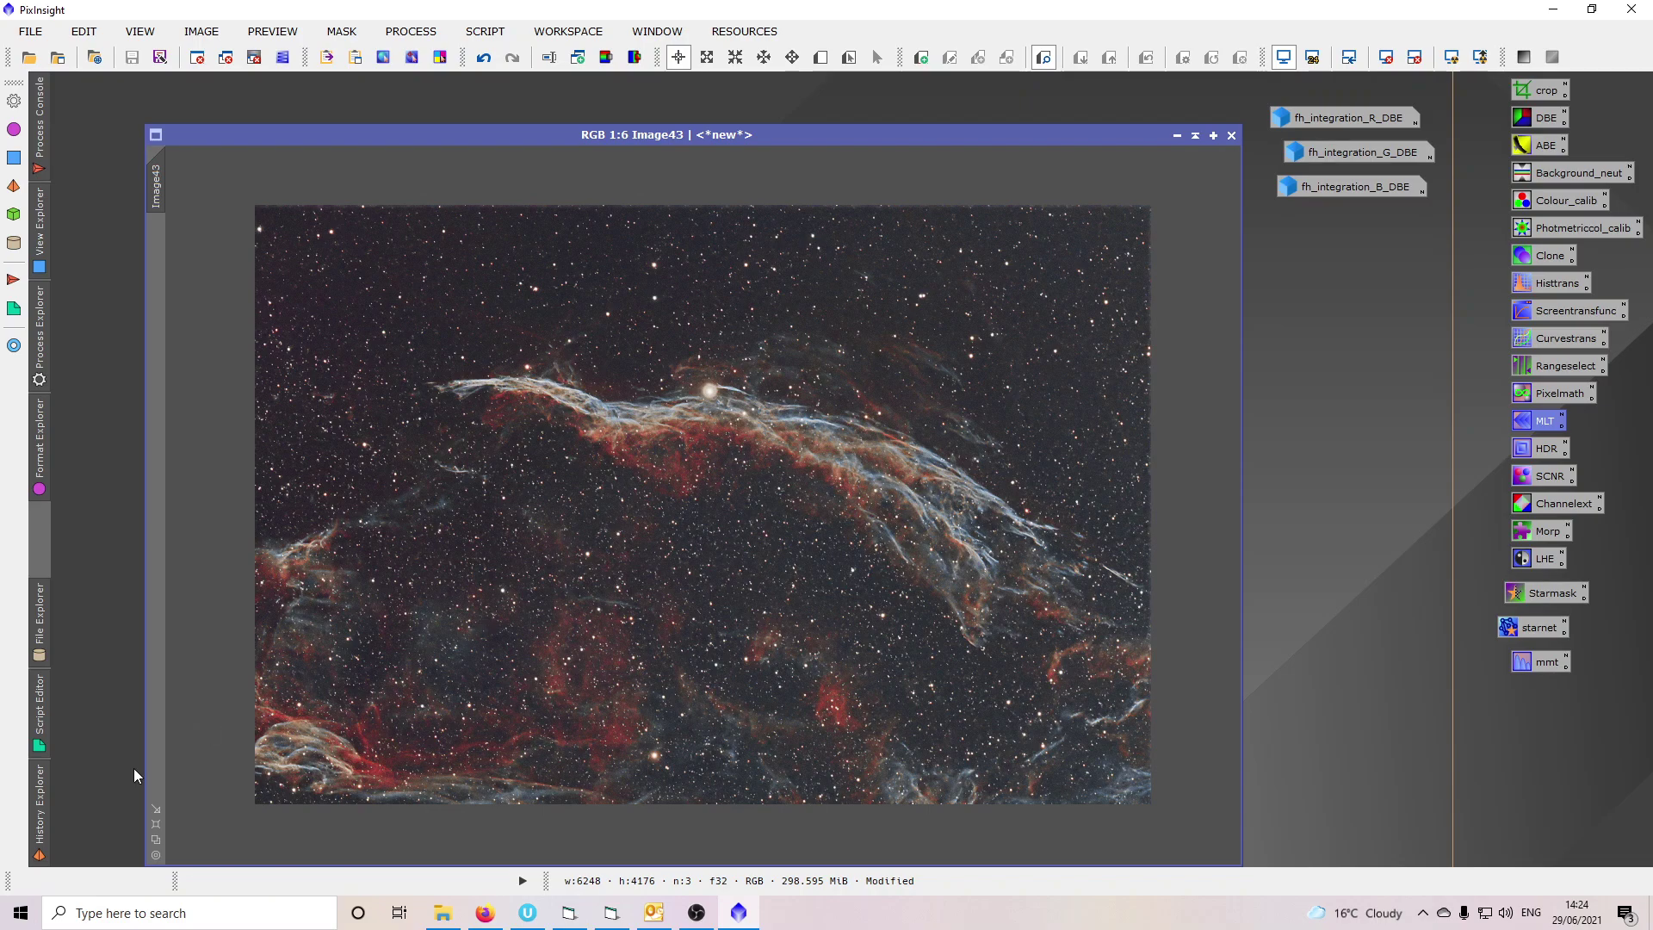
# Open LocalHistogramEqualization with real-time preview and set Amount to 0.160.
pyautogui.click(156, 825)
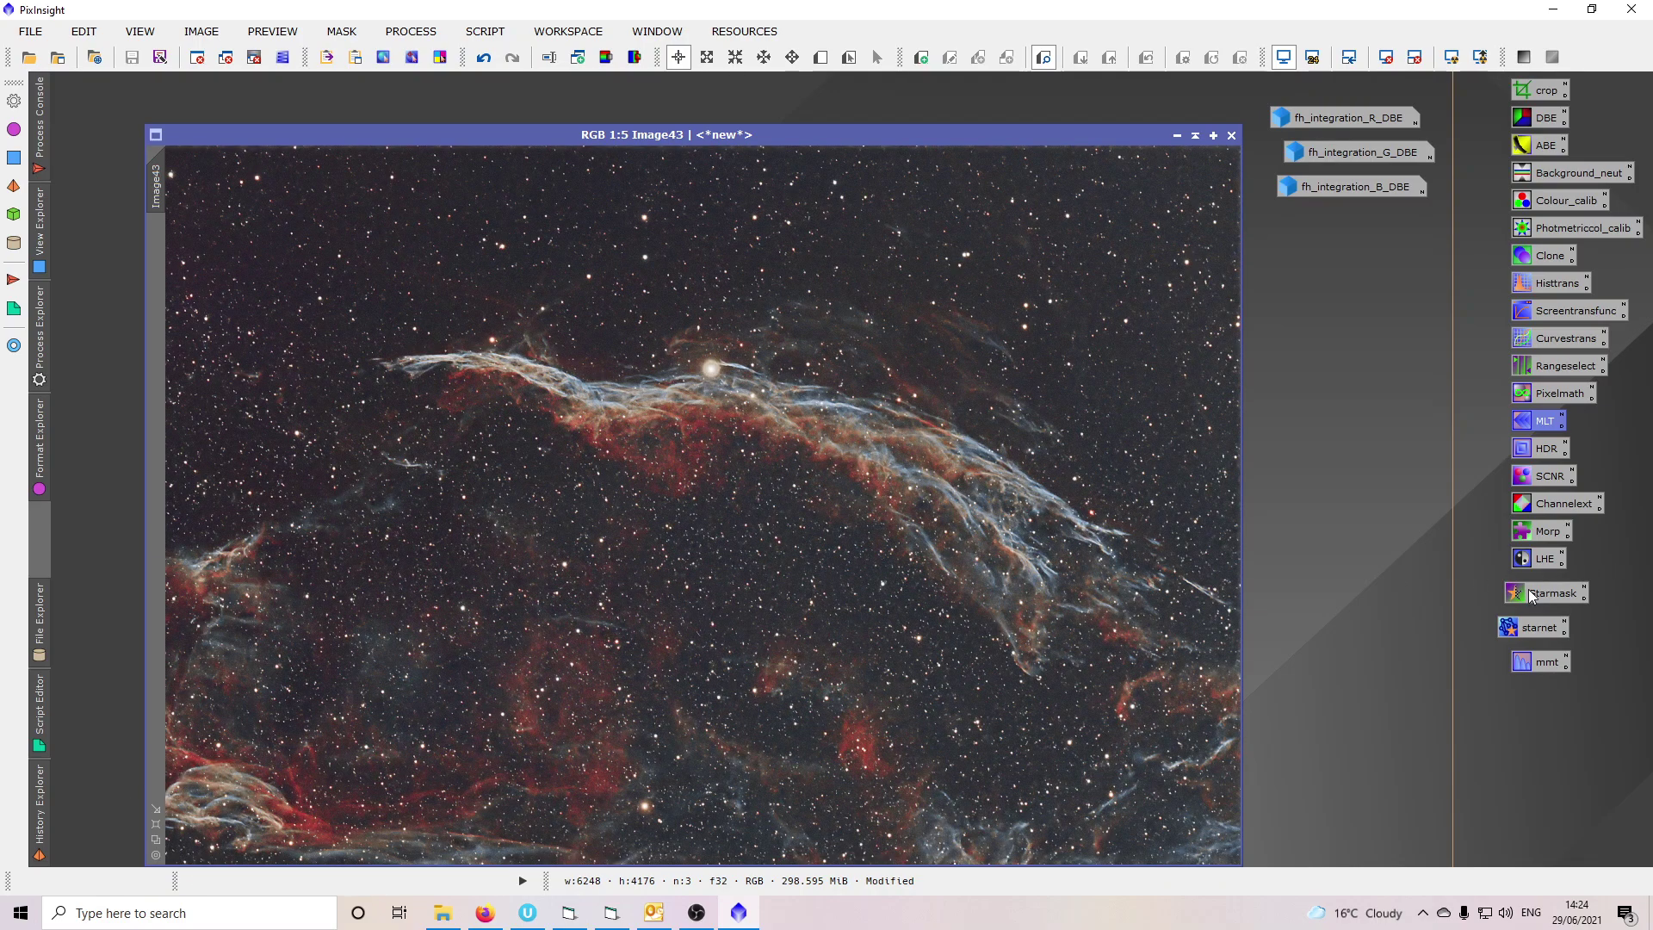
pyautogui.doubleClick(1543, 561)
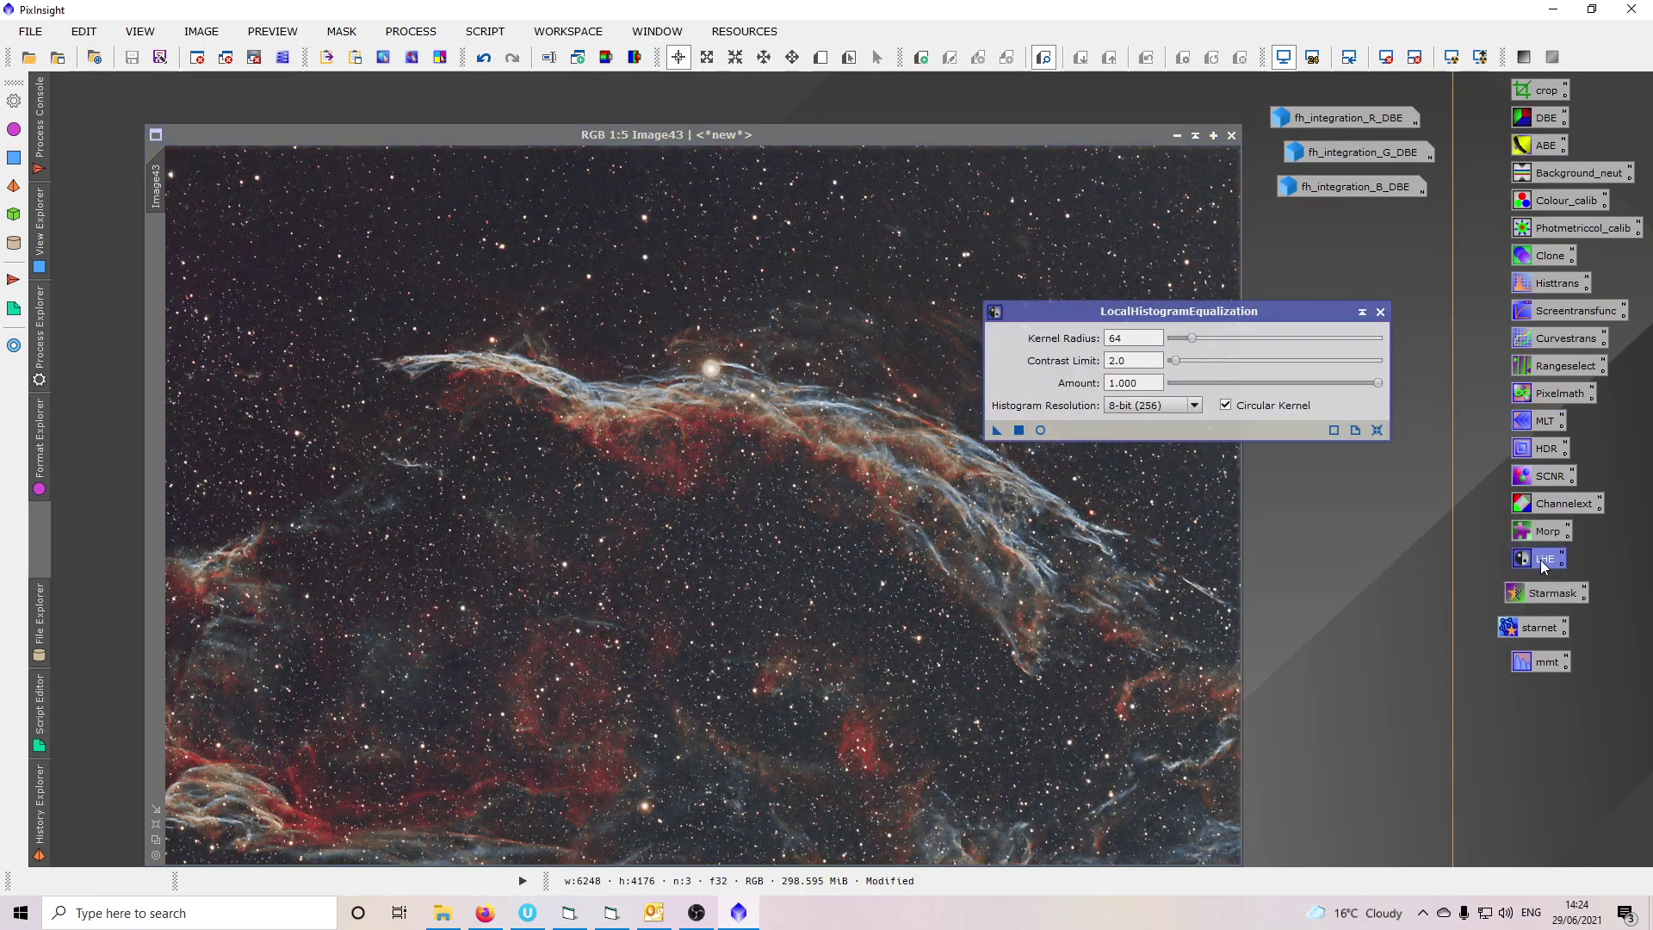
pyautogui.click(1039, 431)
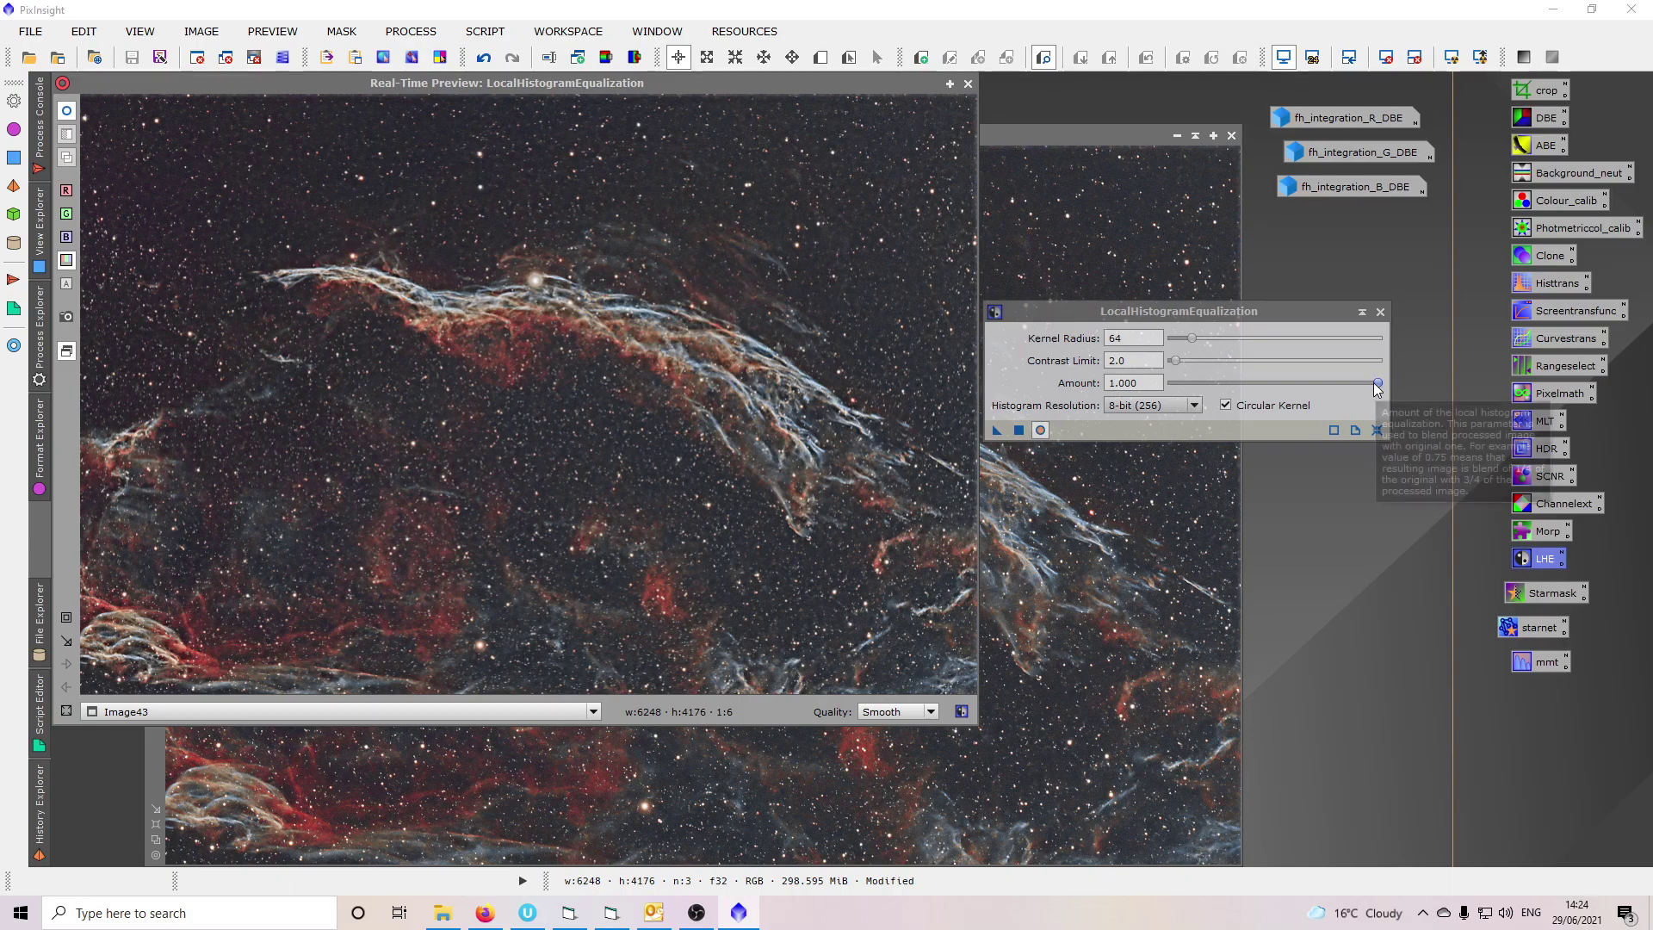
pyautogui.moveTo(1375, 389); pyautogui.dragTo(1191, 386)
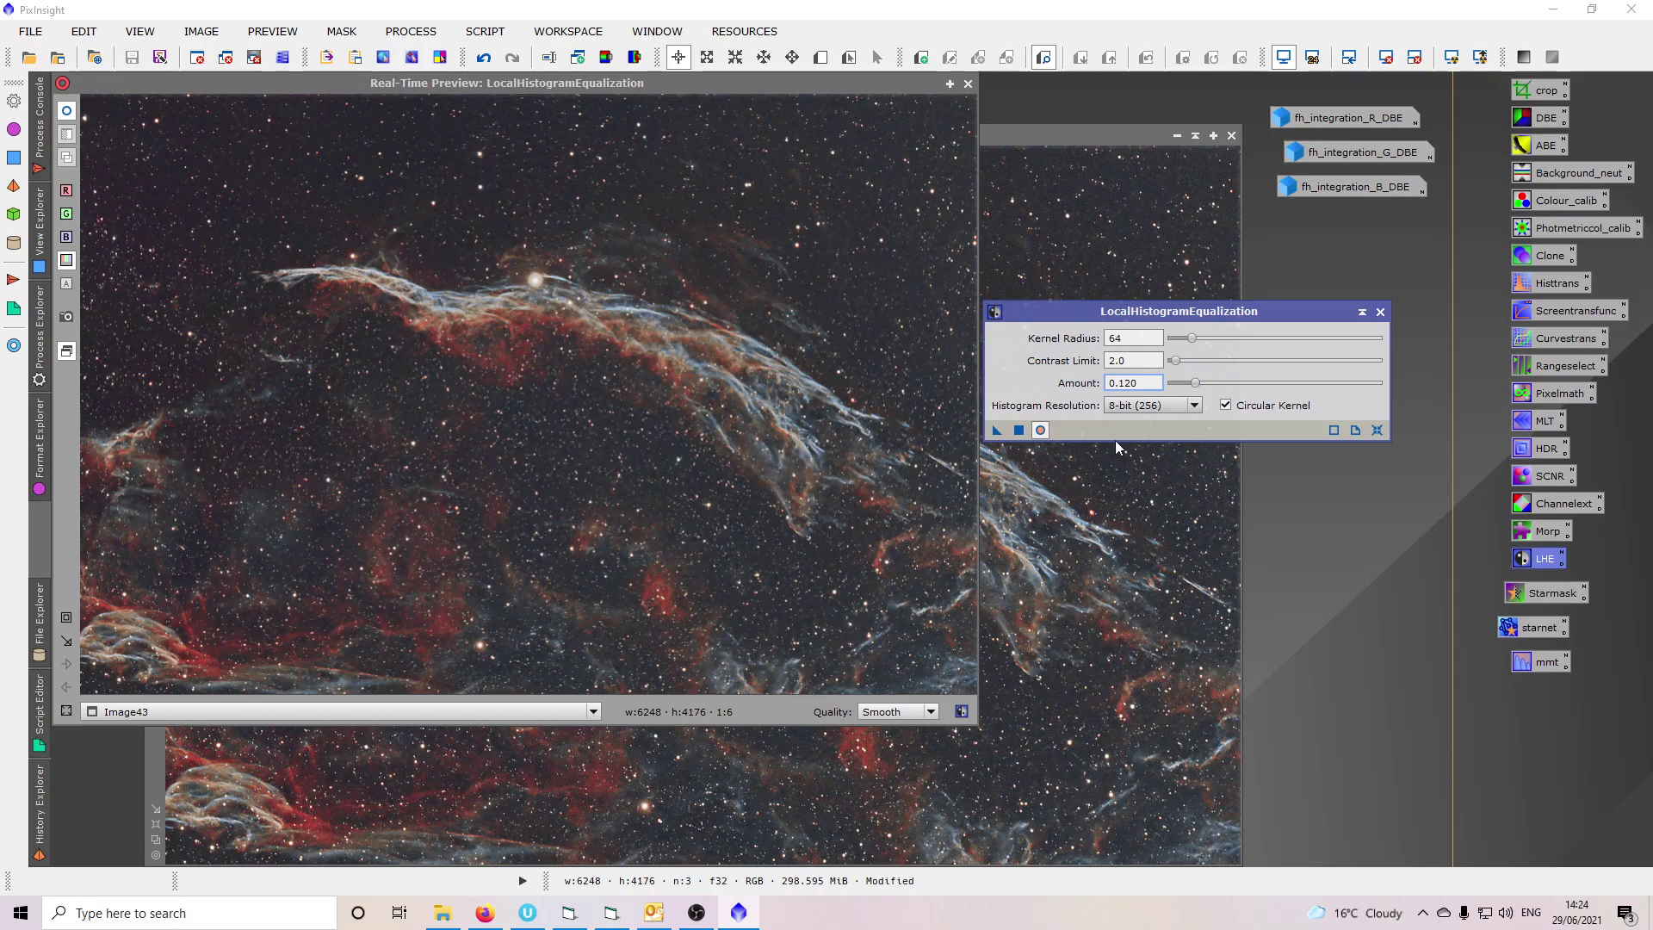
pyautogui.moveTo(1193, 387); pyautogui.dragTo(1206, 388)
pyautogui.click(696, 913)
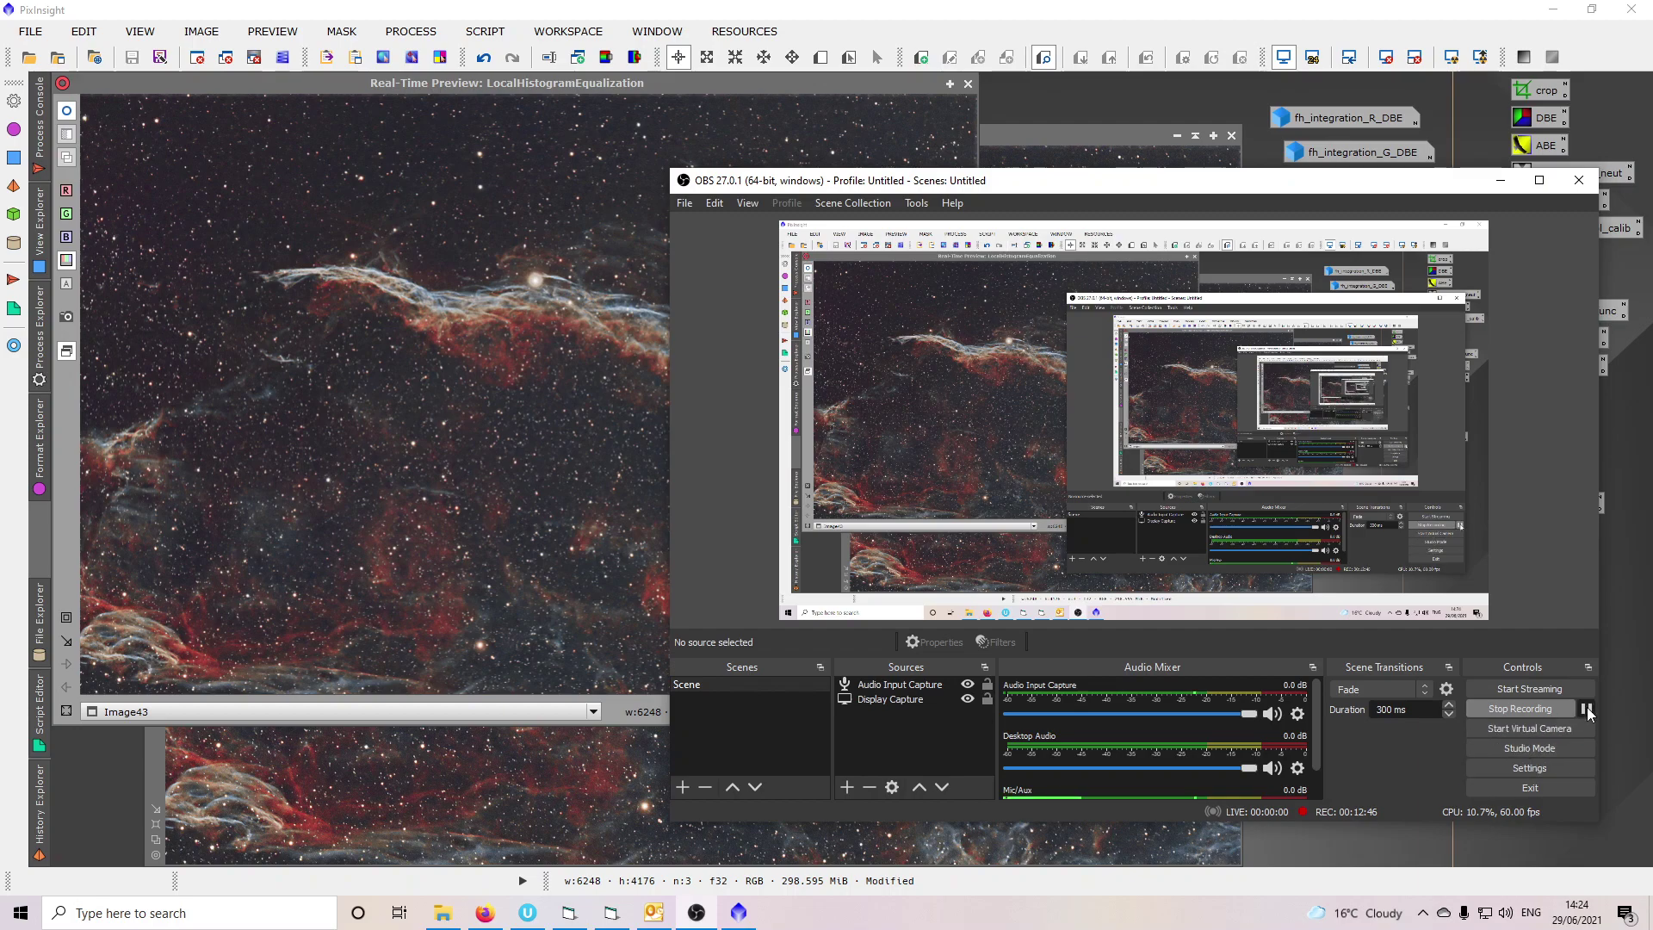
pyautogui.click(1500, 180)
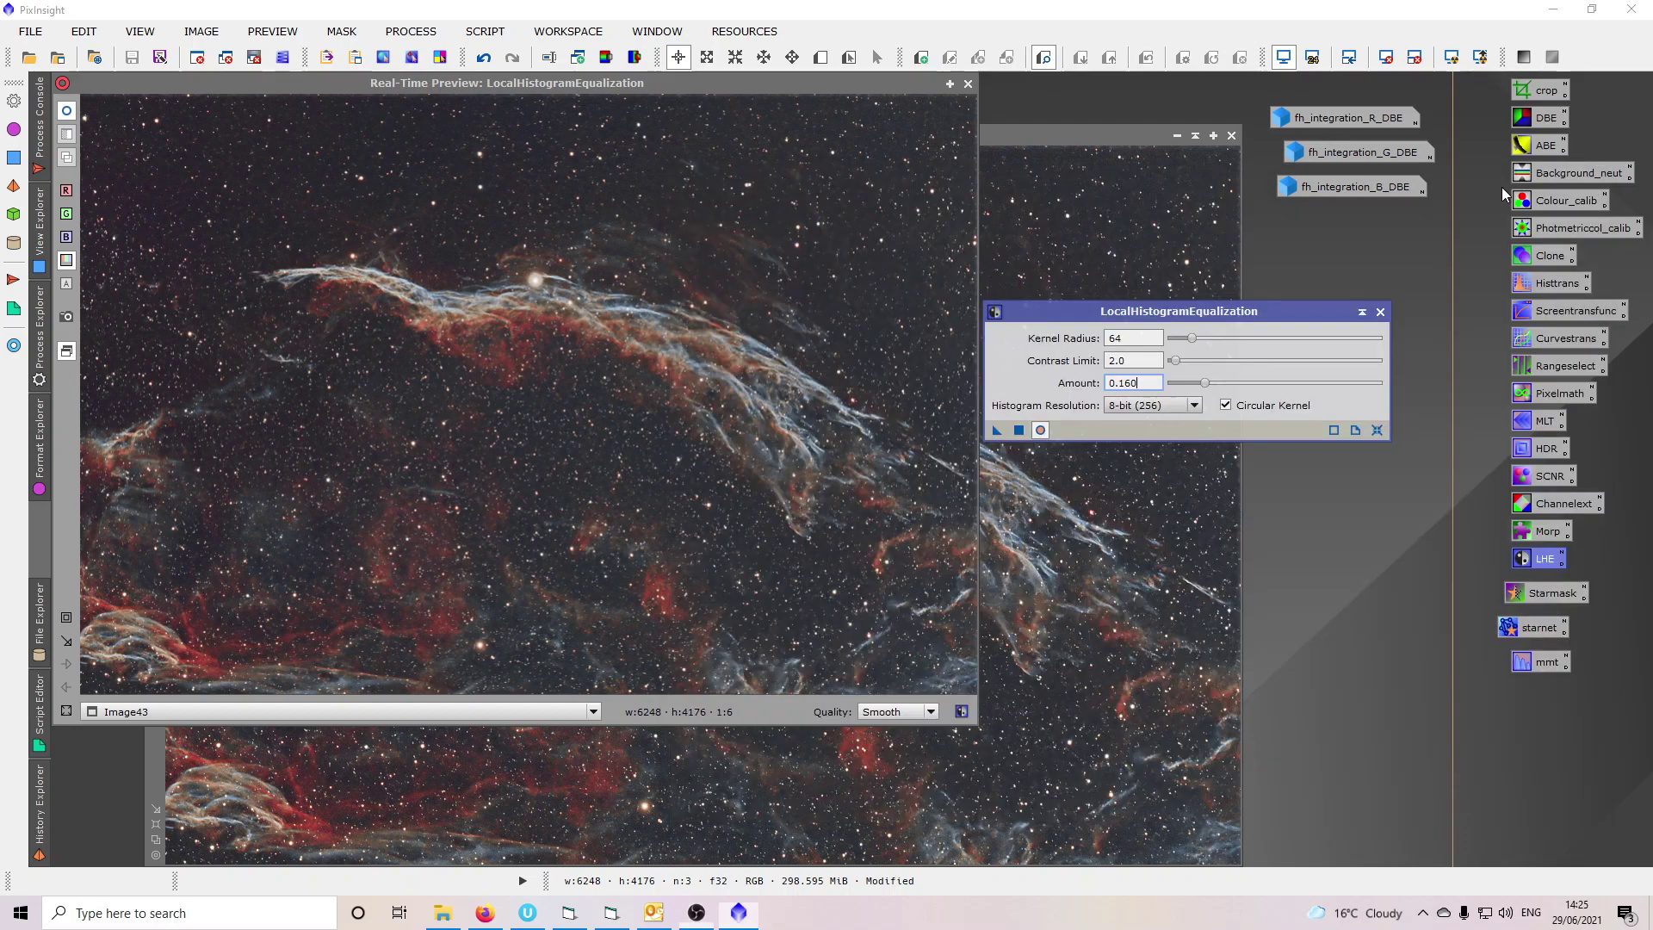
# Apply the equalization (radius 64, contrast limit 2.0, amount 0.160) to Image43 and close the preview.
pyautogui.moveTo(1019, 429); pyautogui.dragTo(839, 435)
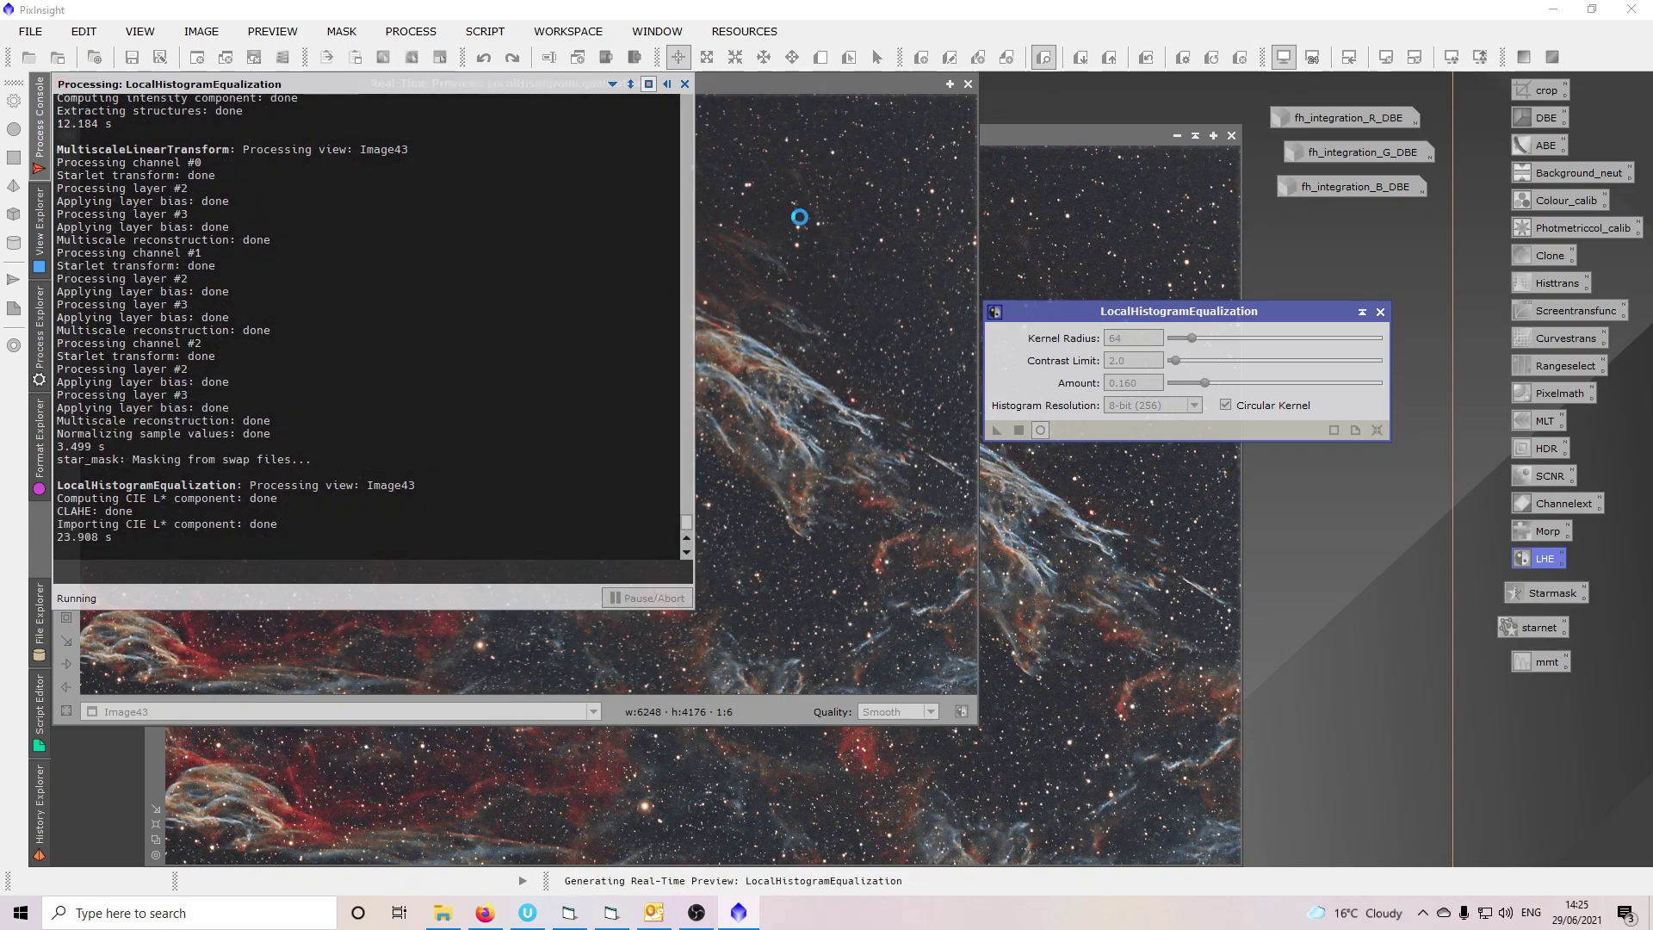
pyautogui.click(967, 84)
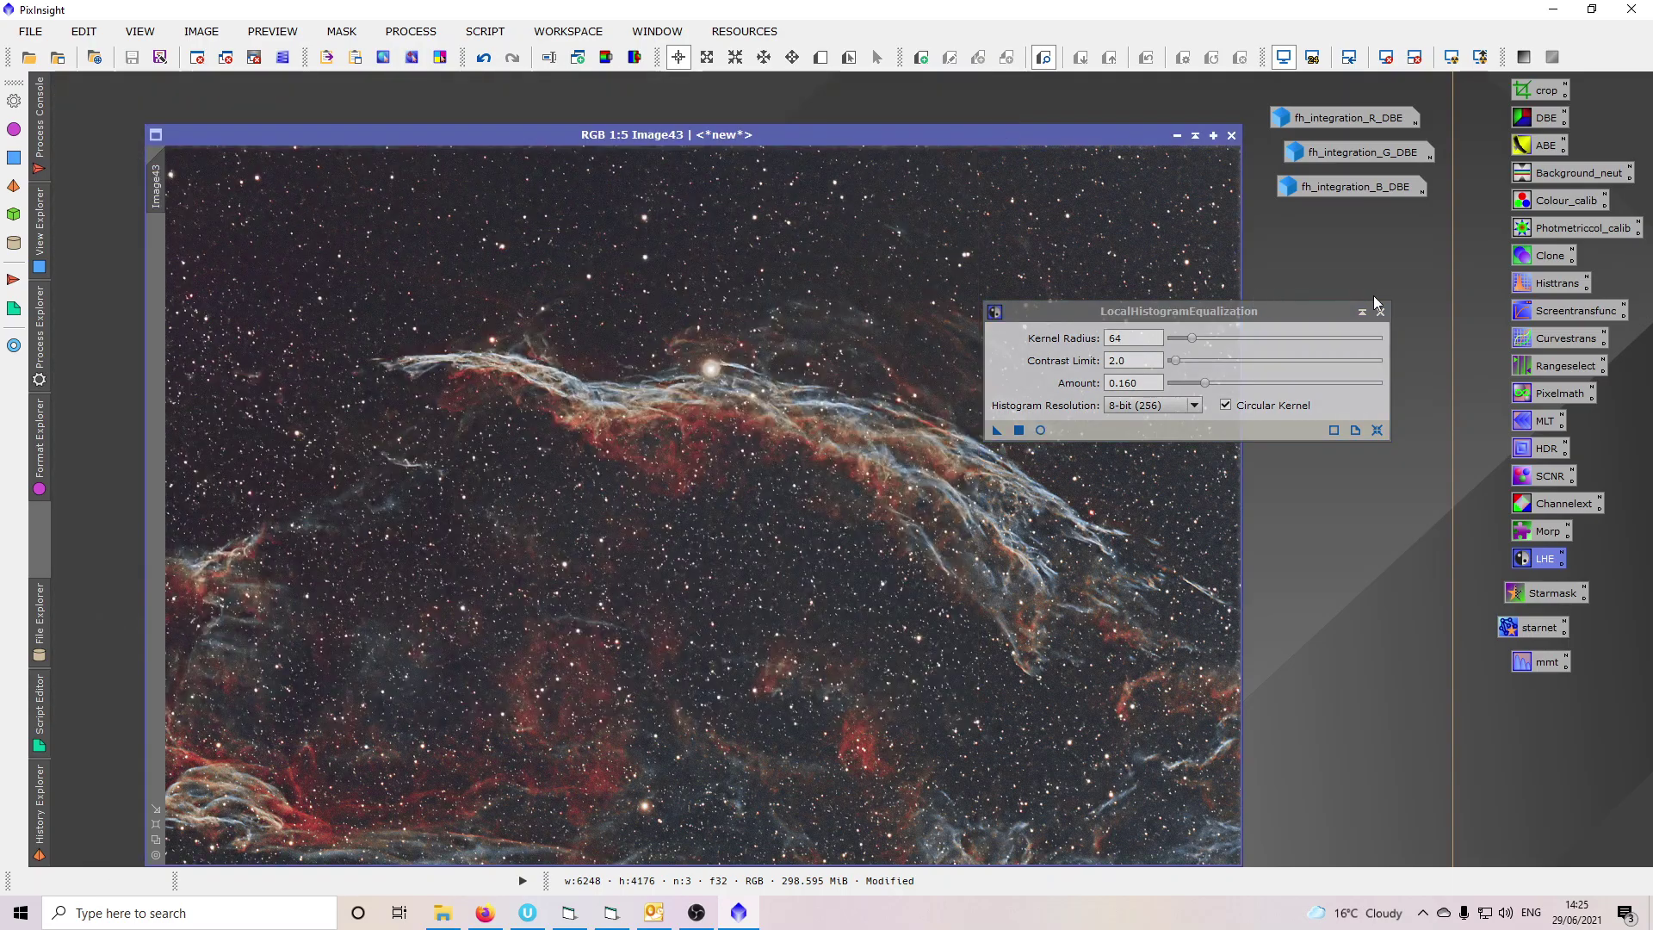
pyautogui.click(1381, 312)
pyautogui.scroll(1, 741, 551)
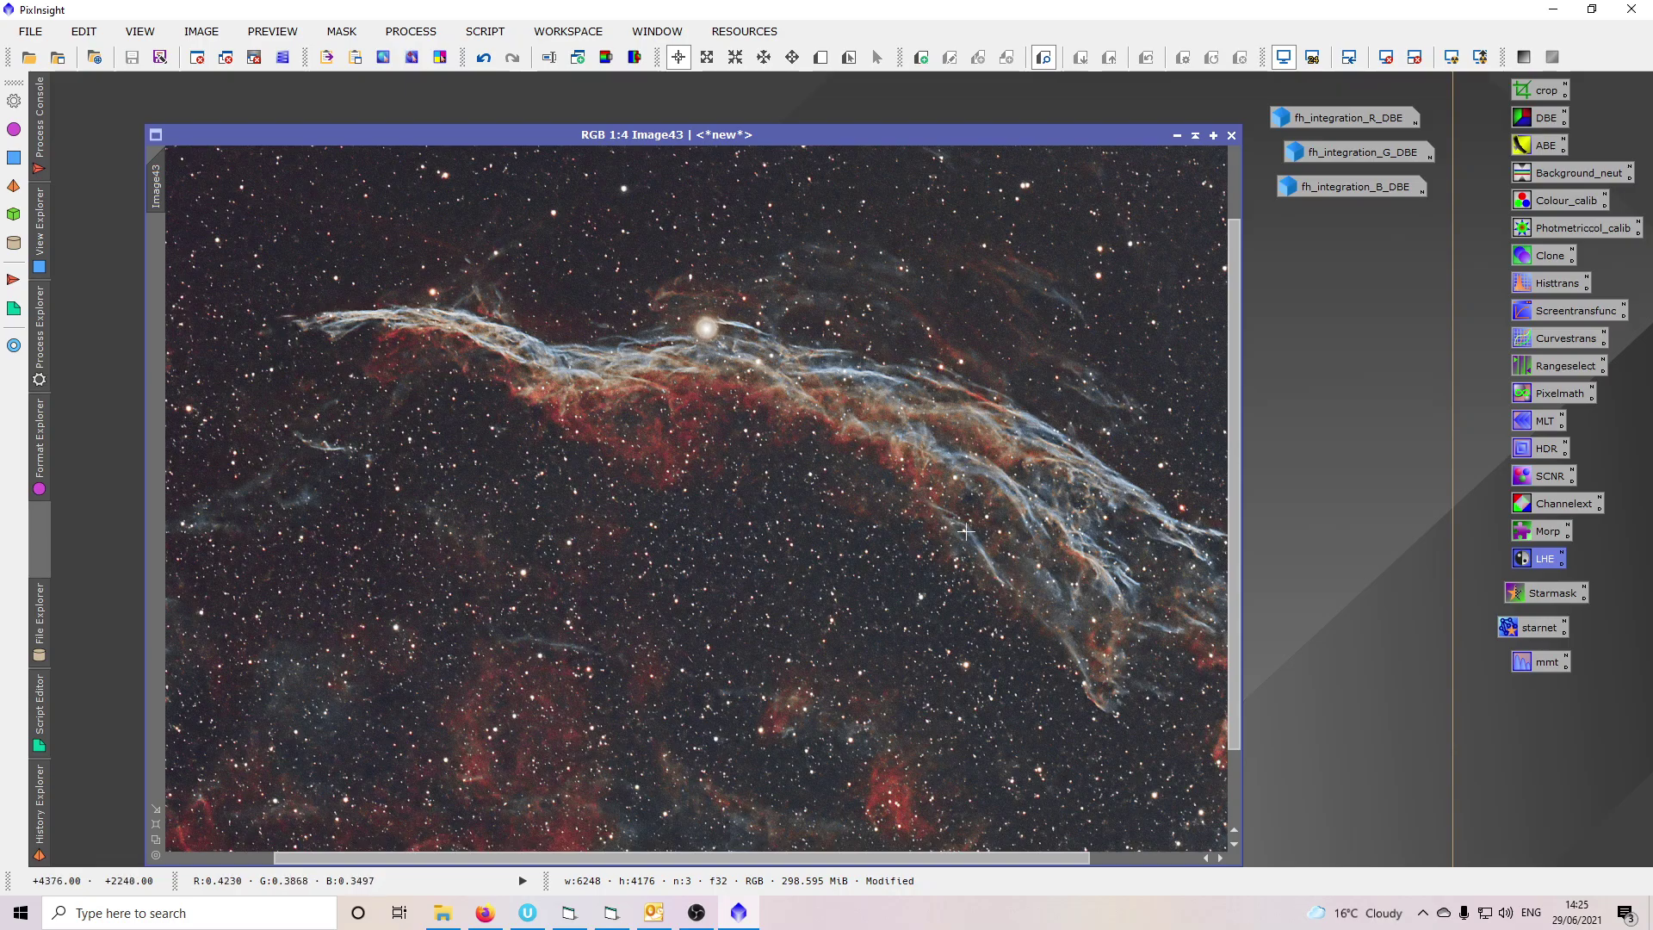
pyautogui.click(156, 829)
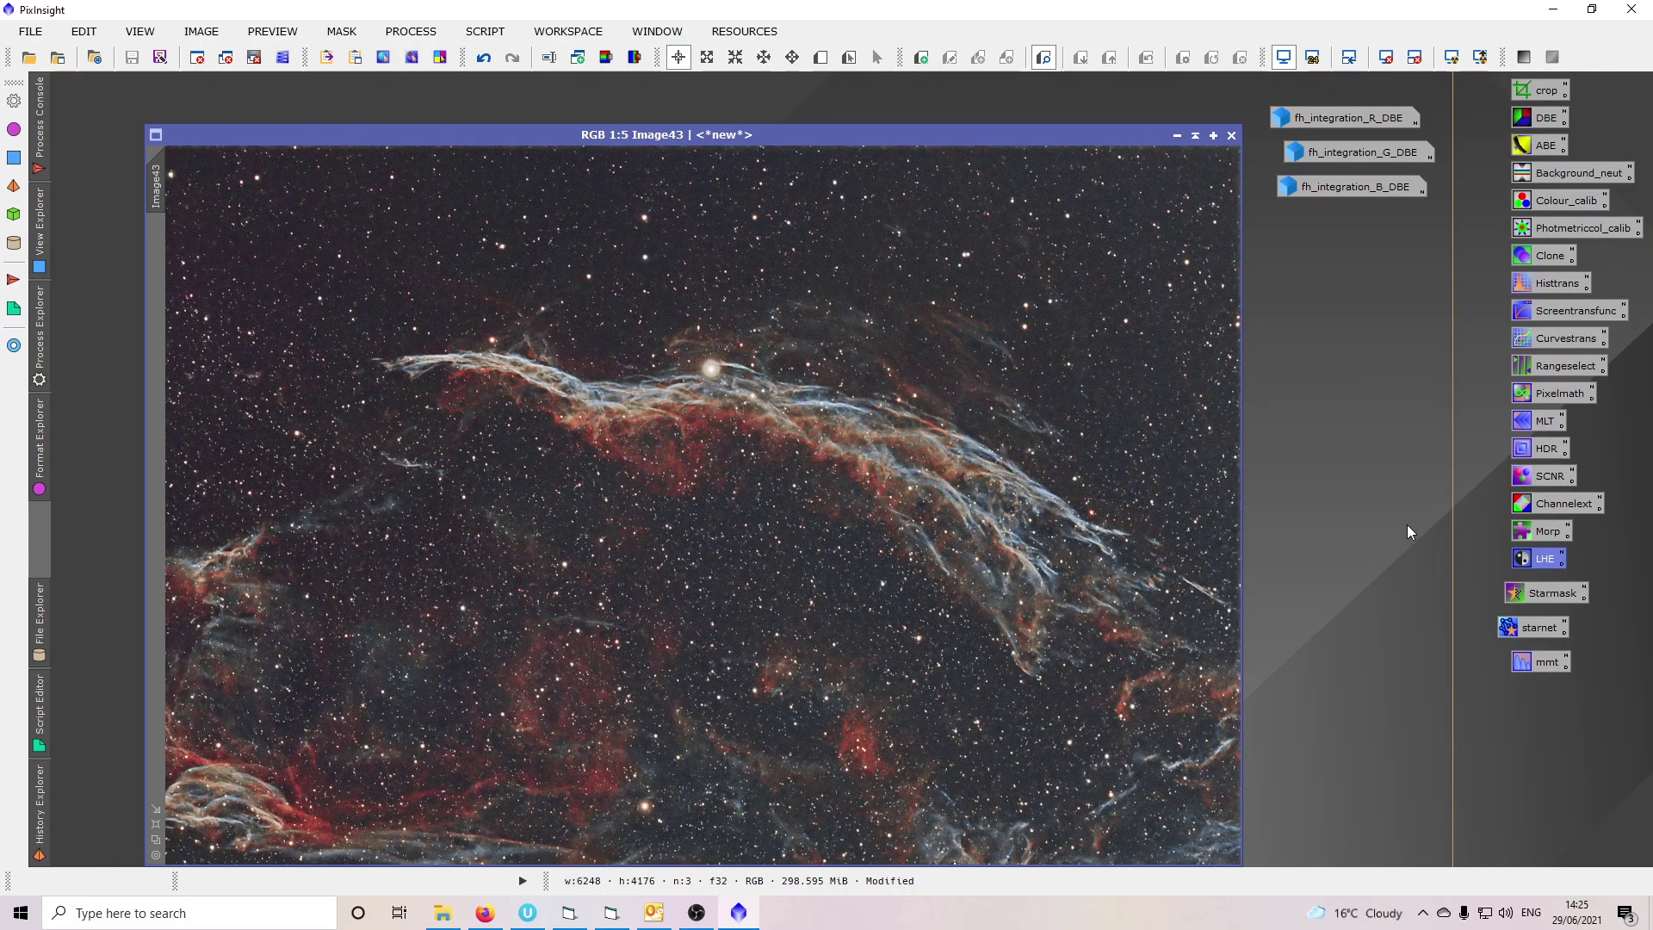
# Reset the curve and place points near 0.25/0.227 and 0.744/0.788 under real-time preview.
pyautogui.doubleClick(1547, 346)
pyautogui.click(1179, 643)
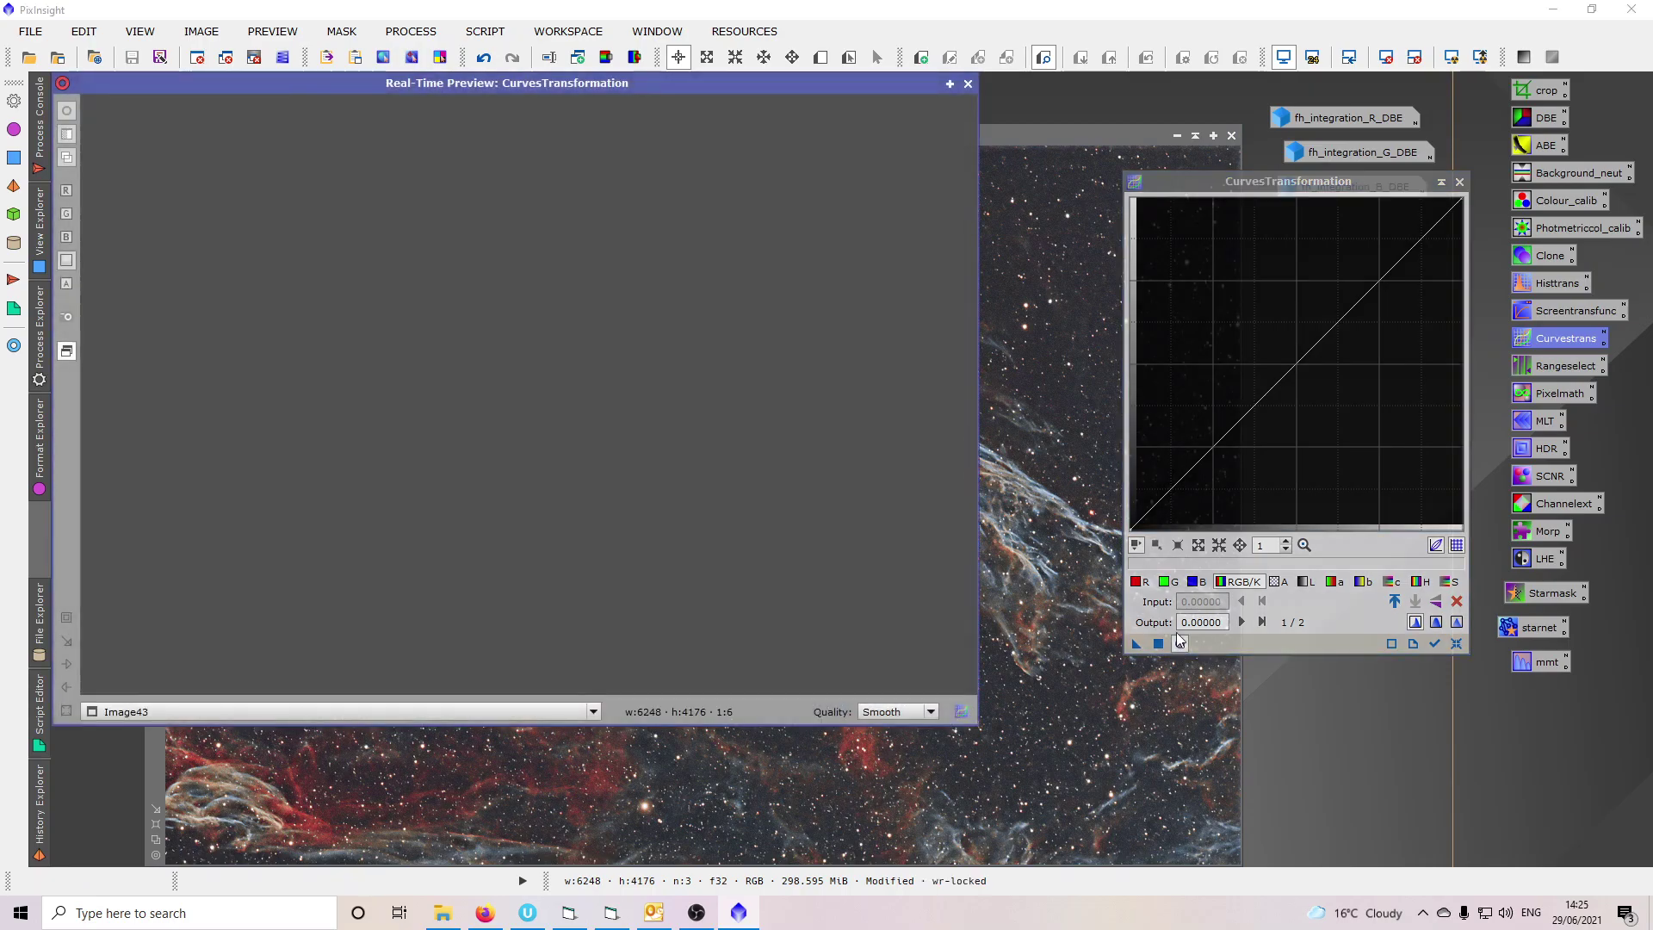
pyautogui.click(1290, 342)
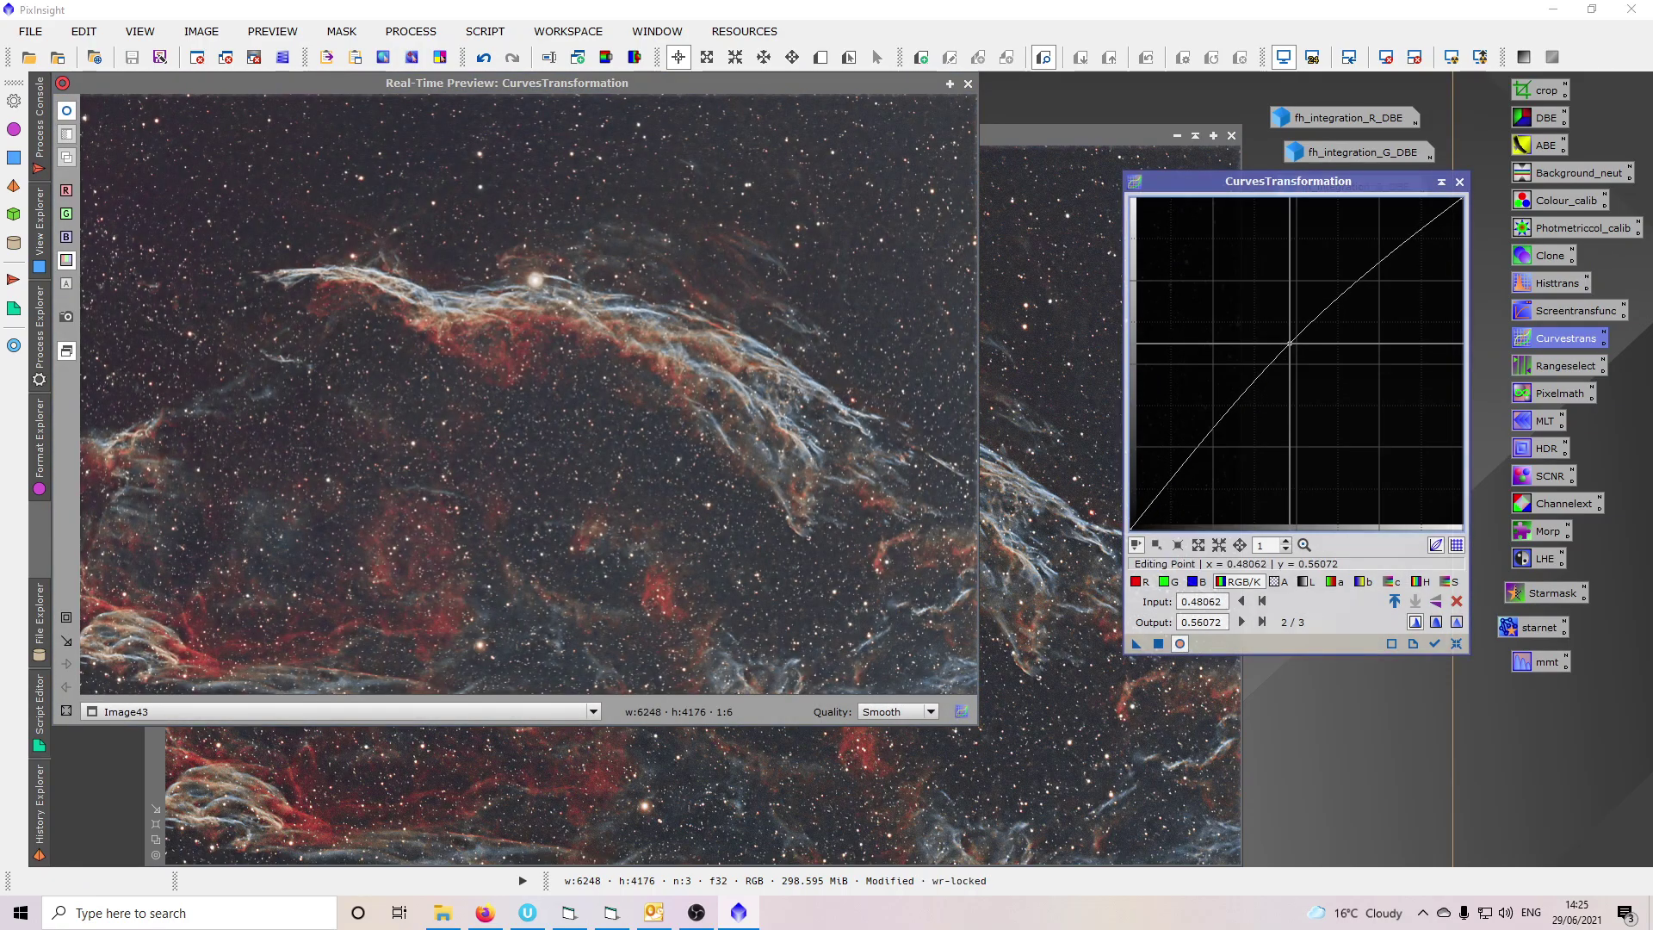
pyautogui.click(1456, 643)
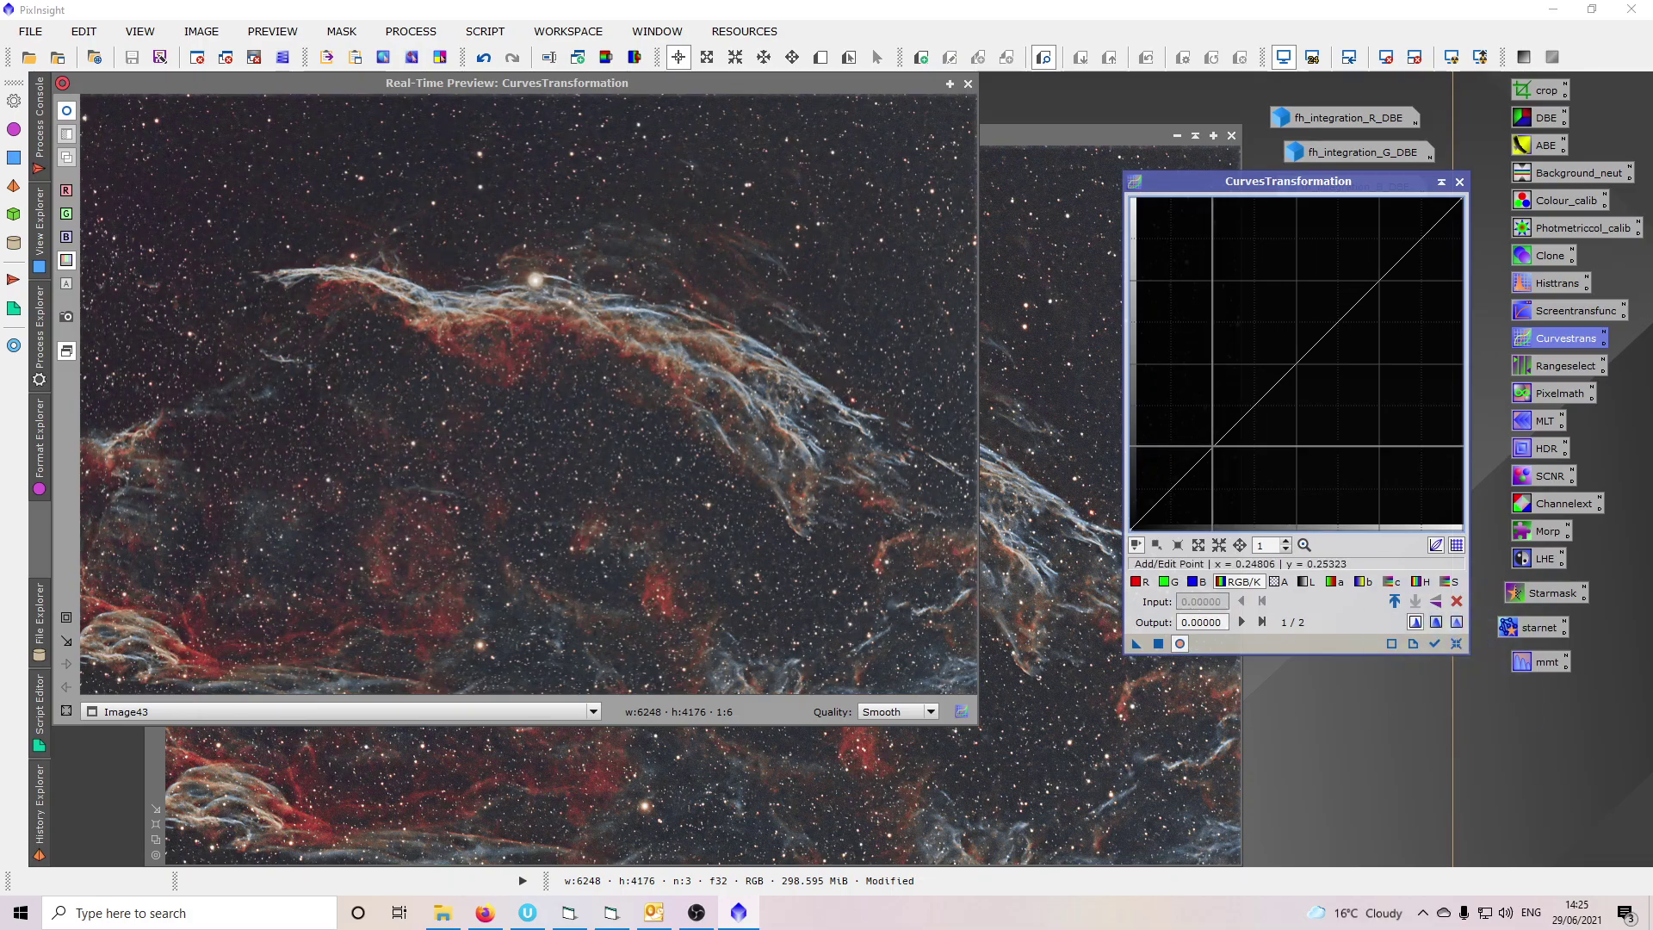
pyautogui.click(1214, 452)
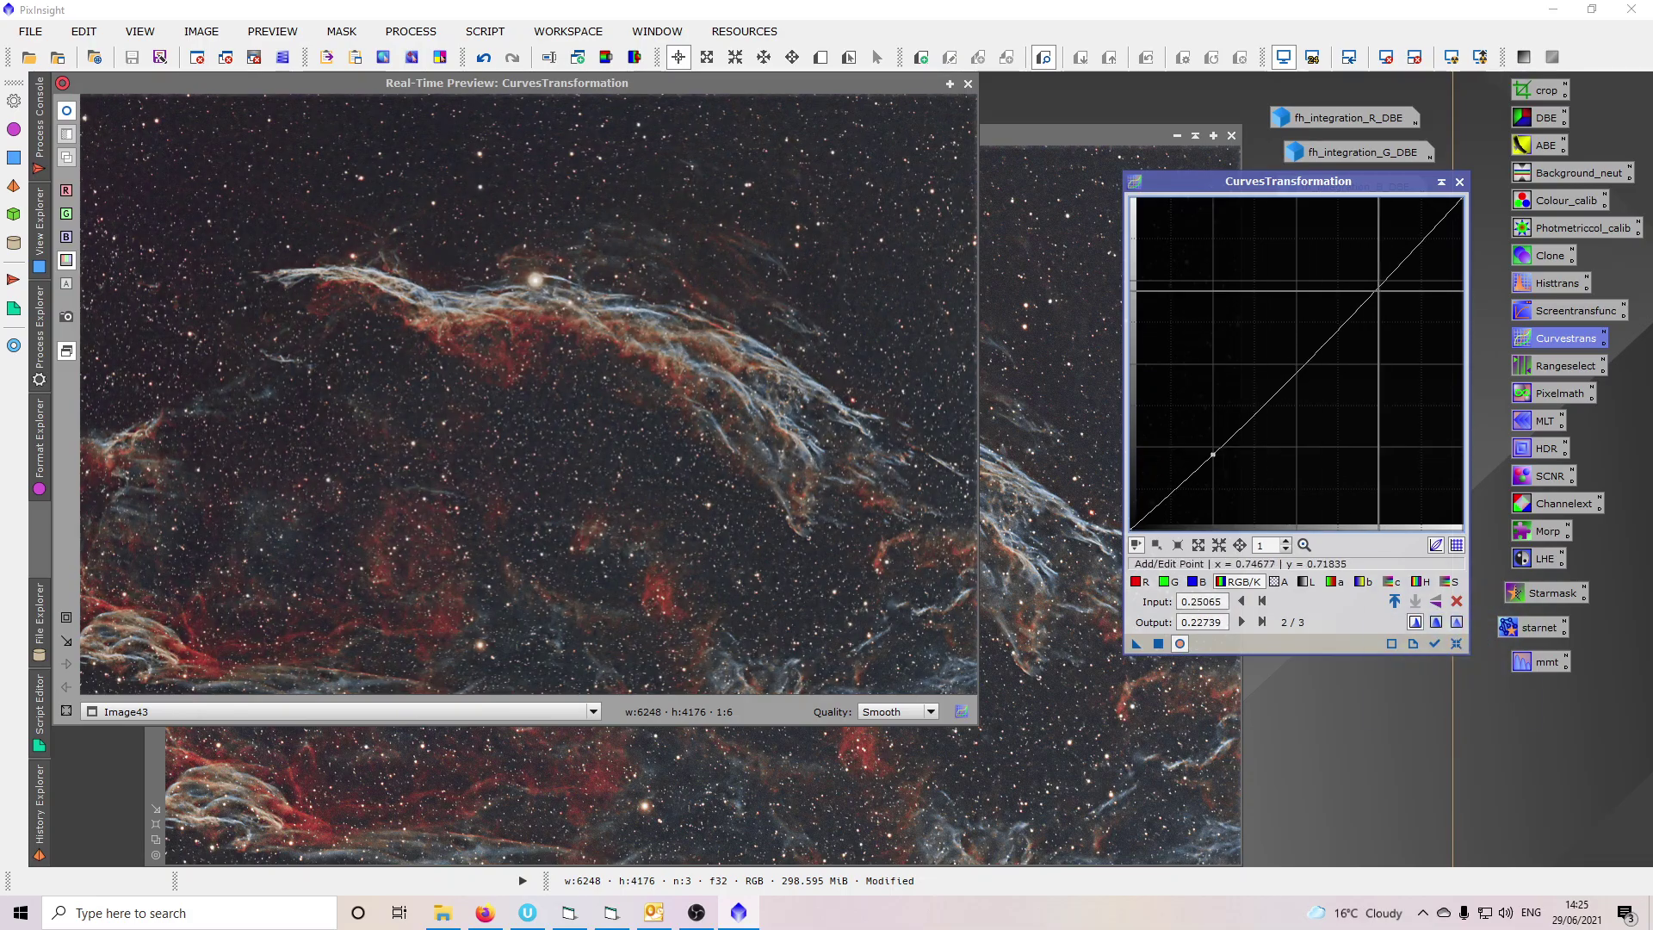
pyautogui.moveTo(1376, 286); pyautogui.dragTo(1378, 260)
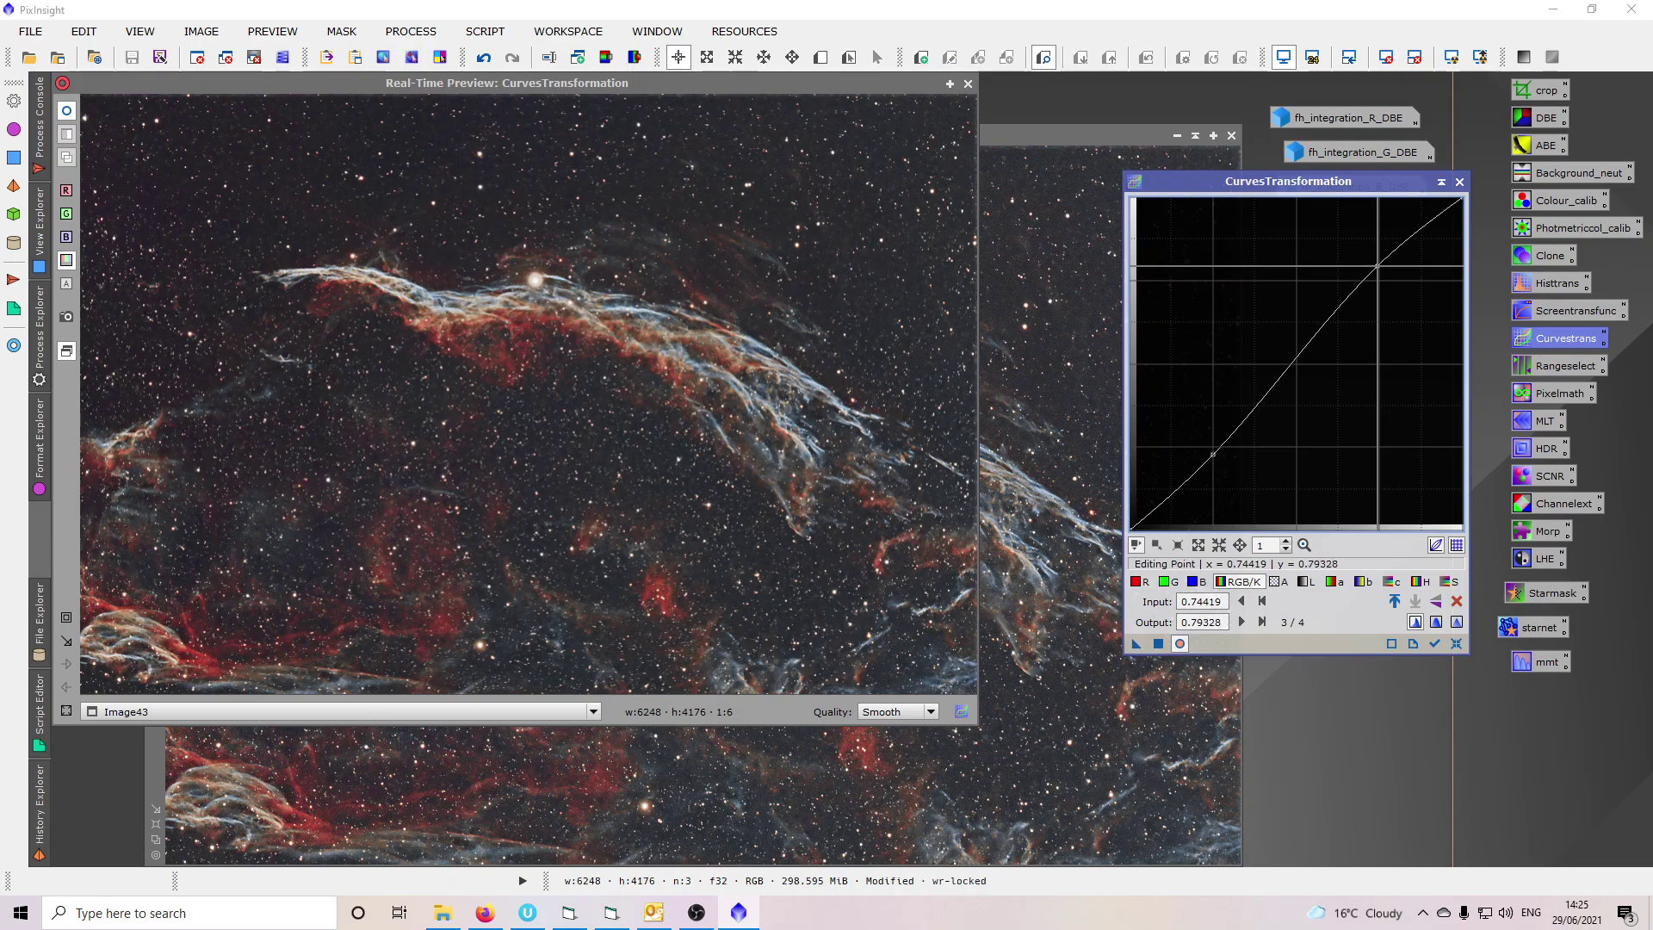
pyautogui.moveTo(1377, 260); pyautogui.dragTo(1377, 267)
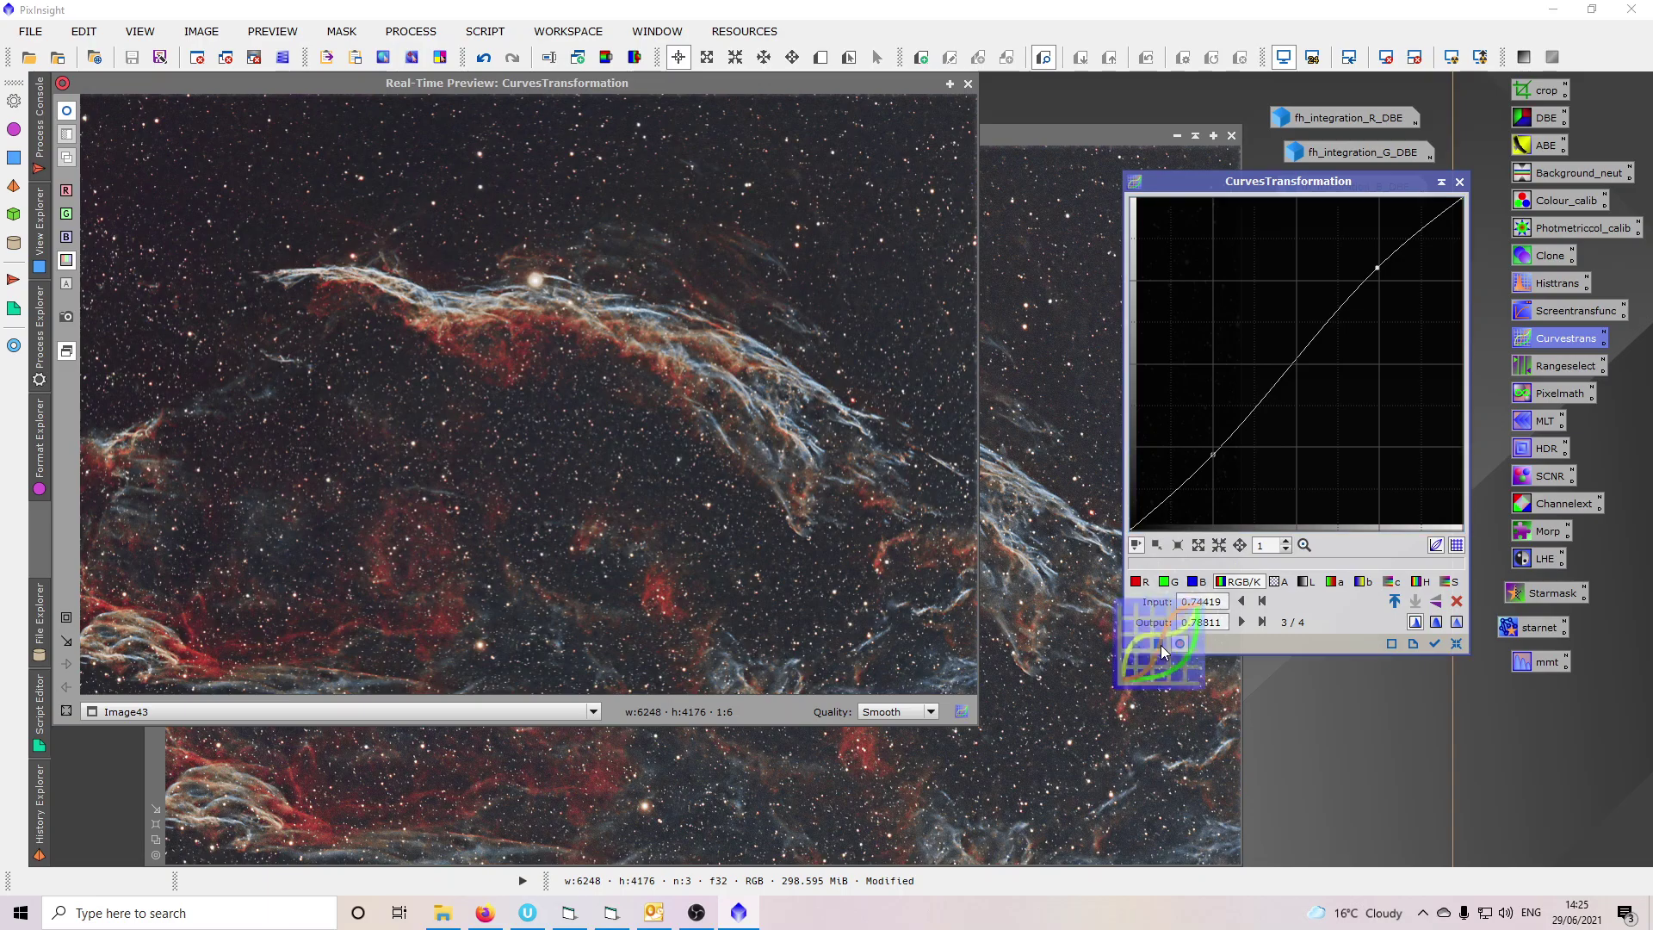
# Close the curves preview and tool, then enlarge the Image43 window.
pyautogui.click(968, 83)
pyautogui.click(1459, 182)
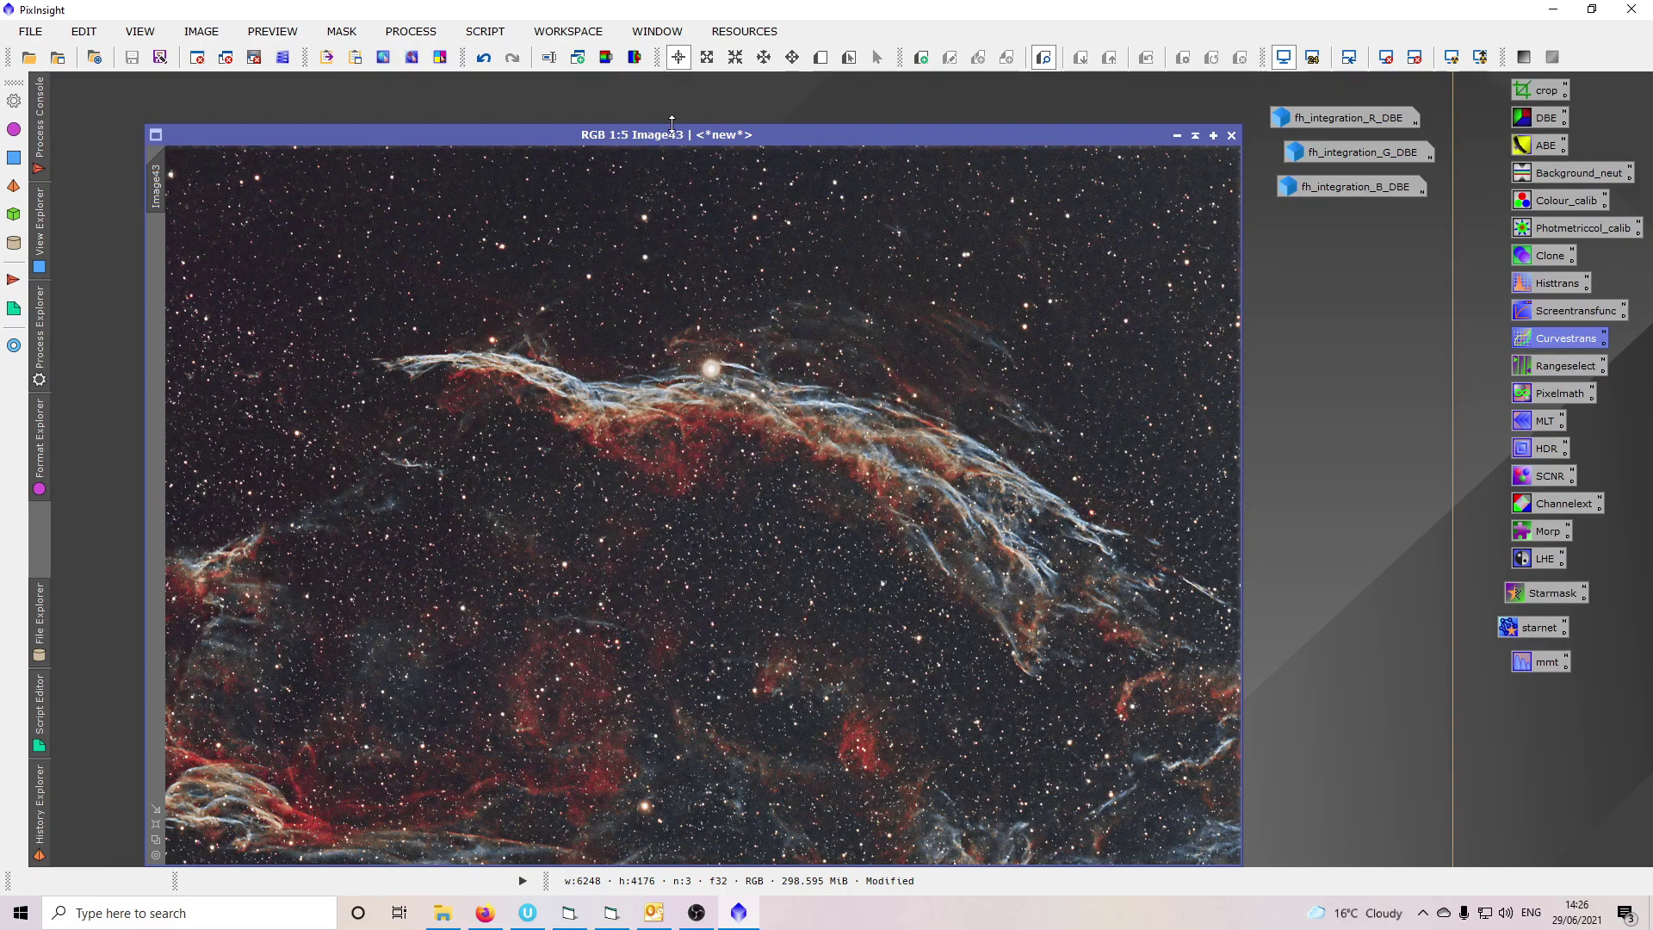
pyautogui.moveTo(644, 125); pyautogui.dragTo(644, 79)
pyautogui.scroll(2, 688, 517)
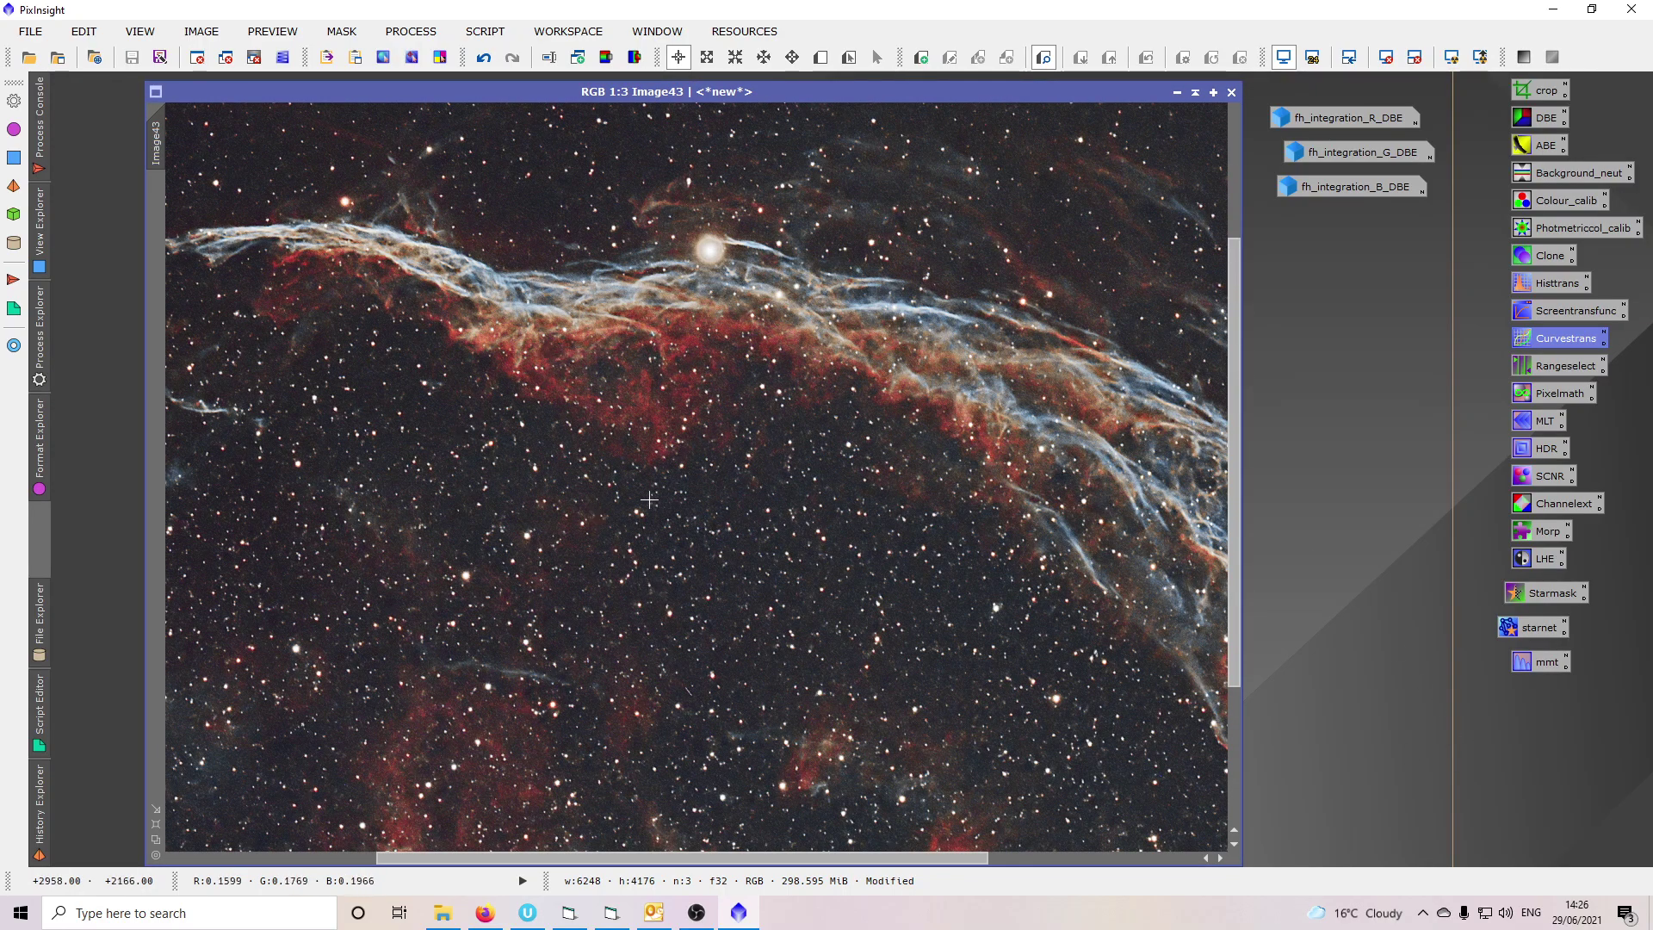
pyautogui.scroll(-2, 724, 576)
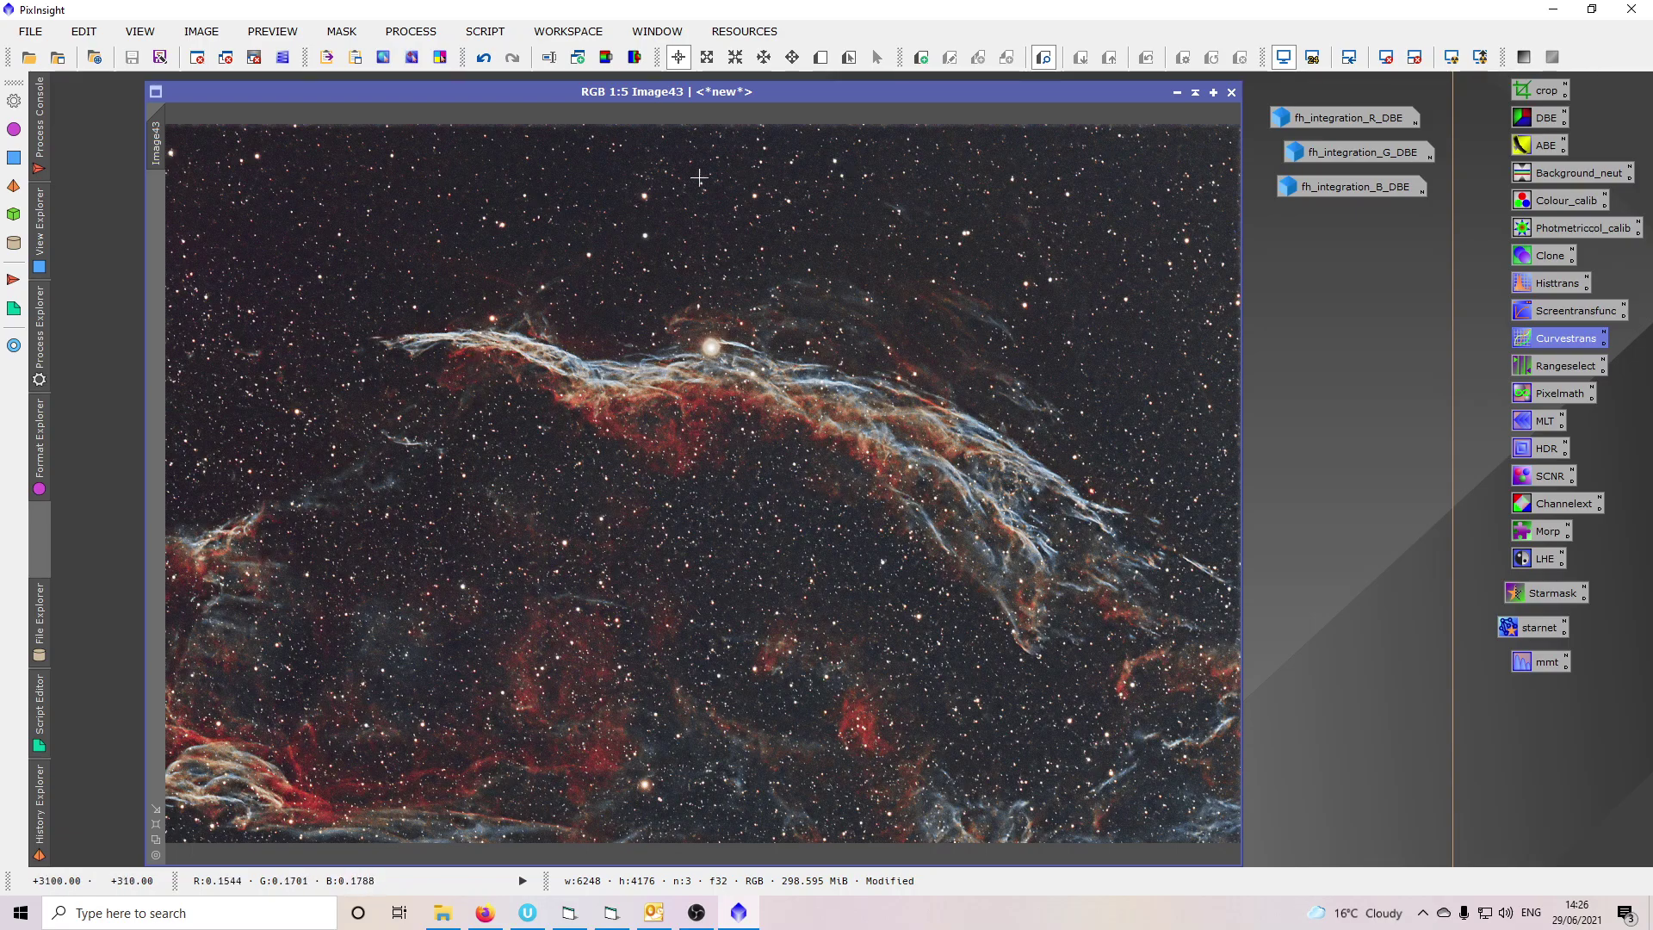
# Duplicate Image43 as Image43_clone and move the clone window aside.
pyautogui.rightClick(477, 226)
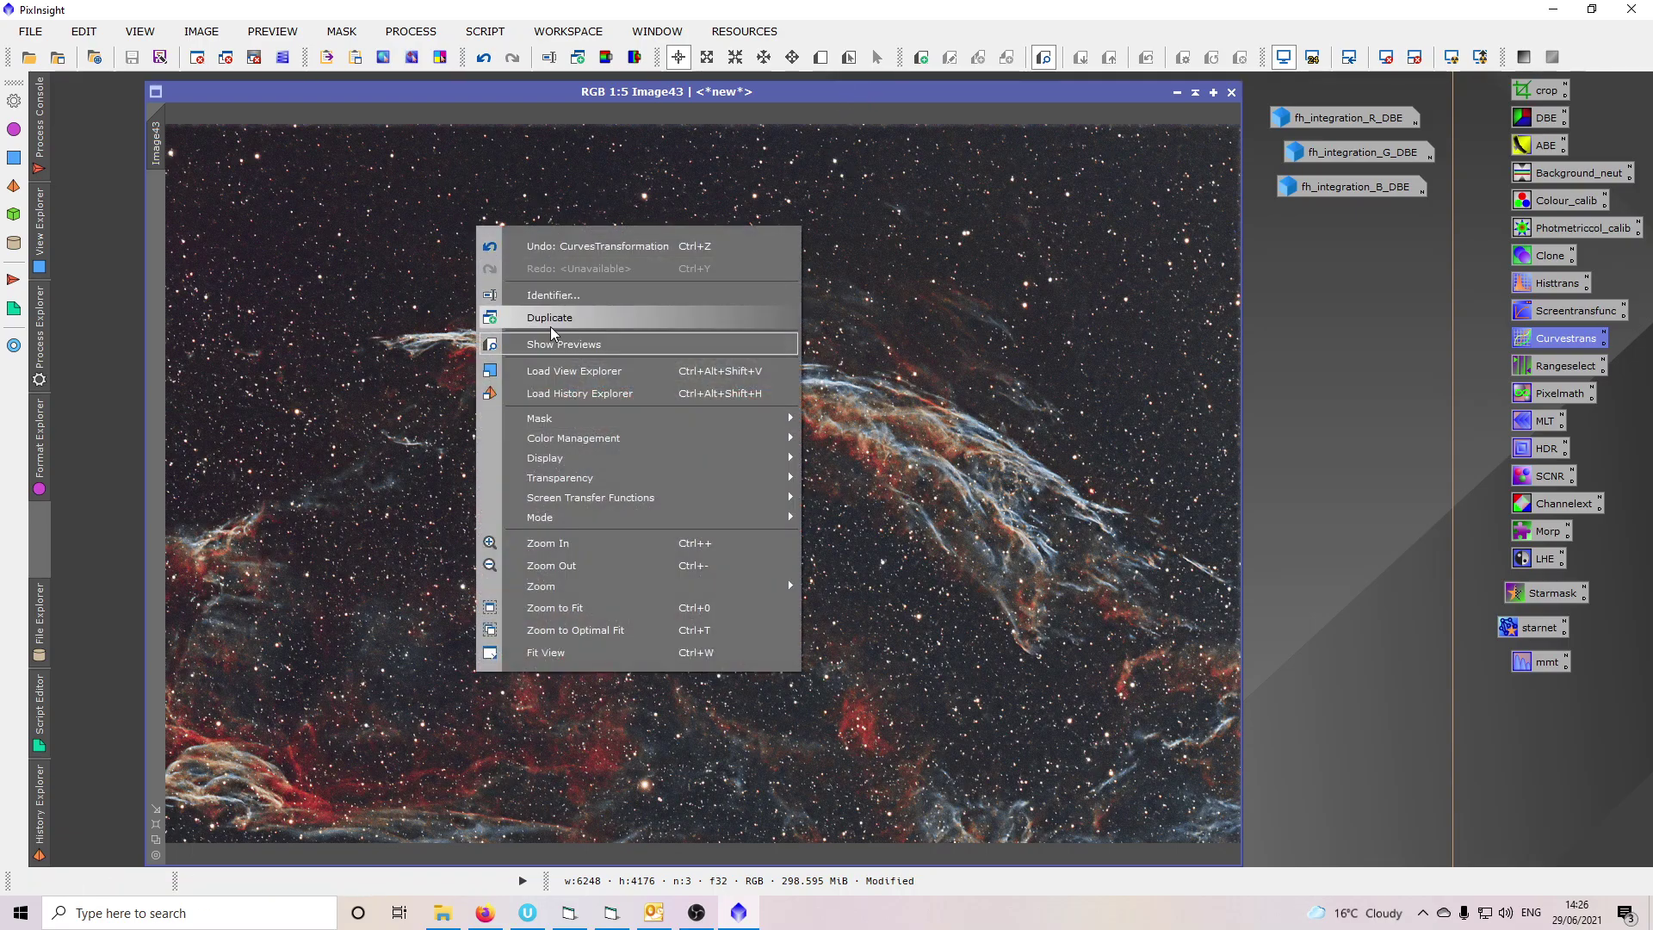
pyautogui.click(552, 319)
pyautogui.moveTo(799, 348)
pyautogui.mouseDown()
pyautogui.moveTo(424, 147)
pyautogui.moveTo(391, 199)
pyautogui.mouseUp()
# Run the EZ Denoise script with Image43_clone as the target.
pyautogui.click(485, 31)
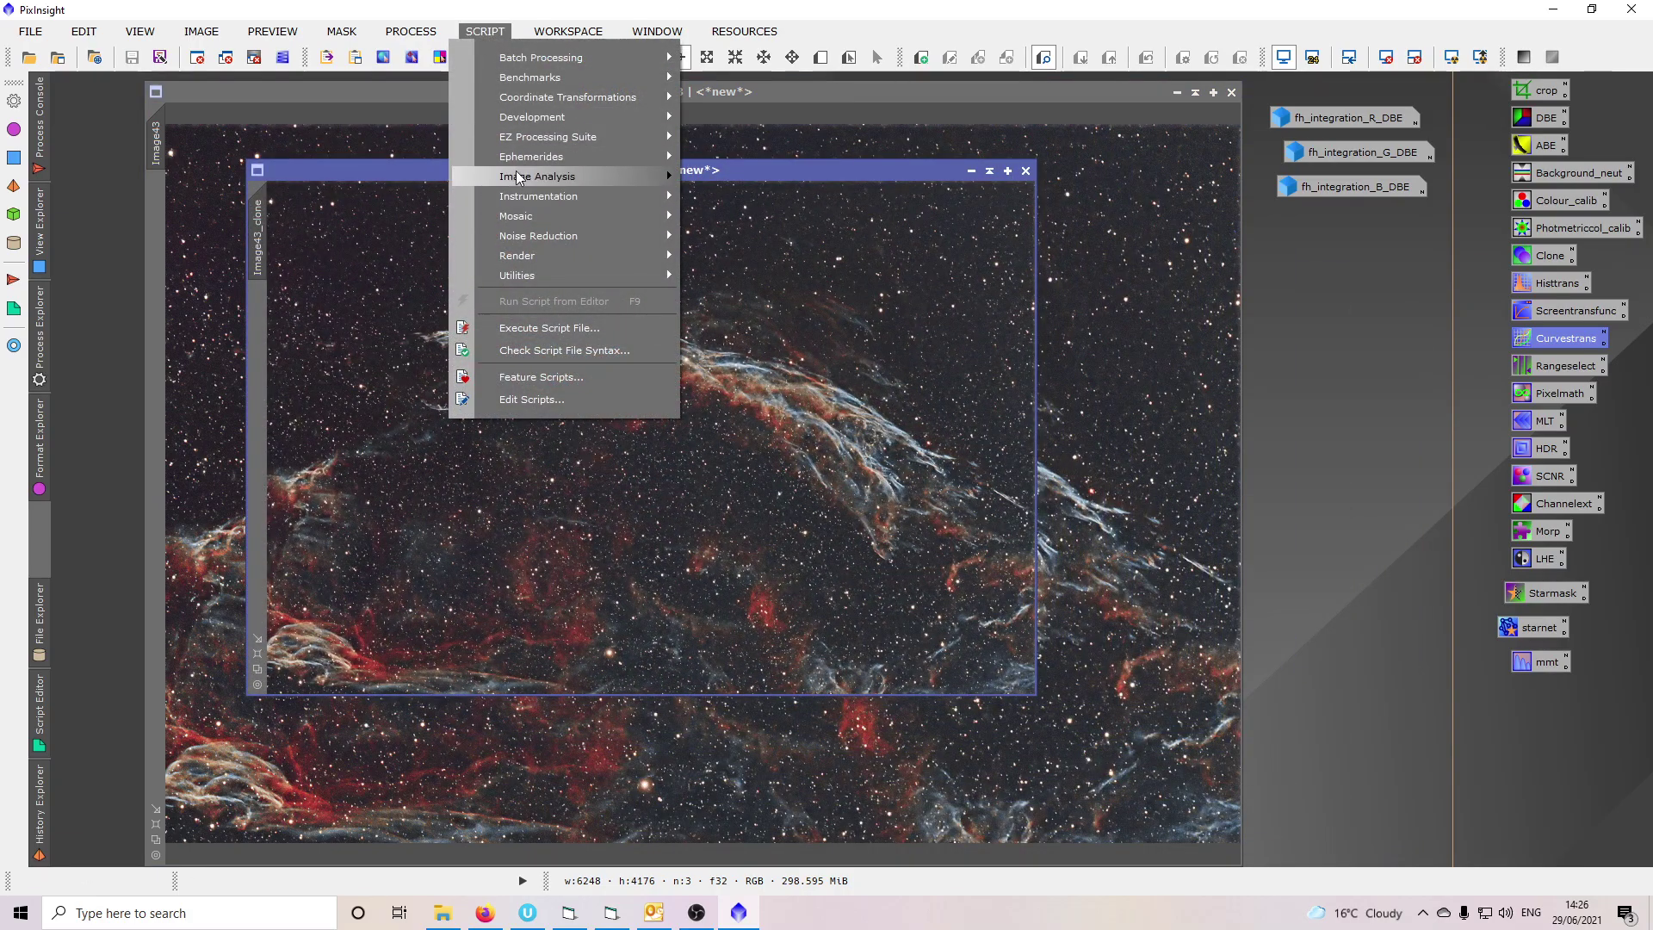
pyautogui.moveTo(667, 130)
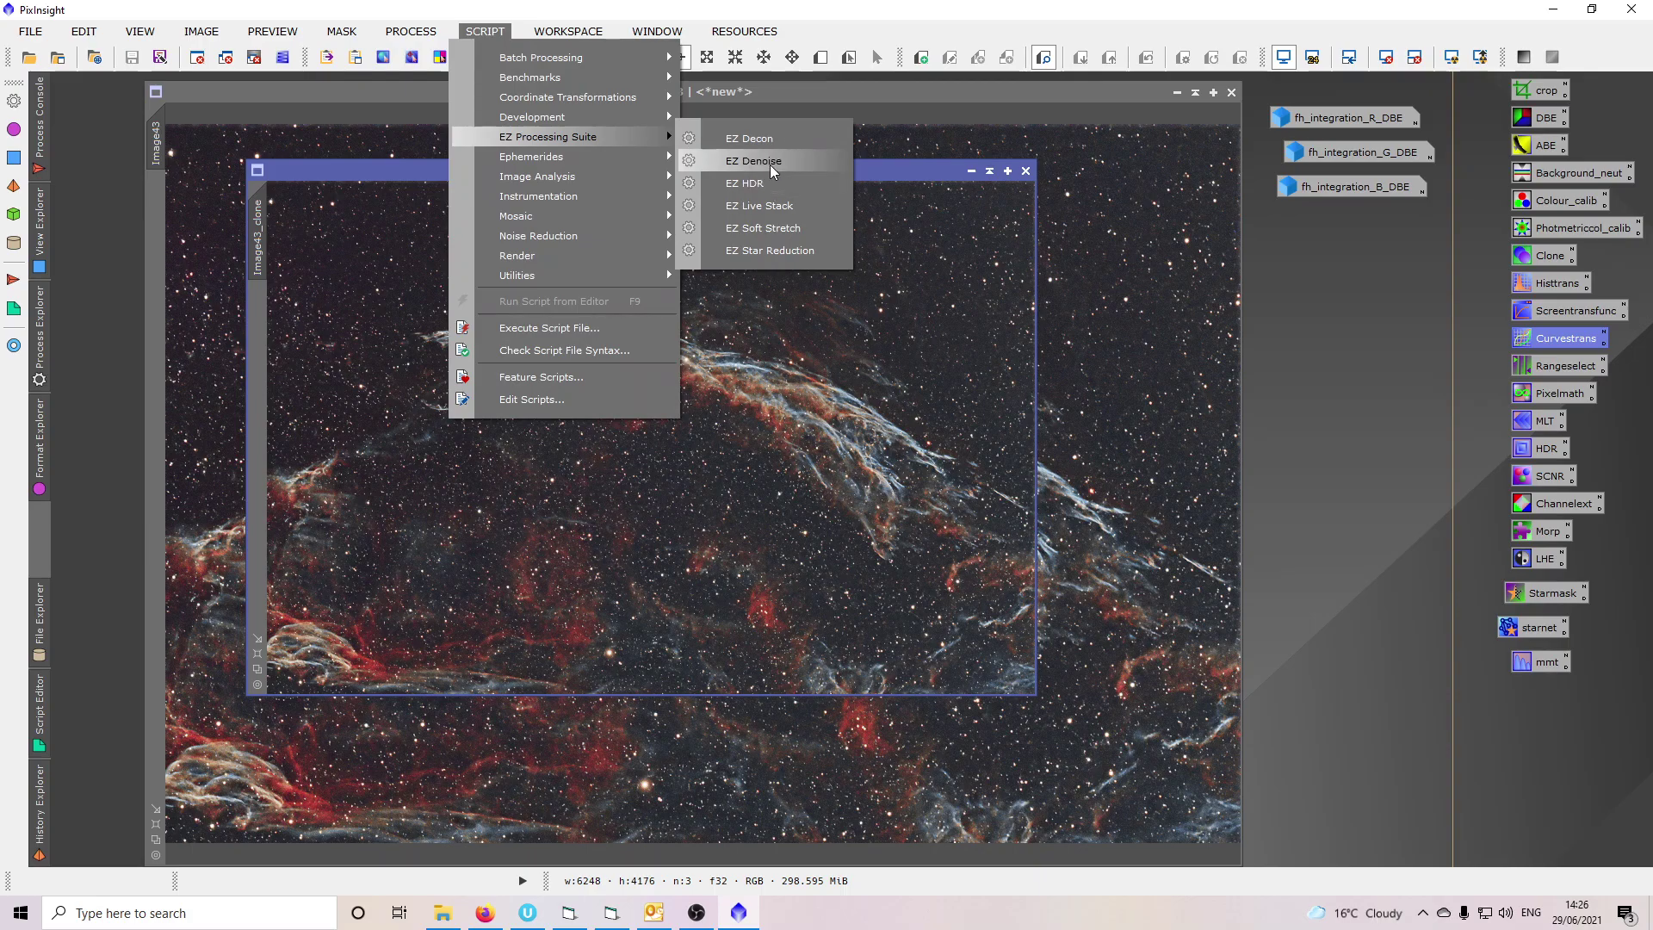
pyautogui.click(770, 164)
pyautogui.click(820, 514)
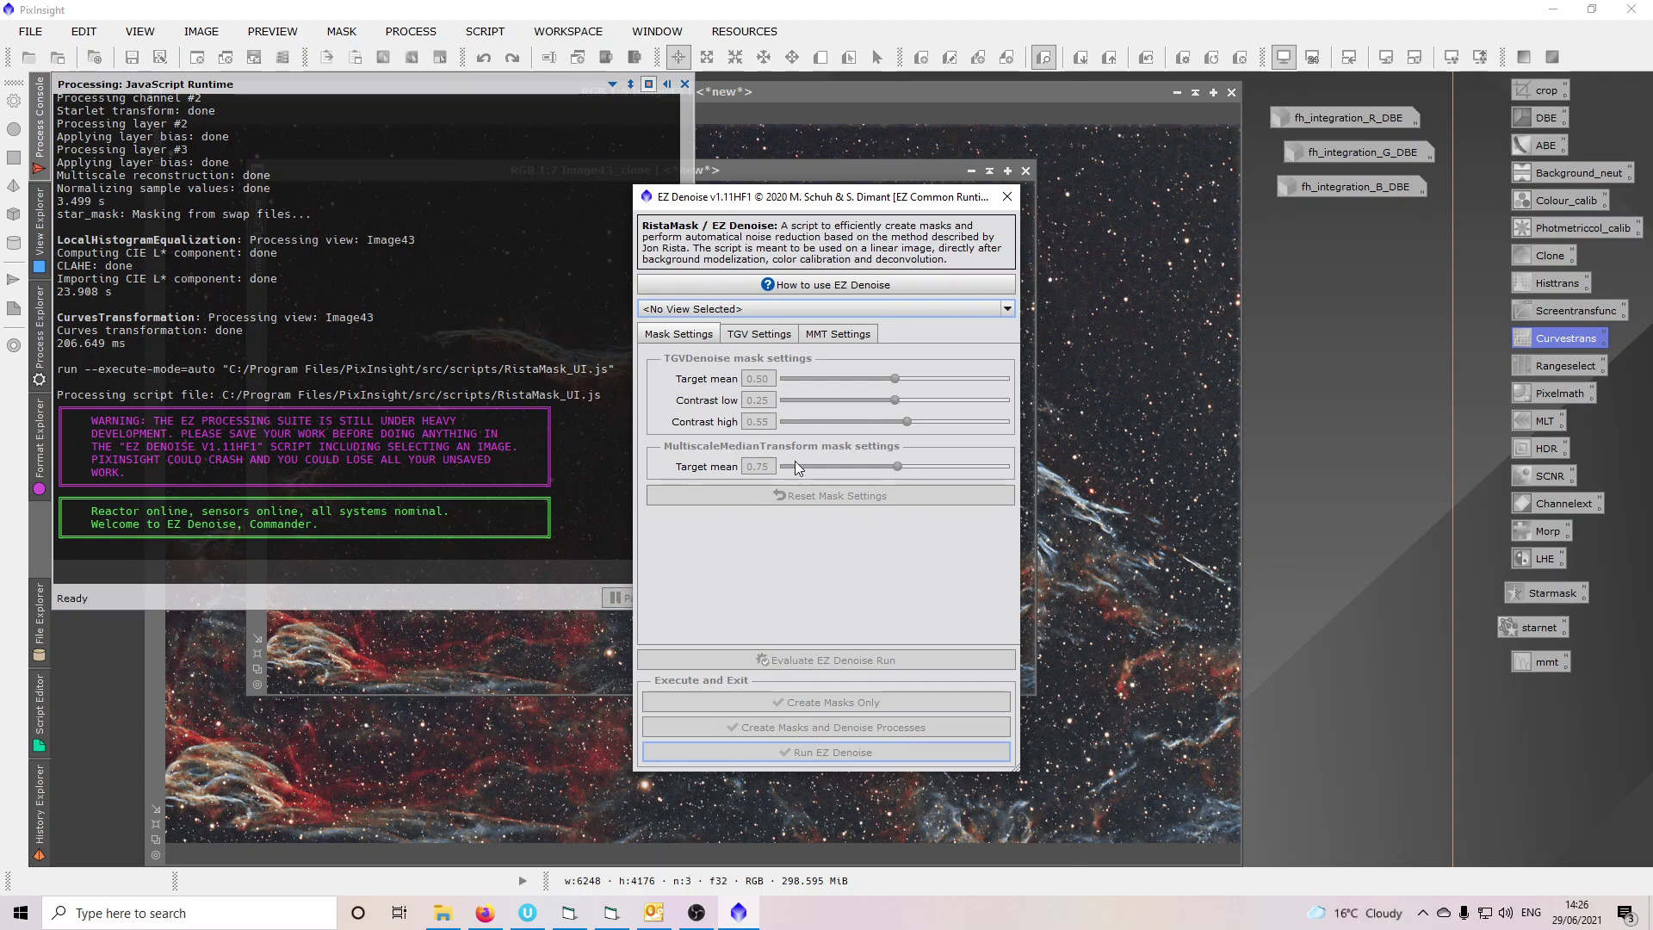
pyautogui.click(746, 306)
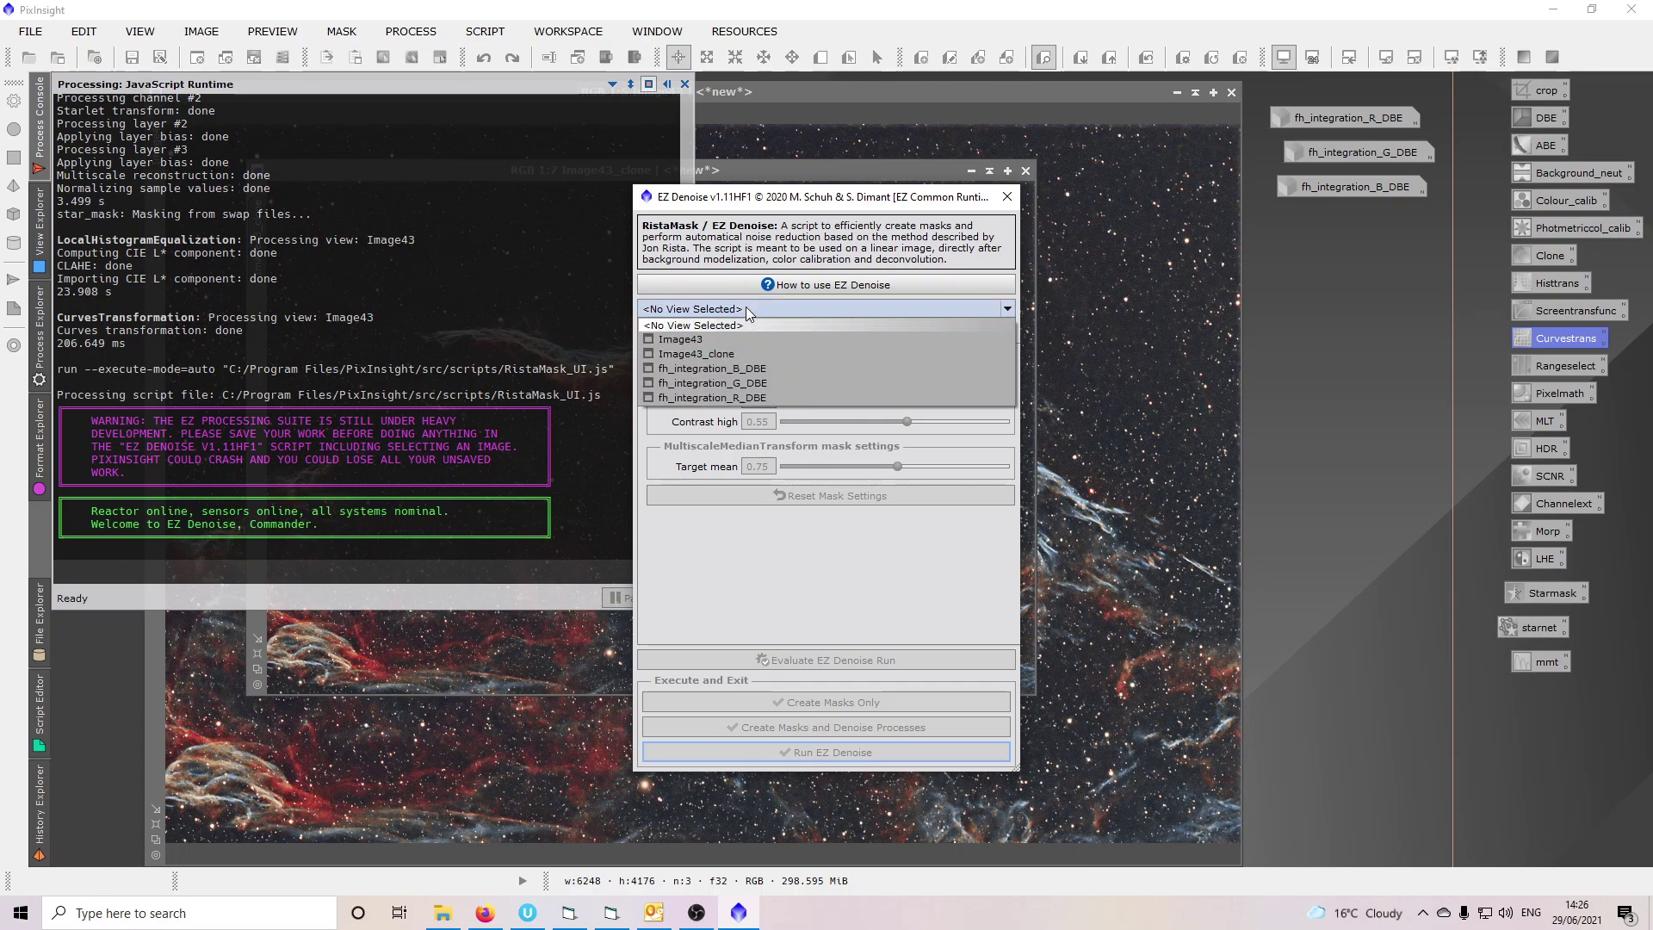
pyautogui.click(722, 358)
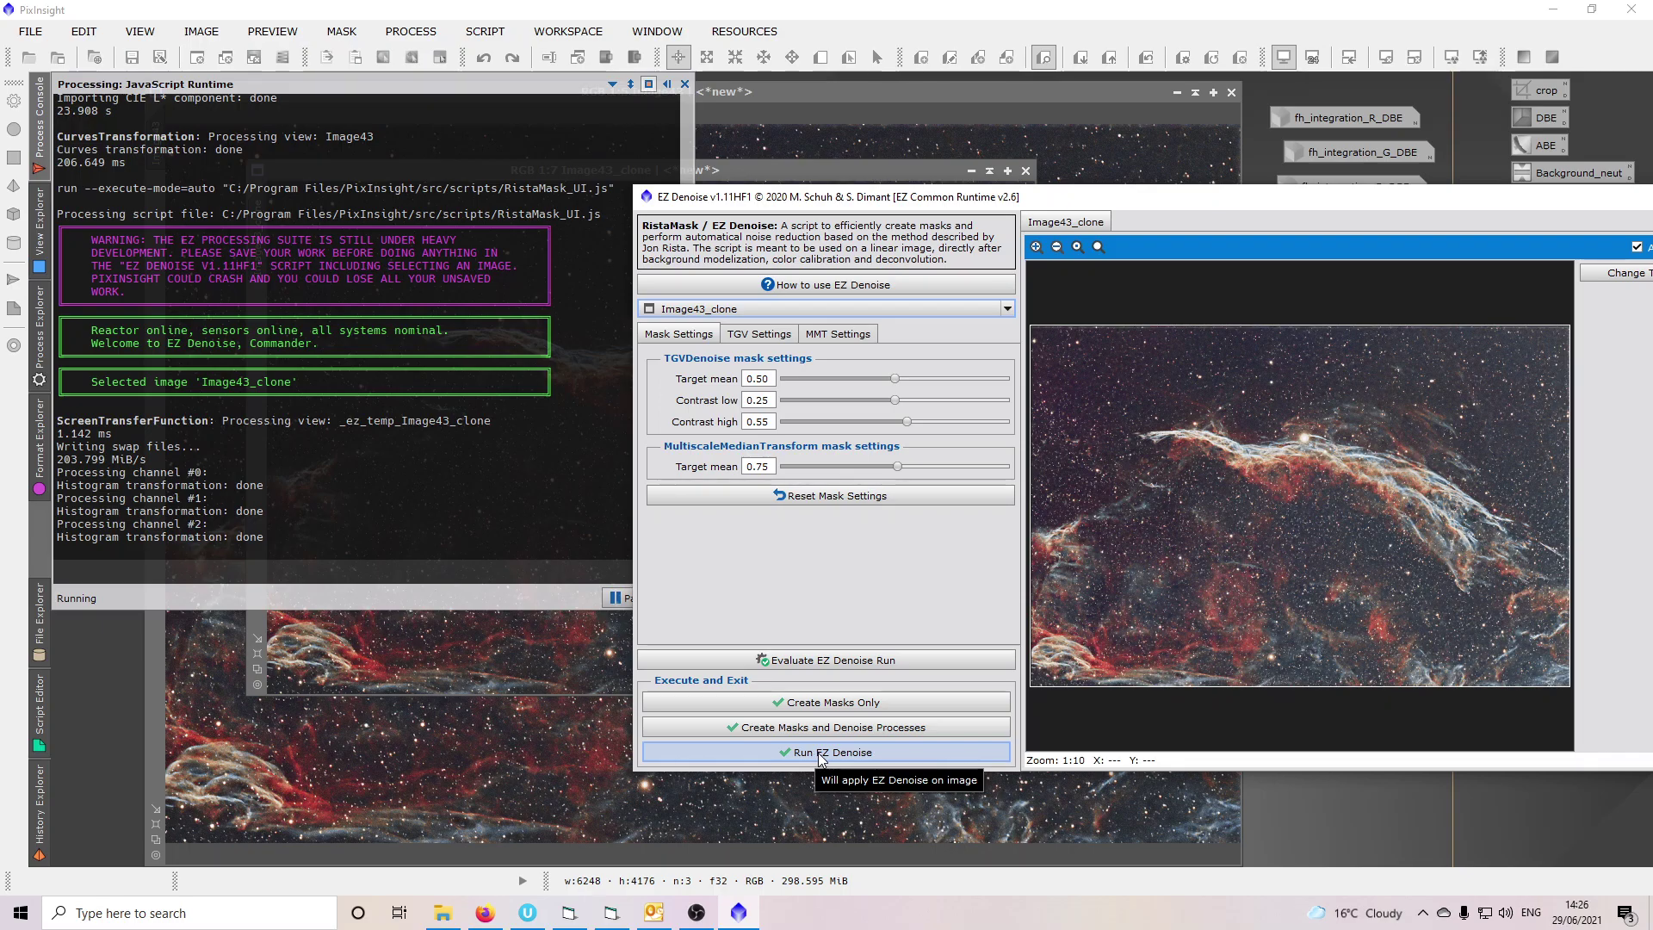
pyautogui.click(820, 755)
pyautogui.click(697, 911)
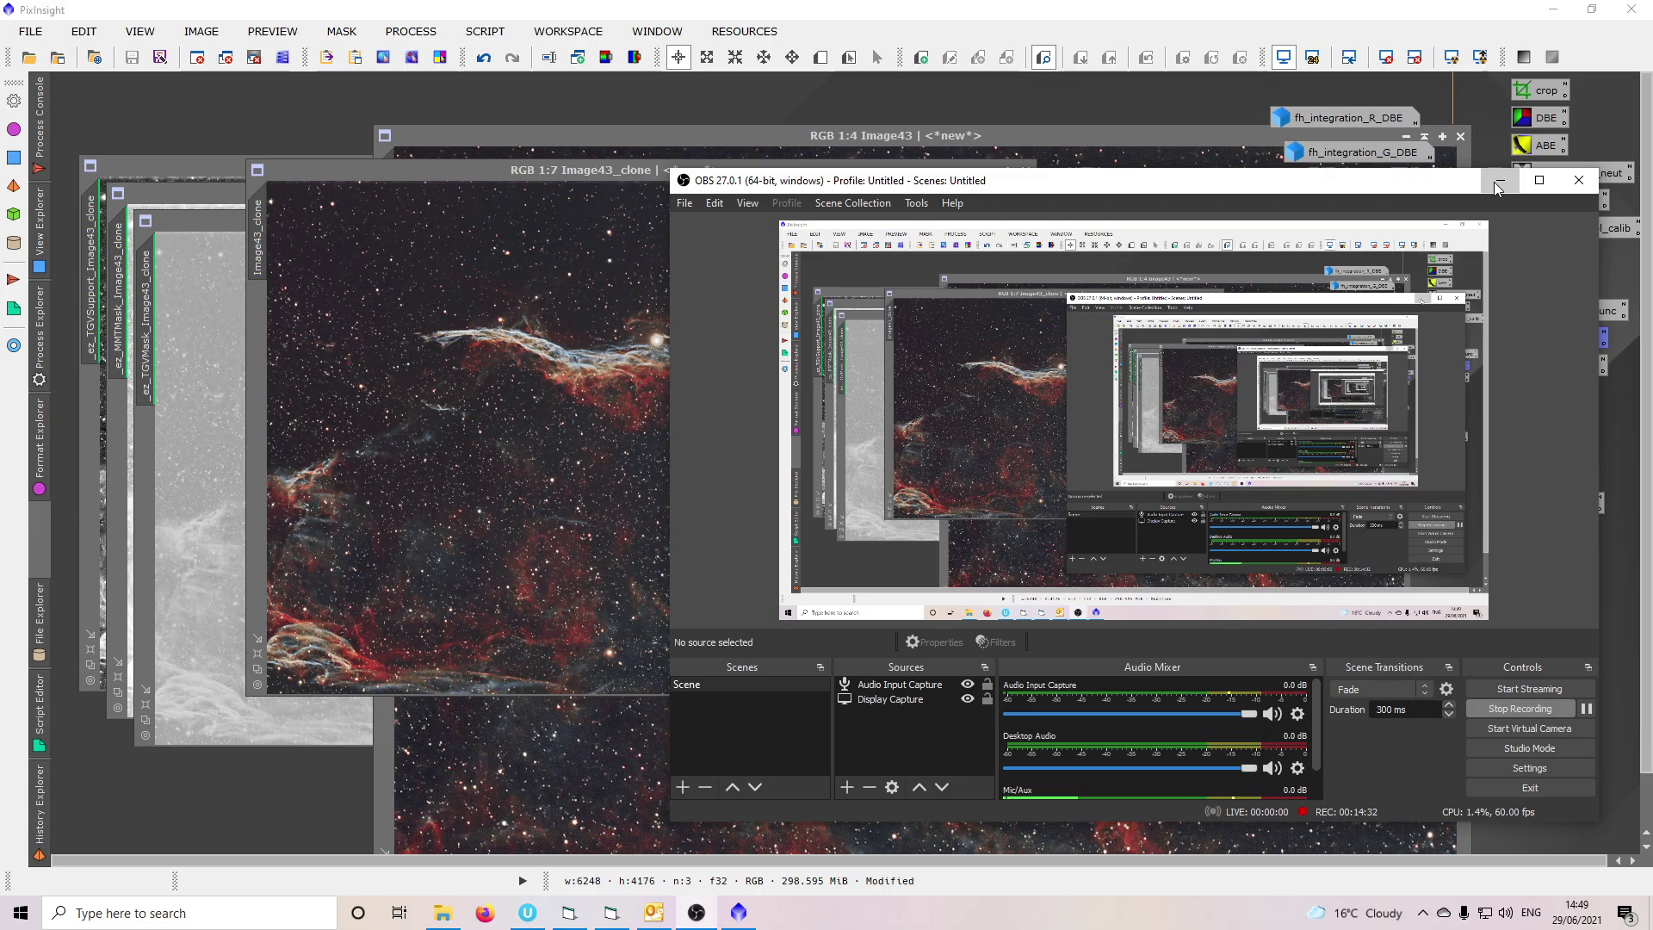
pyautogui.click(1499, 180)
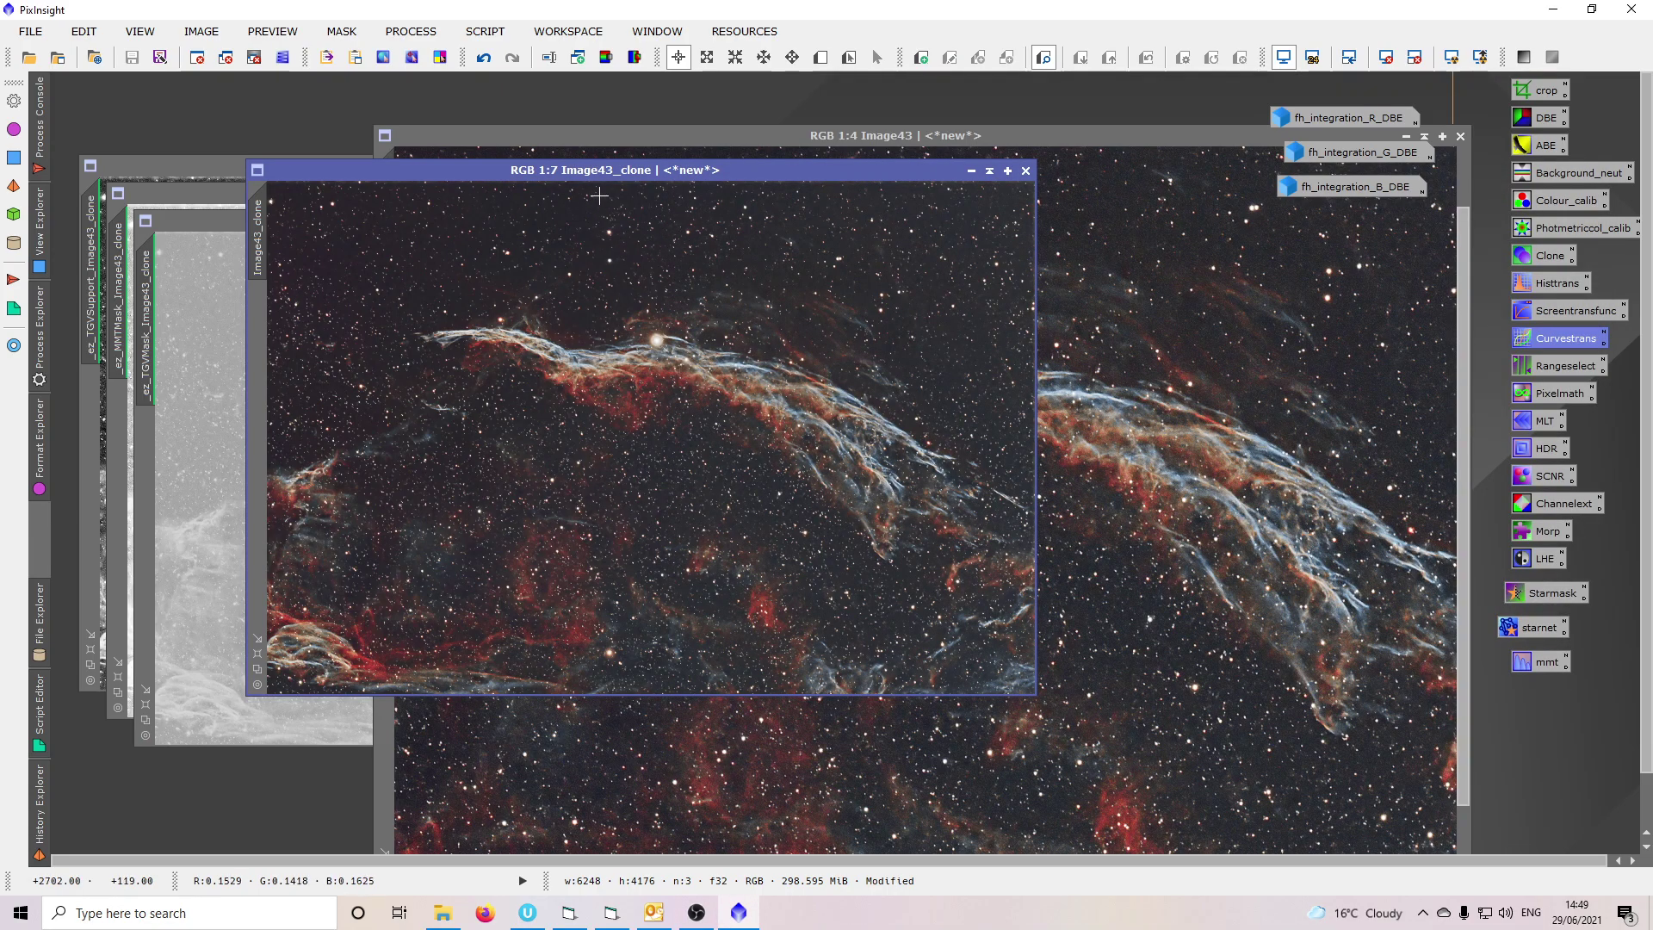
# Zoom into Image43_clone and Image43 to compare their noise levels.
pyautogui.moveTo(570, 173); pyautogui.dragTo(570, 184)
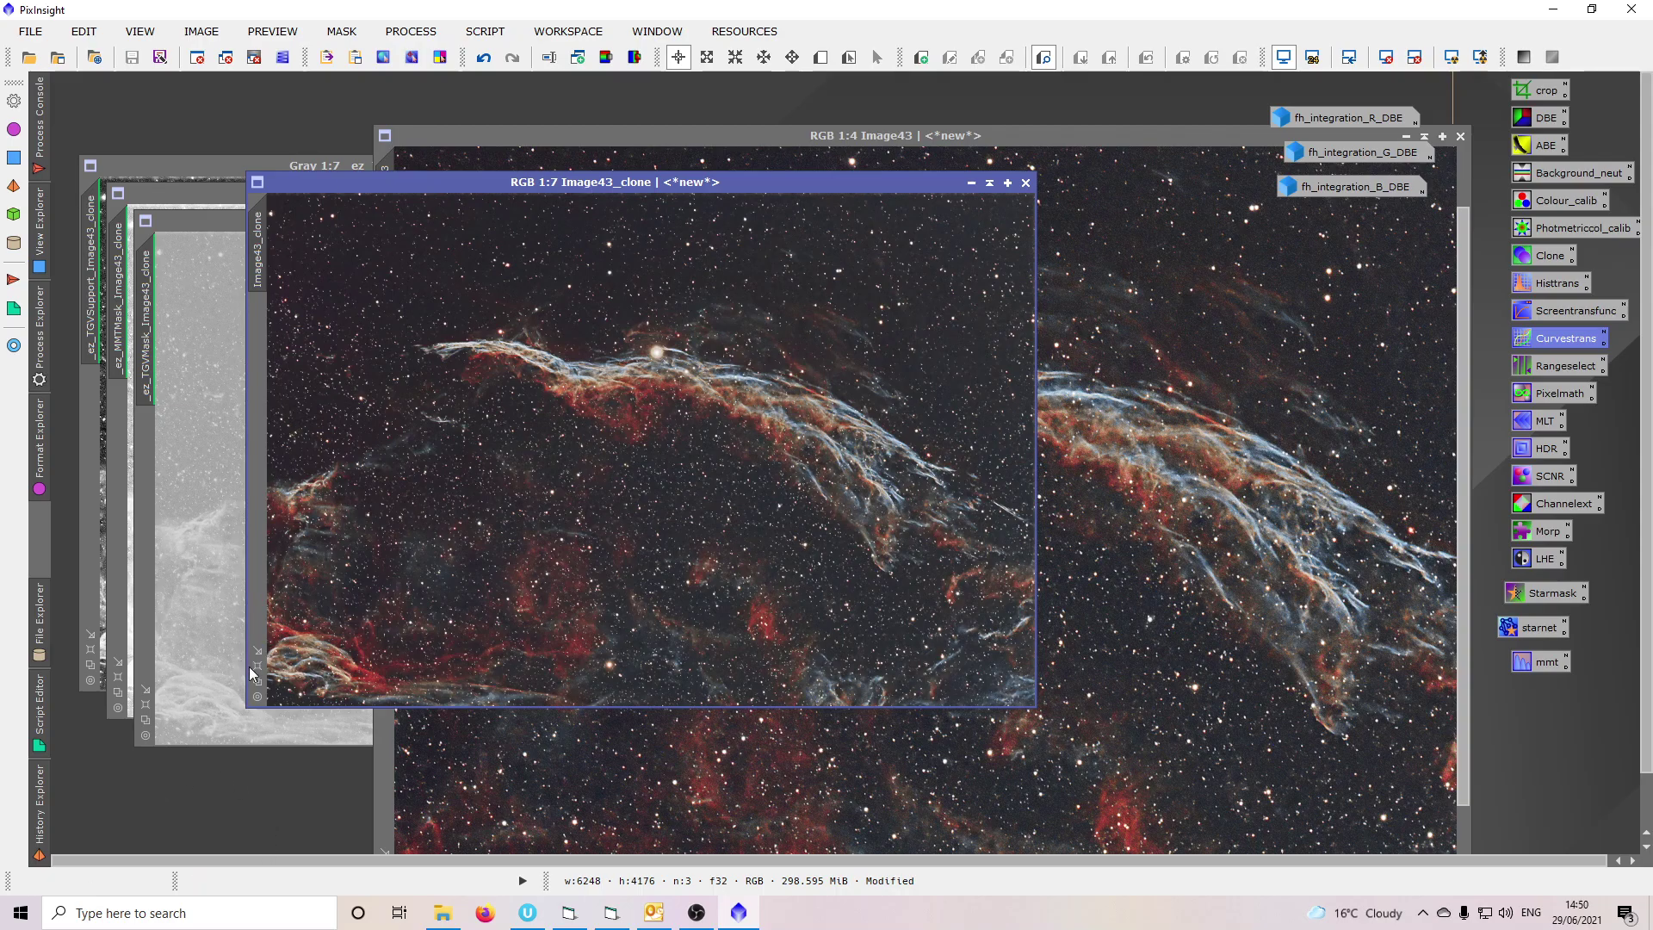
pyautogui.scroll(2, 263, 671)
pyautogui.moveTo(875, 129); pyautogui.dragTo(677, 128)
pyautogui.click(1195, 137)
pyautogui.scroll(5, 981, 403)
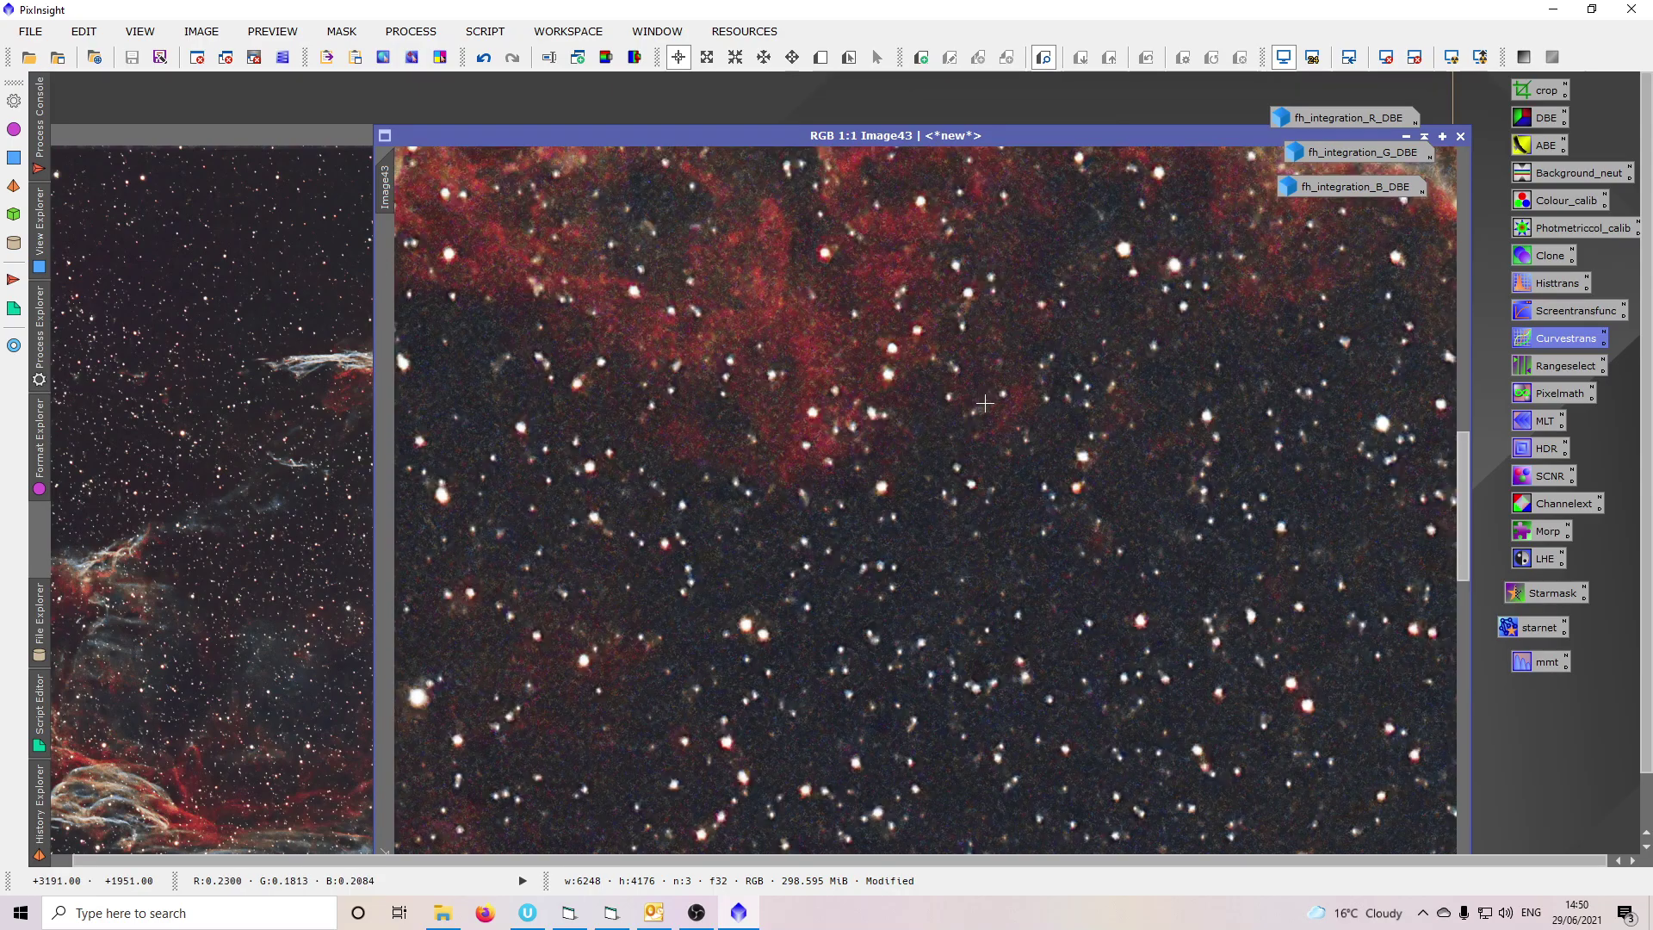
pyautogui.click(301, 362)
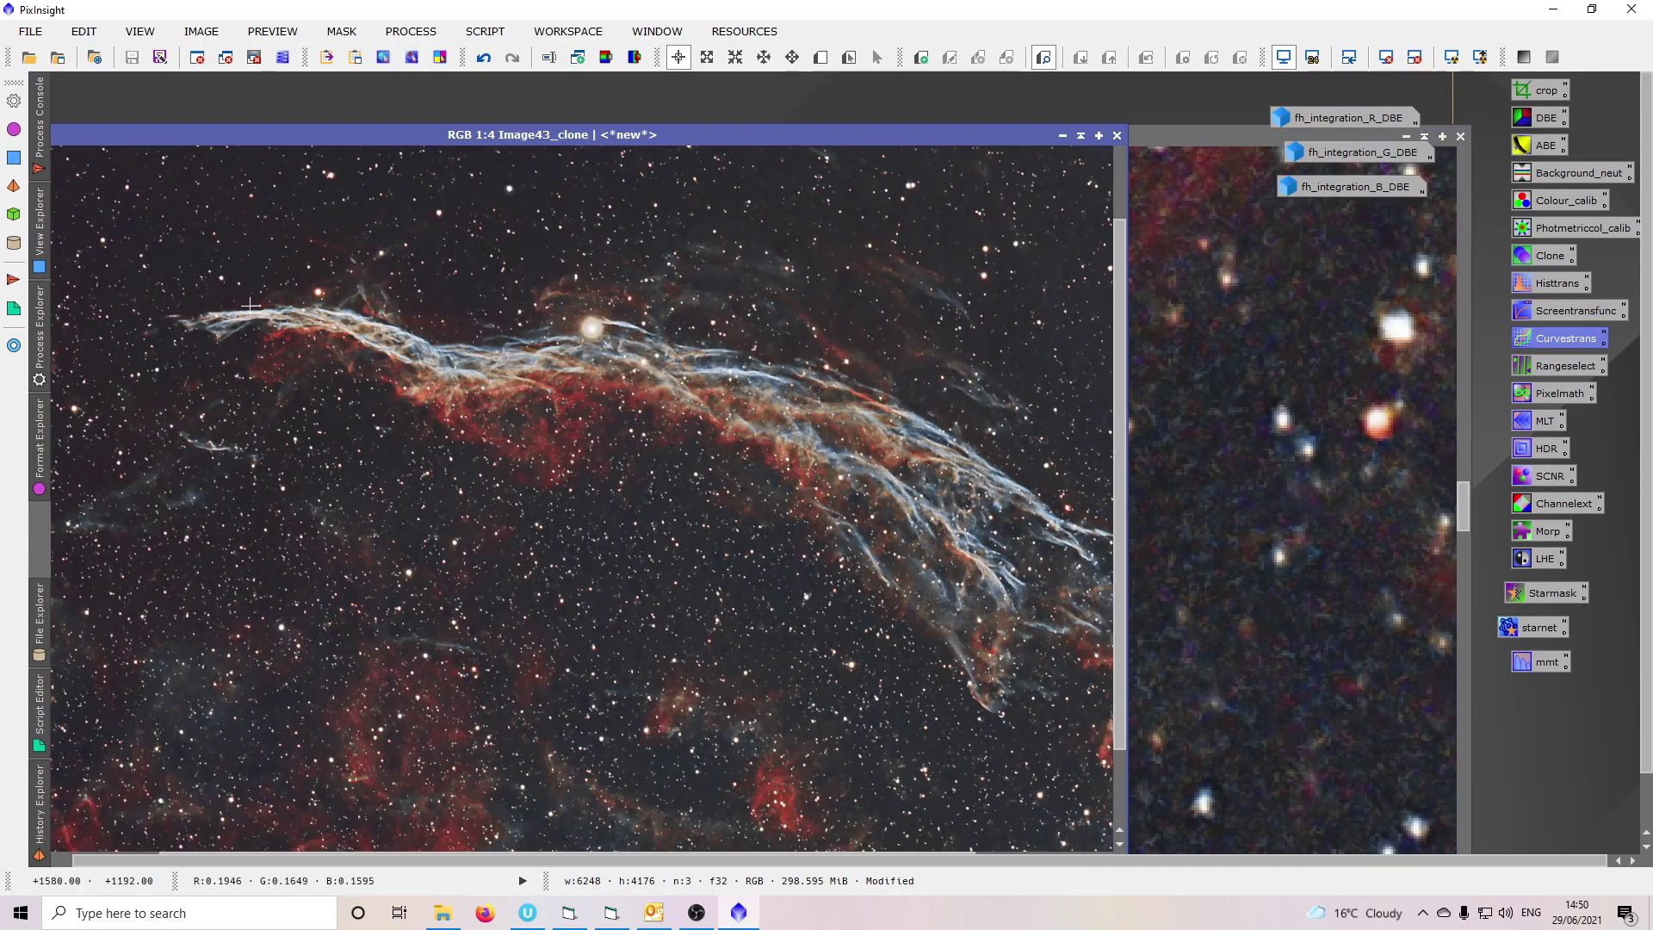
pyautogui.scroll(2, 488, 355)
pyautogui.scroll(1, 488, 355)
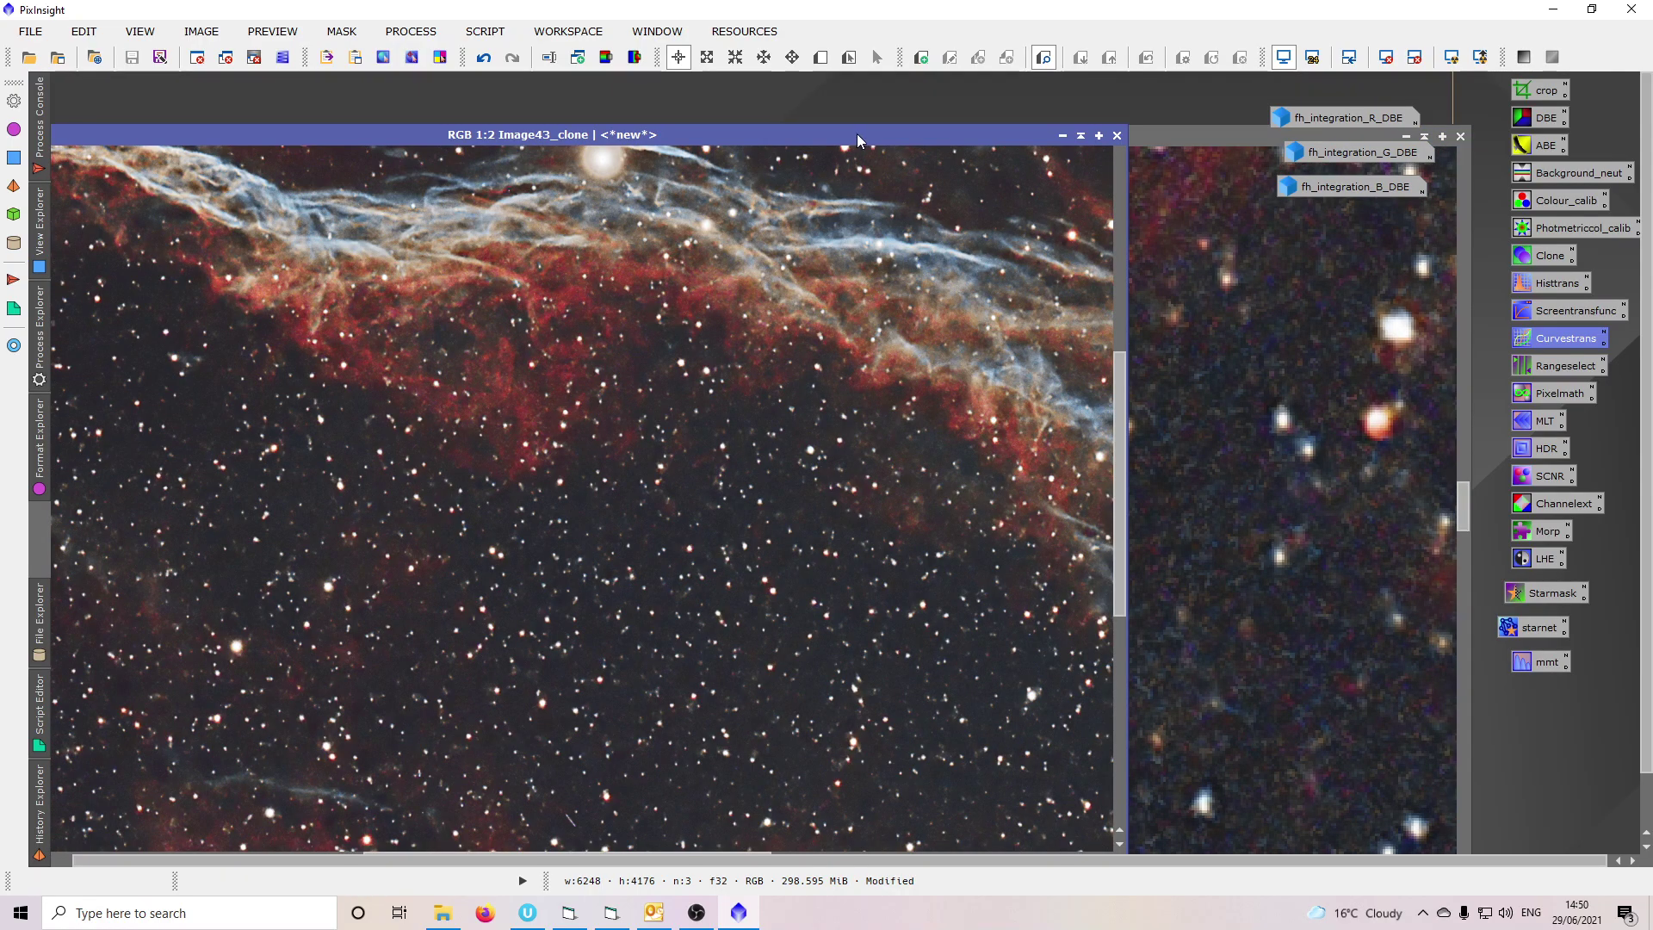
pyautogui.moveTo(856, 132); pyautogui.dragTo(824, 115)
pyautogui.scroll(3, 777, 359)
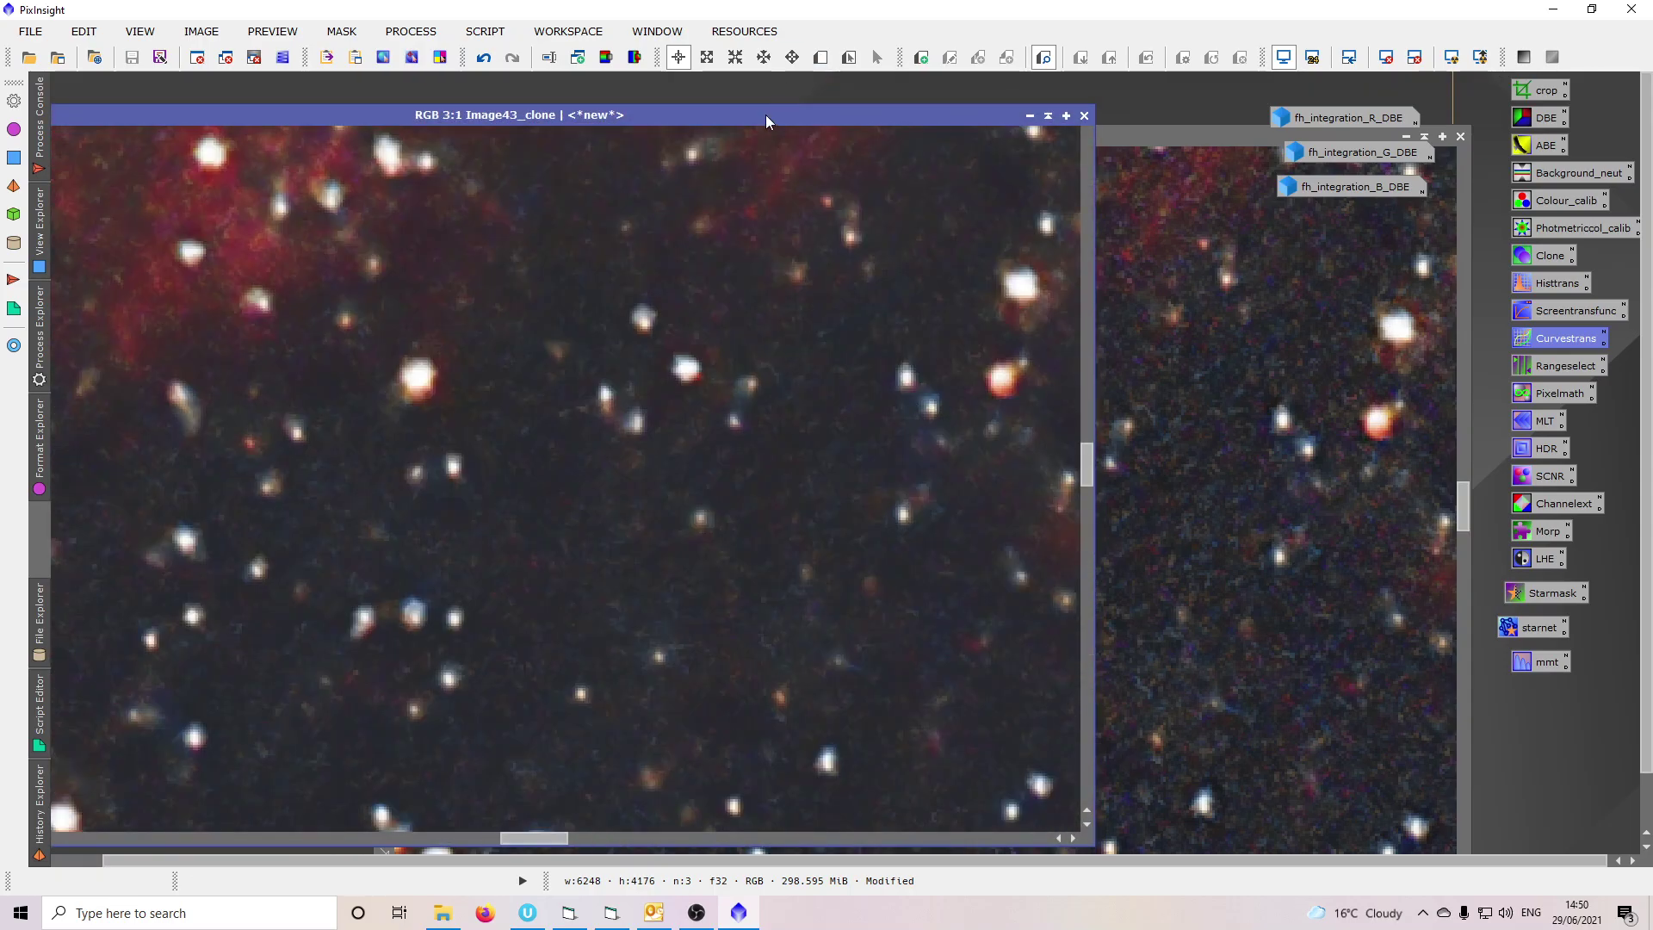
pyautogui.moveTo(766, 115); pyautogui.dragTo(680, 129)
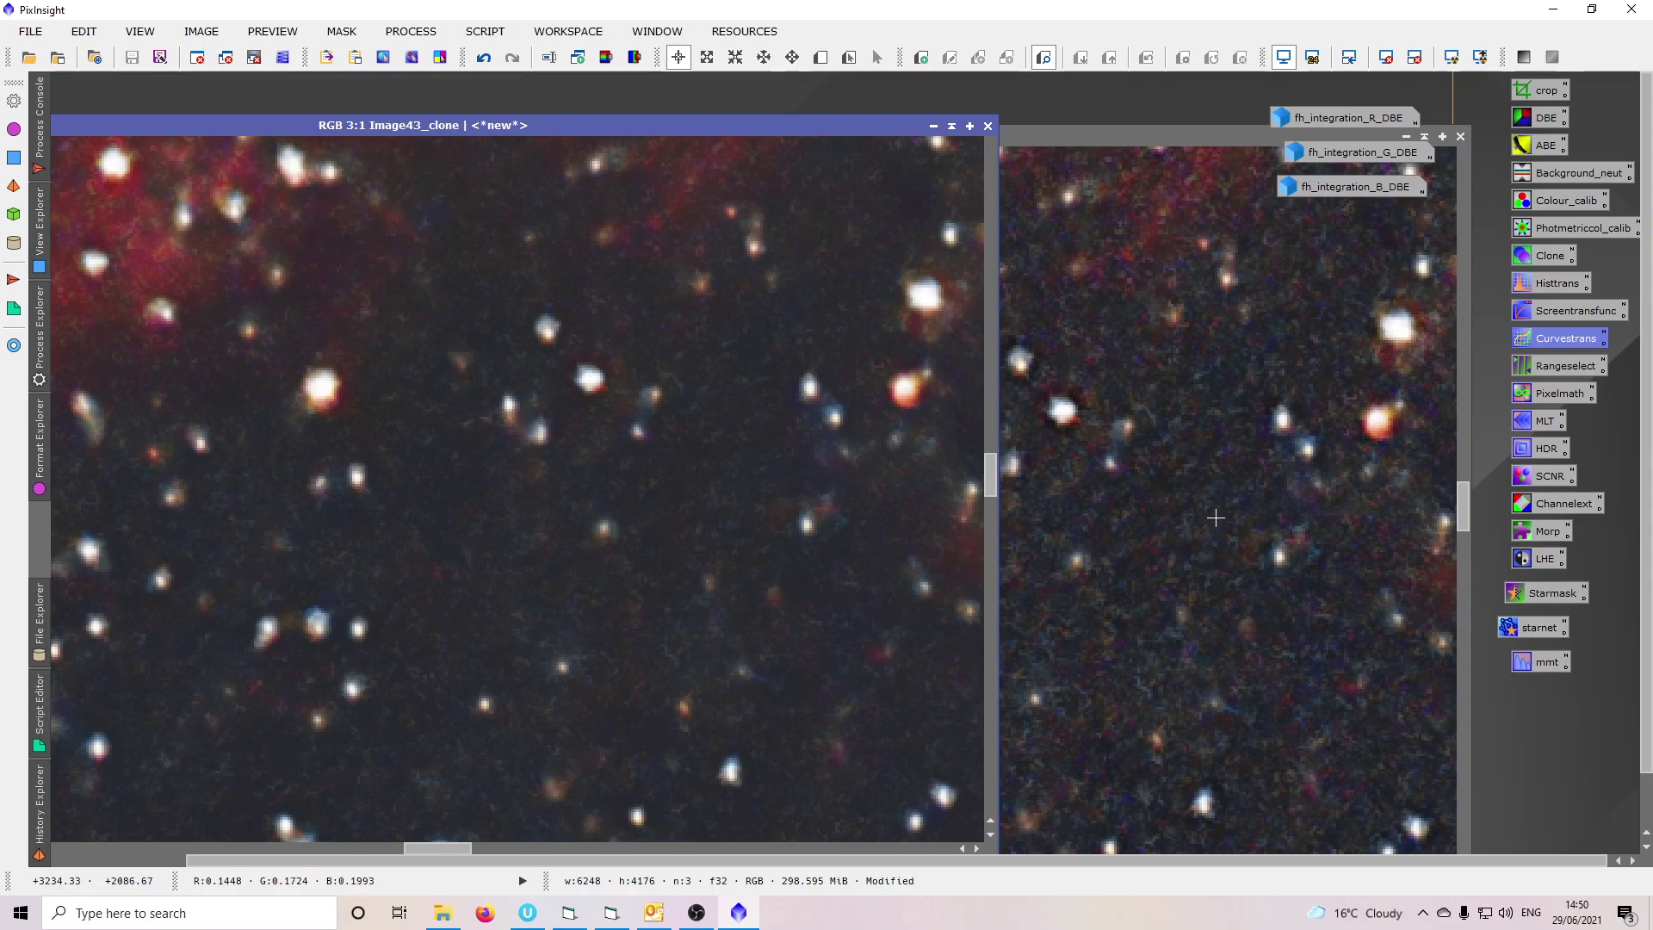
# Fit both views and place the clone left of Image43, with the clone in front.
pyautogui.scroll(-6, 692, 565)
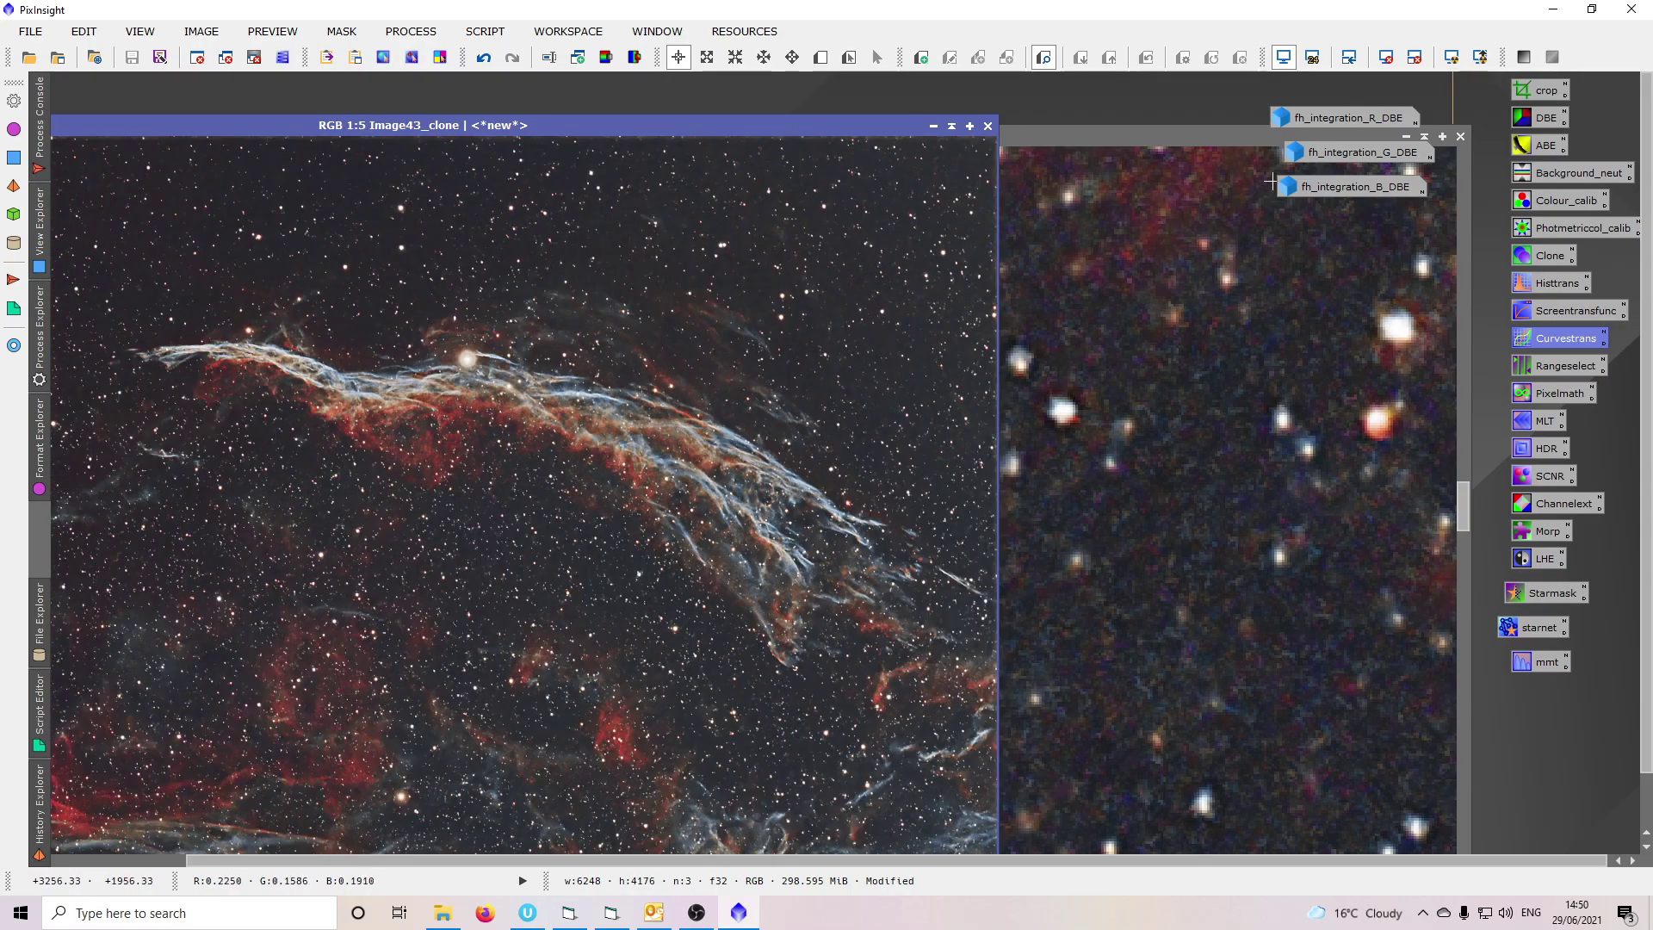
pyautogui.click(1180, 142)
pyautogui.scroll(-6, 548, 399)
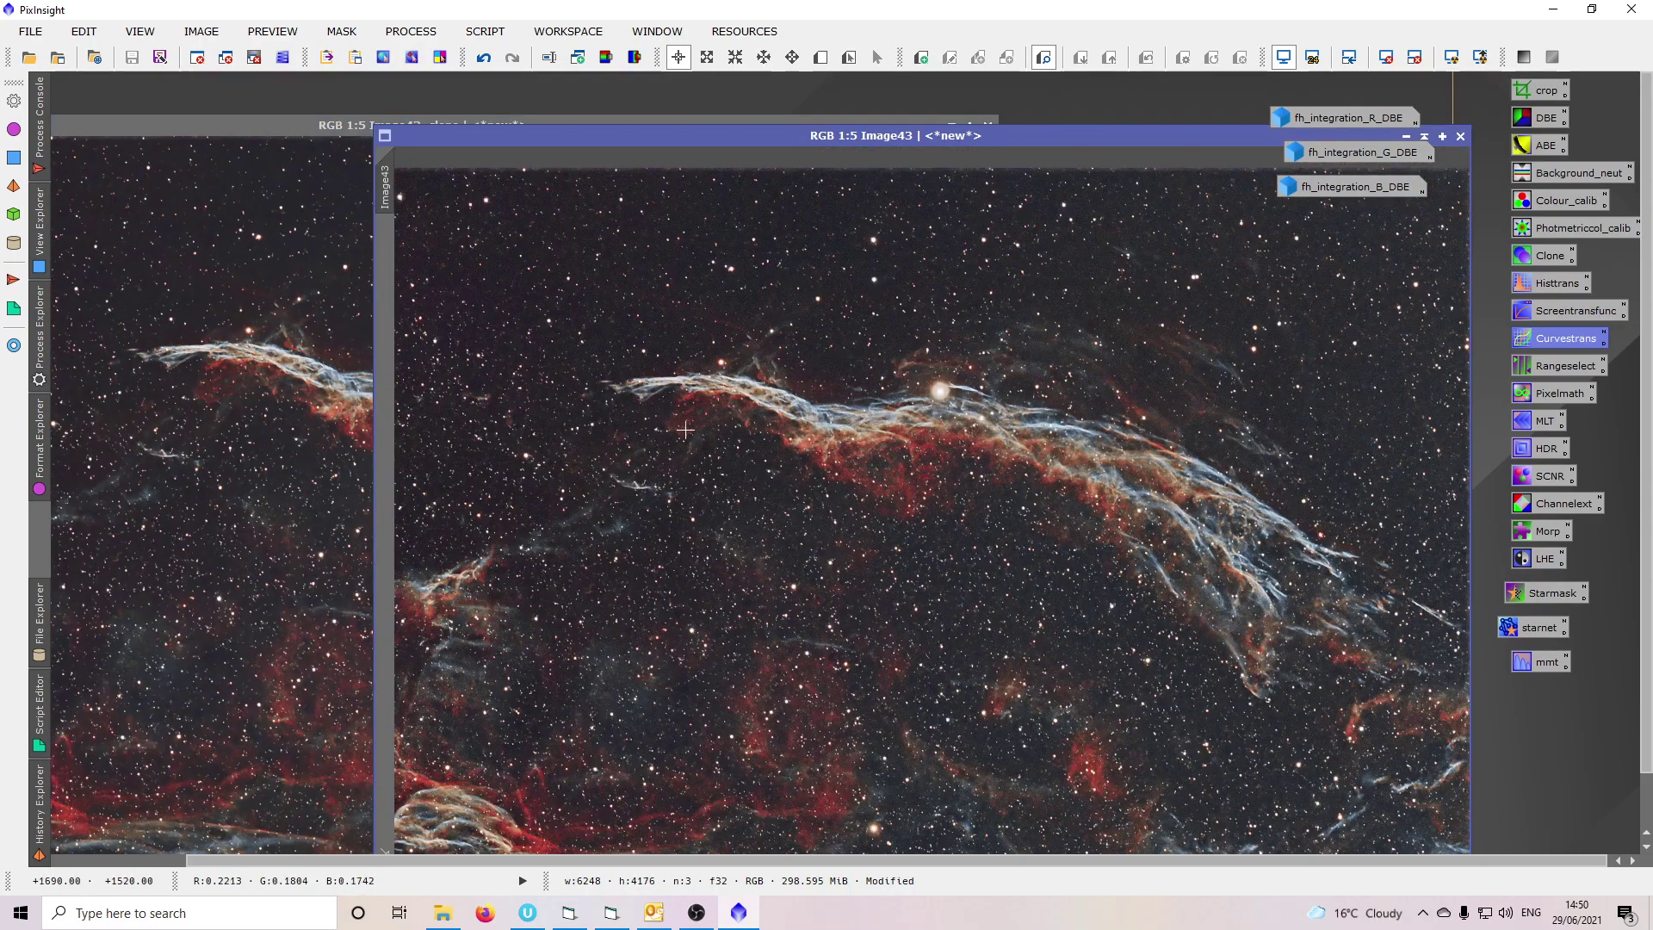
pyautogui.hotkey('ctrl', 'Tab')
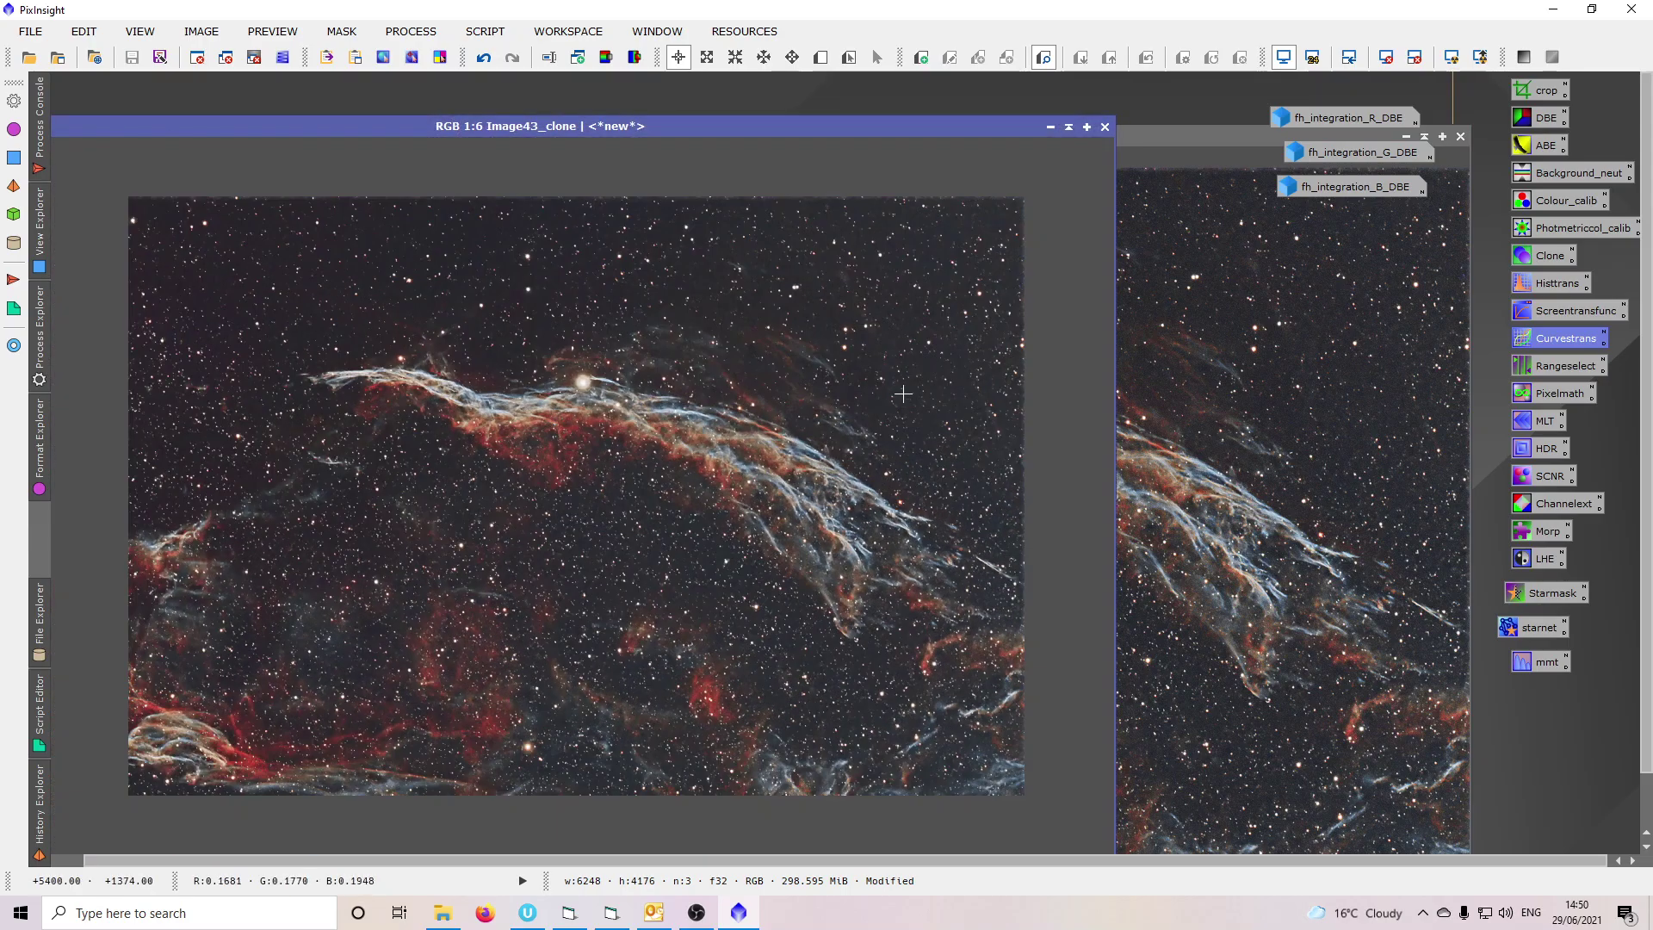
pyautogui.hotkey('ctrl', 'Tab')
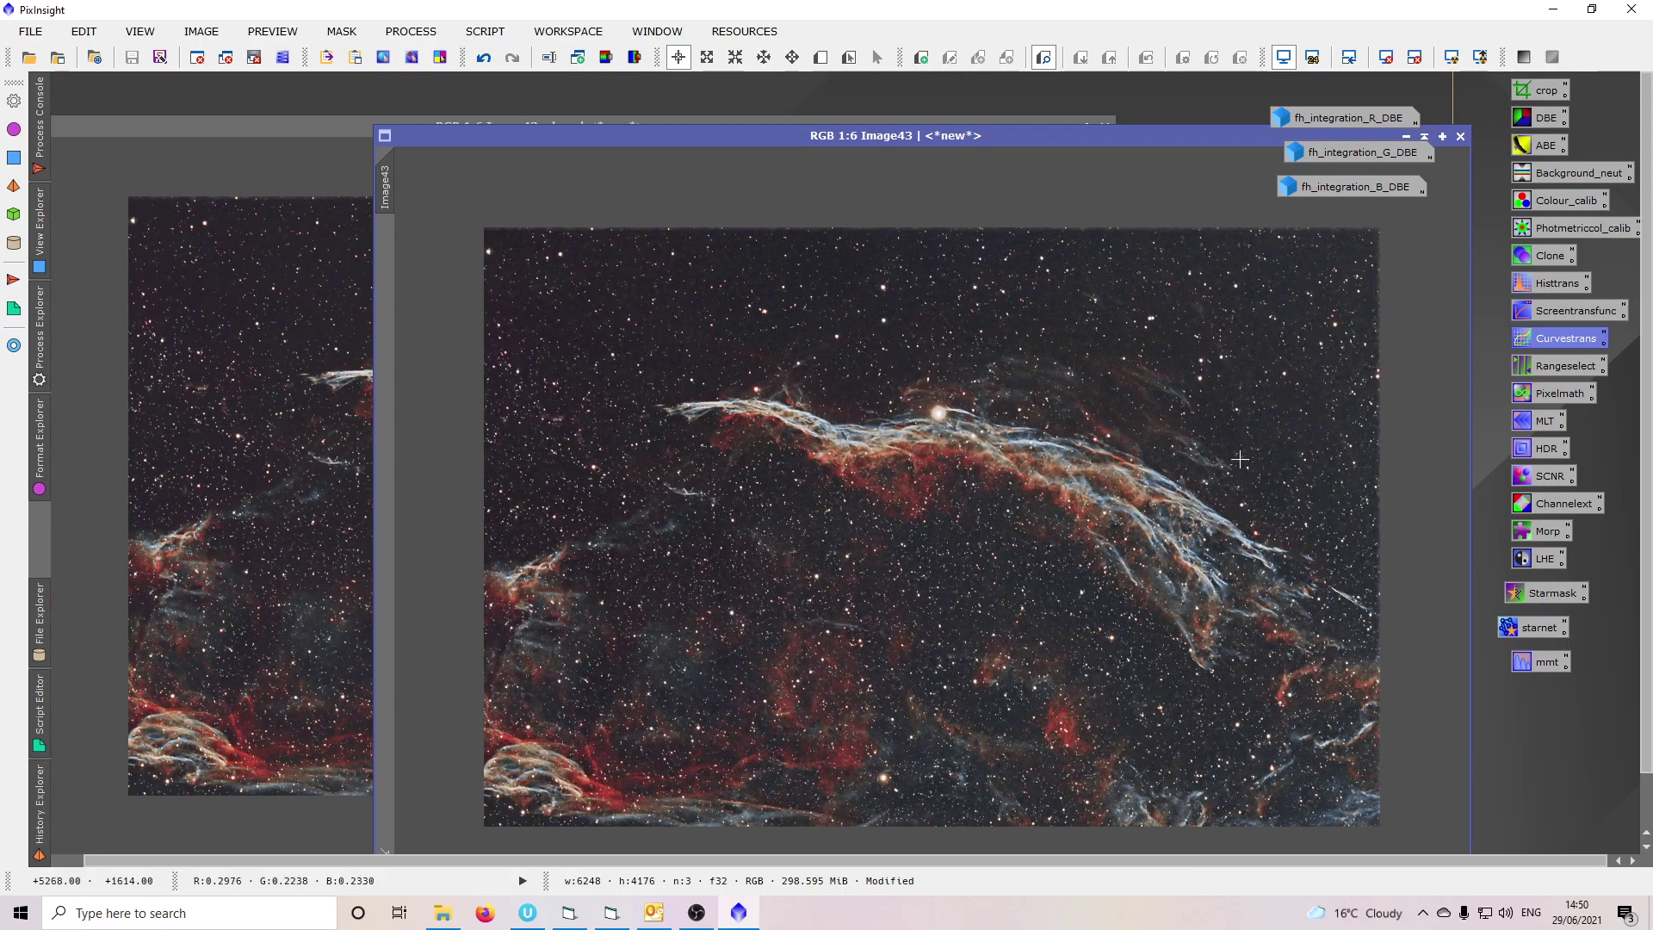
pyautogui.moveTo(899, 138); pyautogui.dragTo(1078, 142)
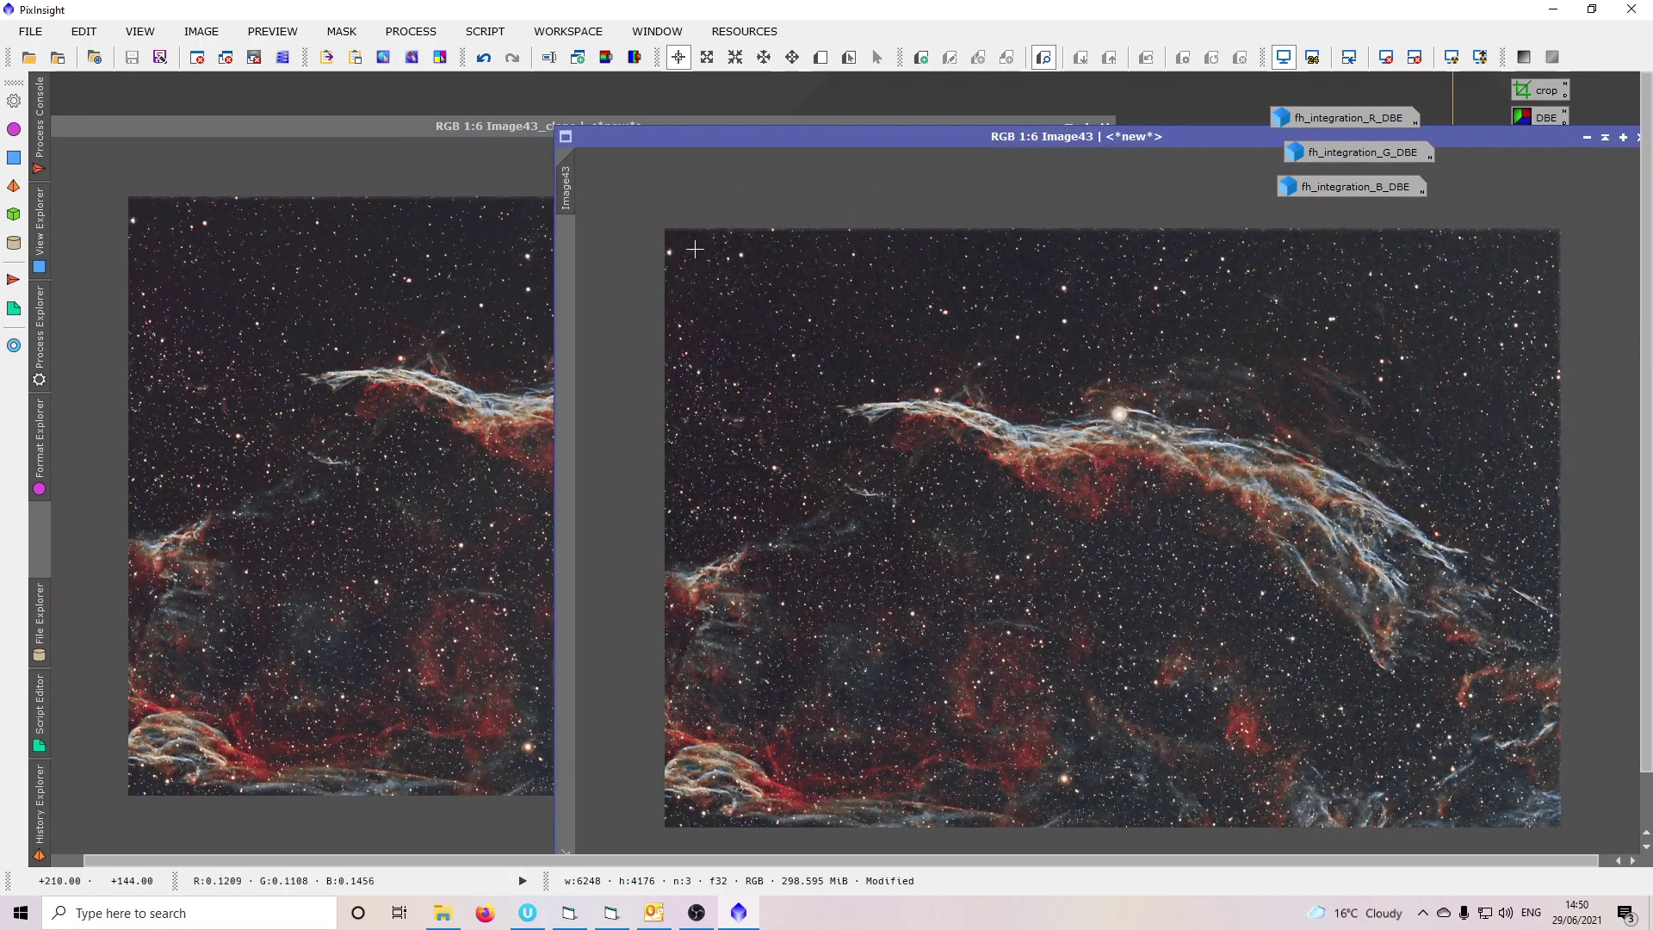
pyautogui.click(408, 116)
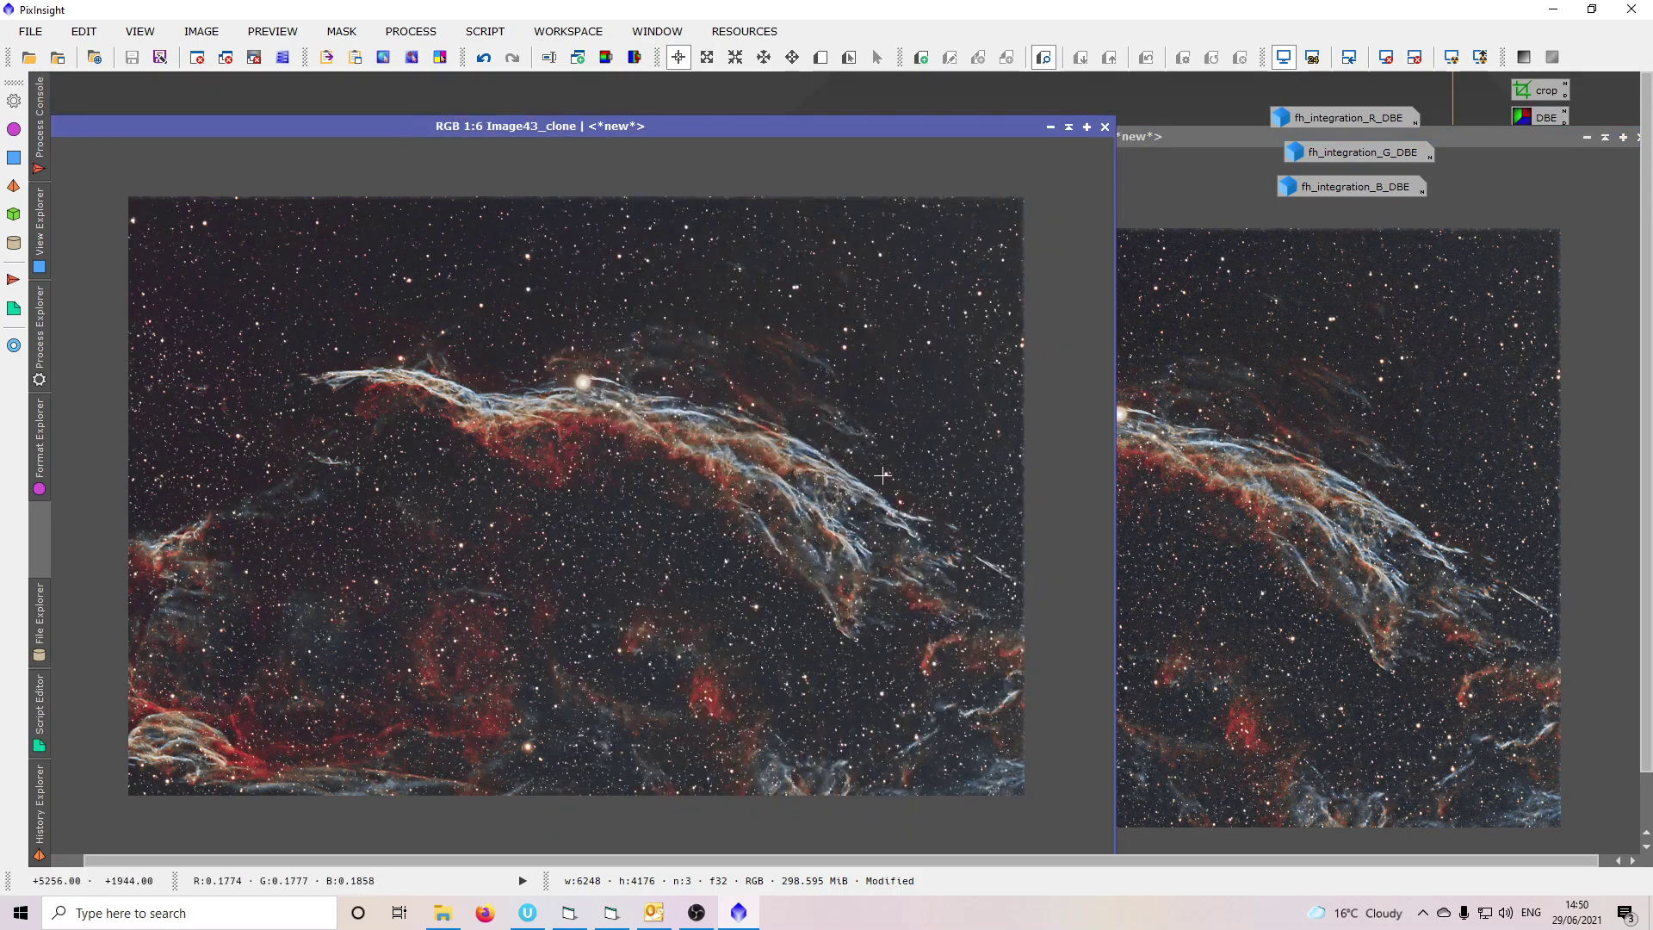